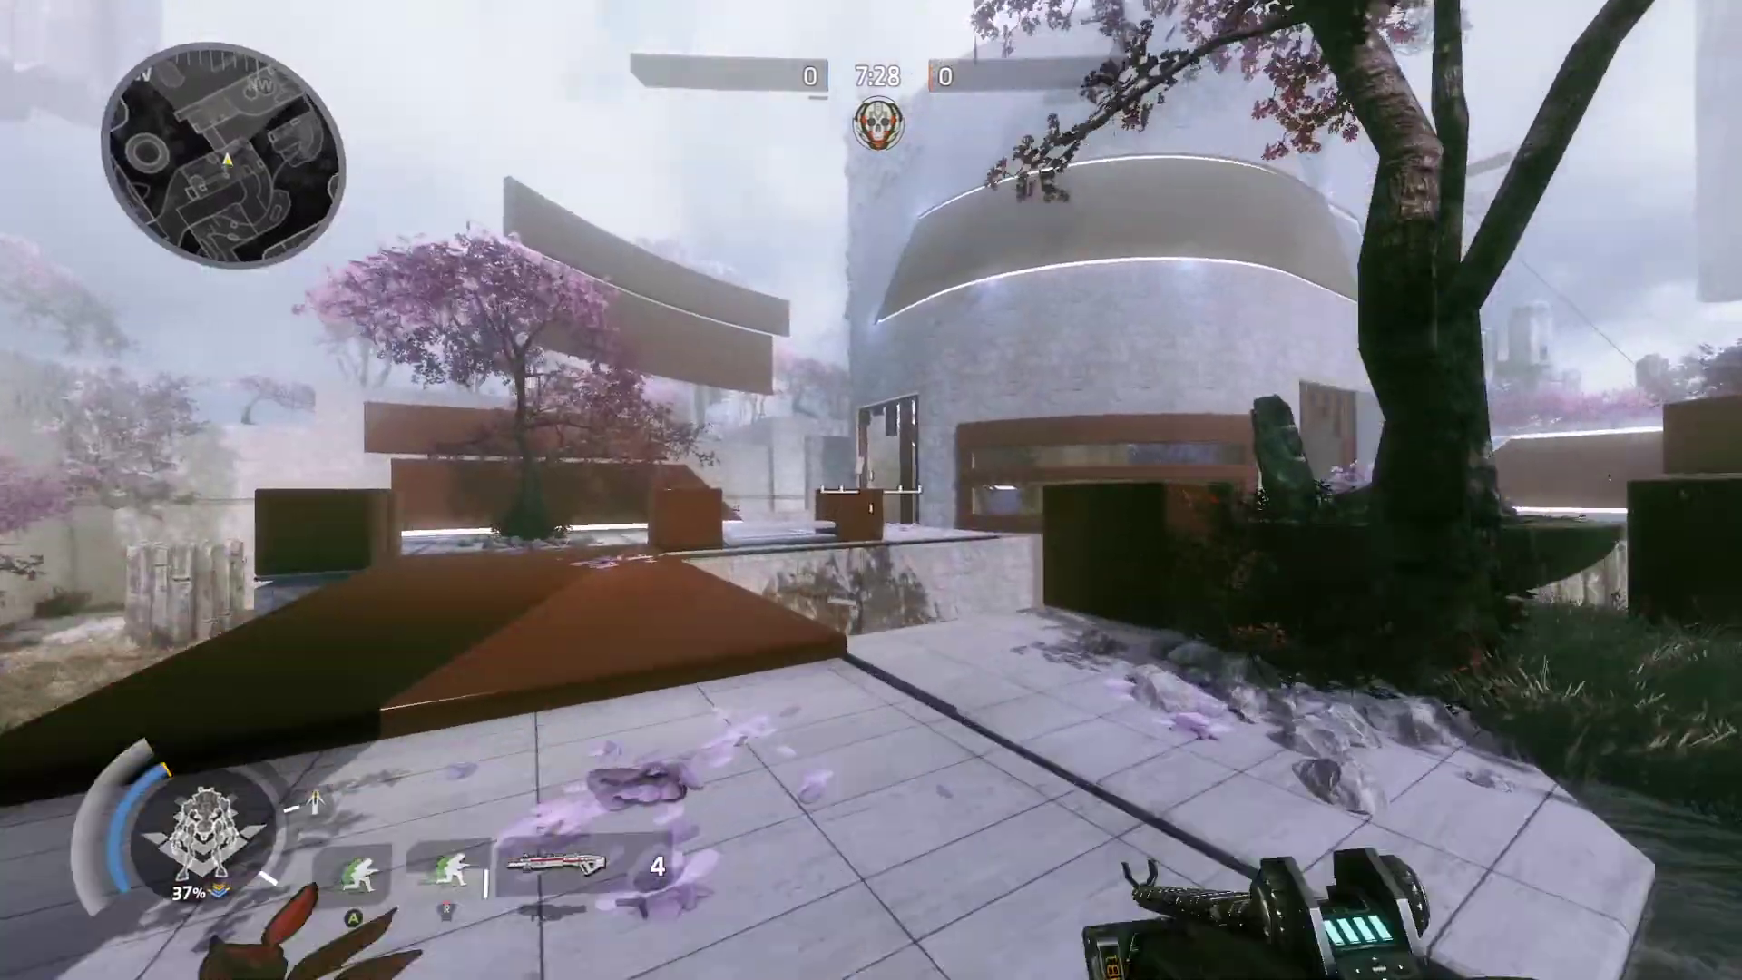
key("w")
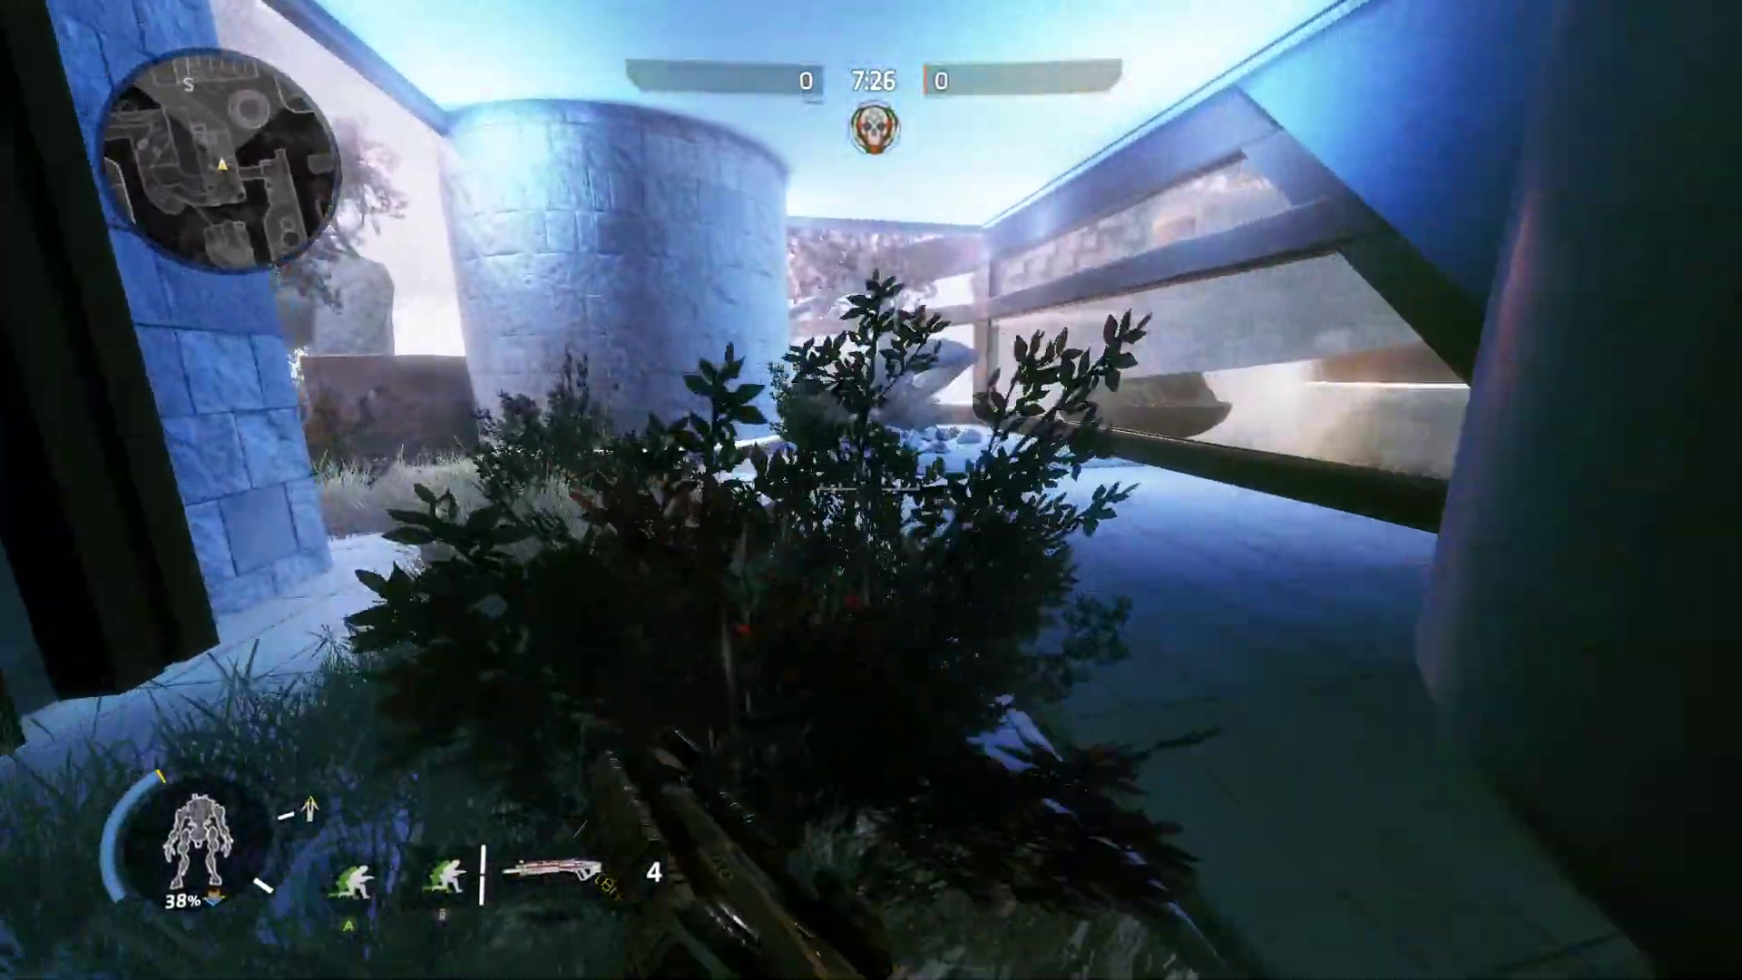
key("w")
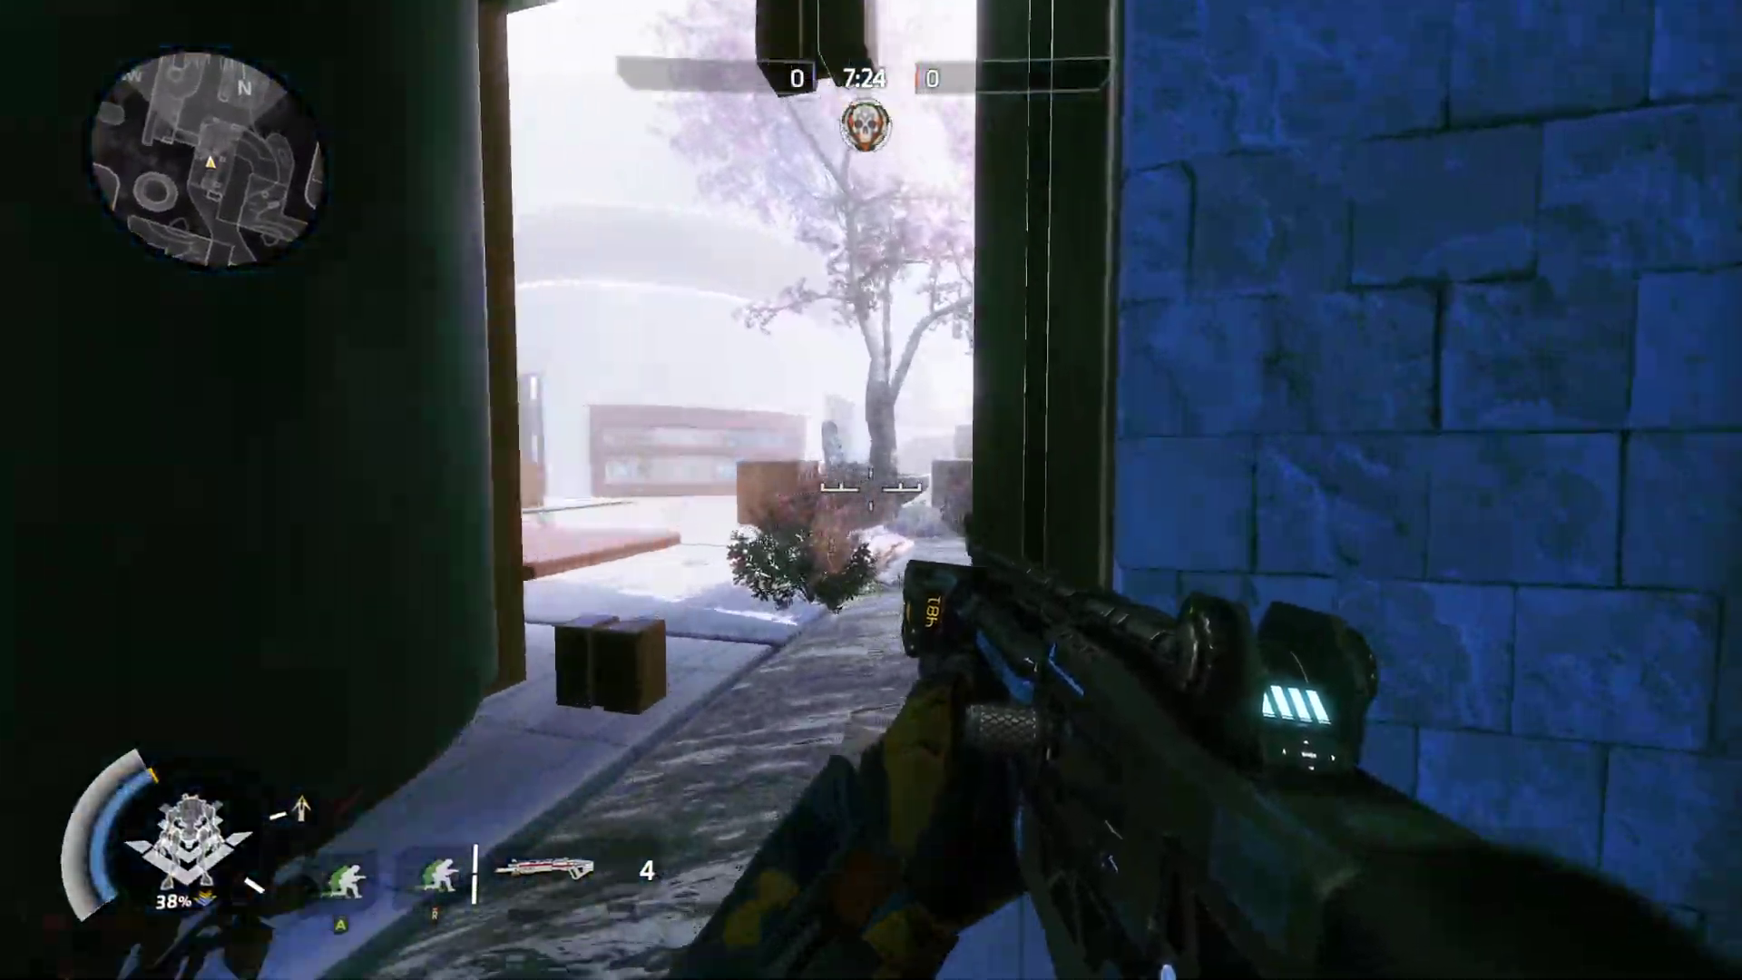
key("w")
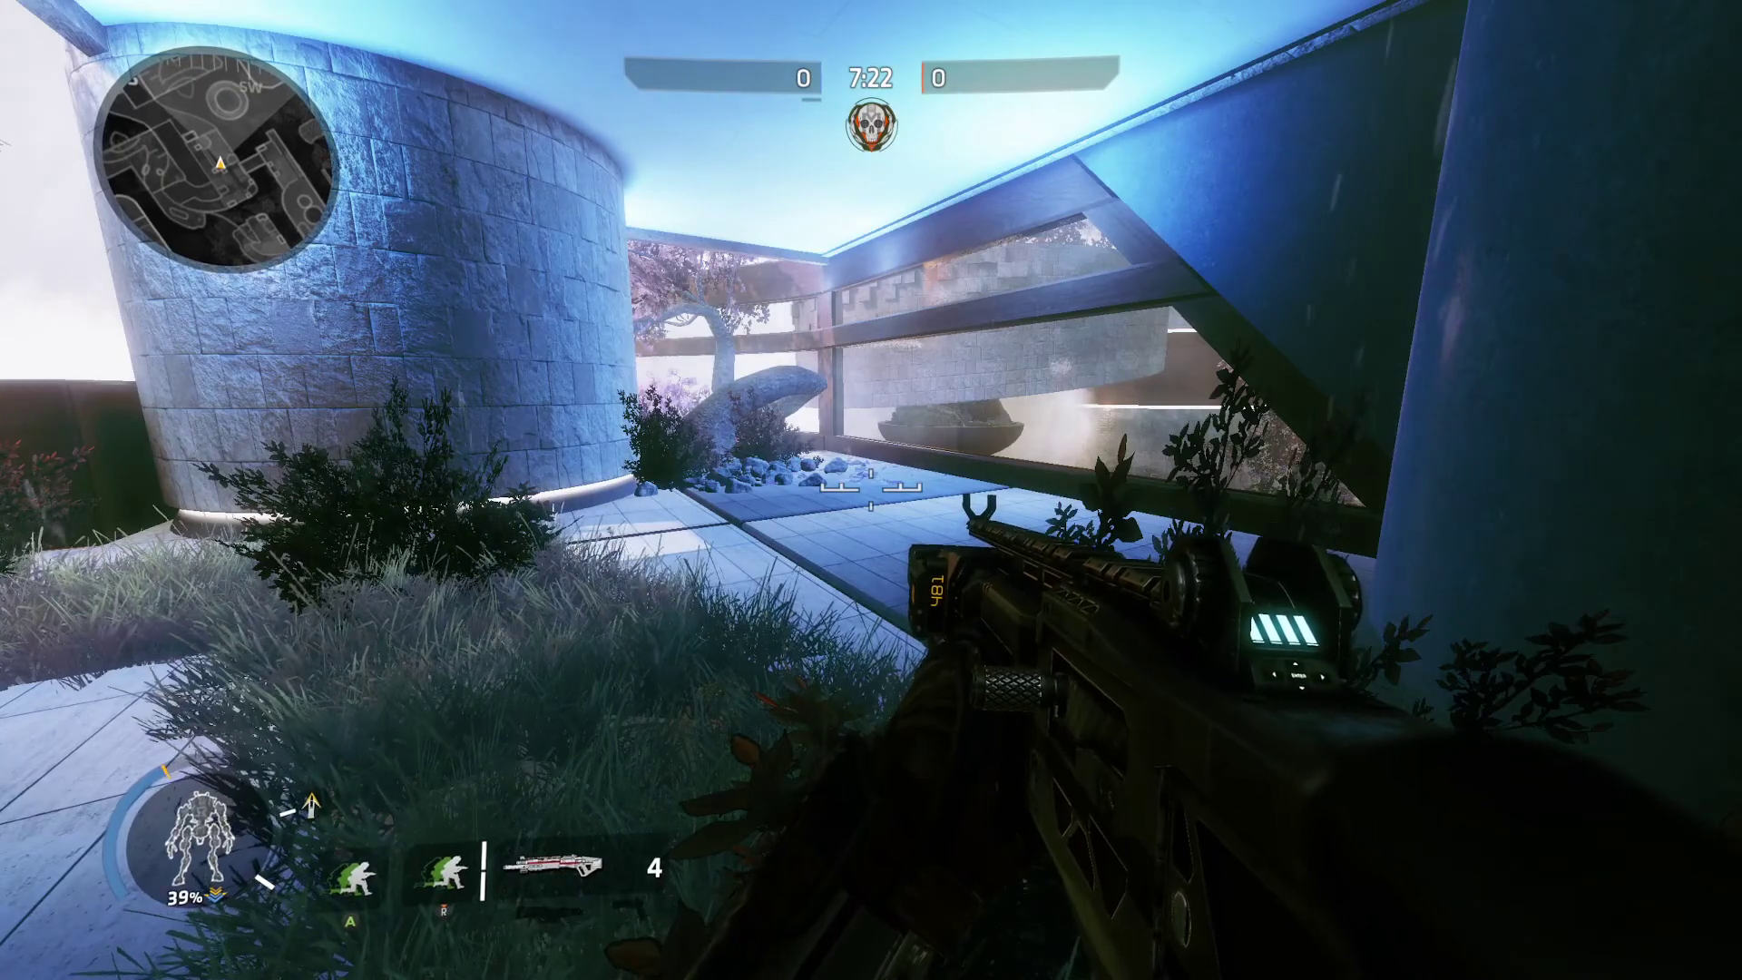
key("w")
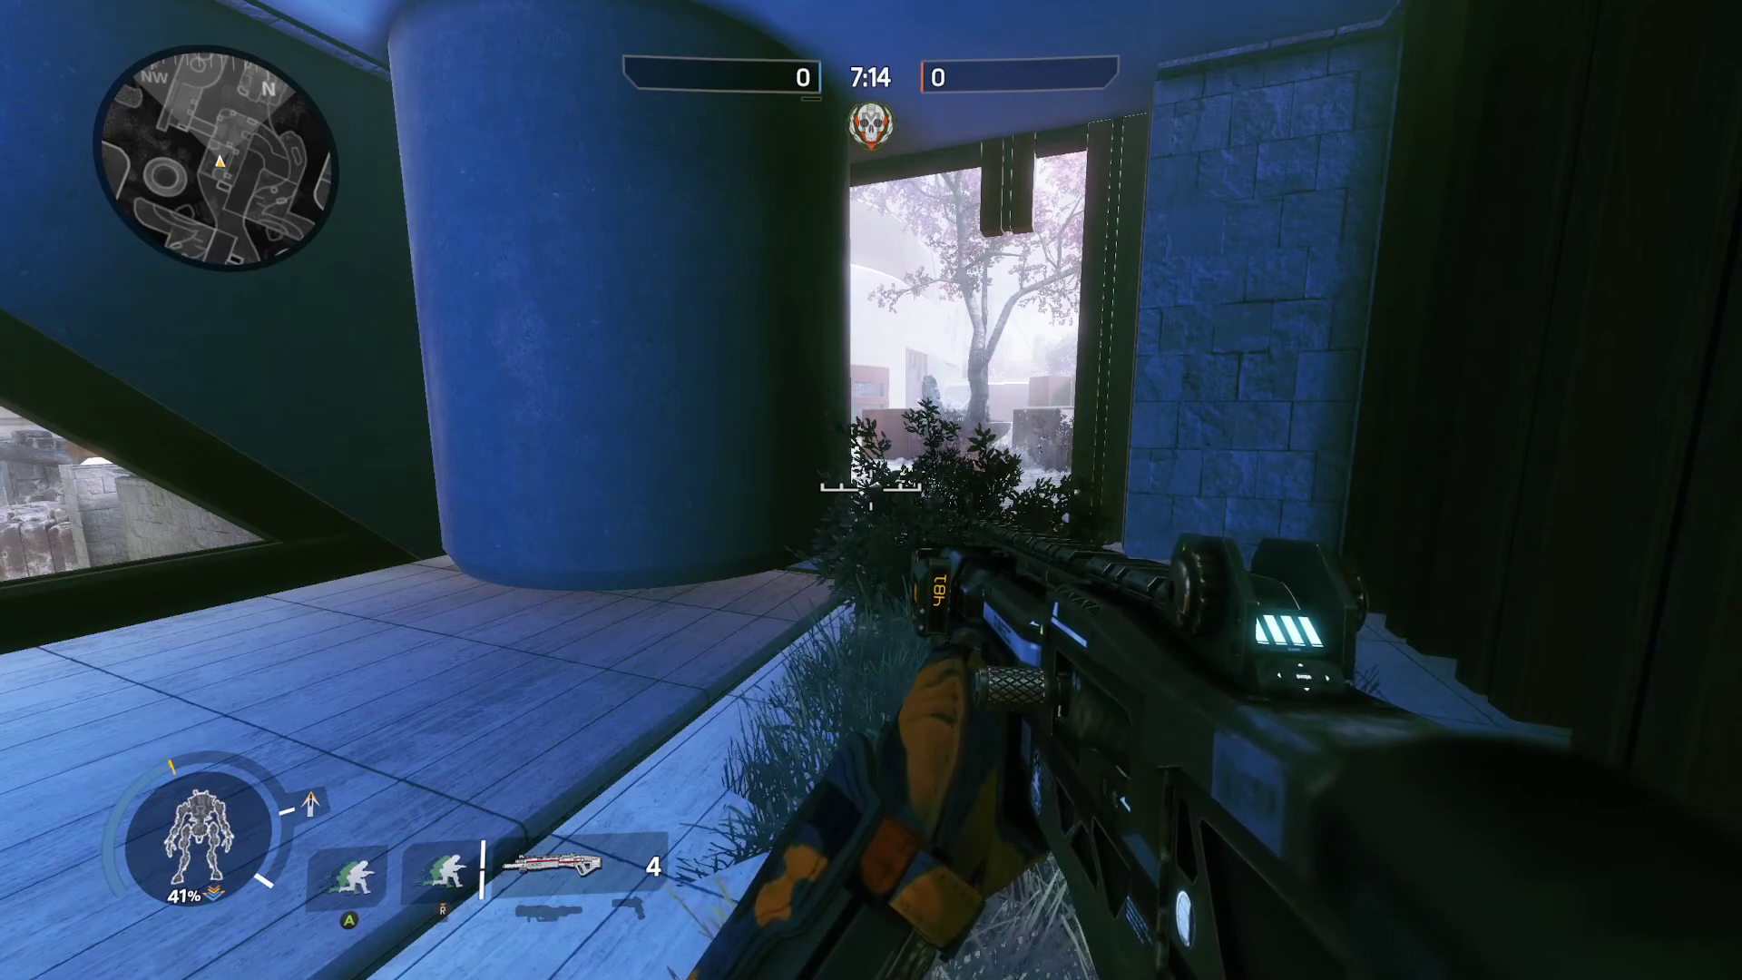
Step: Leave the current match and confirm the exit
key("Escape")
mouse_move(167, 300)
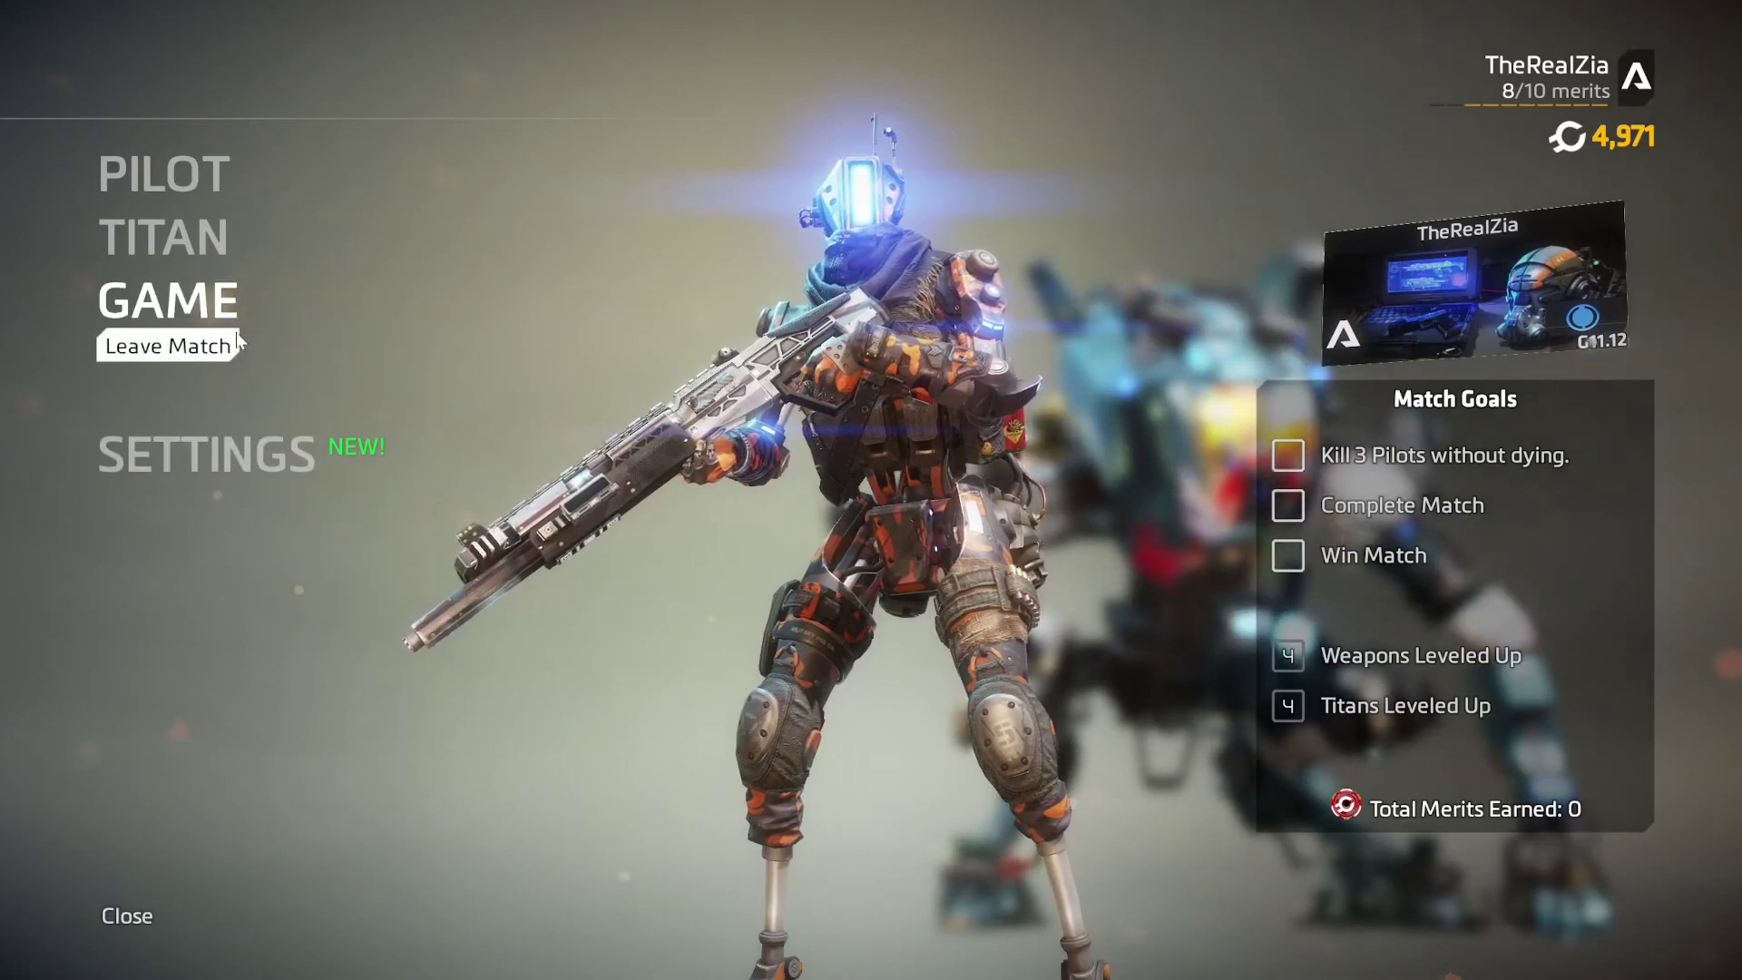
left_click(214, 390)
left_click(630, 648)
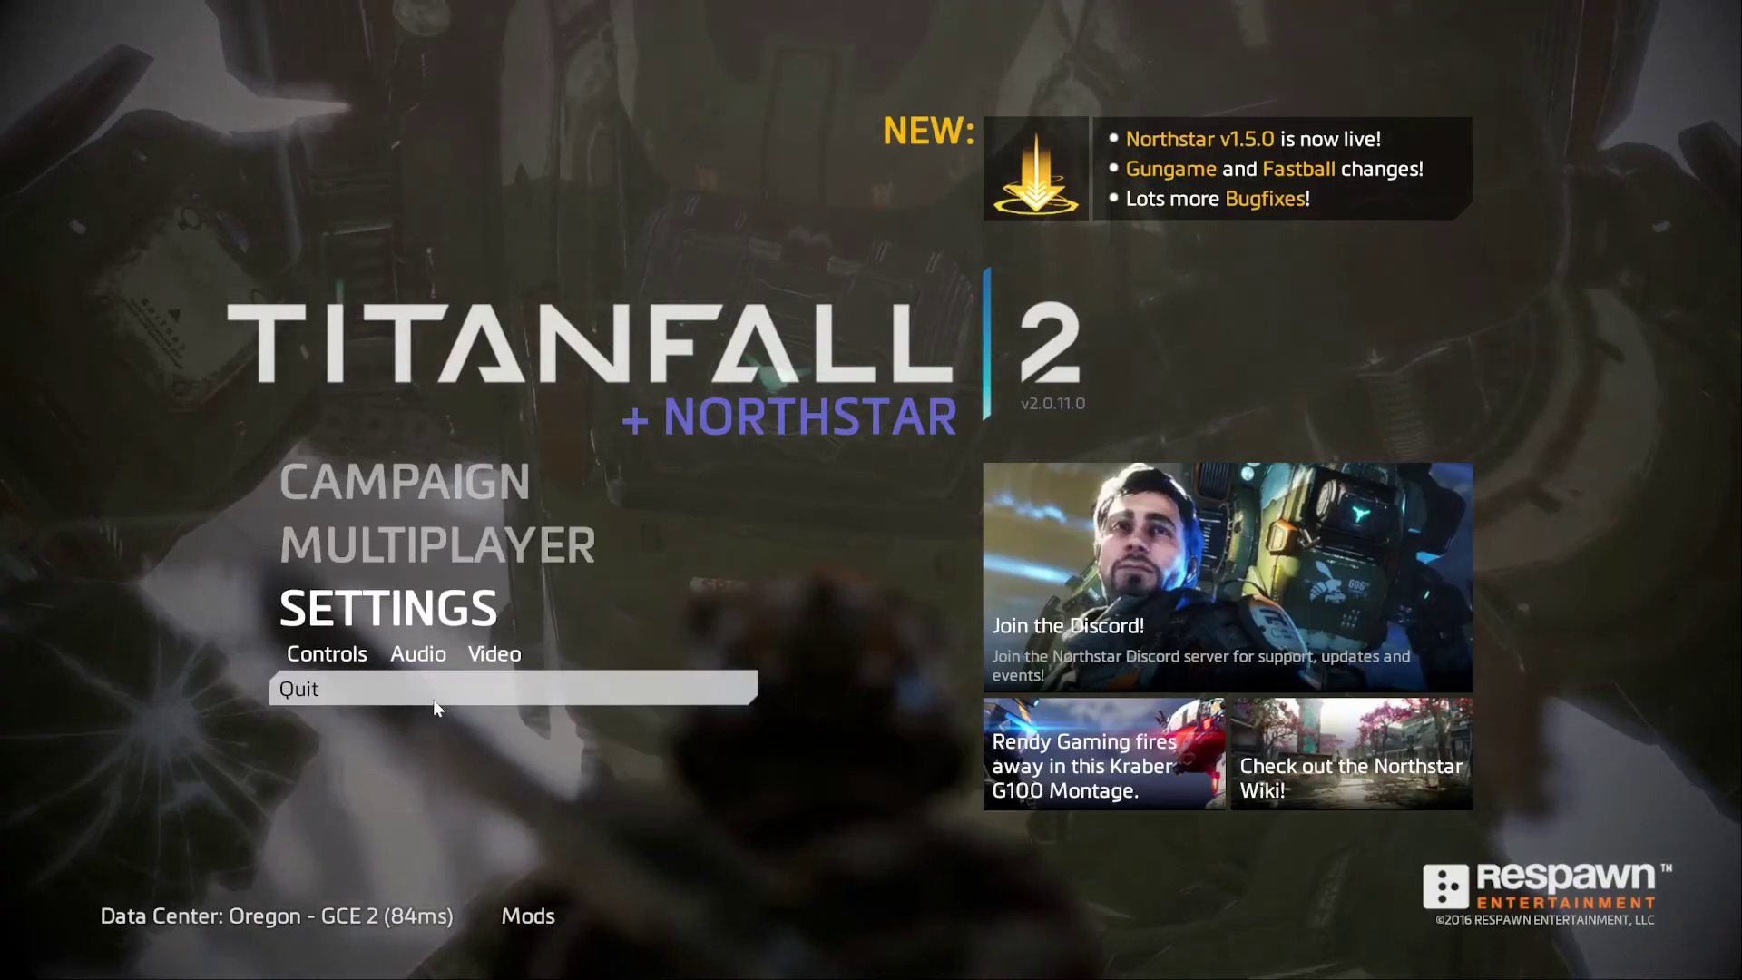
Step: Enable the Map Editor mod in the list of installed mods and return to the main menu
left_click(524, 915)
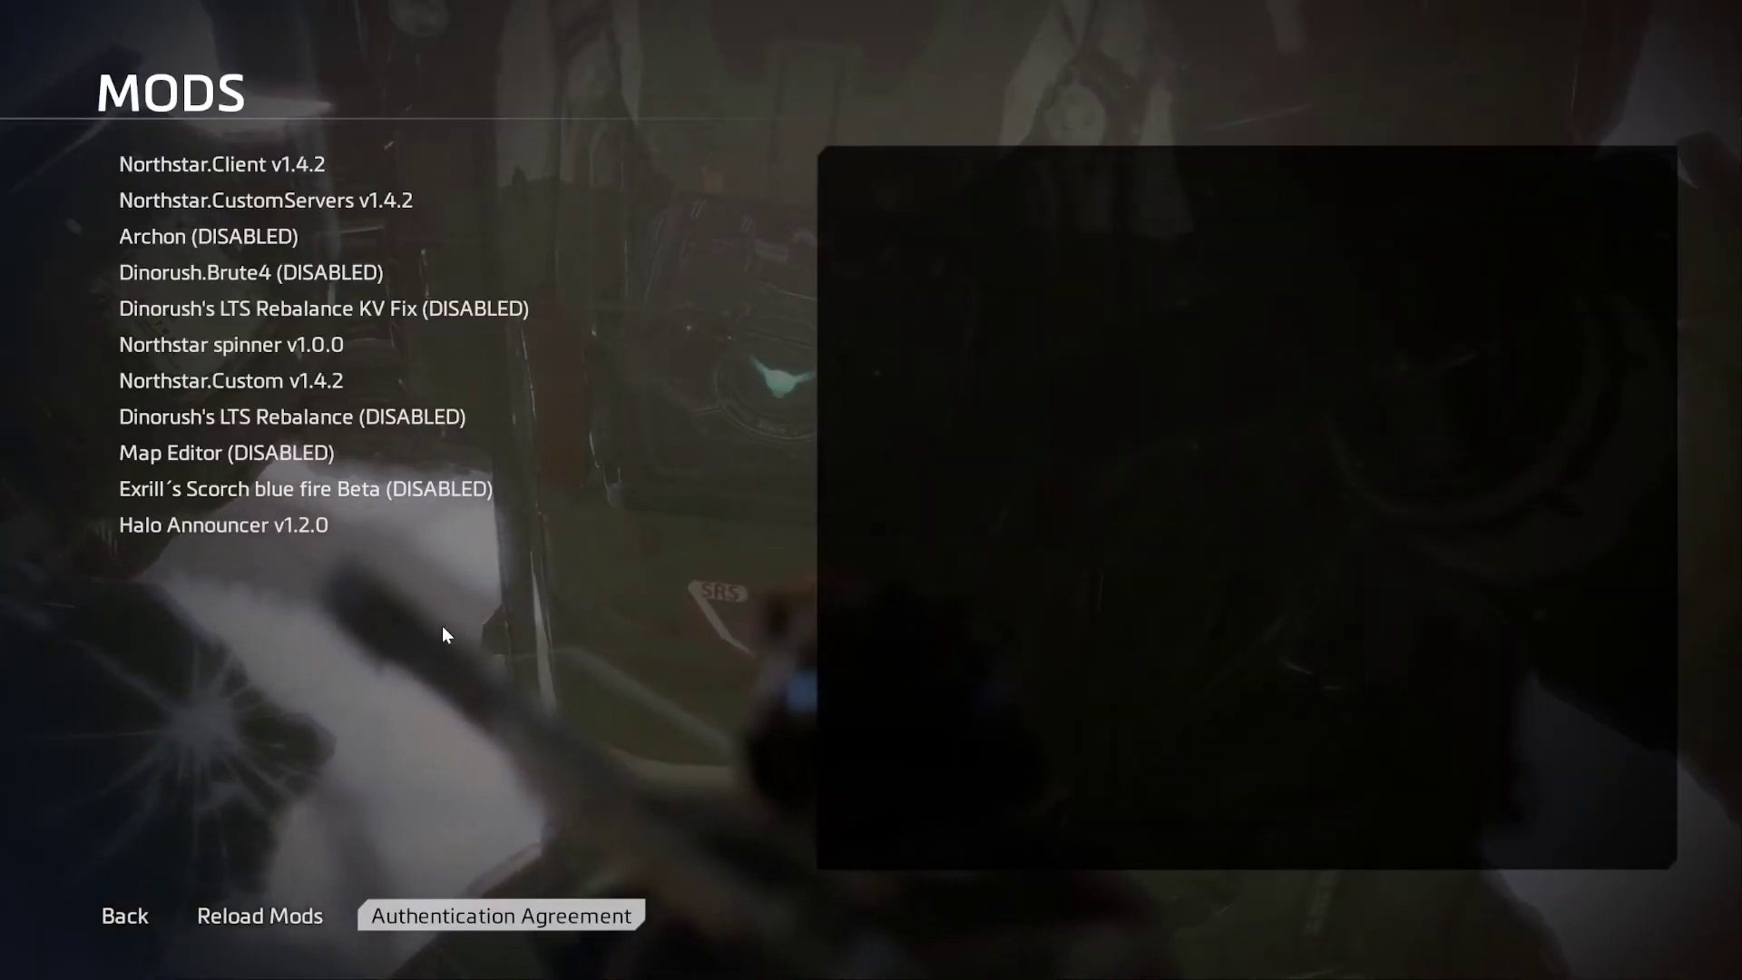
left_click(367, 453)
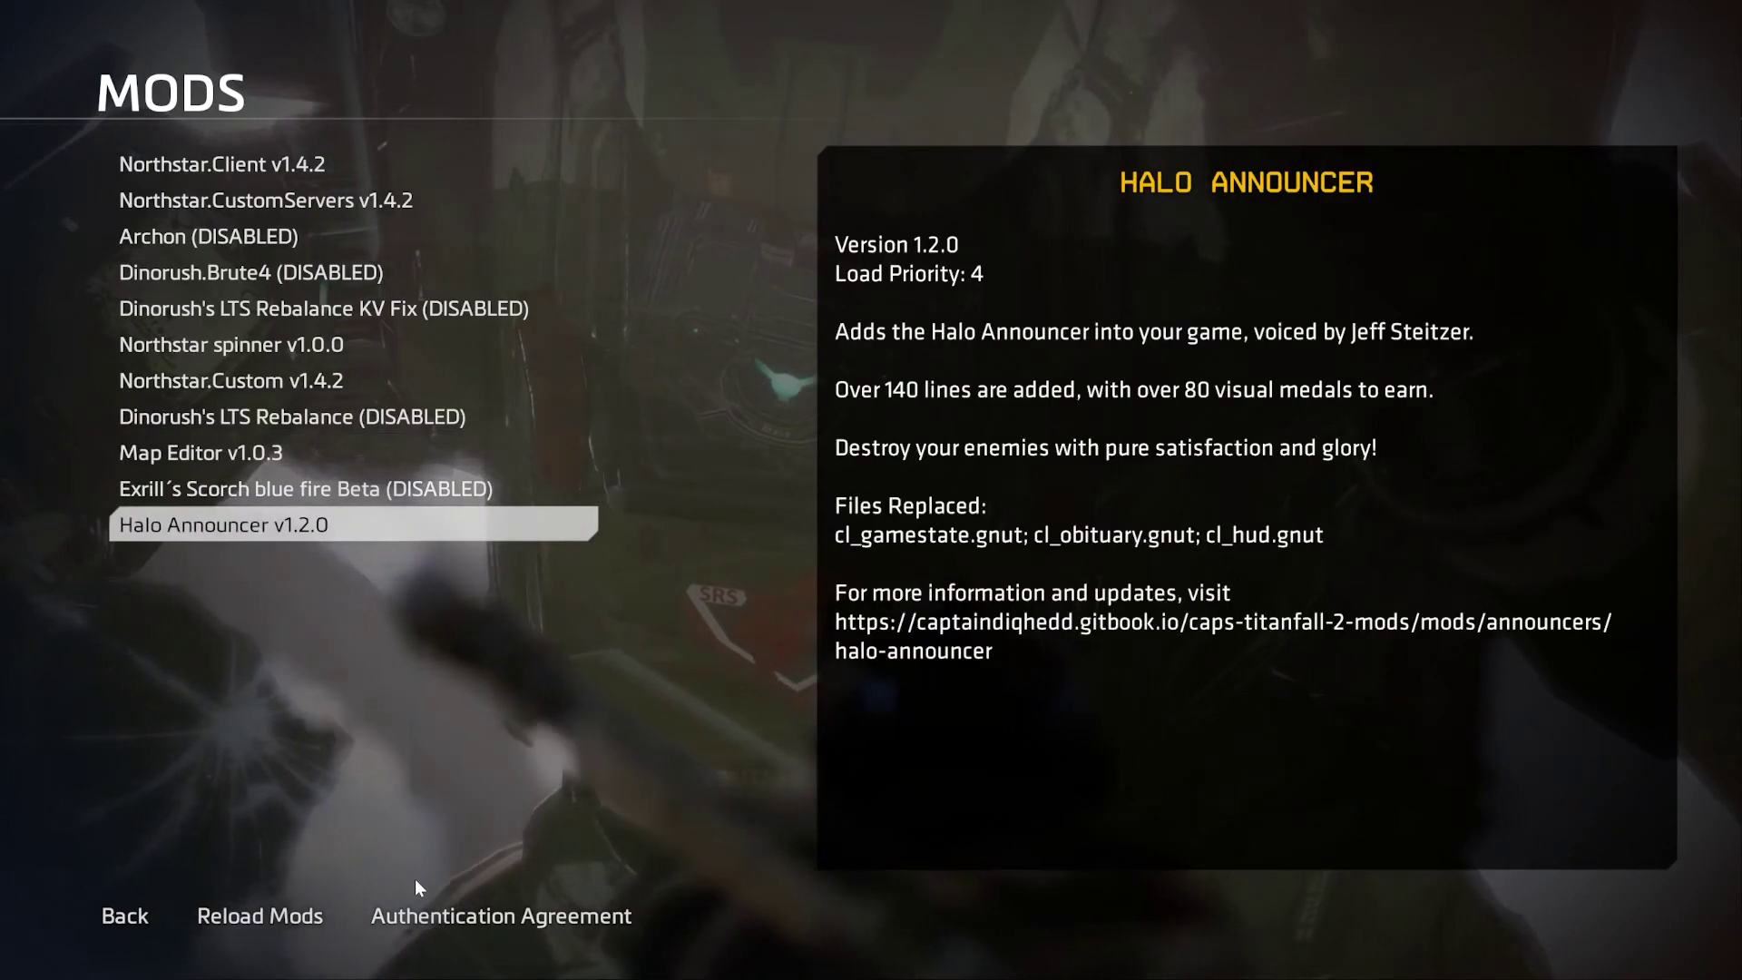
left_click(122, 916)
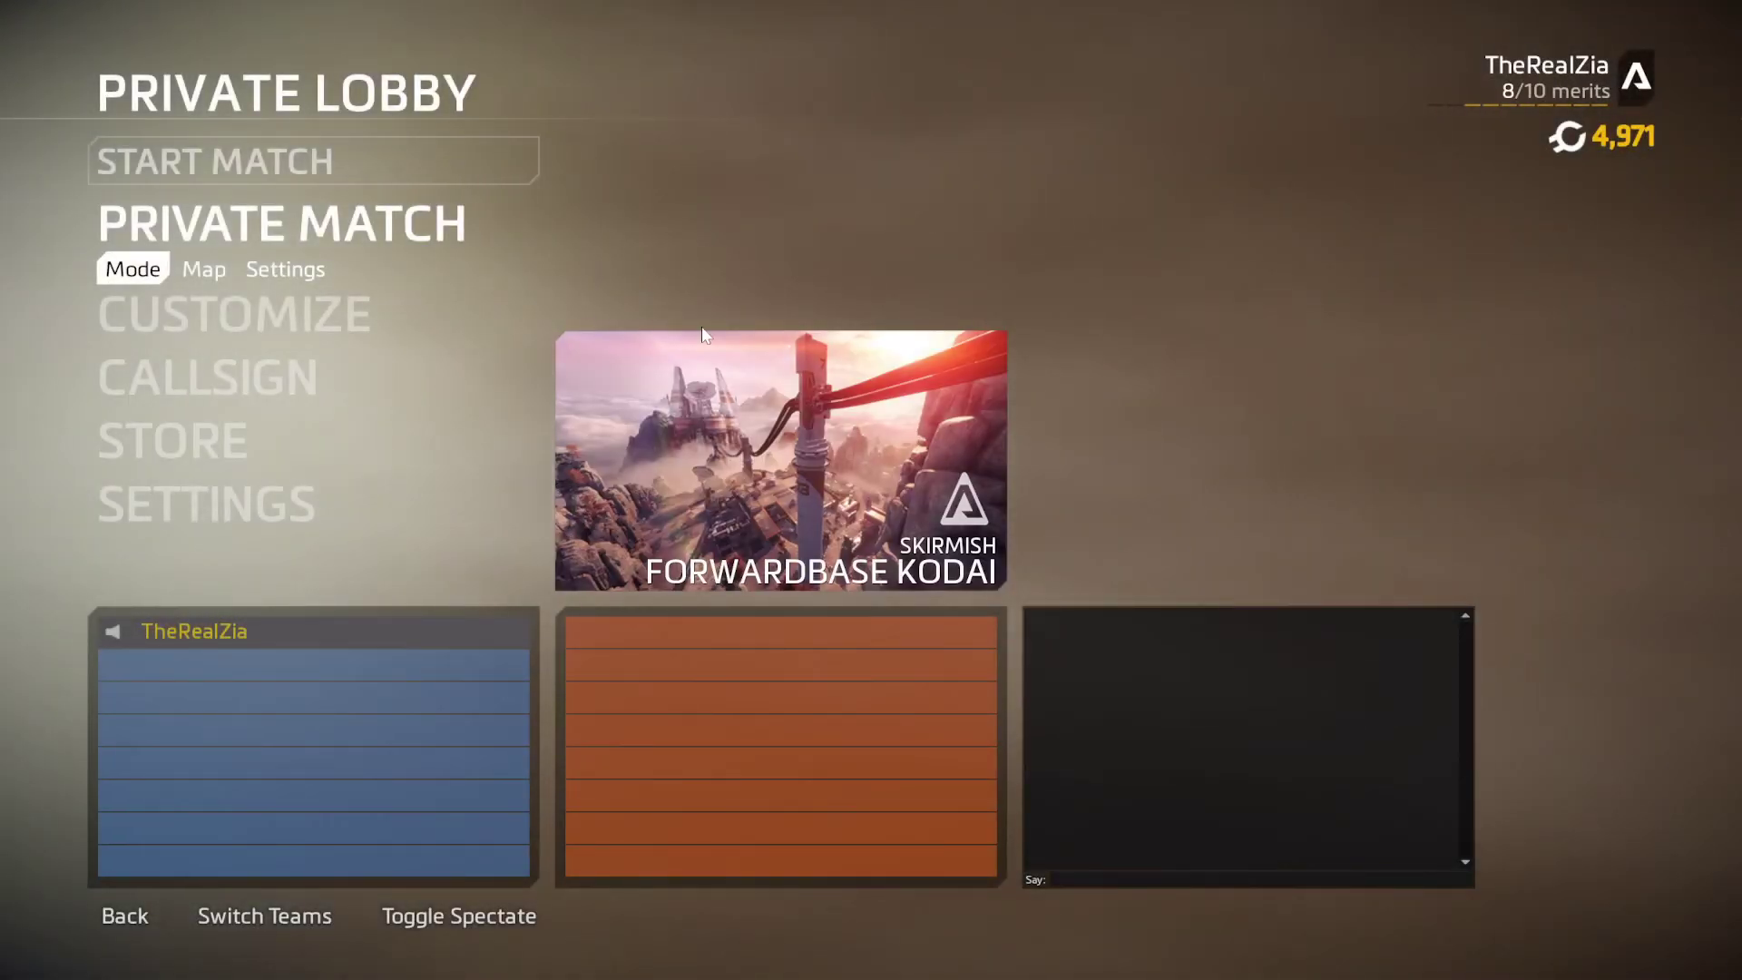
Step: Set the private match map to Homestead and start the match
left_click(189, 272)
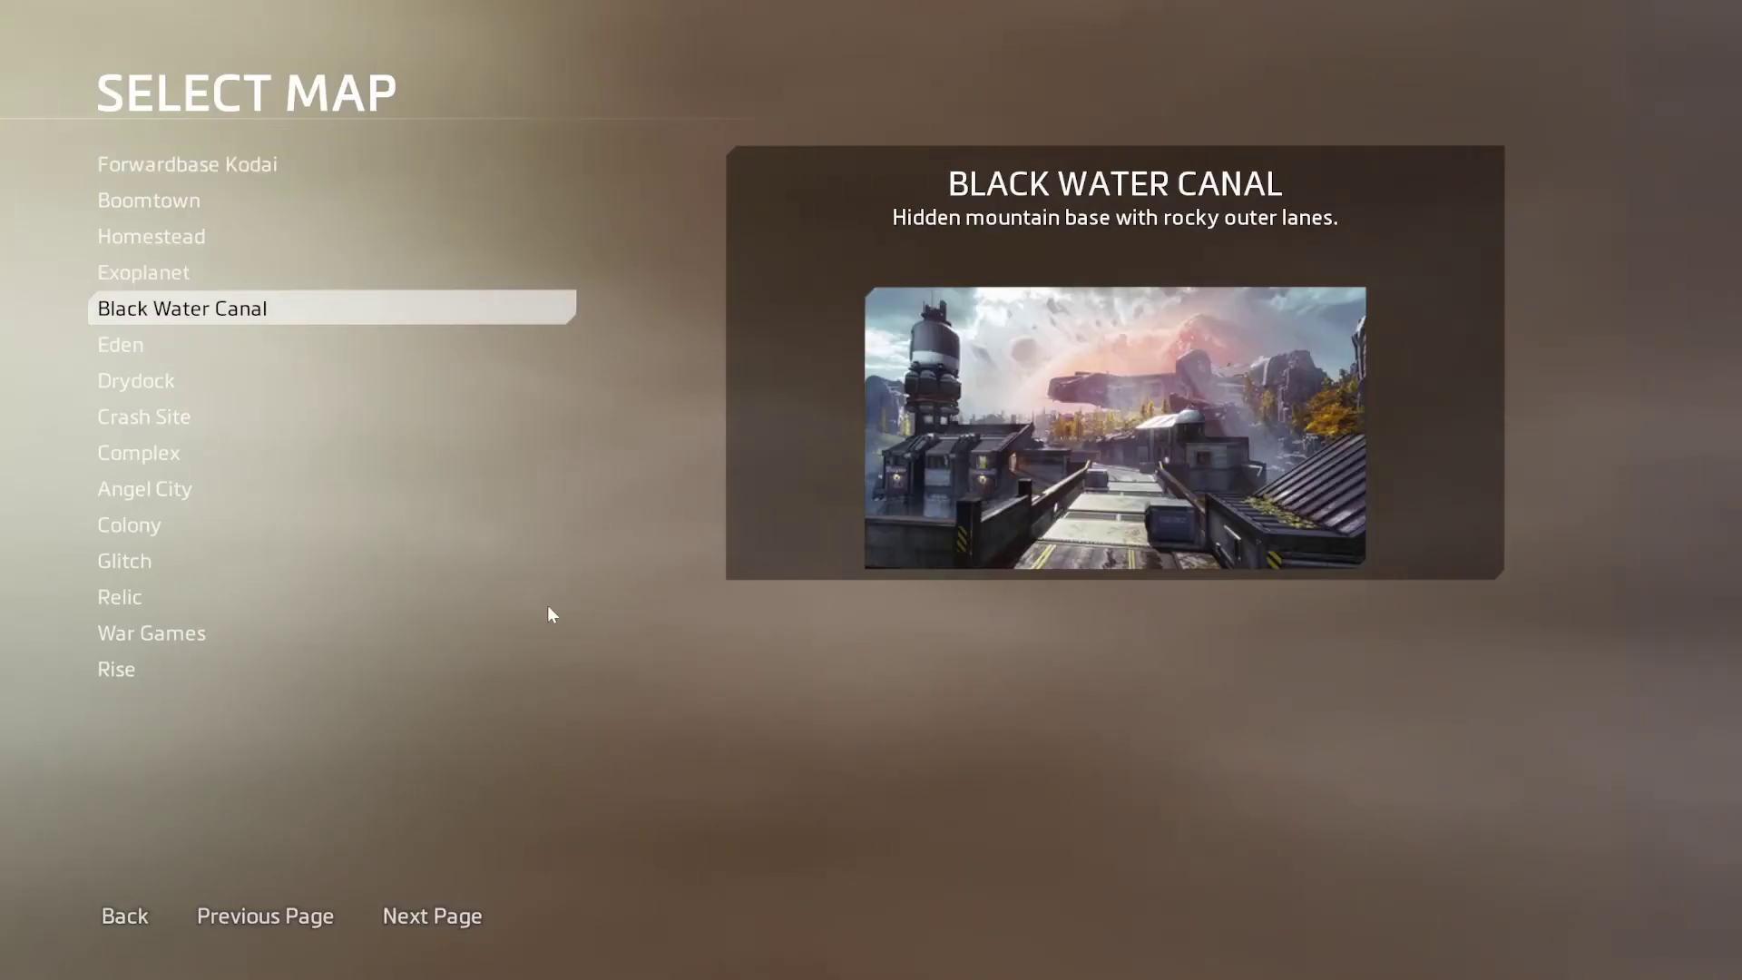
left_click(209, 238)
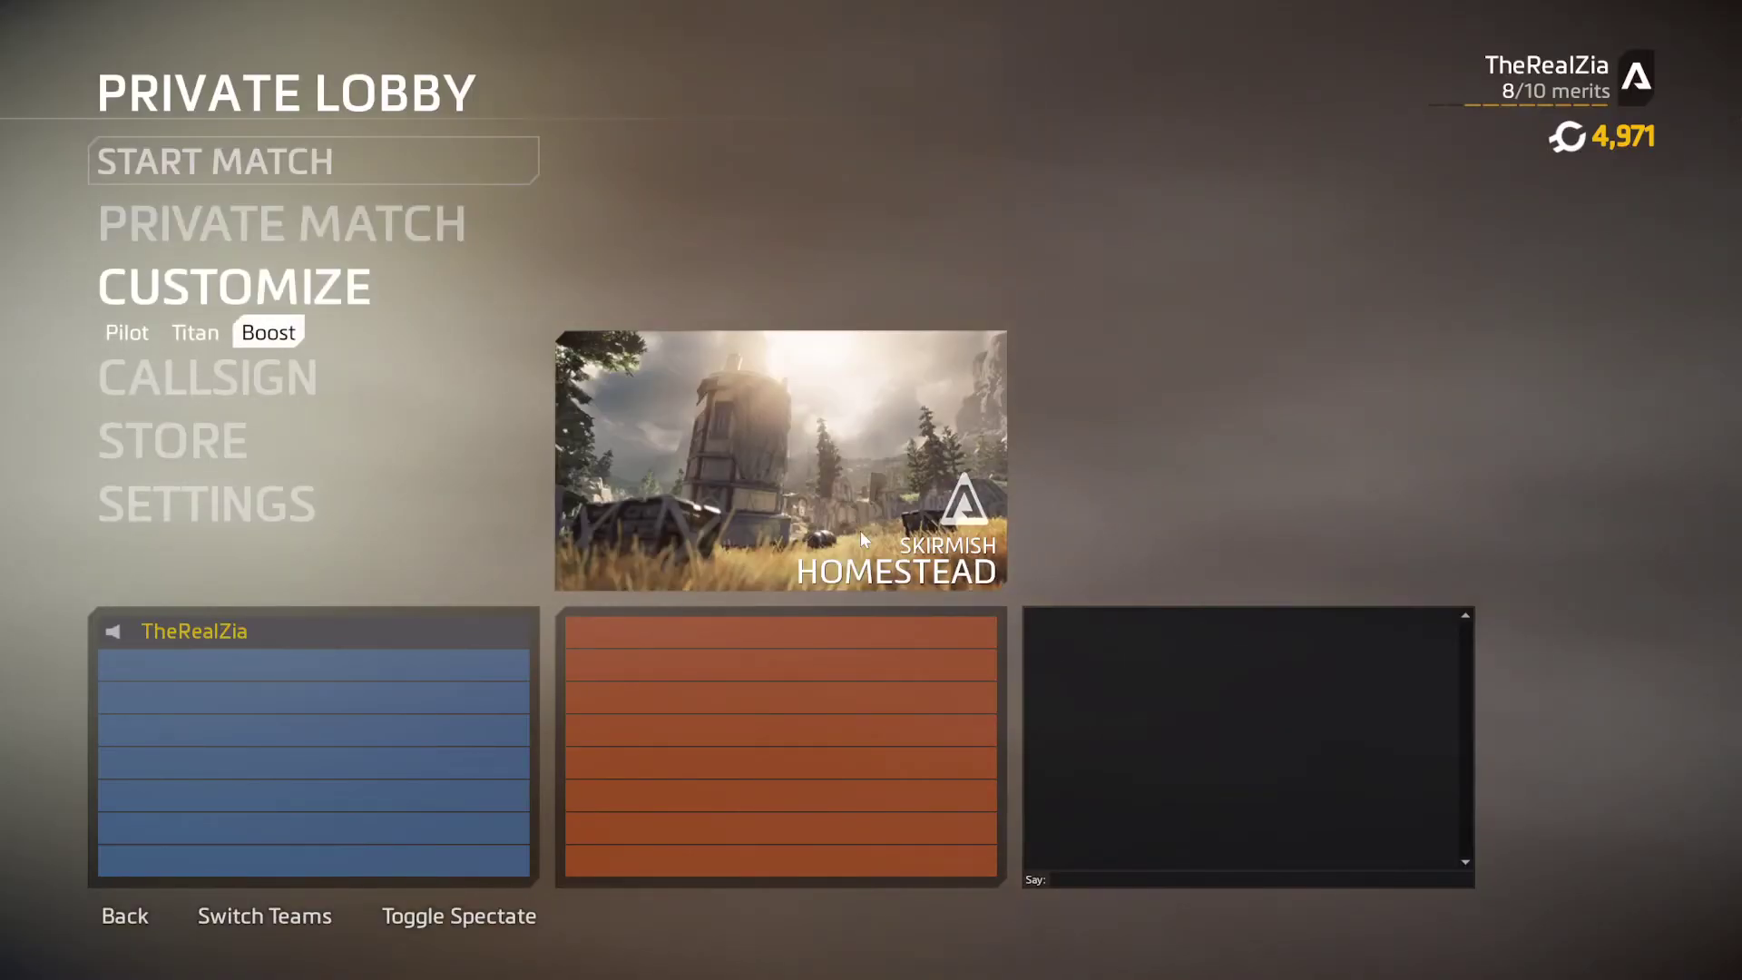
left_click(273, 164)
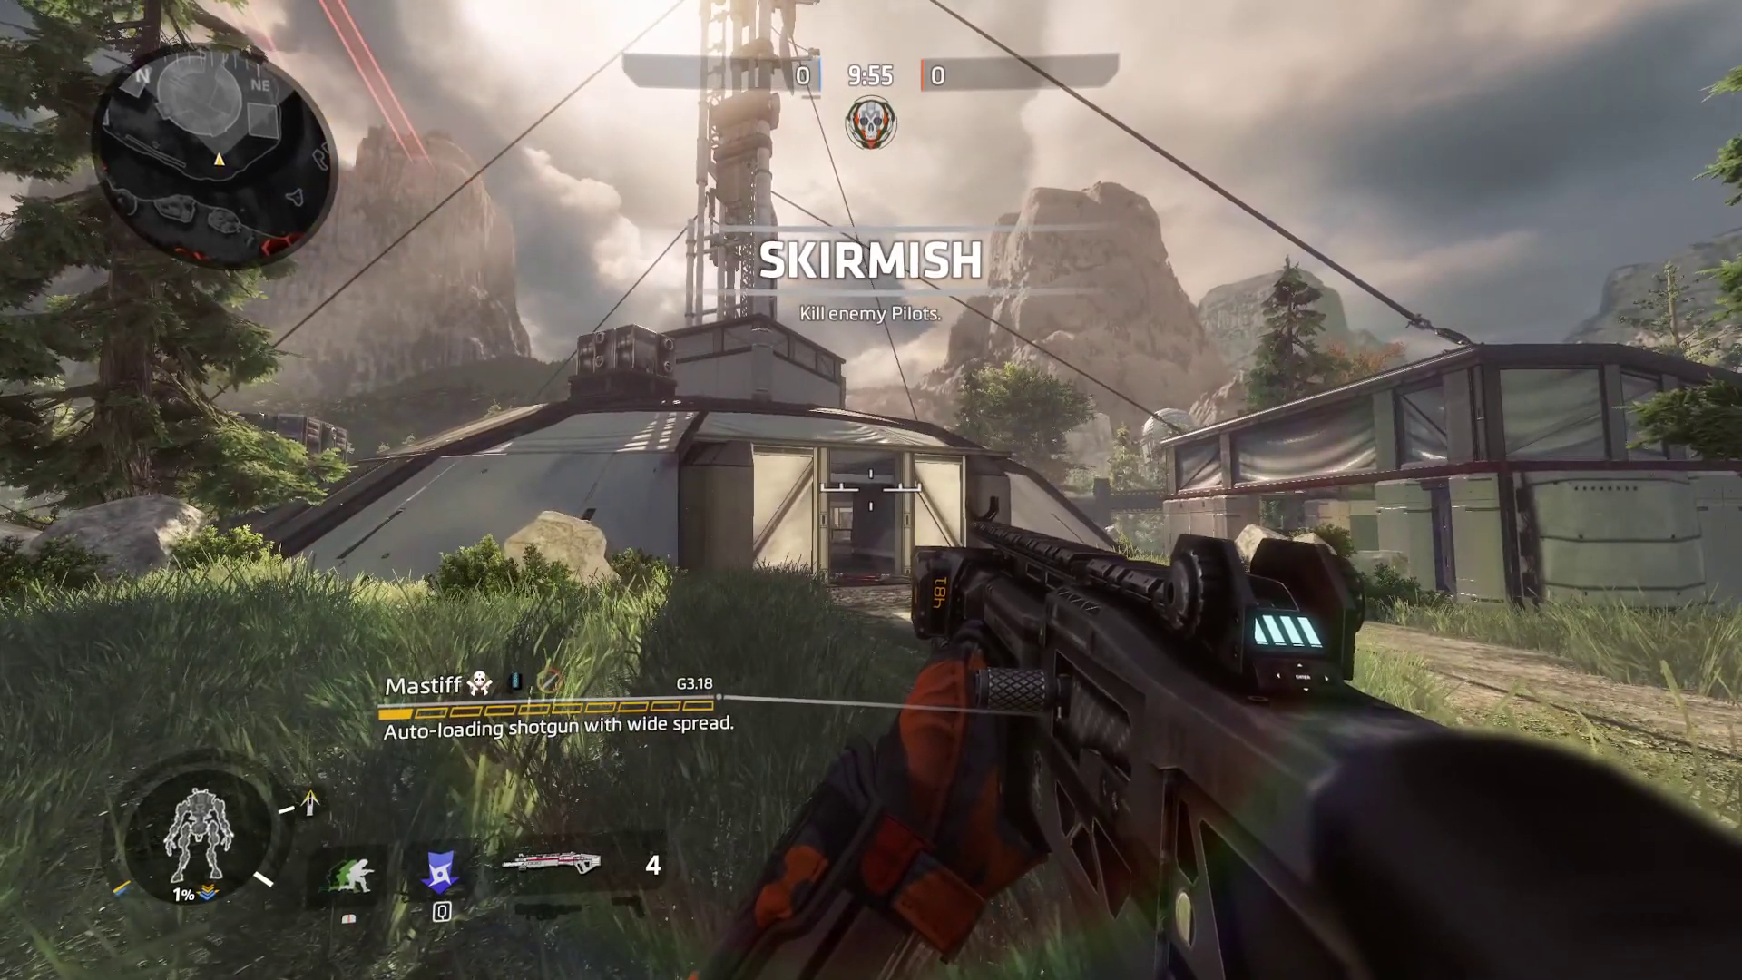
Step: Run the console commands sv_cheats 1 and give mp_weapon_editor to get the map editor tool
key("grave")
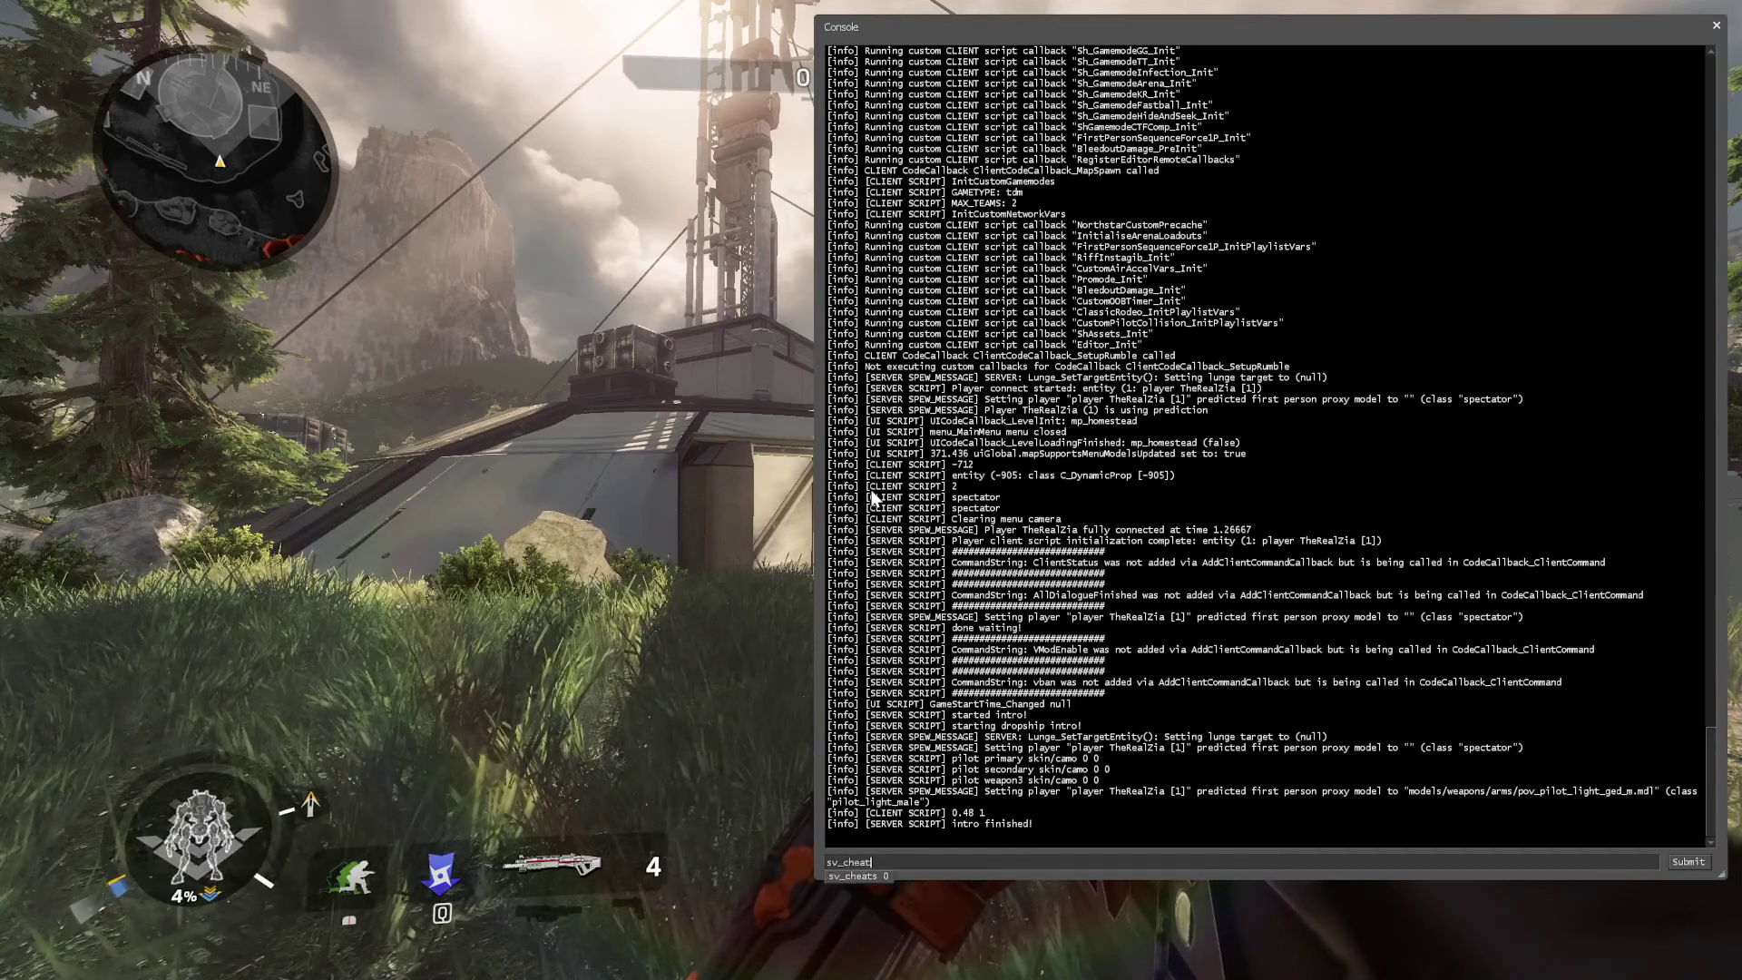
key("Return")
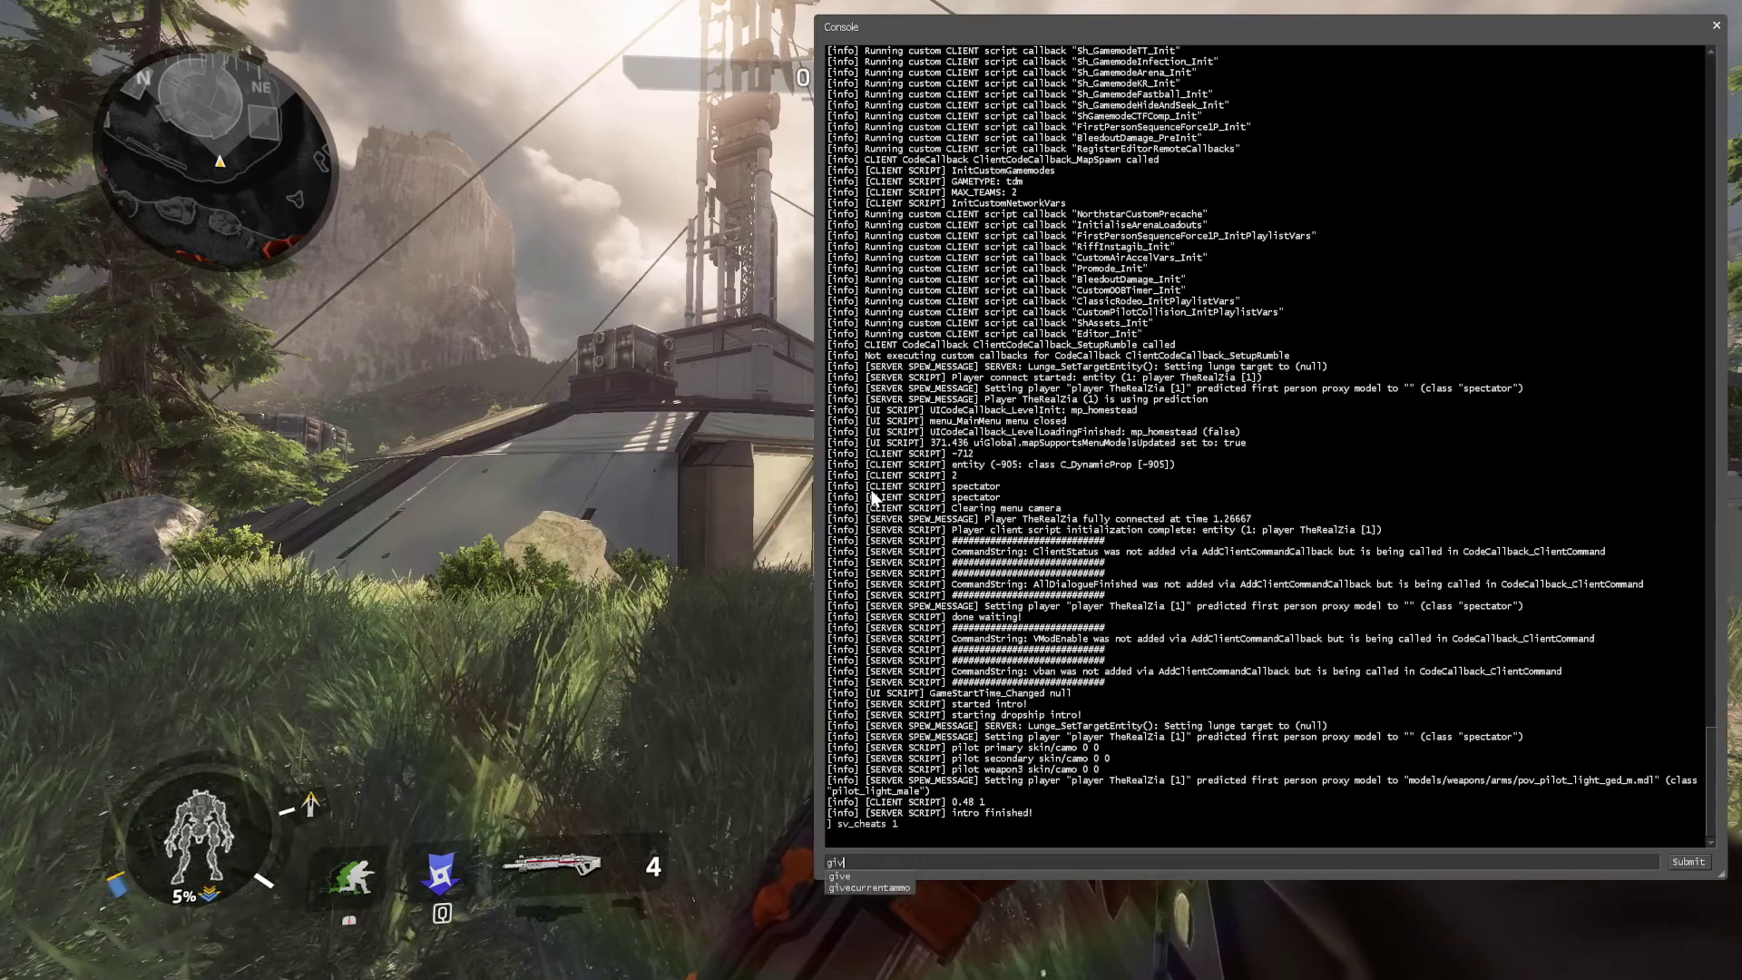
type("give mp_weapon")
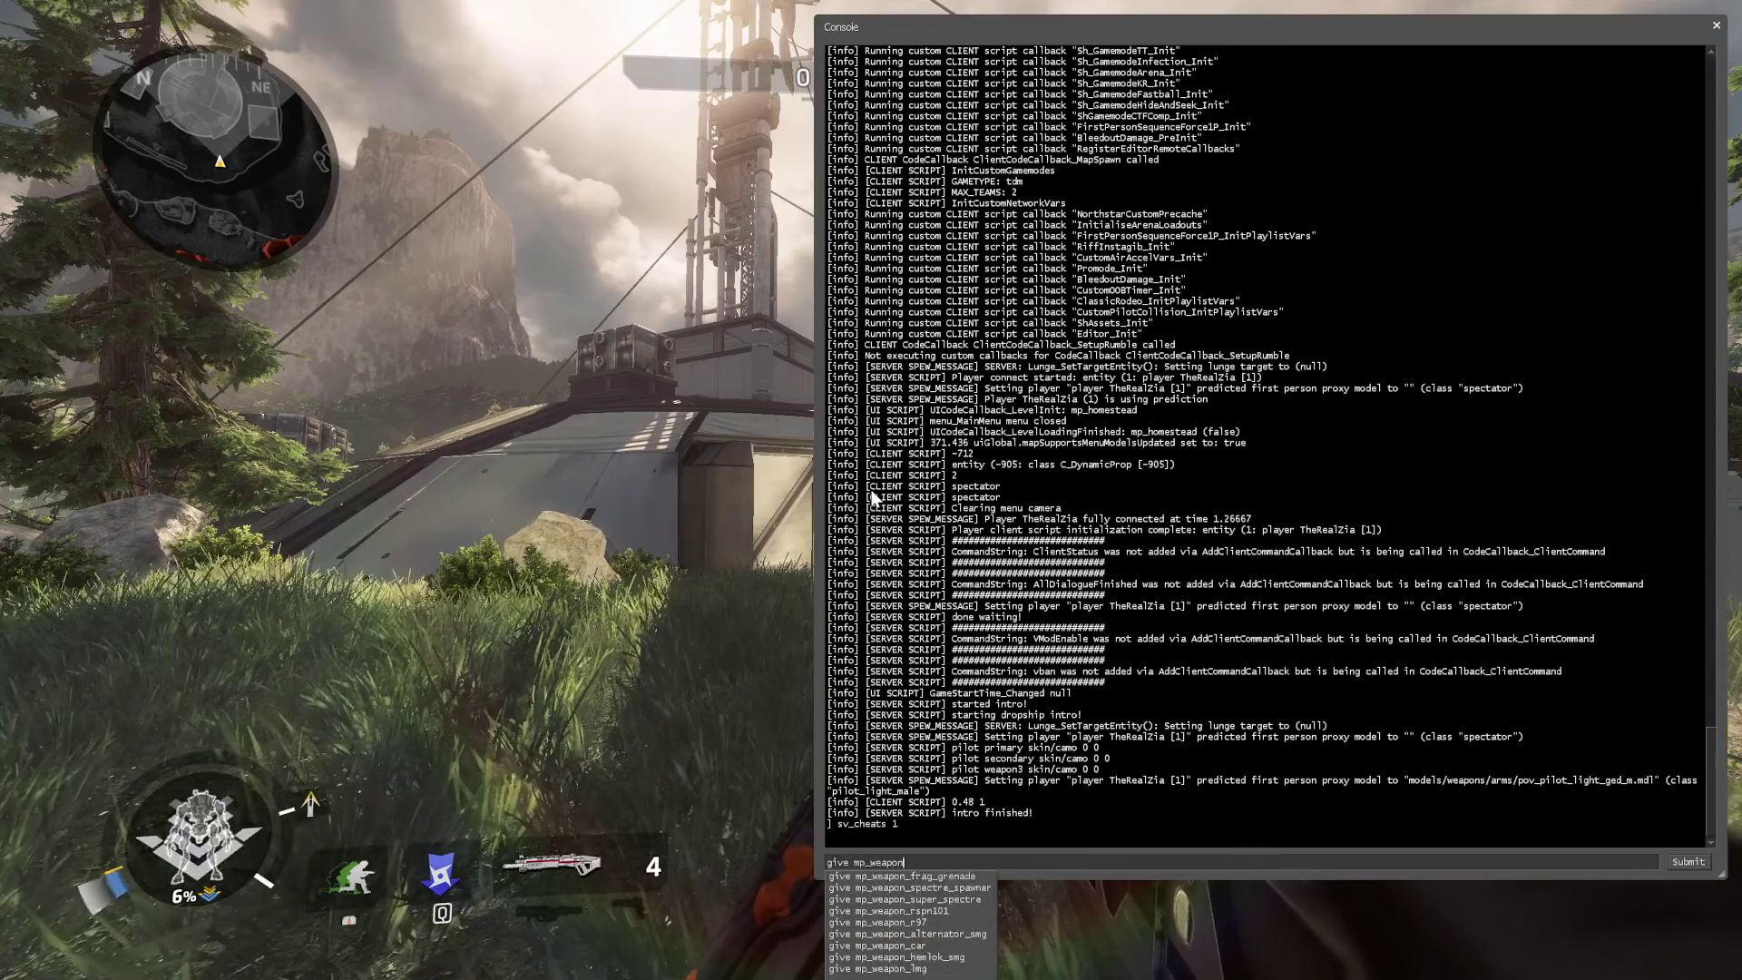
type(" or")
key("Return")
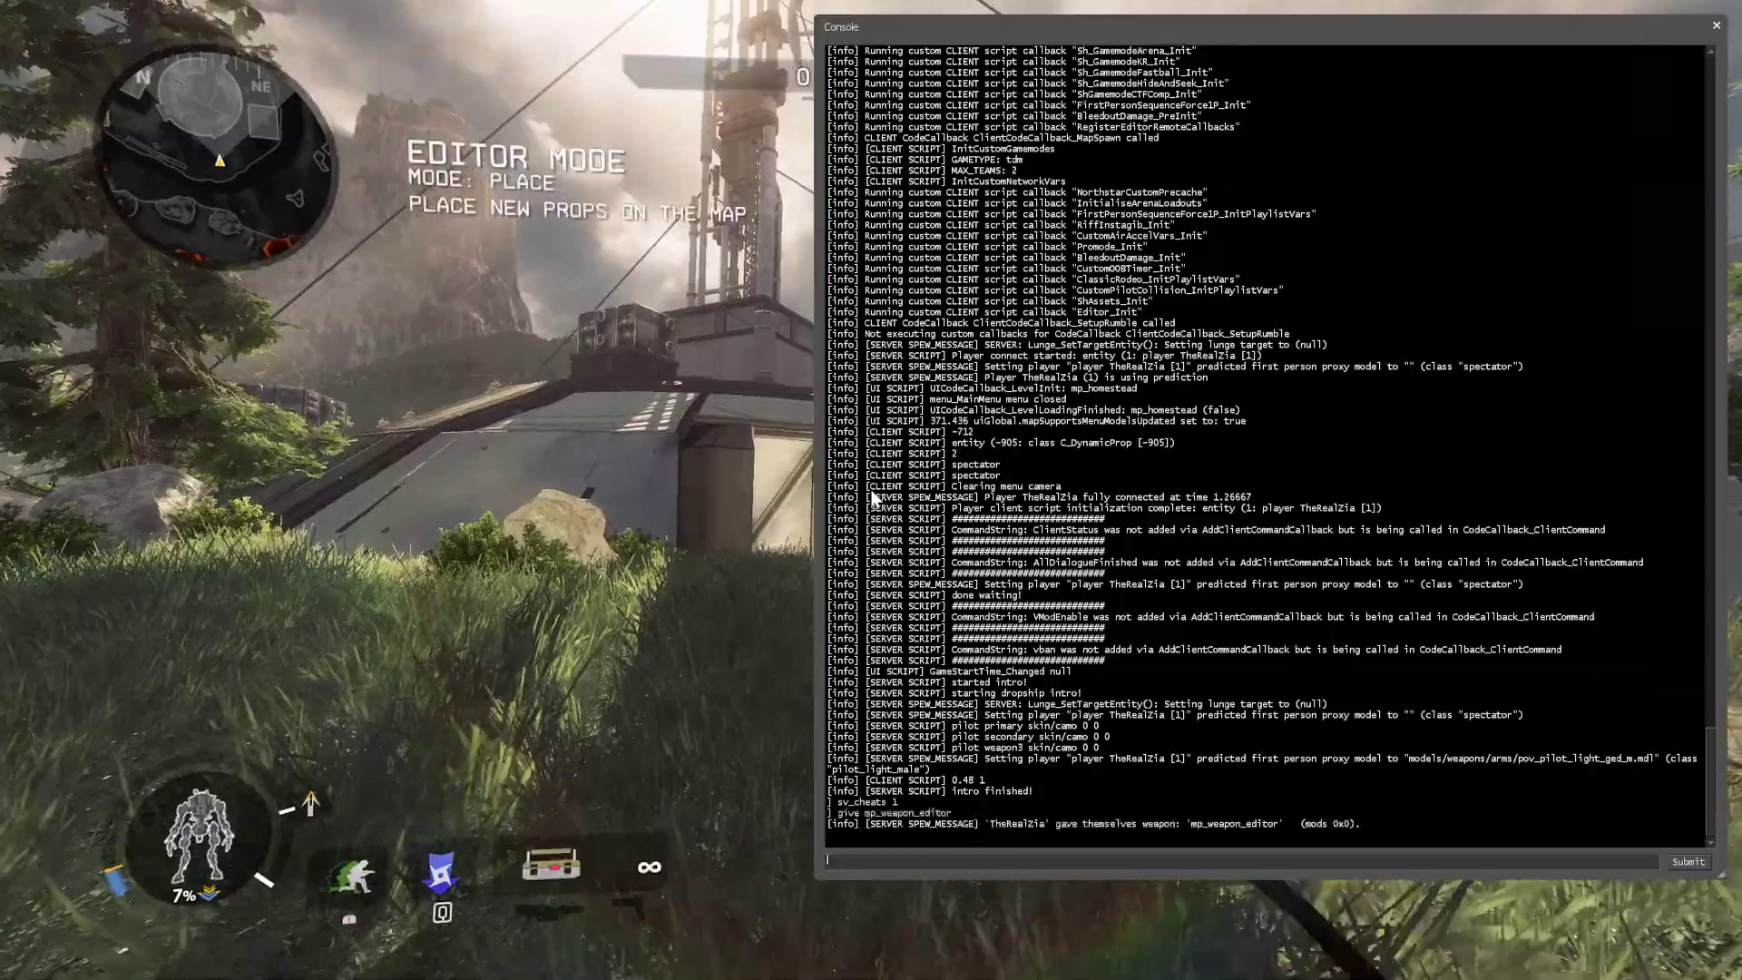
key("grave")
Step: Carry the editor tool past the domed building and climb onto the rooftops
key("w")
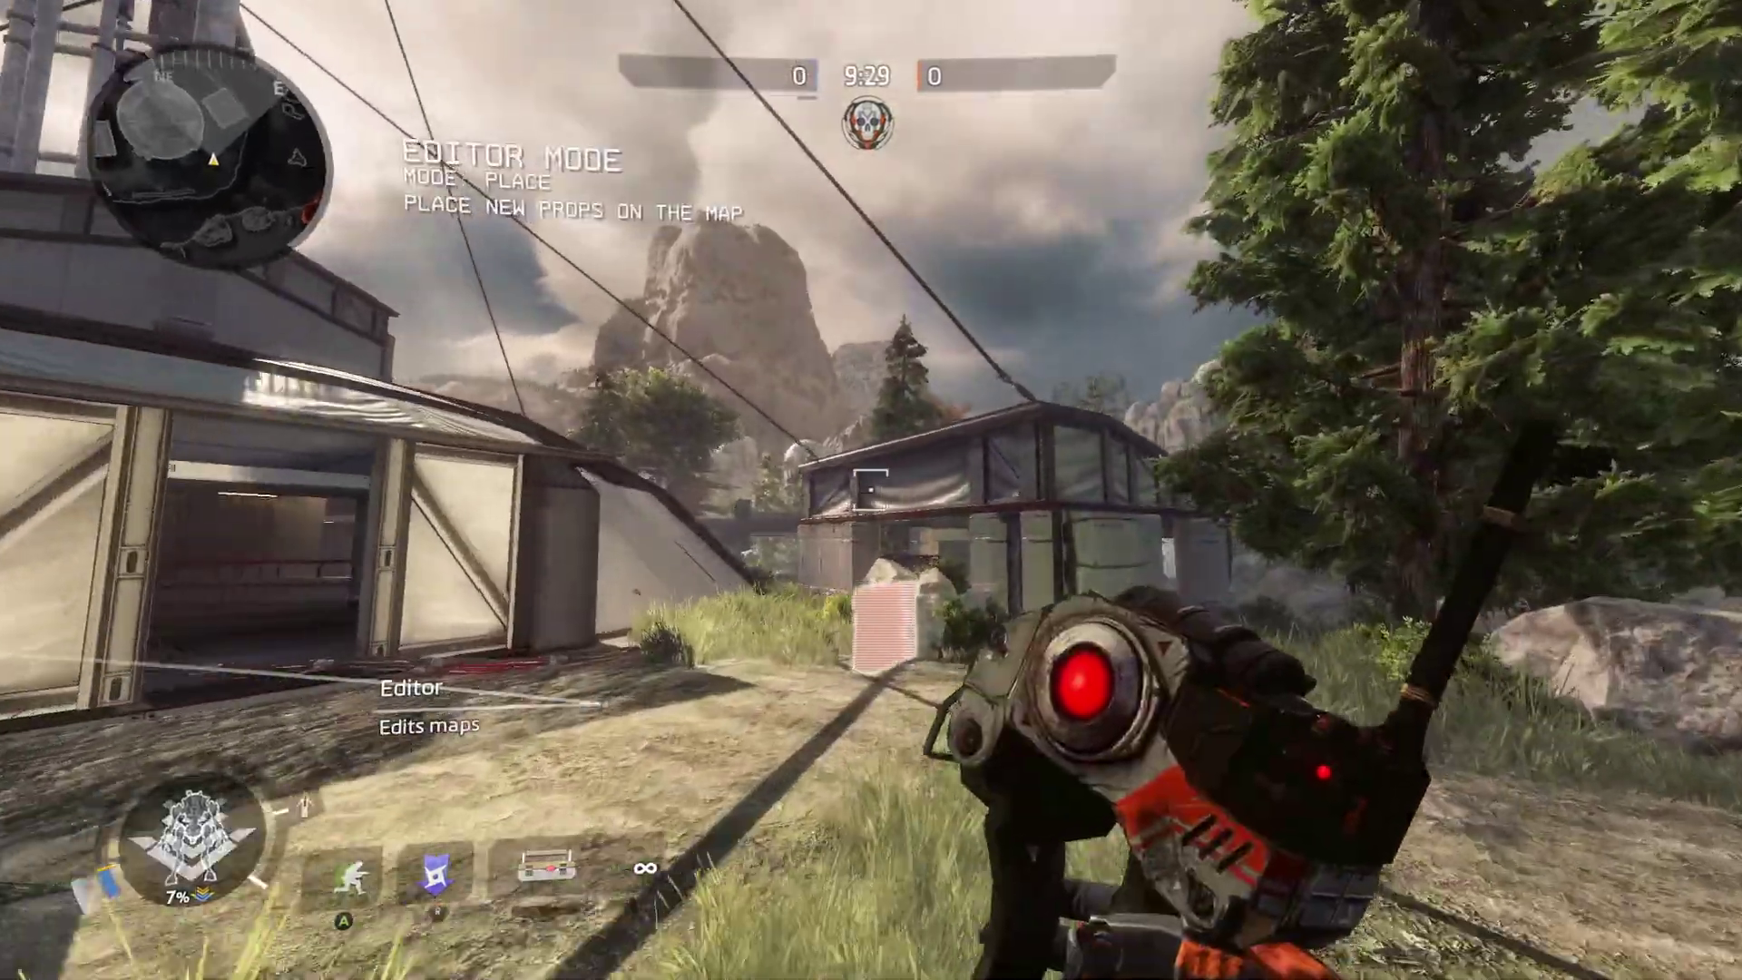
key("w")
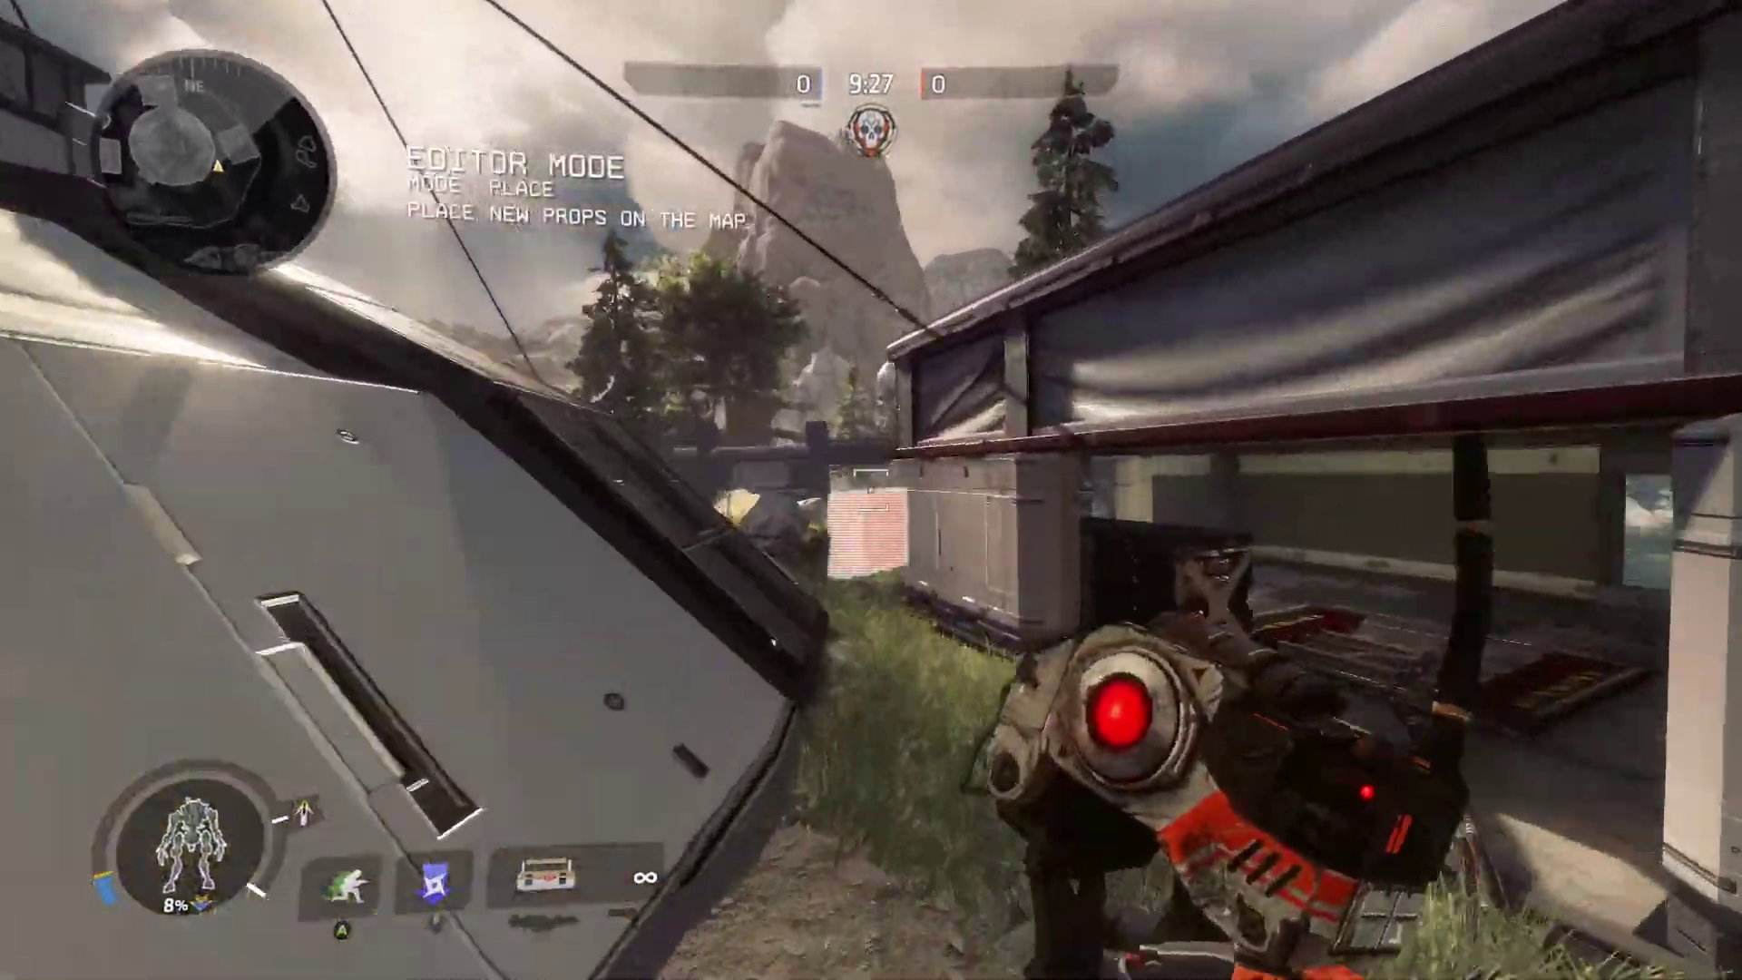
key("space")
key("w")
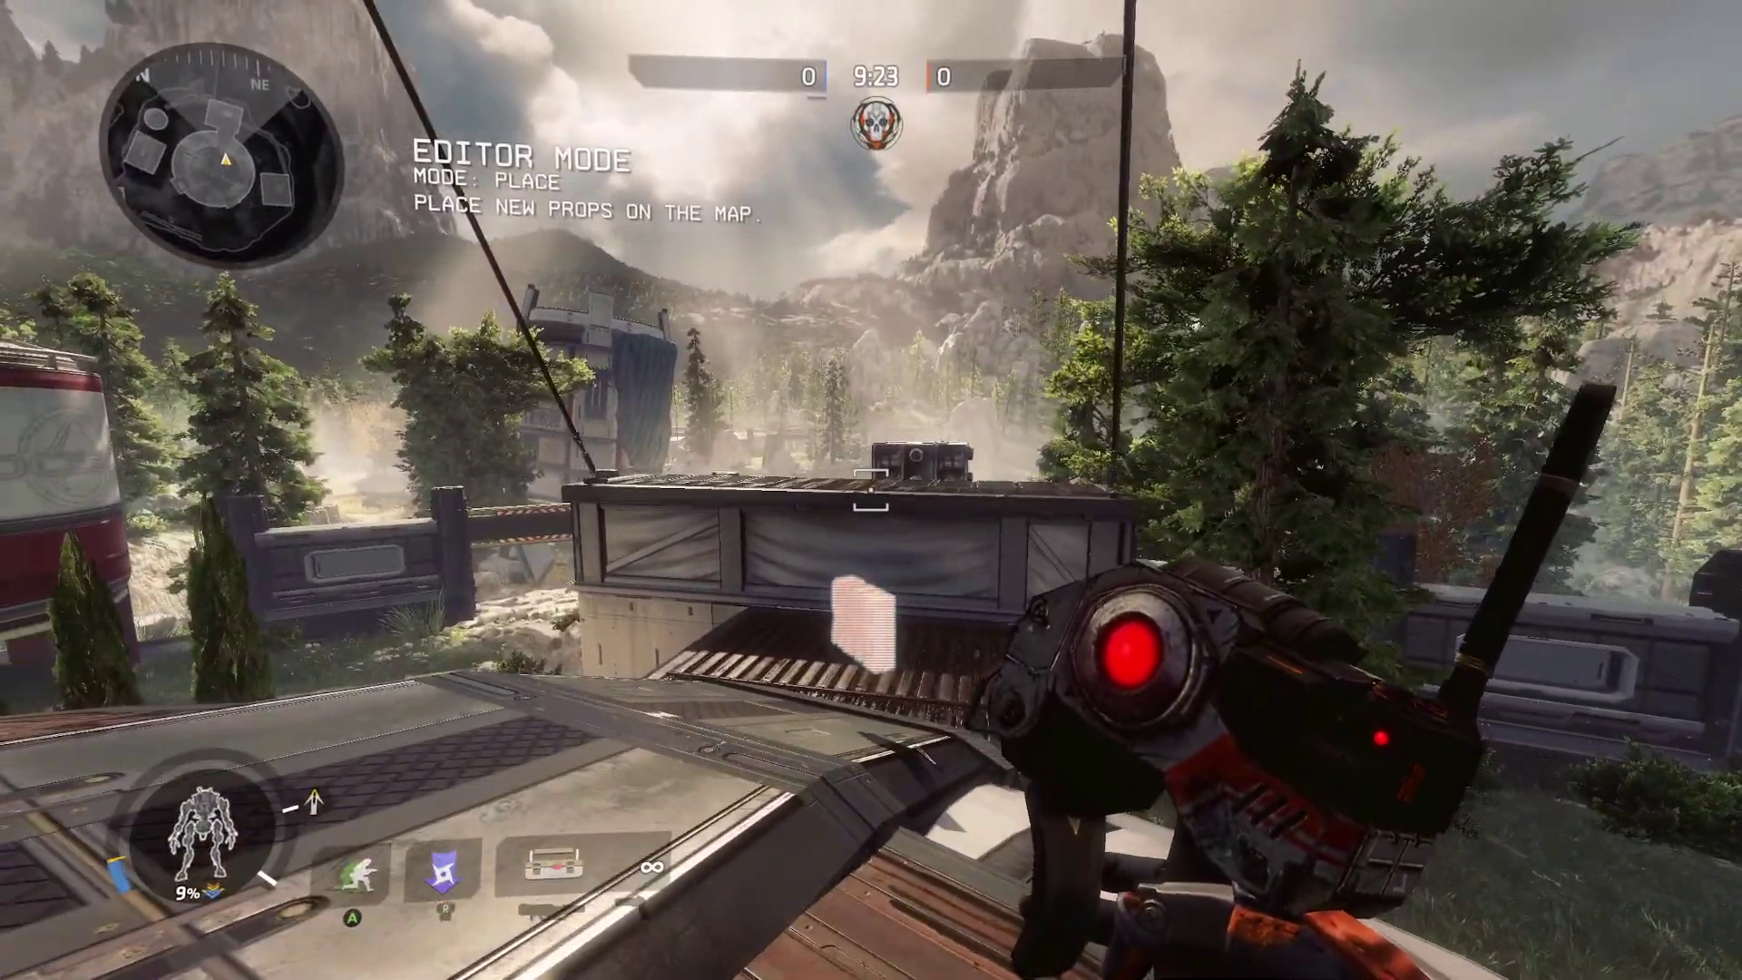
Step: Examine the list of placeable props in the model browser
key("q")
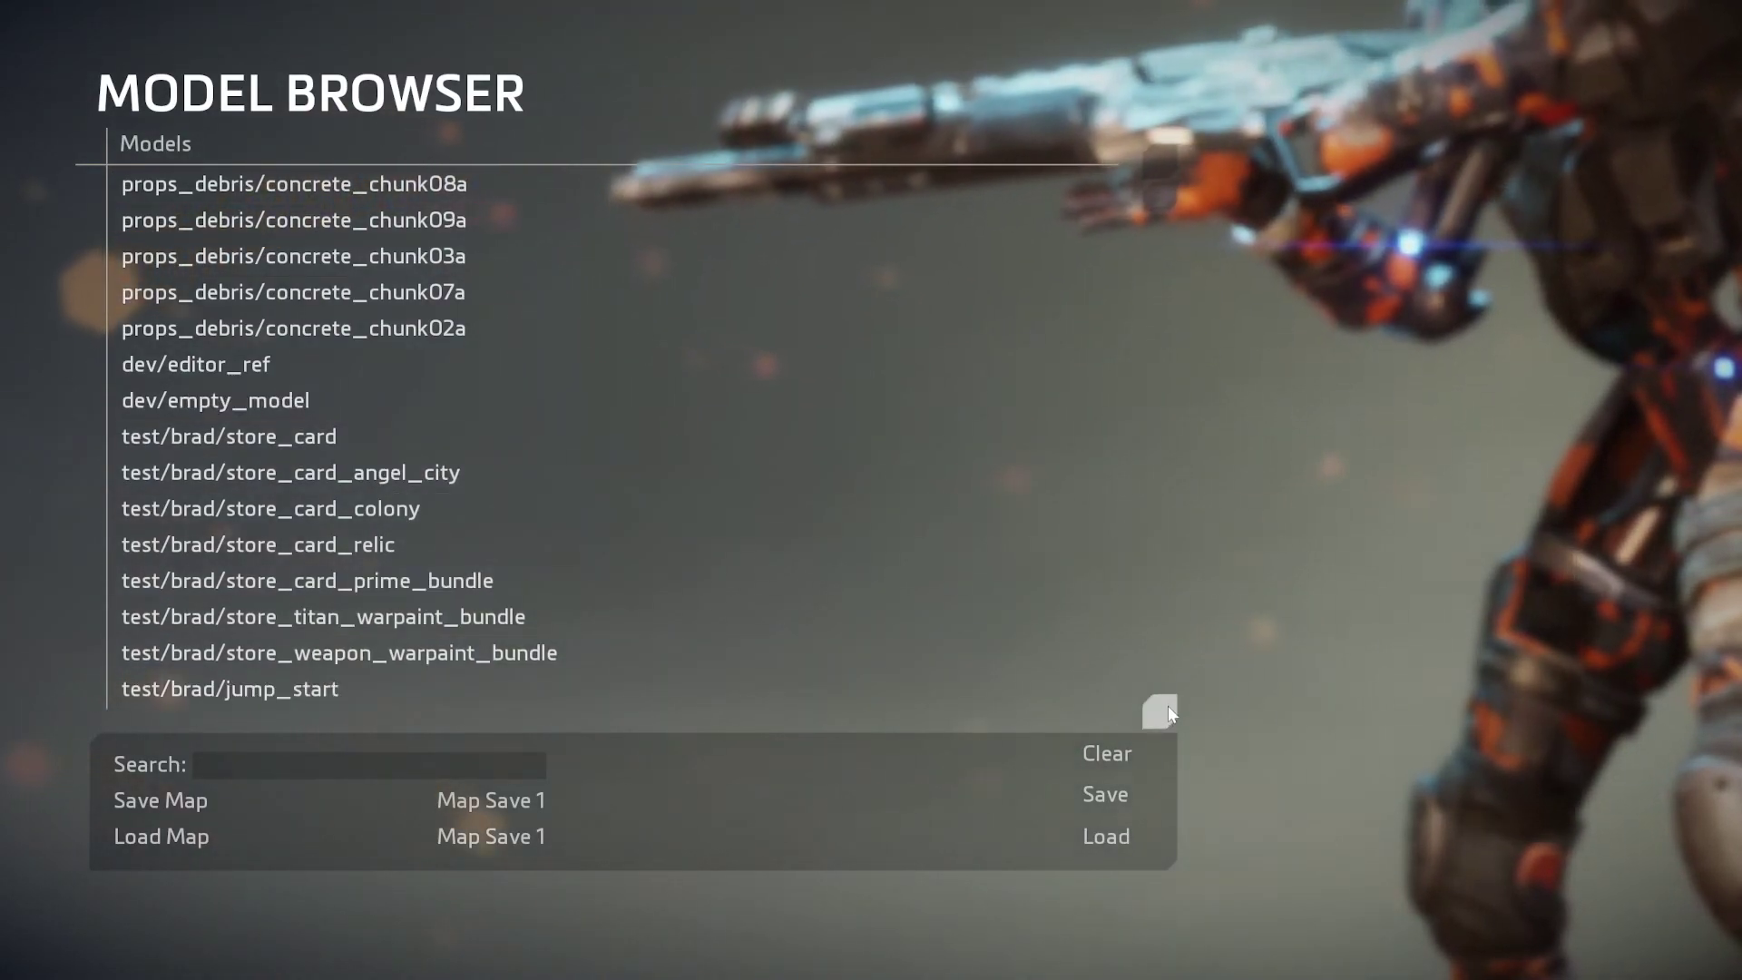
scroll(1168, 705, "down", 1)
scroll(1168, 706, "down", 12)
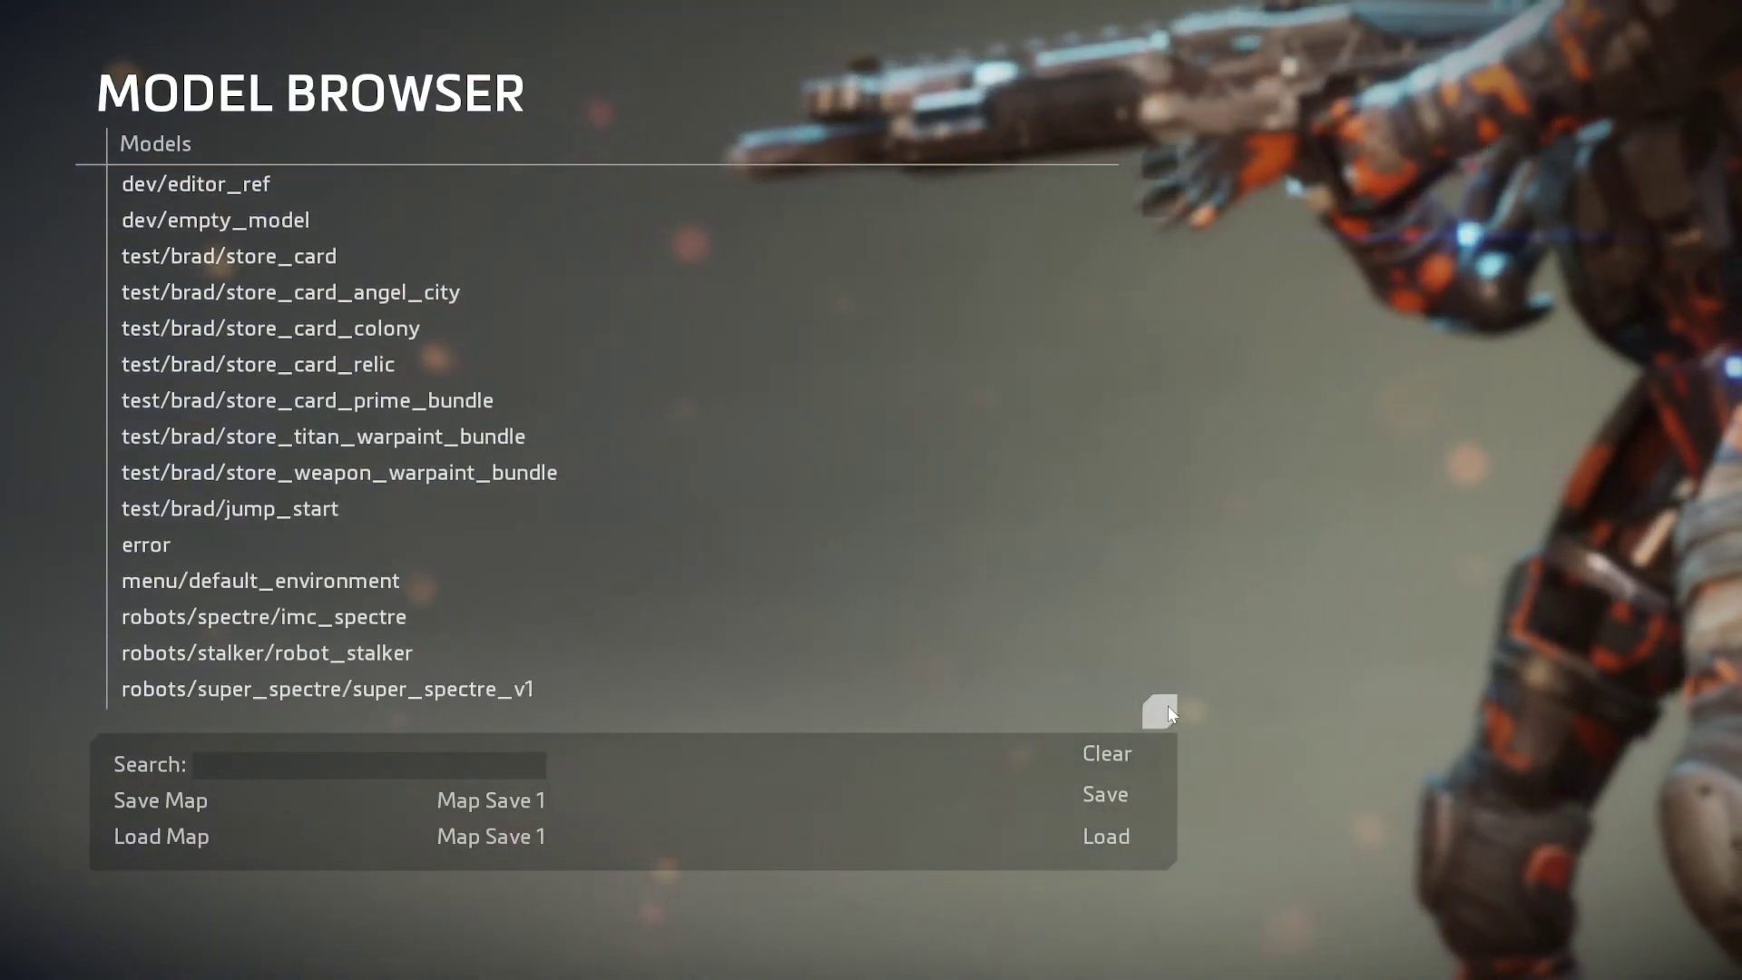
scroll(1168, 705, "down", 13)
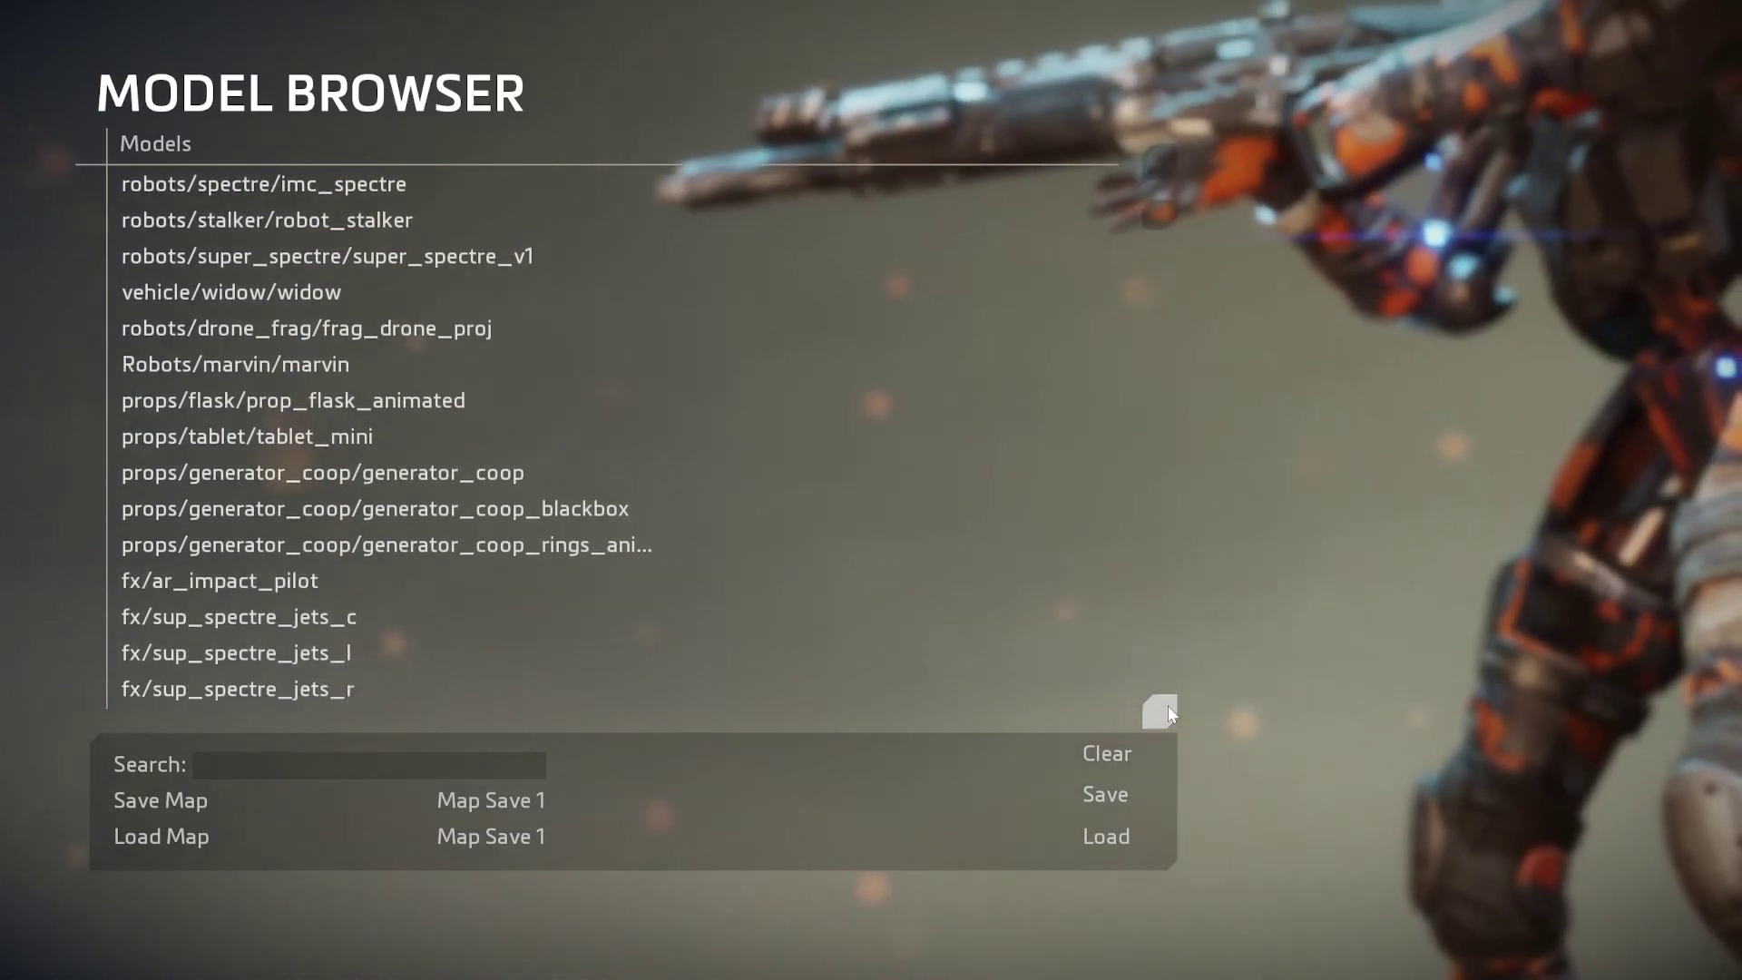
scroll(1168, 705, "down", 12)
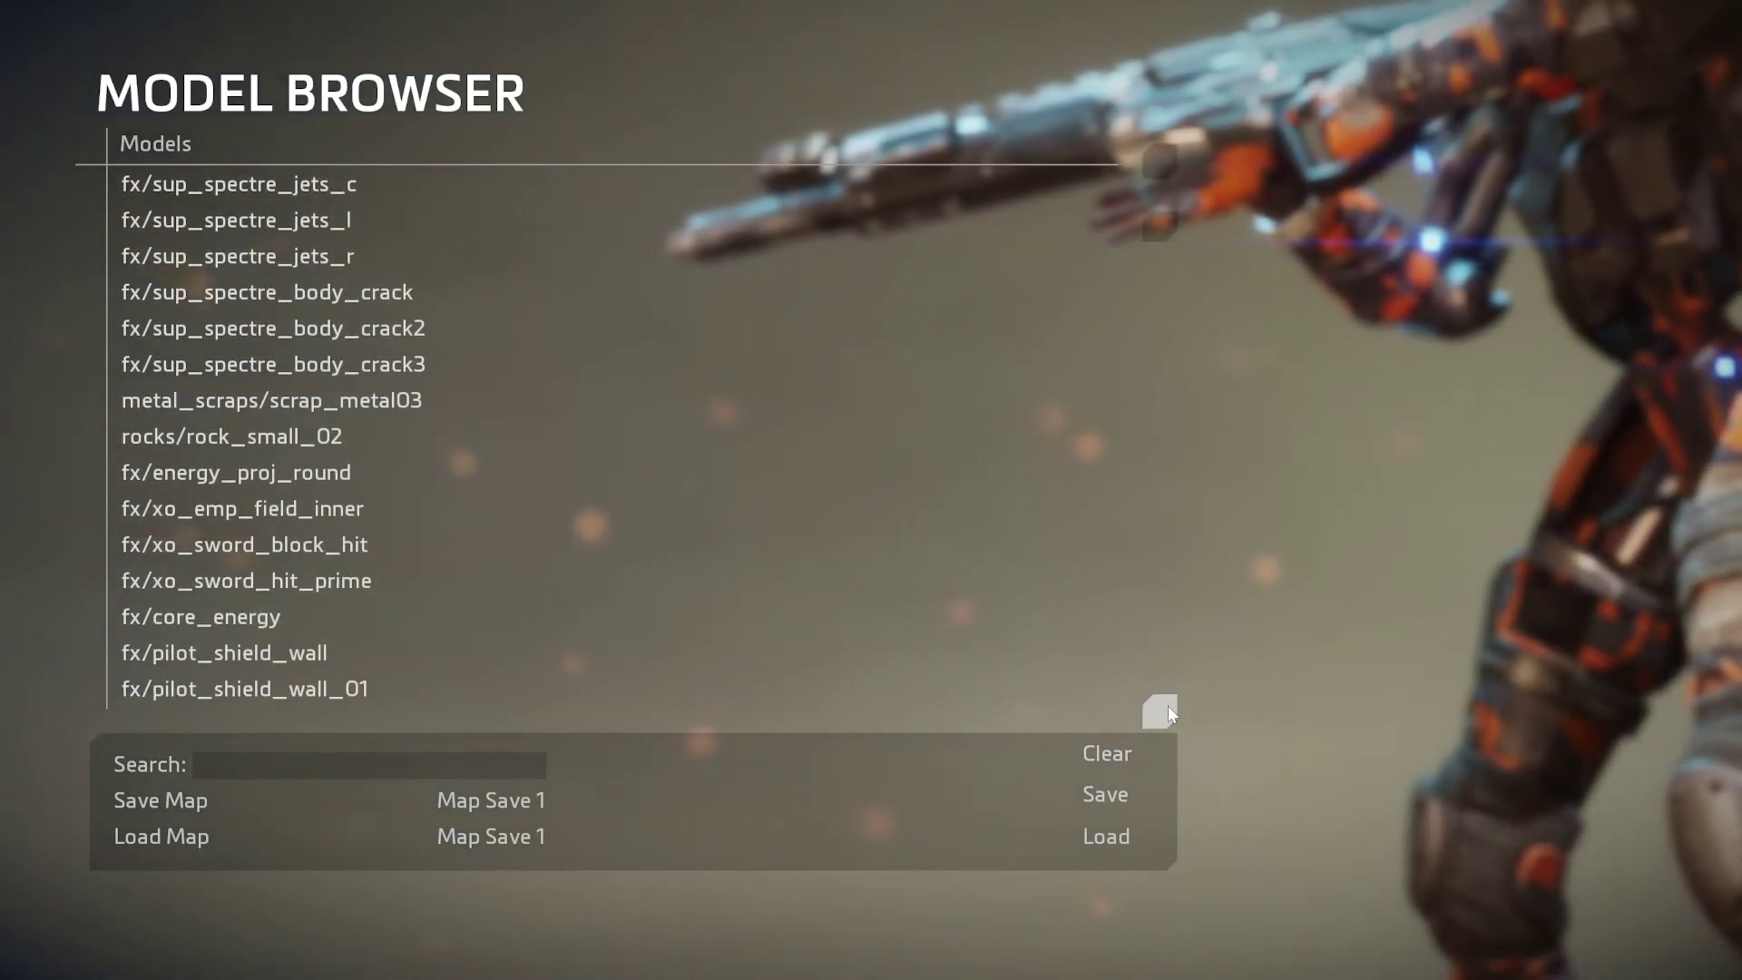
scroll(1168, 707, "down", 10)
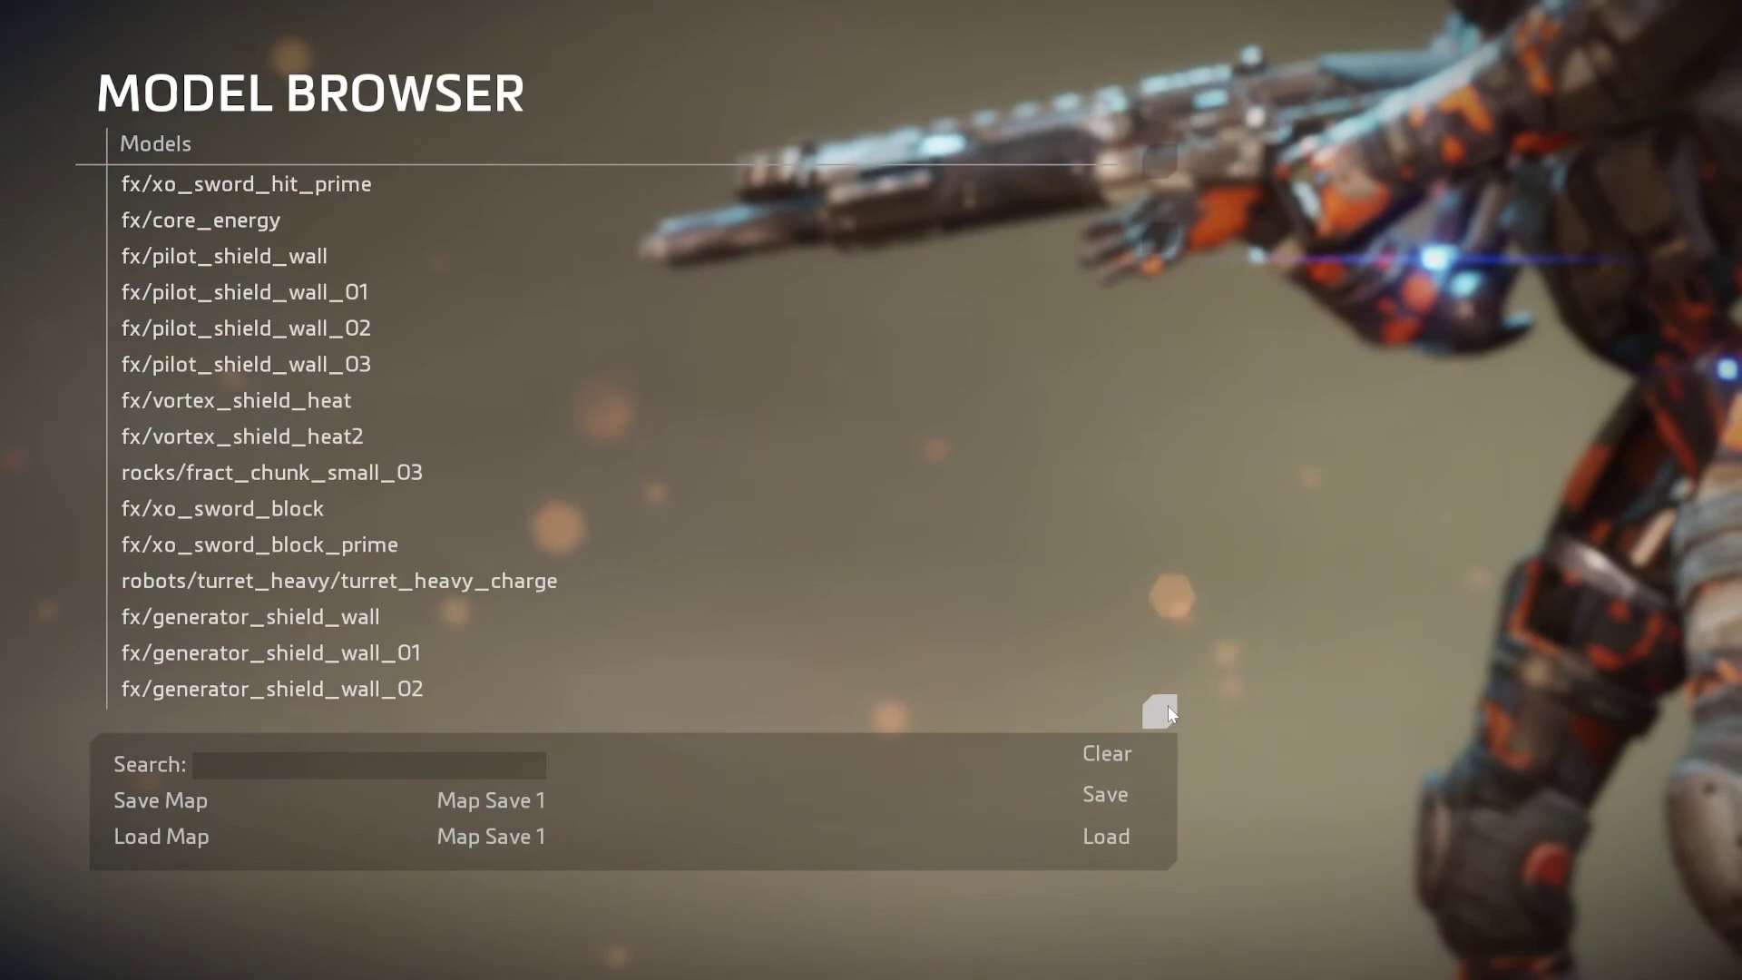
scroll(1168, 705, "down", 6)
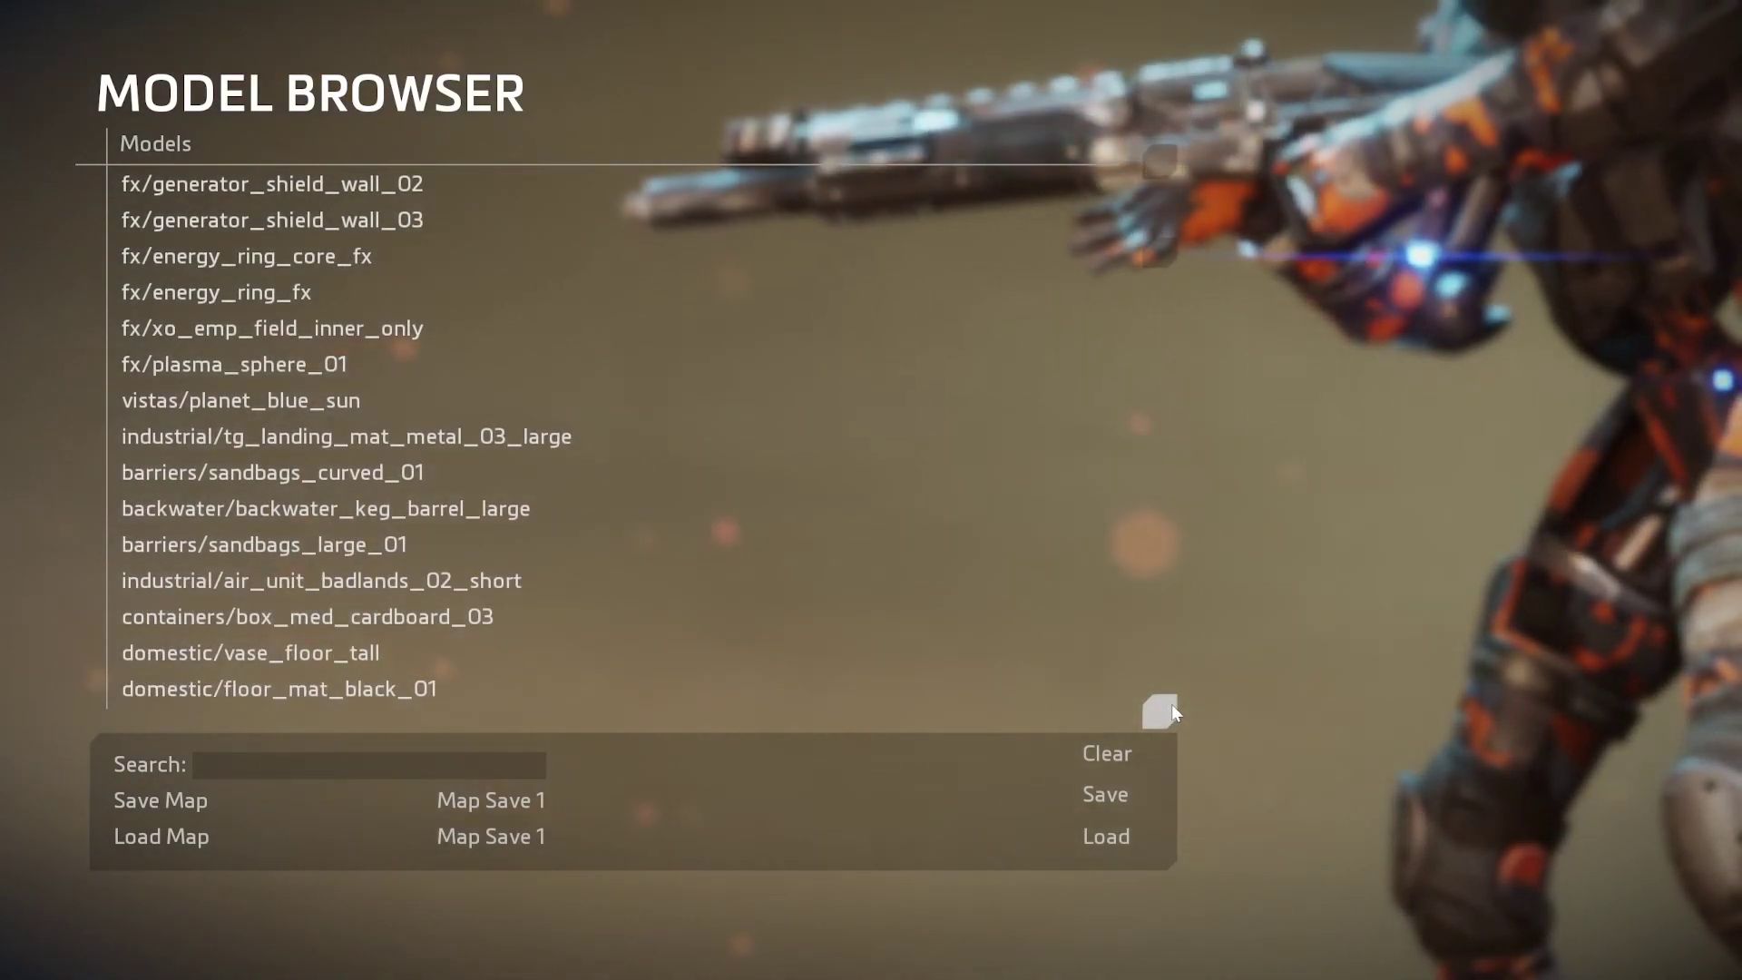
scroll(1172, 705, "down", 5)
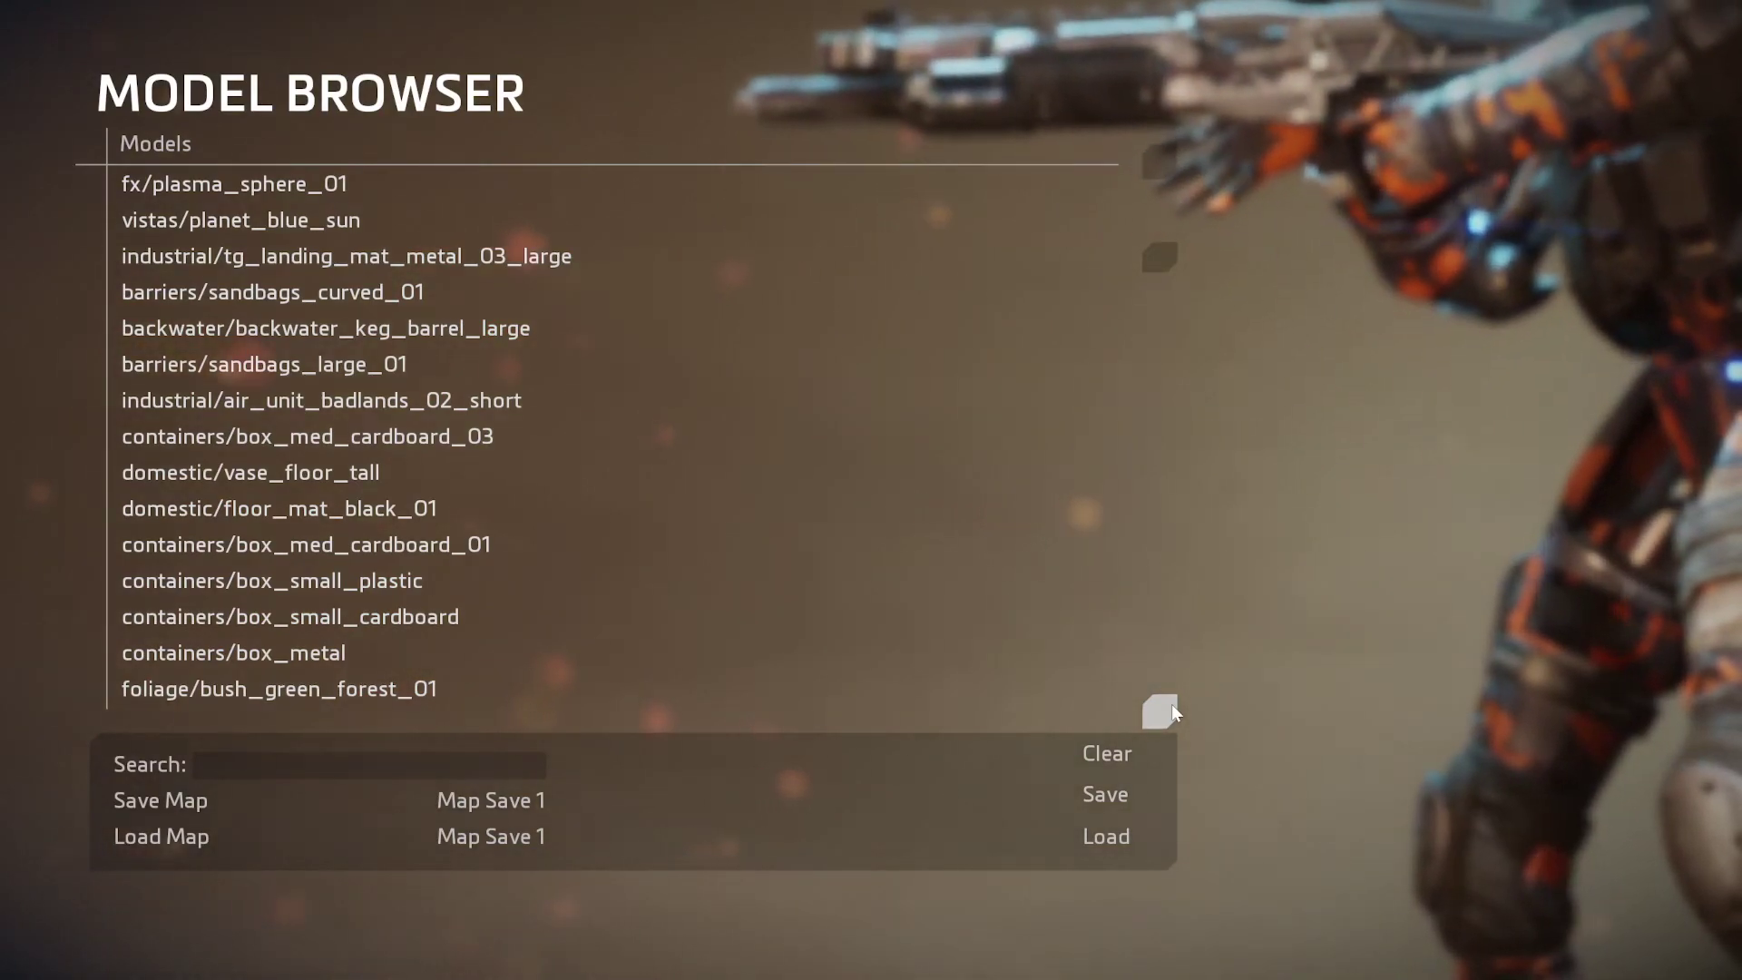
Step: Search the models for "rock" and choose rocks/rock_jagged_granite_tall_01 as the prop to place
left_click(390, 762)
type("rock")
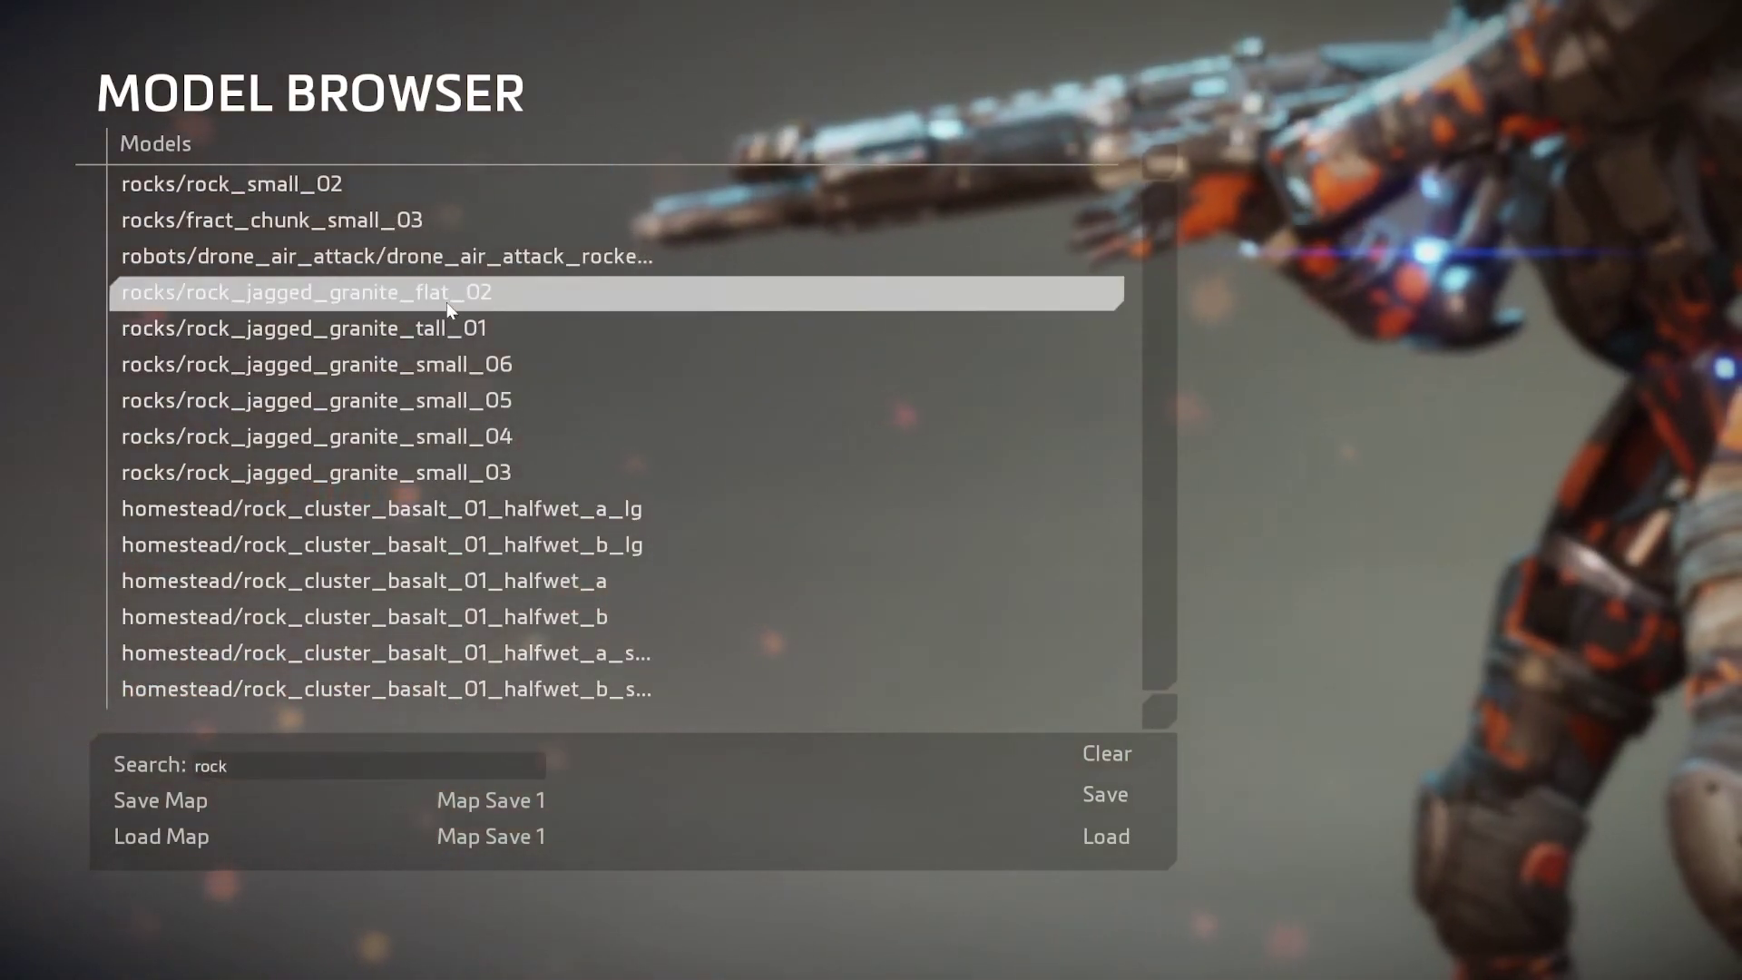
left_click(472, 330)
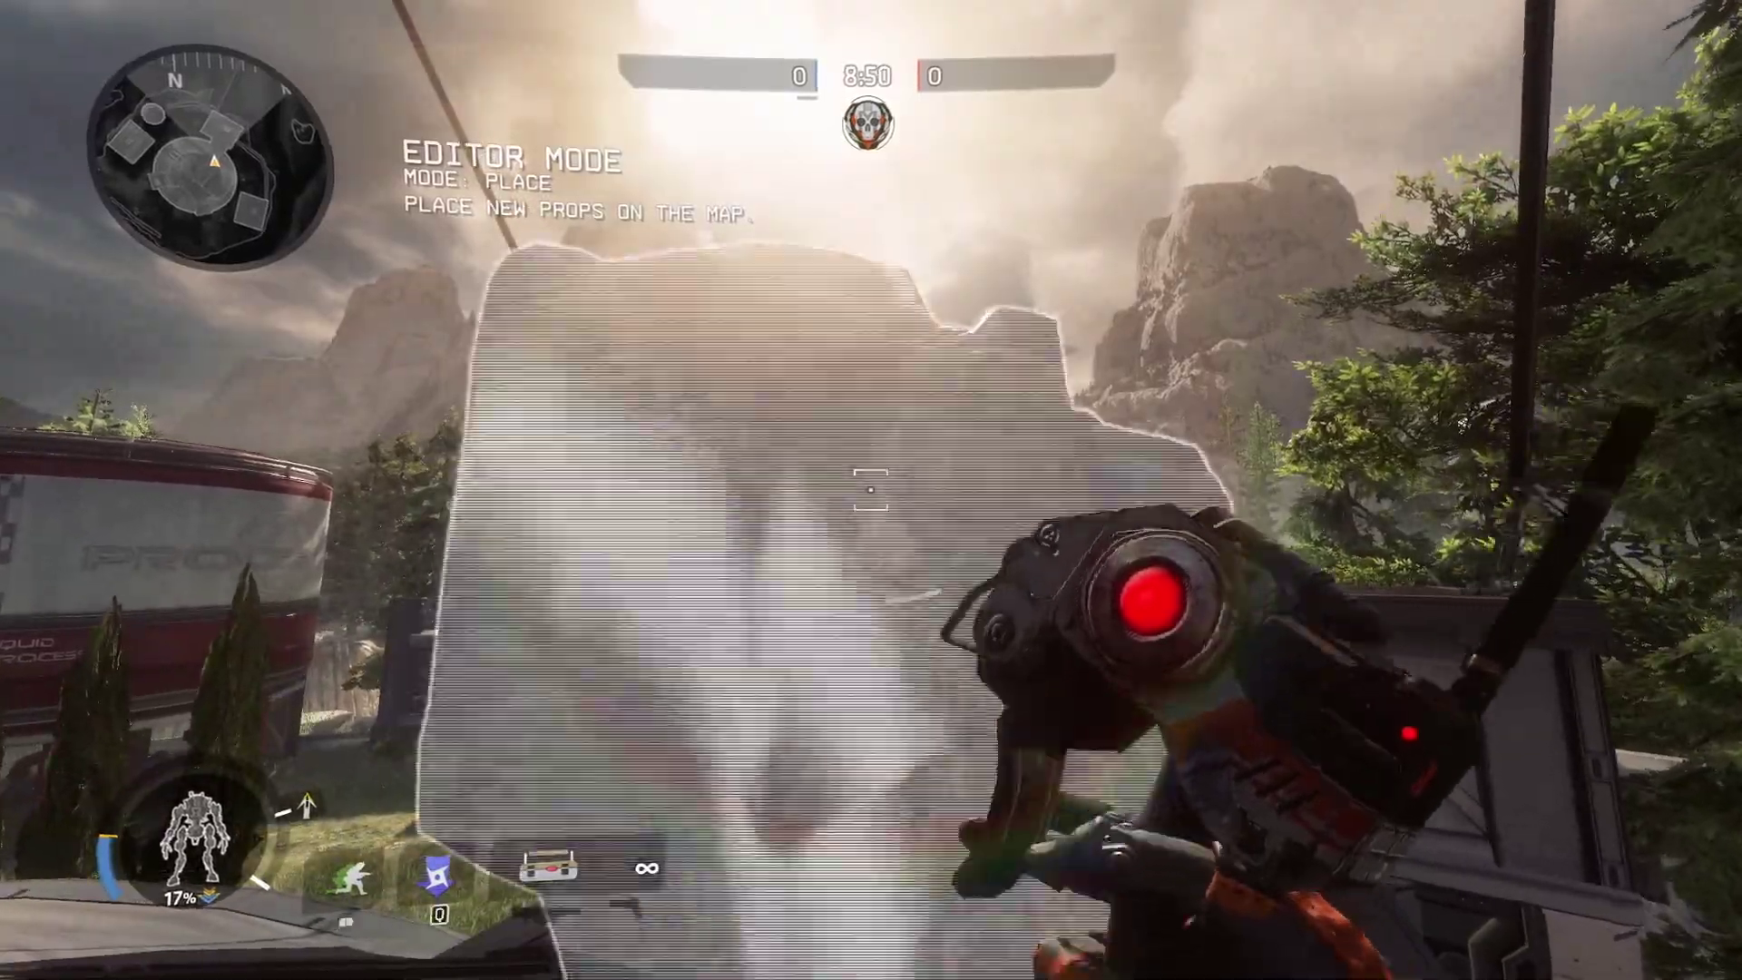
Step: Place the tall granite rock in front of the rooftop and back away from it
left_click(871, 491)
key("space")
key("space")
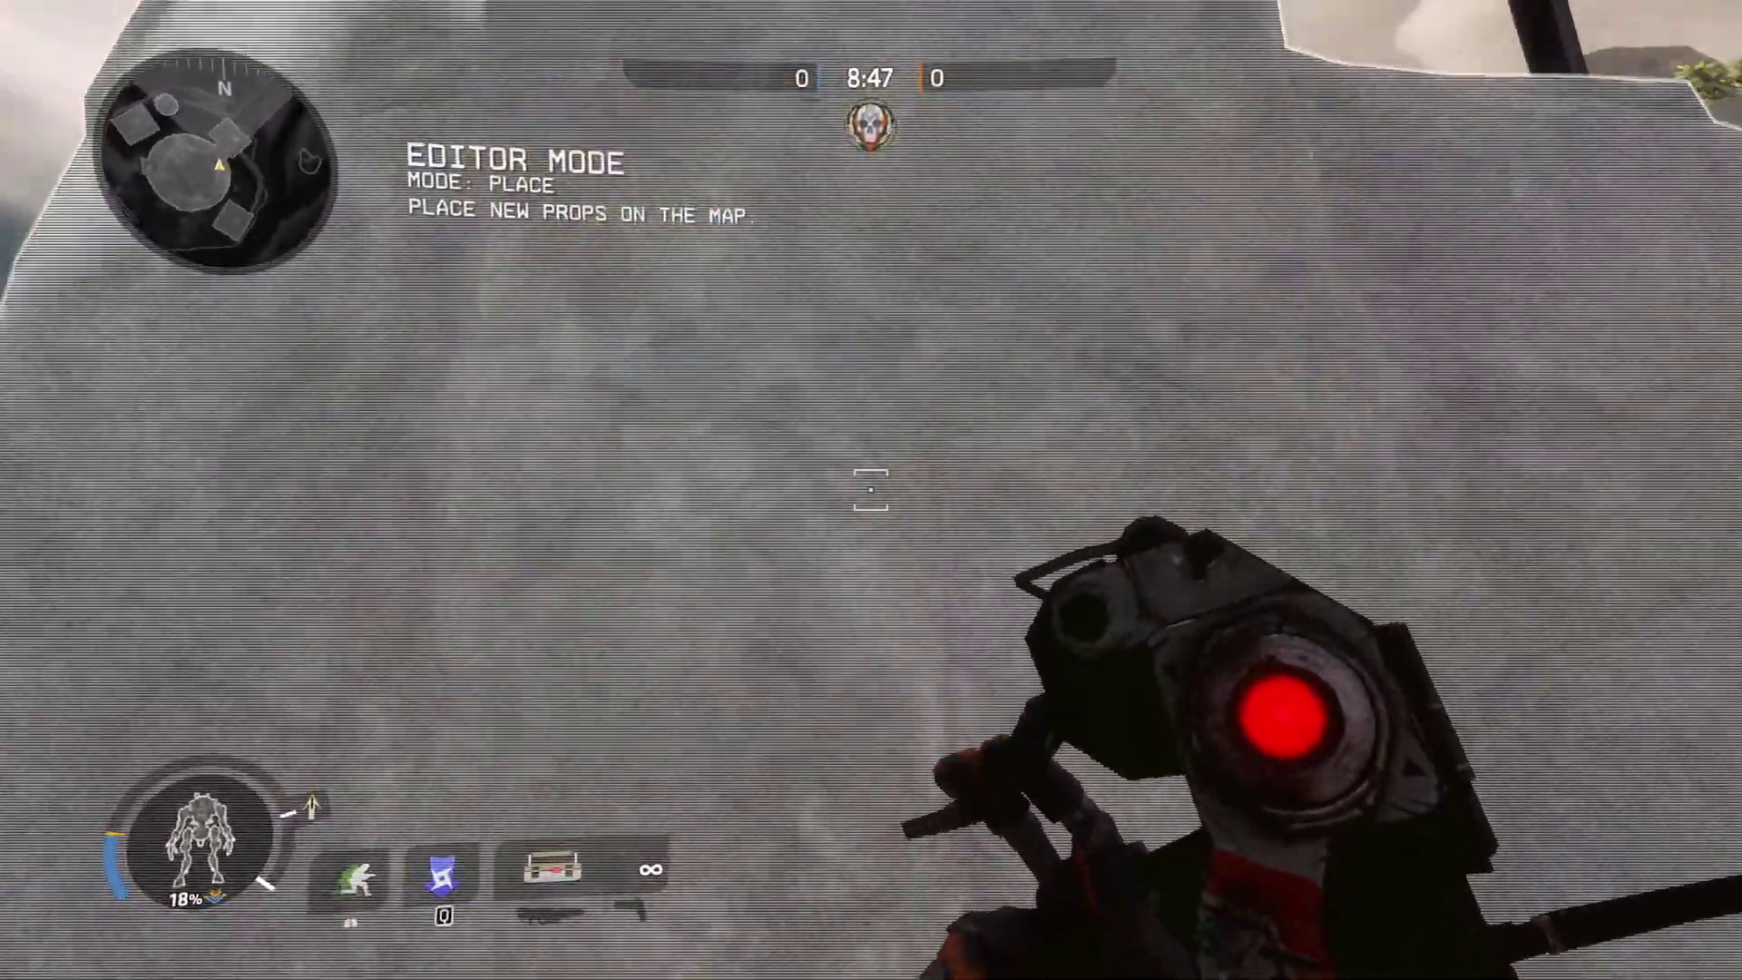
key("s")
key("s")
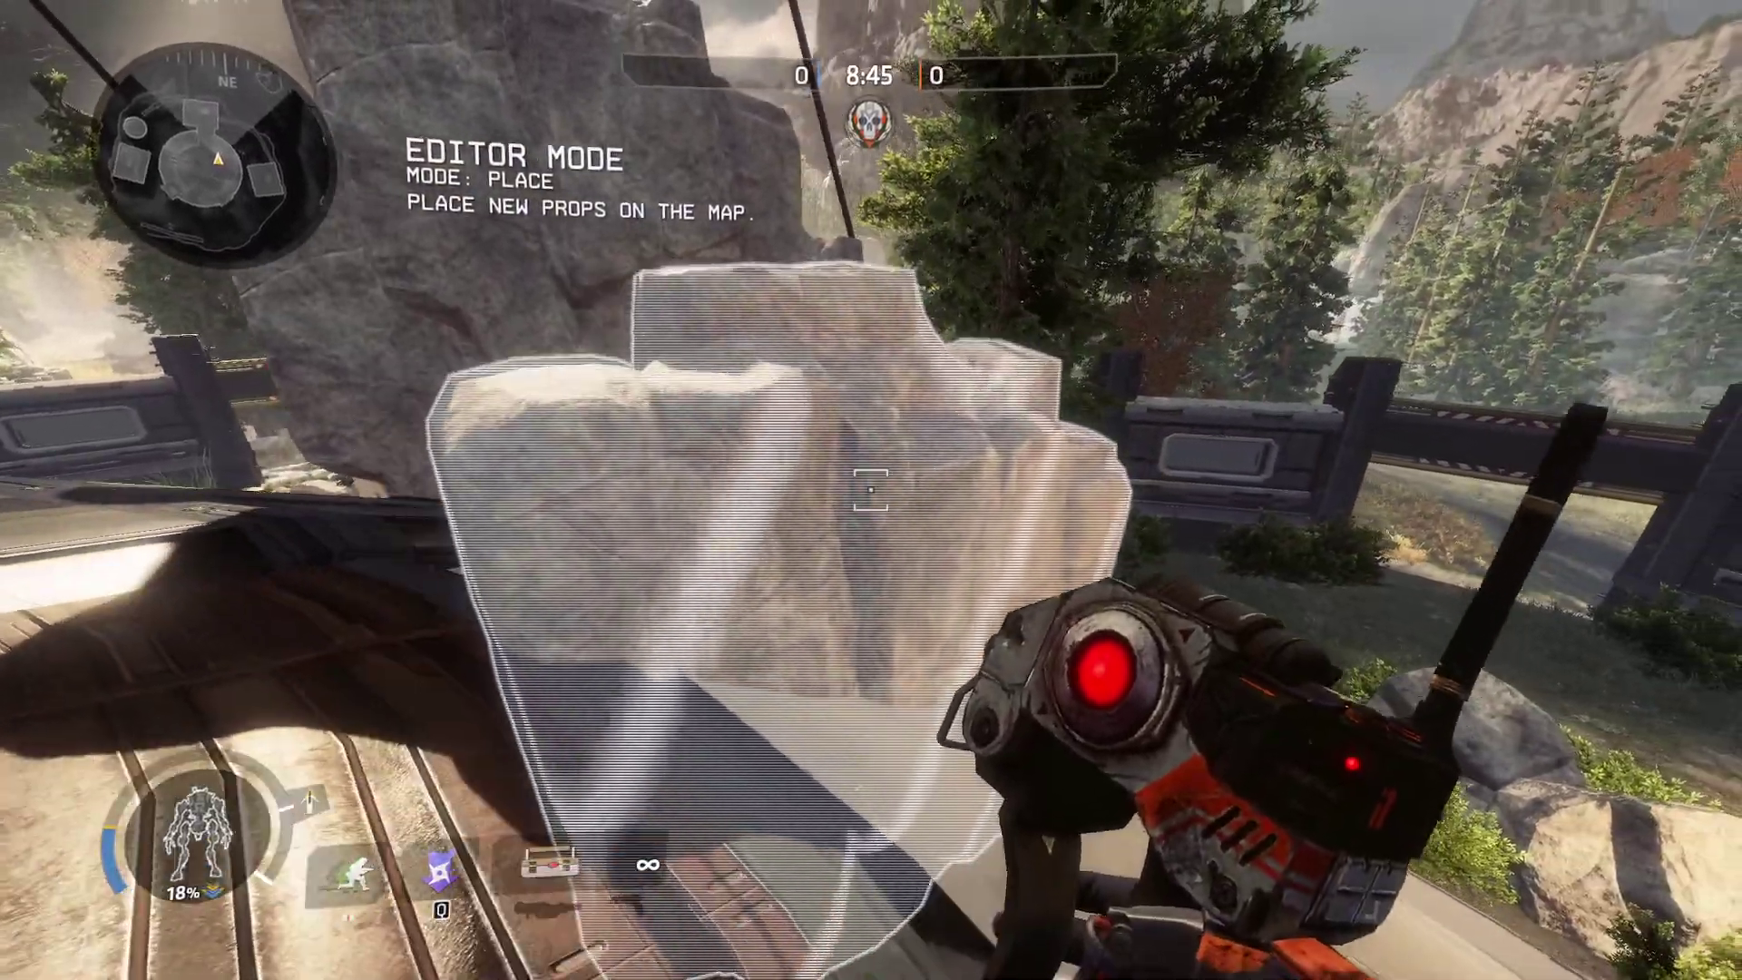
Step: Move and jump around the placed granite rock to inspect it from the rooftop
key("space")
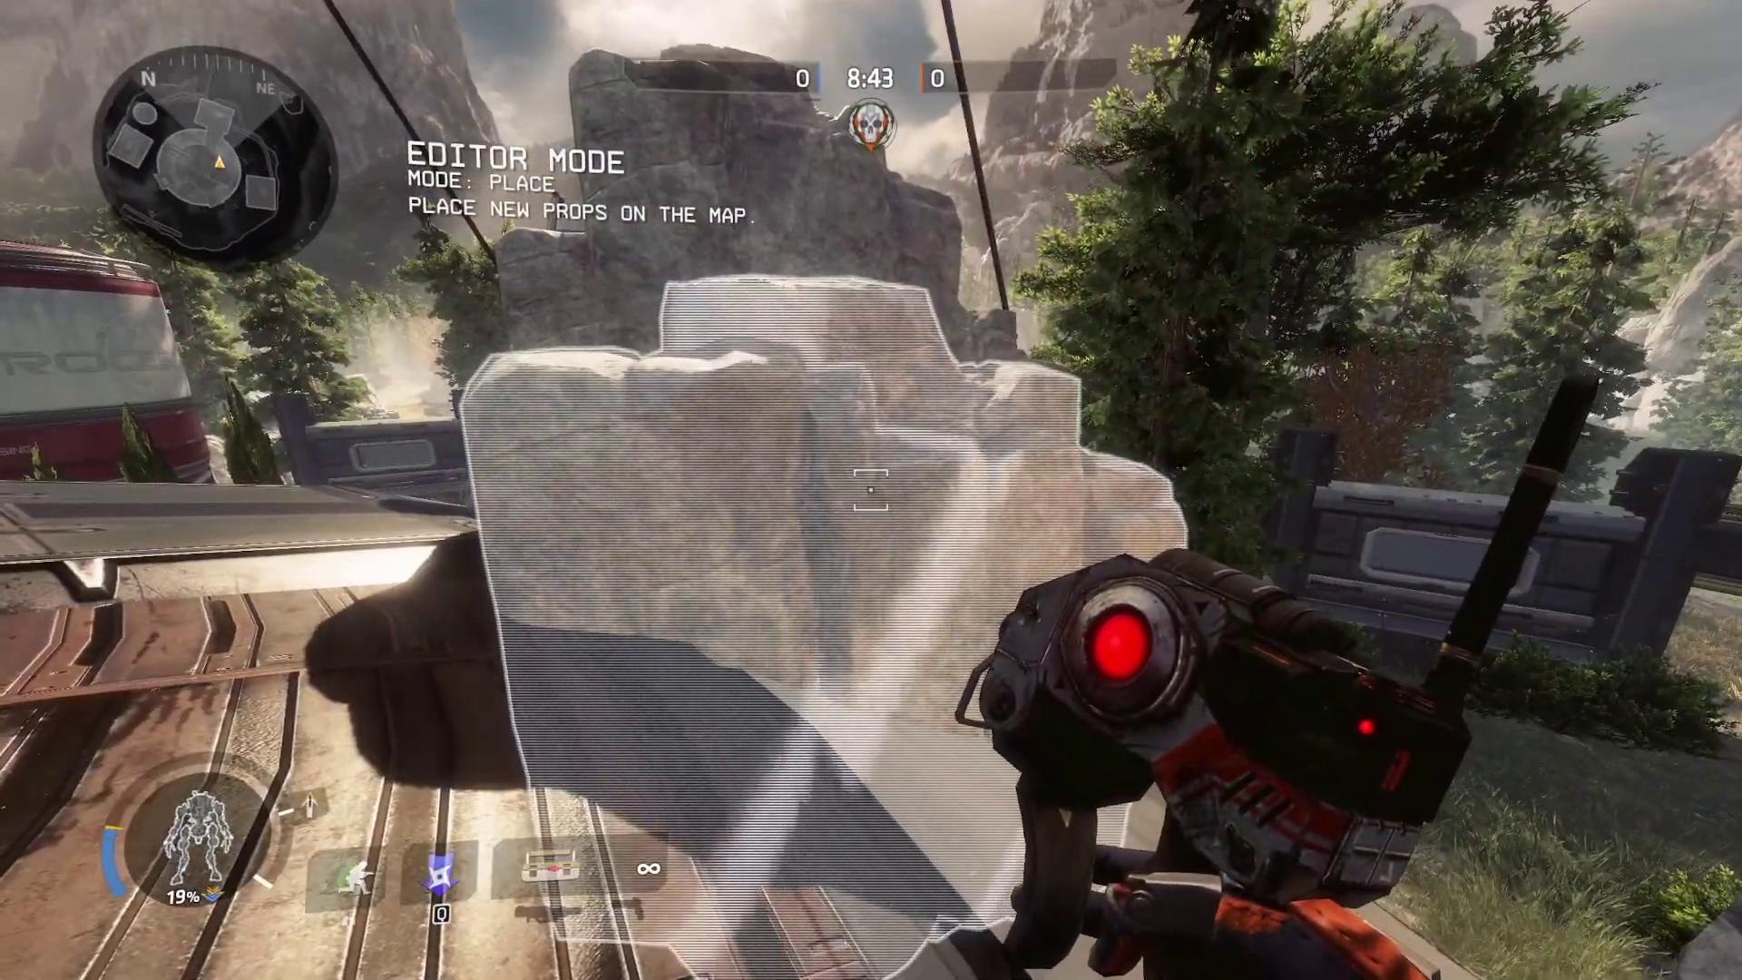
key("w")
key("space")
key("w")
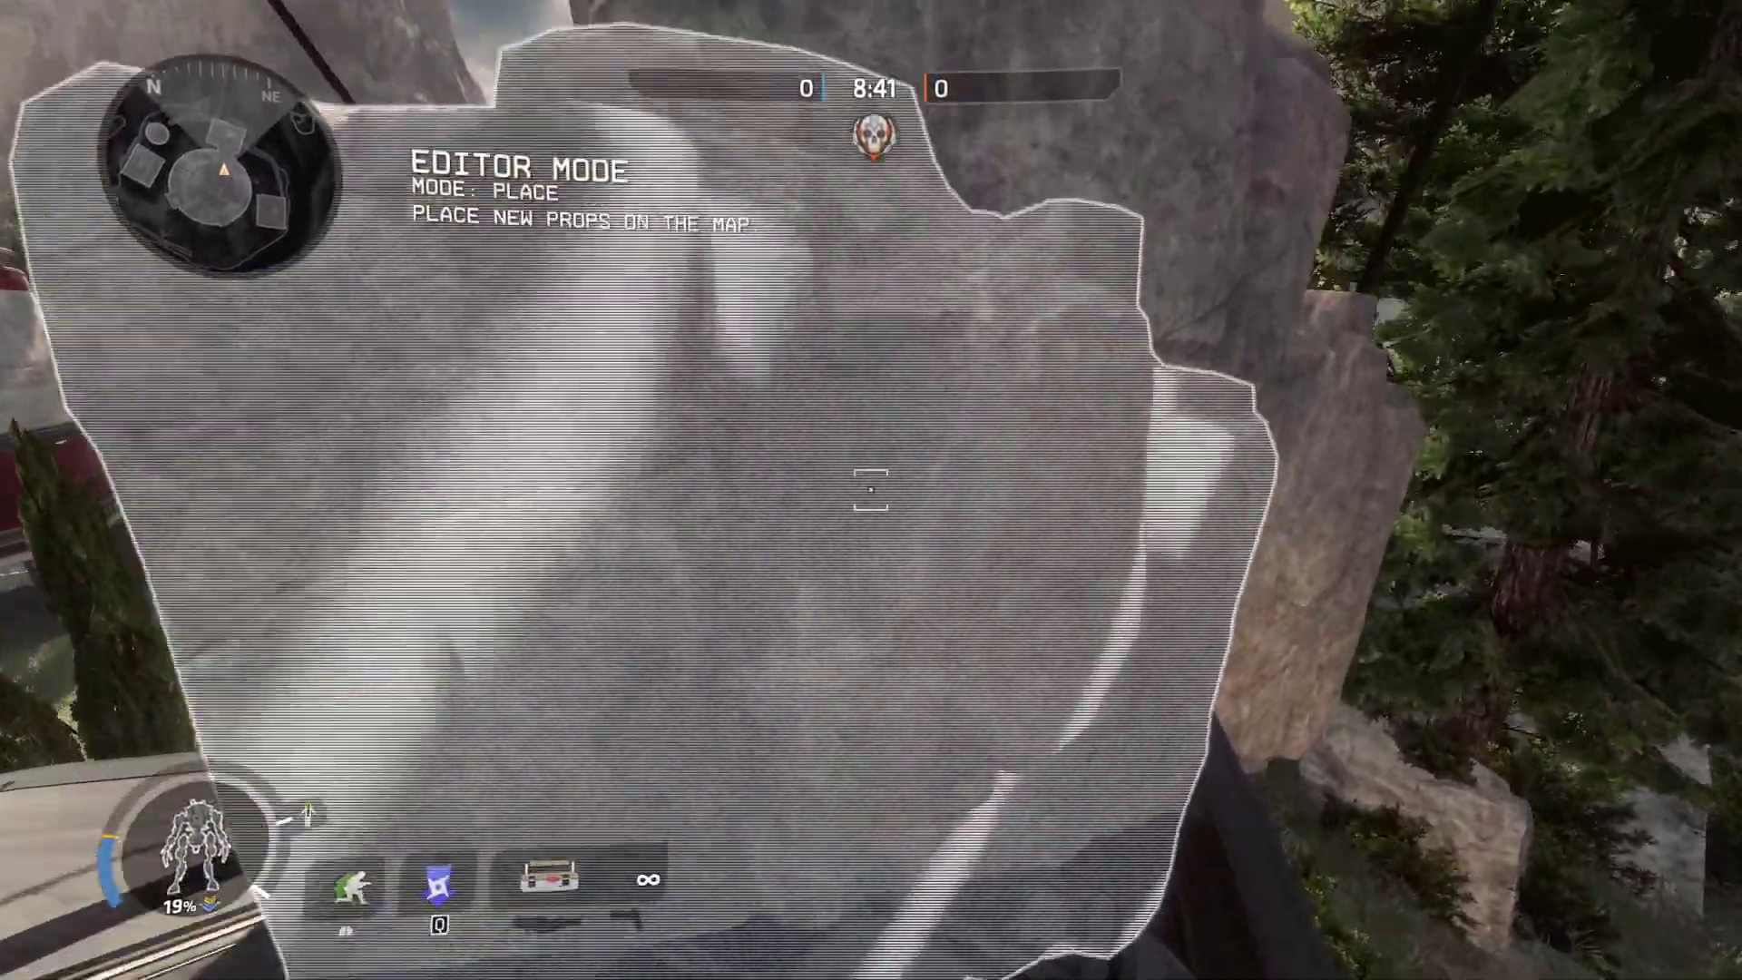
key("space")
key("w")
key("space")
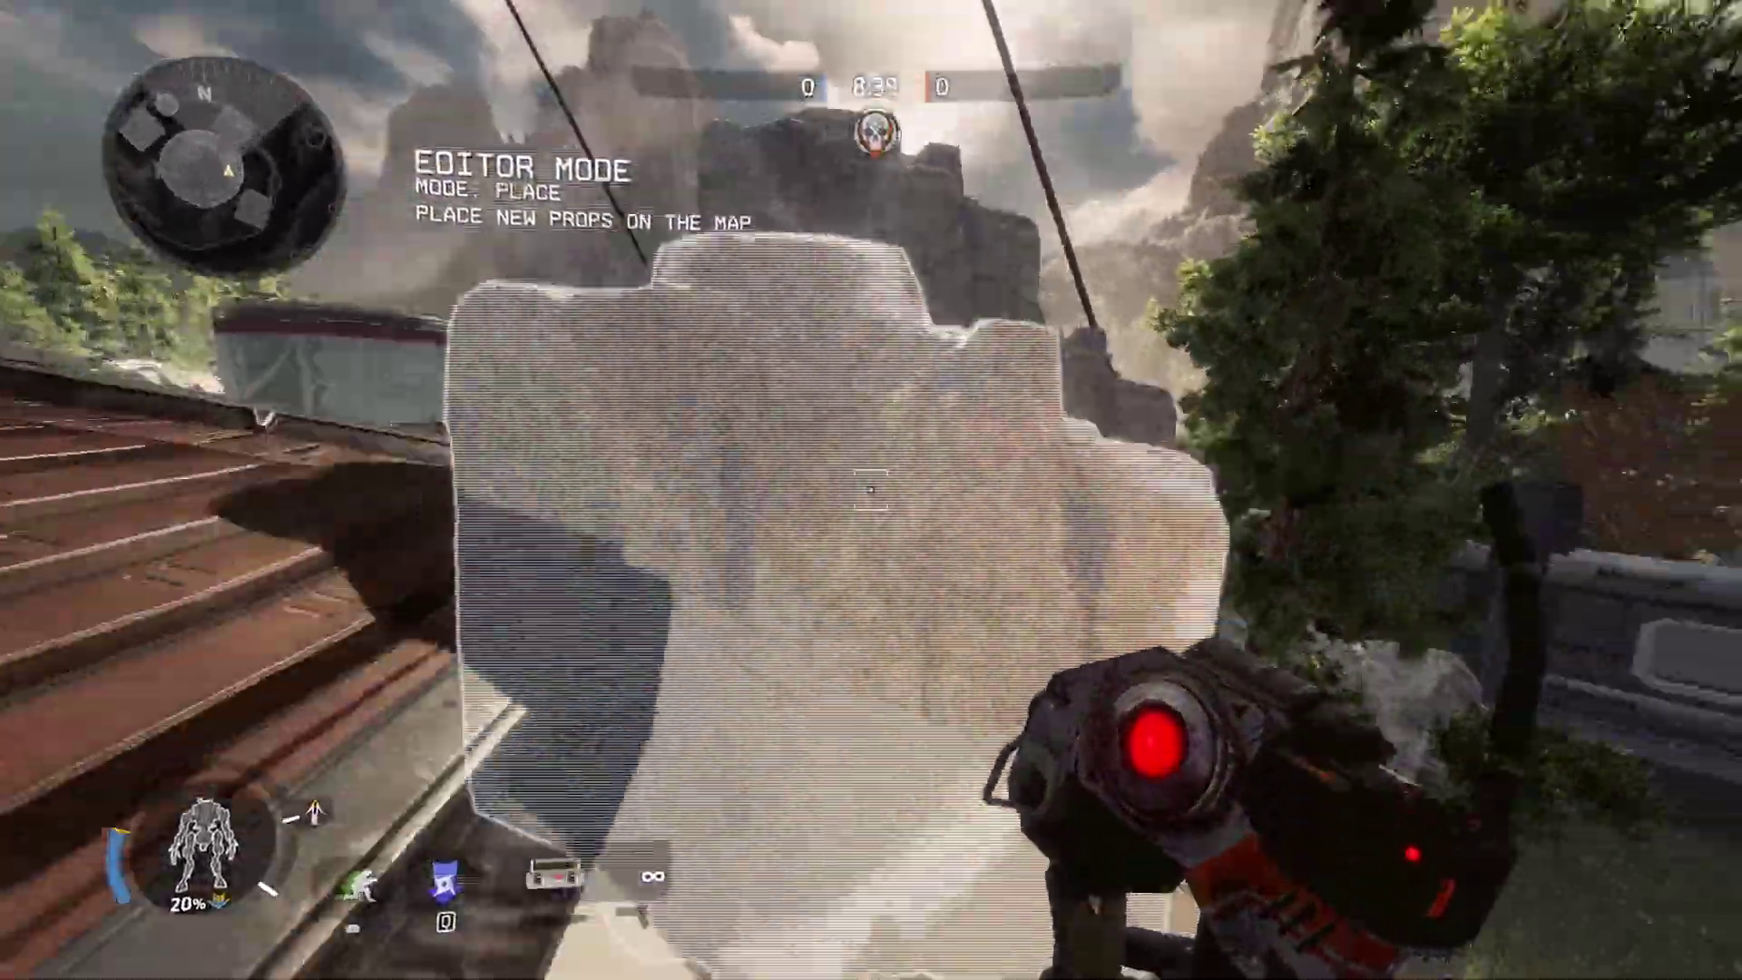
key("w")
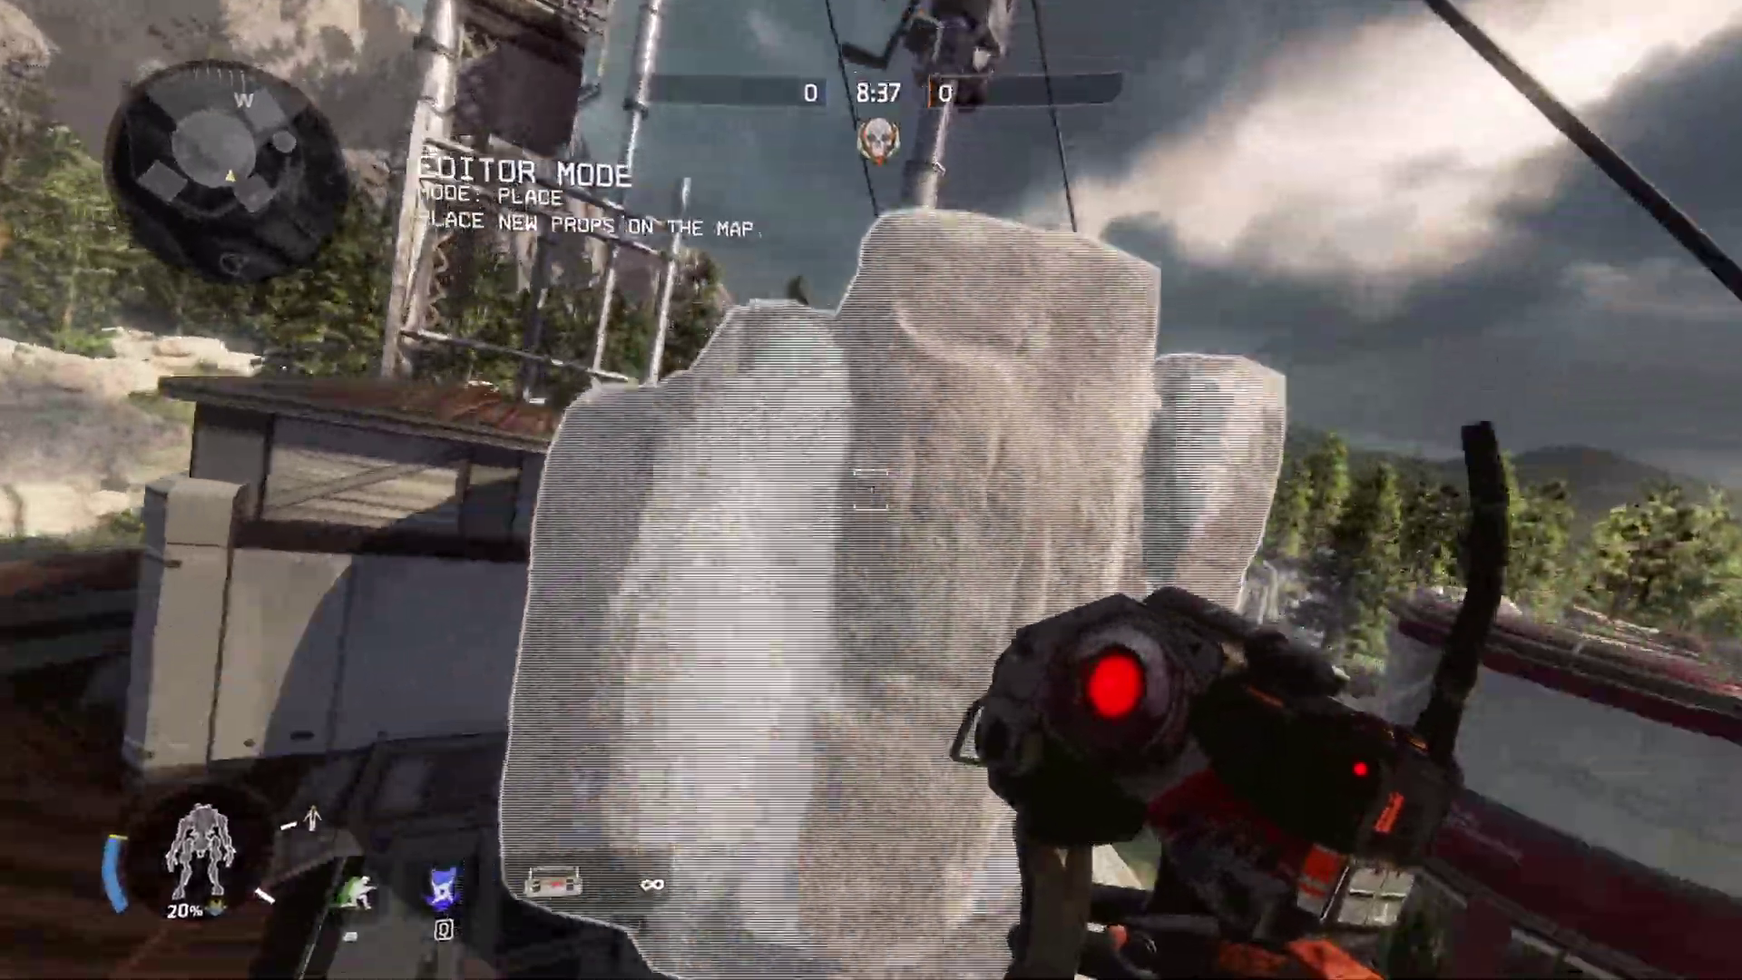
key("space")
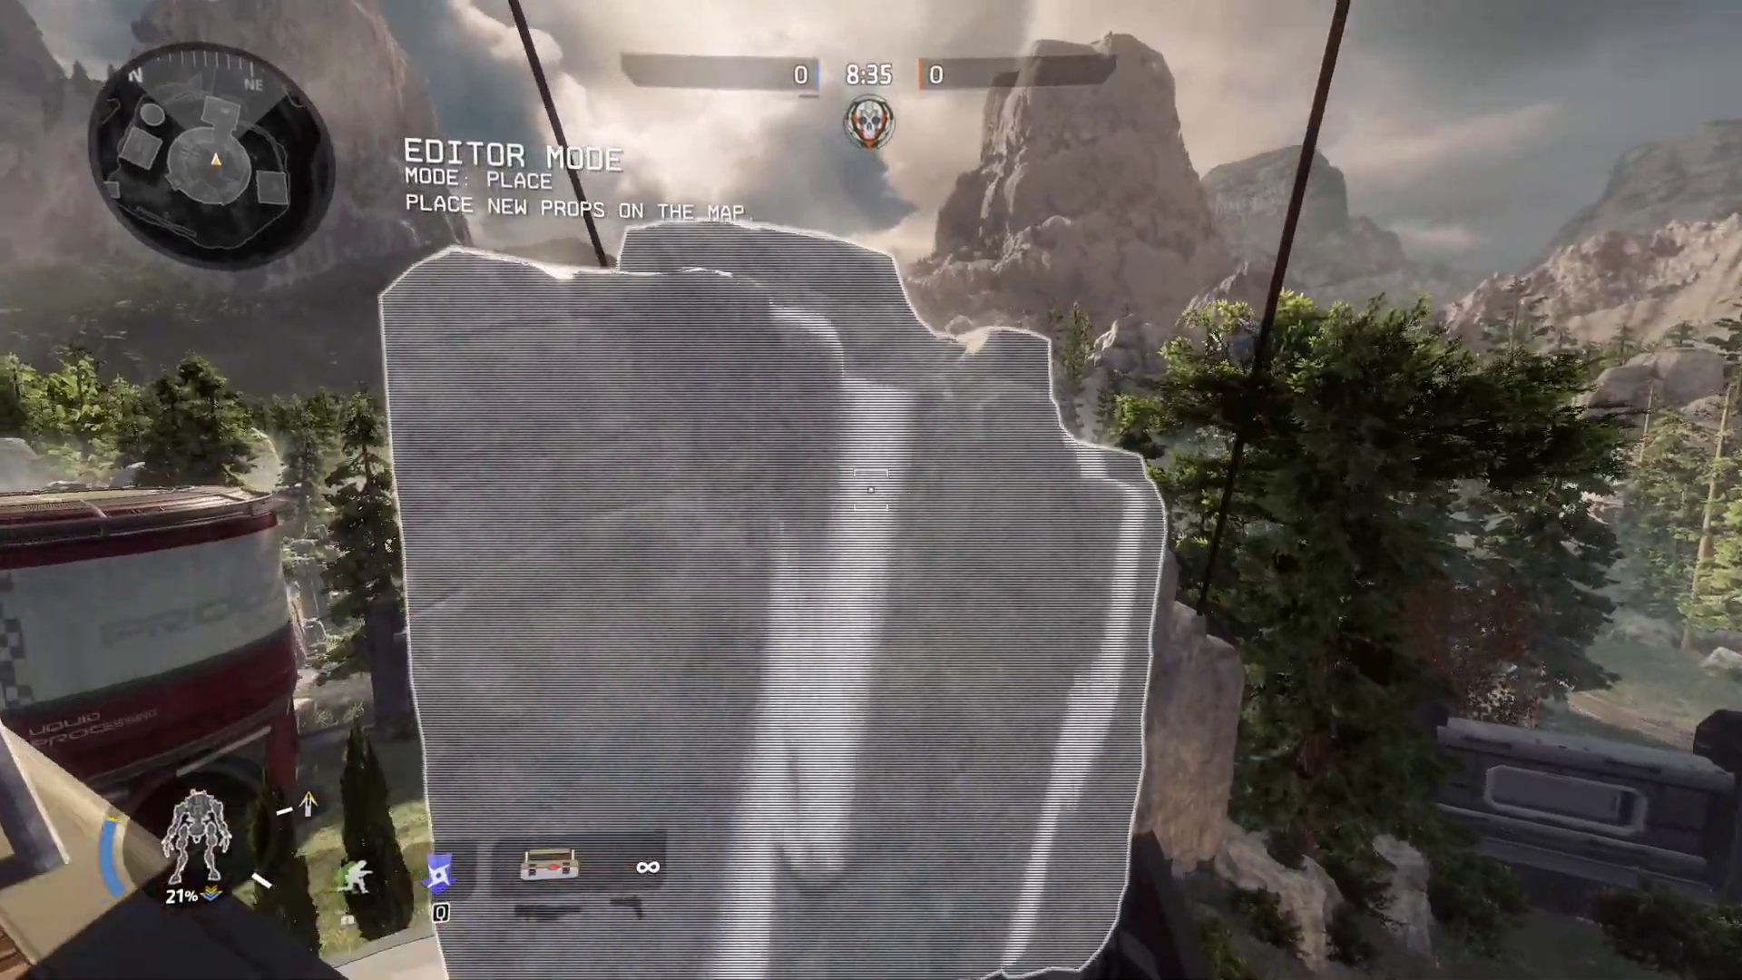
key("Tab")
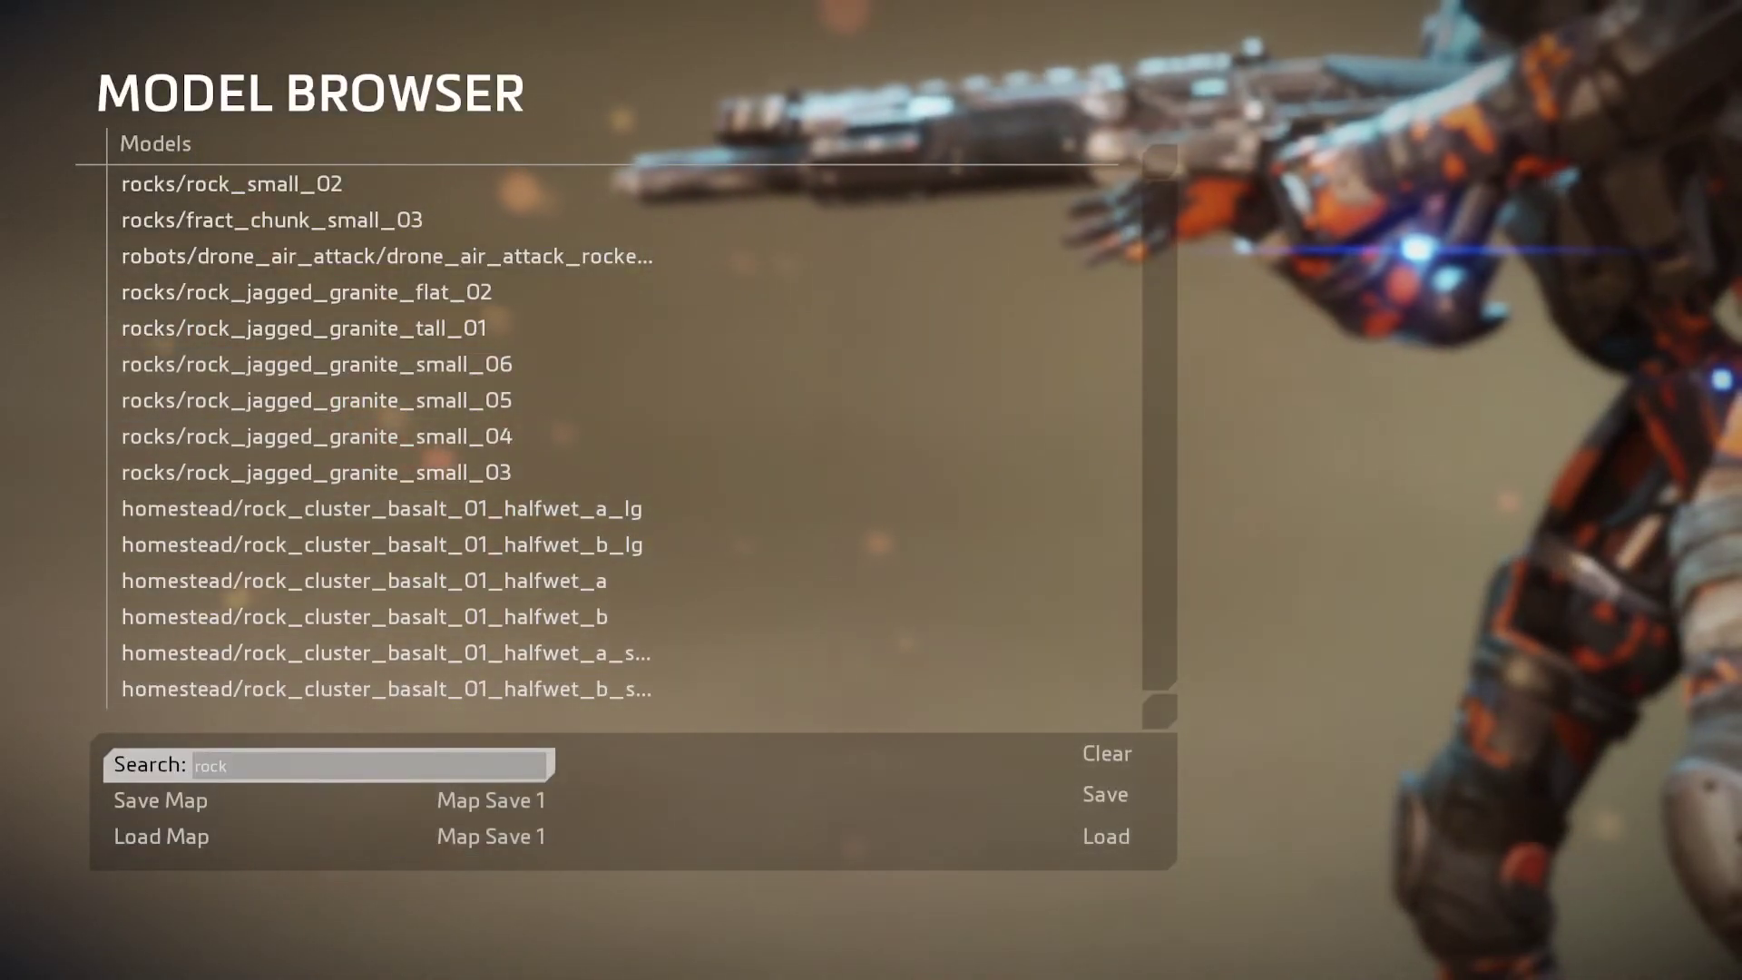
left_click(343, 765)
left_click(229, 765)
double_click(229, 765)
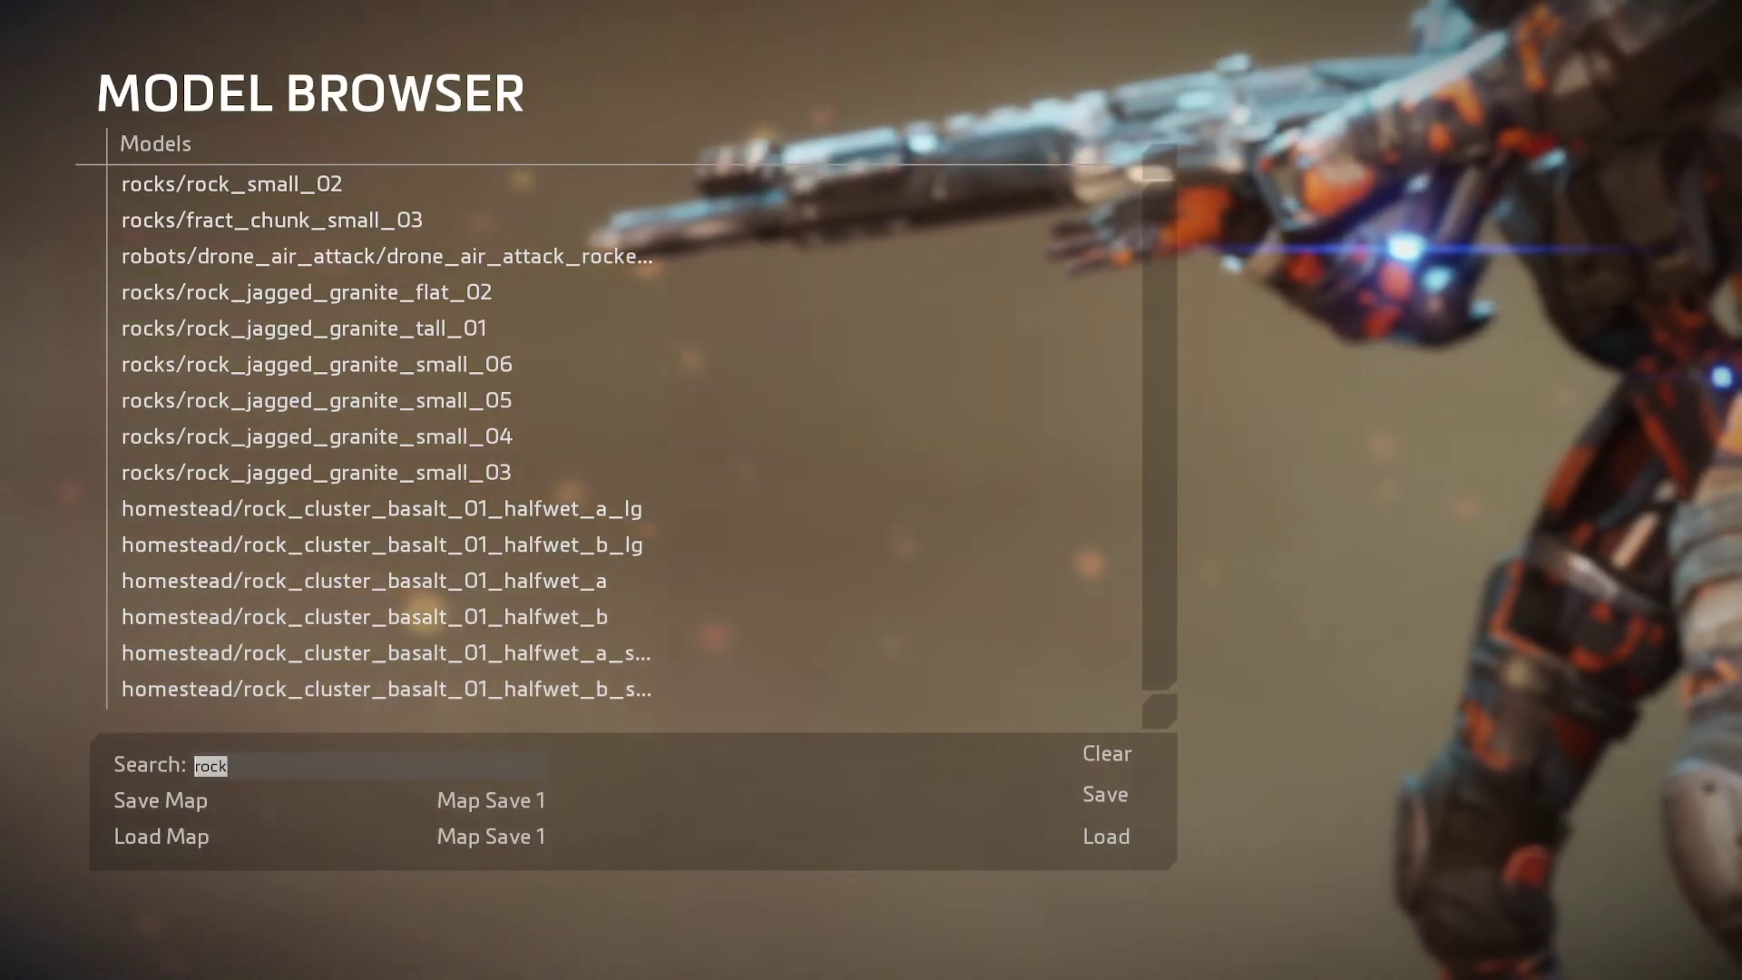
left_click(228, 765)
double_click(229, 765)
left_click(487, 685)
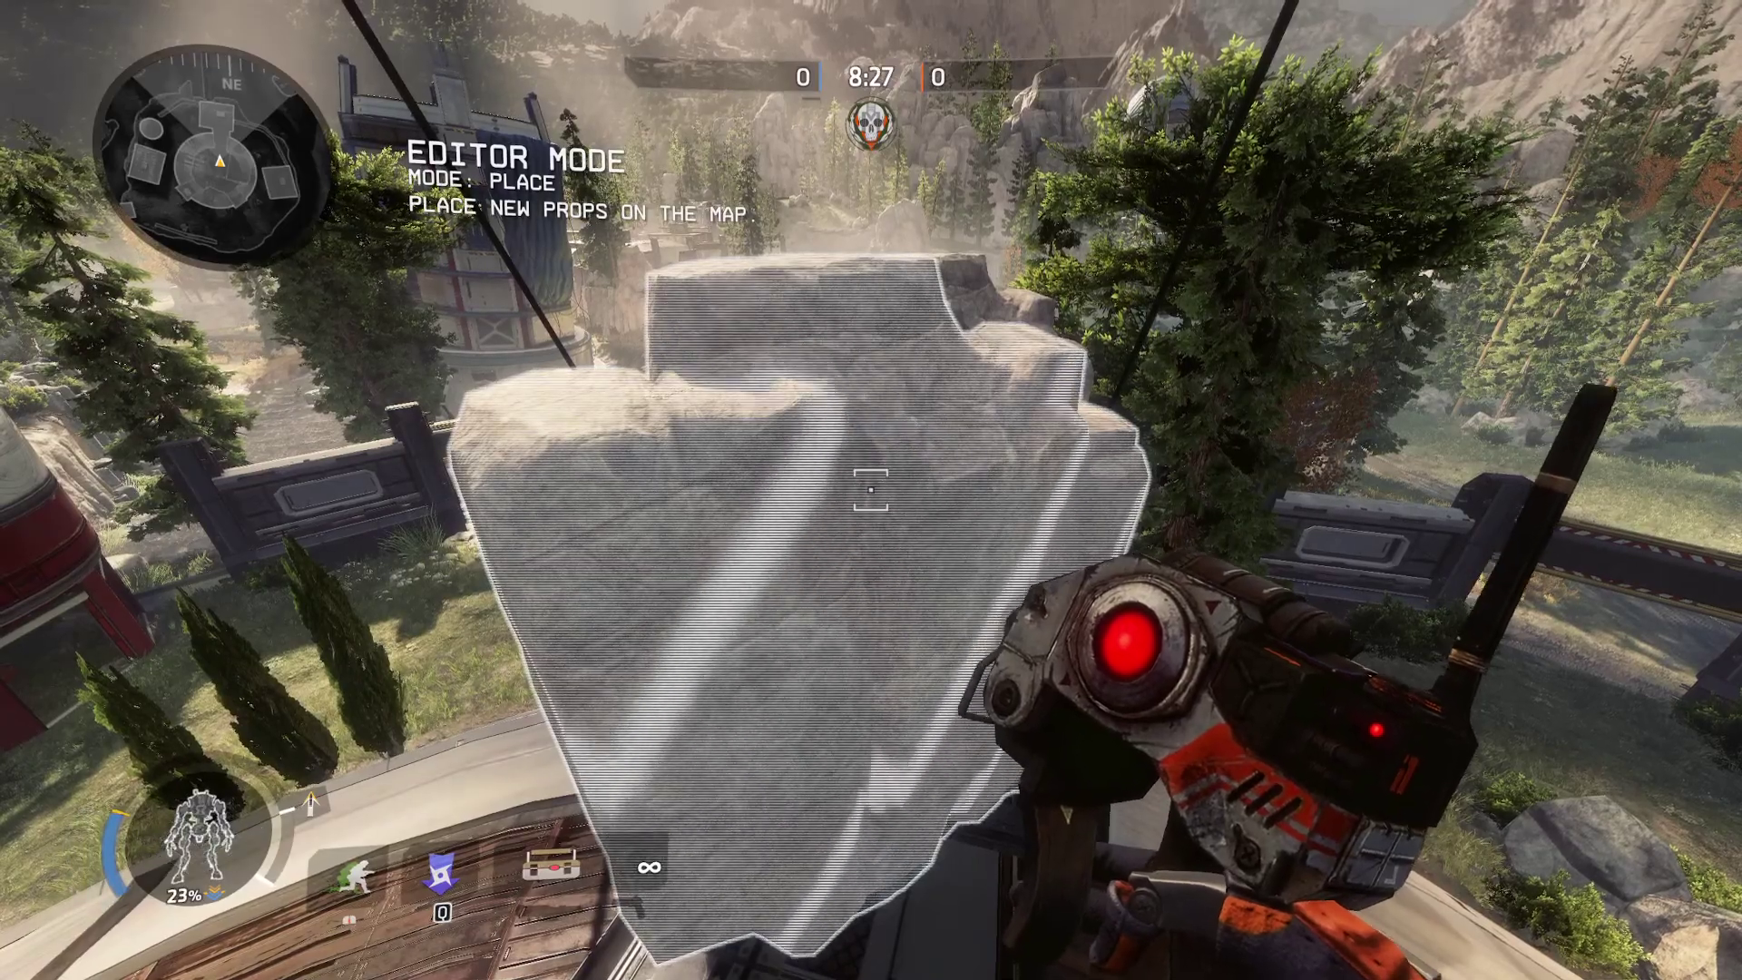
key("Escape")
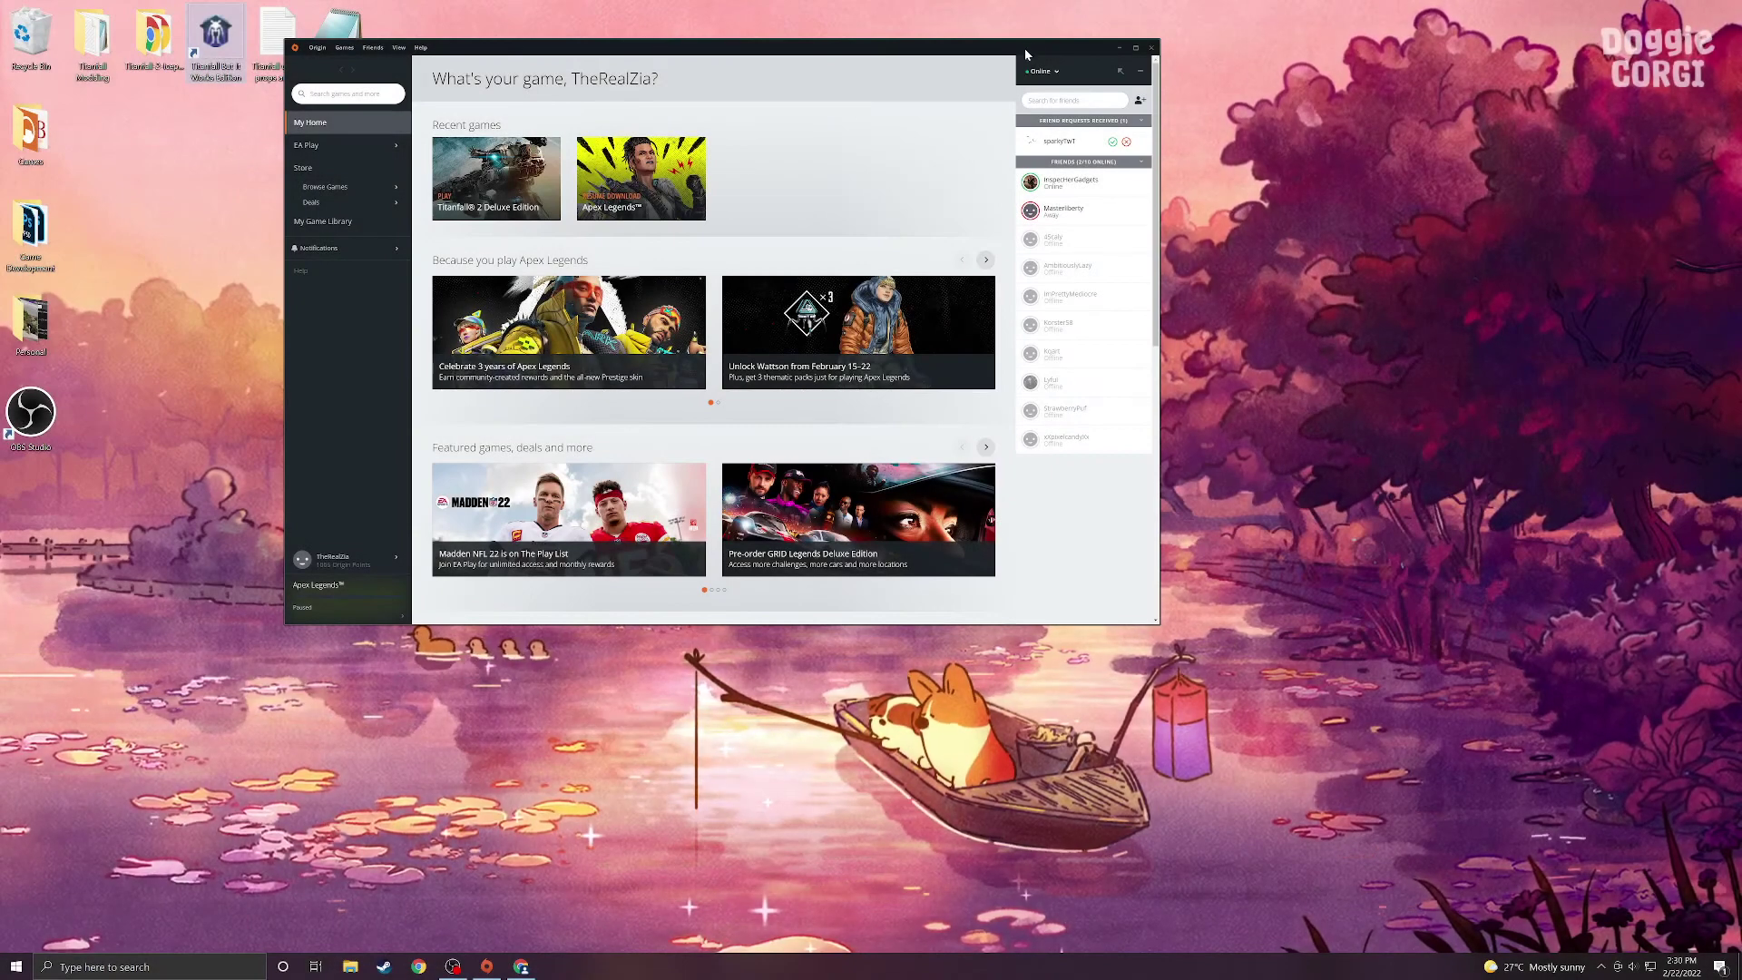
Step: Switch to the desktop, run Titanfall-2-Icepick.exe from the Titanfall-2-Icepick.3 folder, and launch Titanfall 2 from it
left_click(1117, 48)
double_click(153, 36)
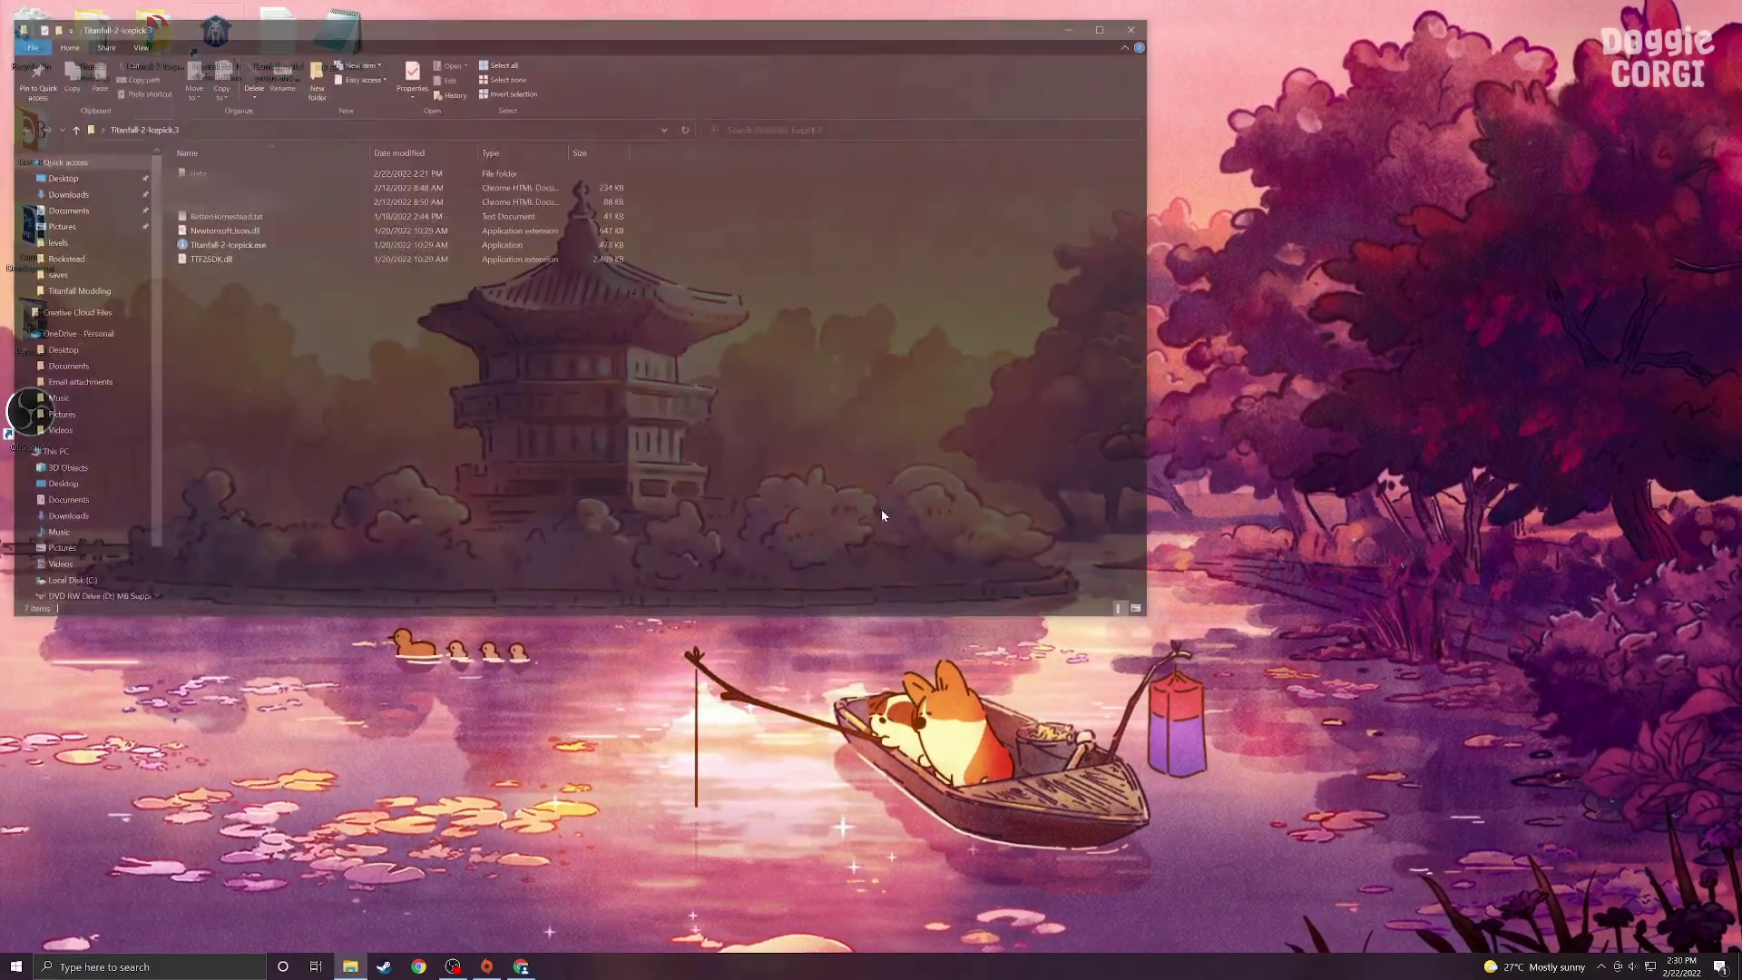
double_click(222, 244)
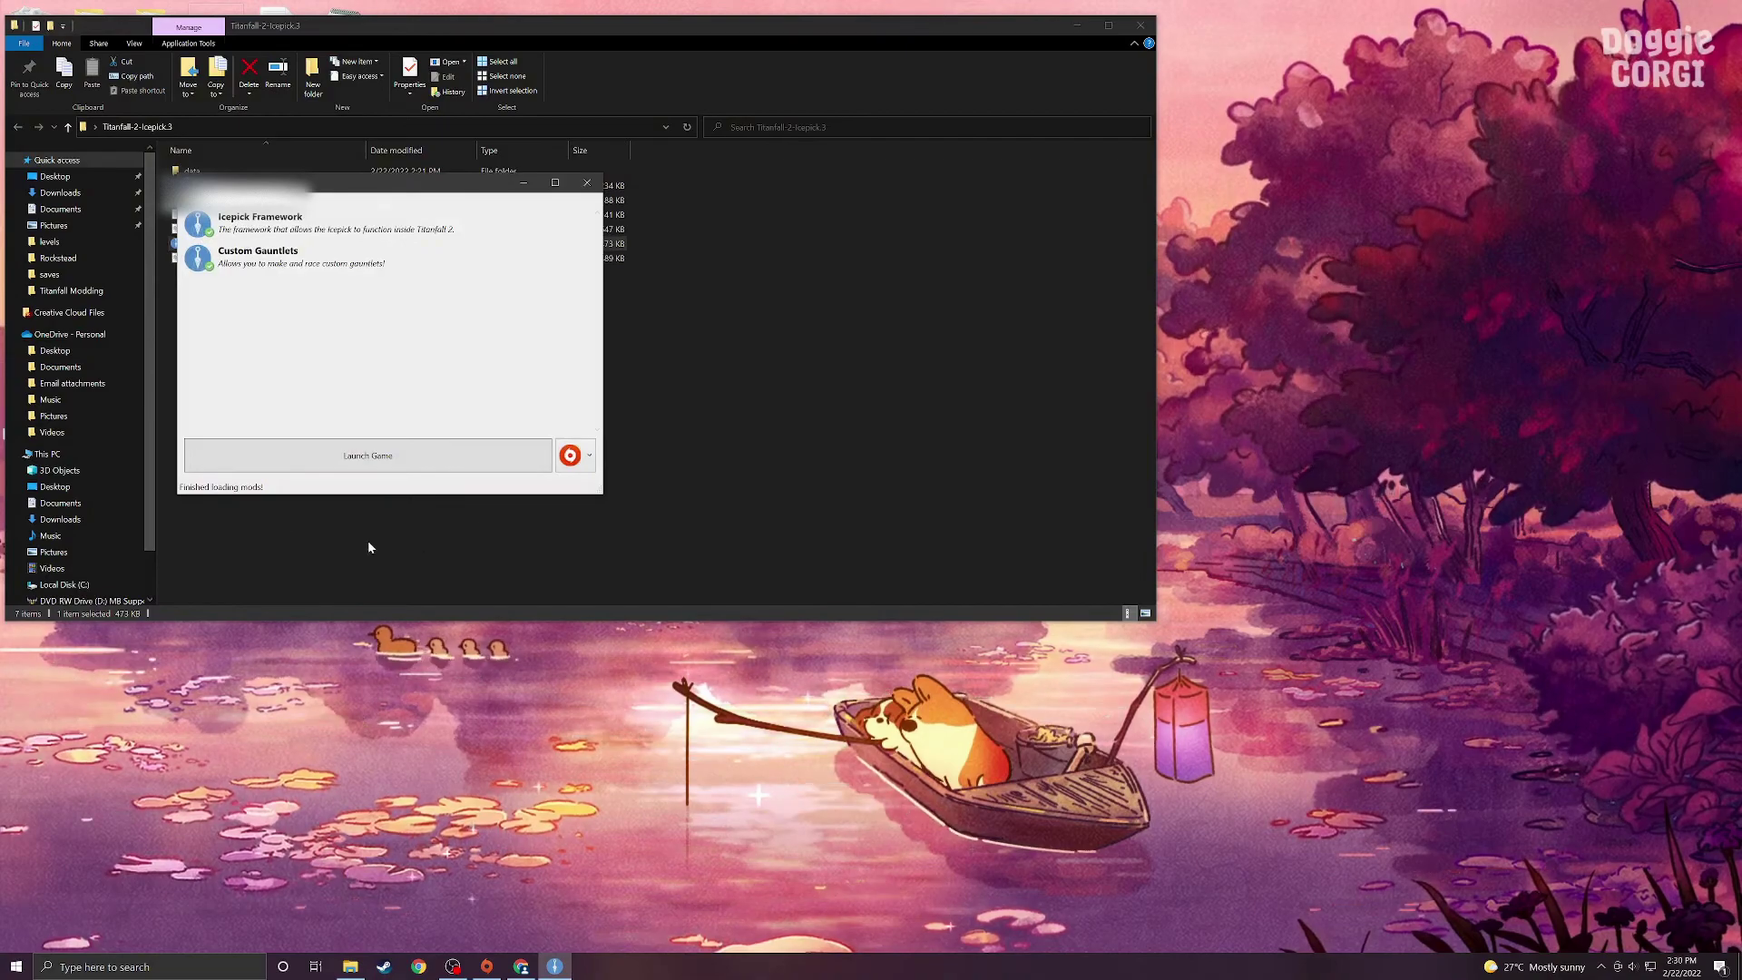
left_click(387, 457)
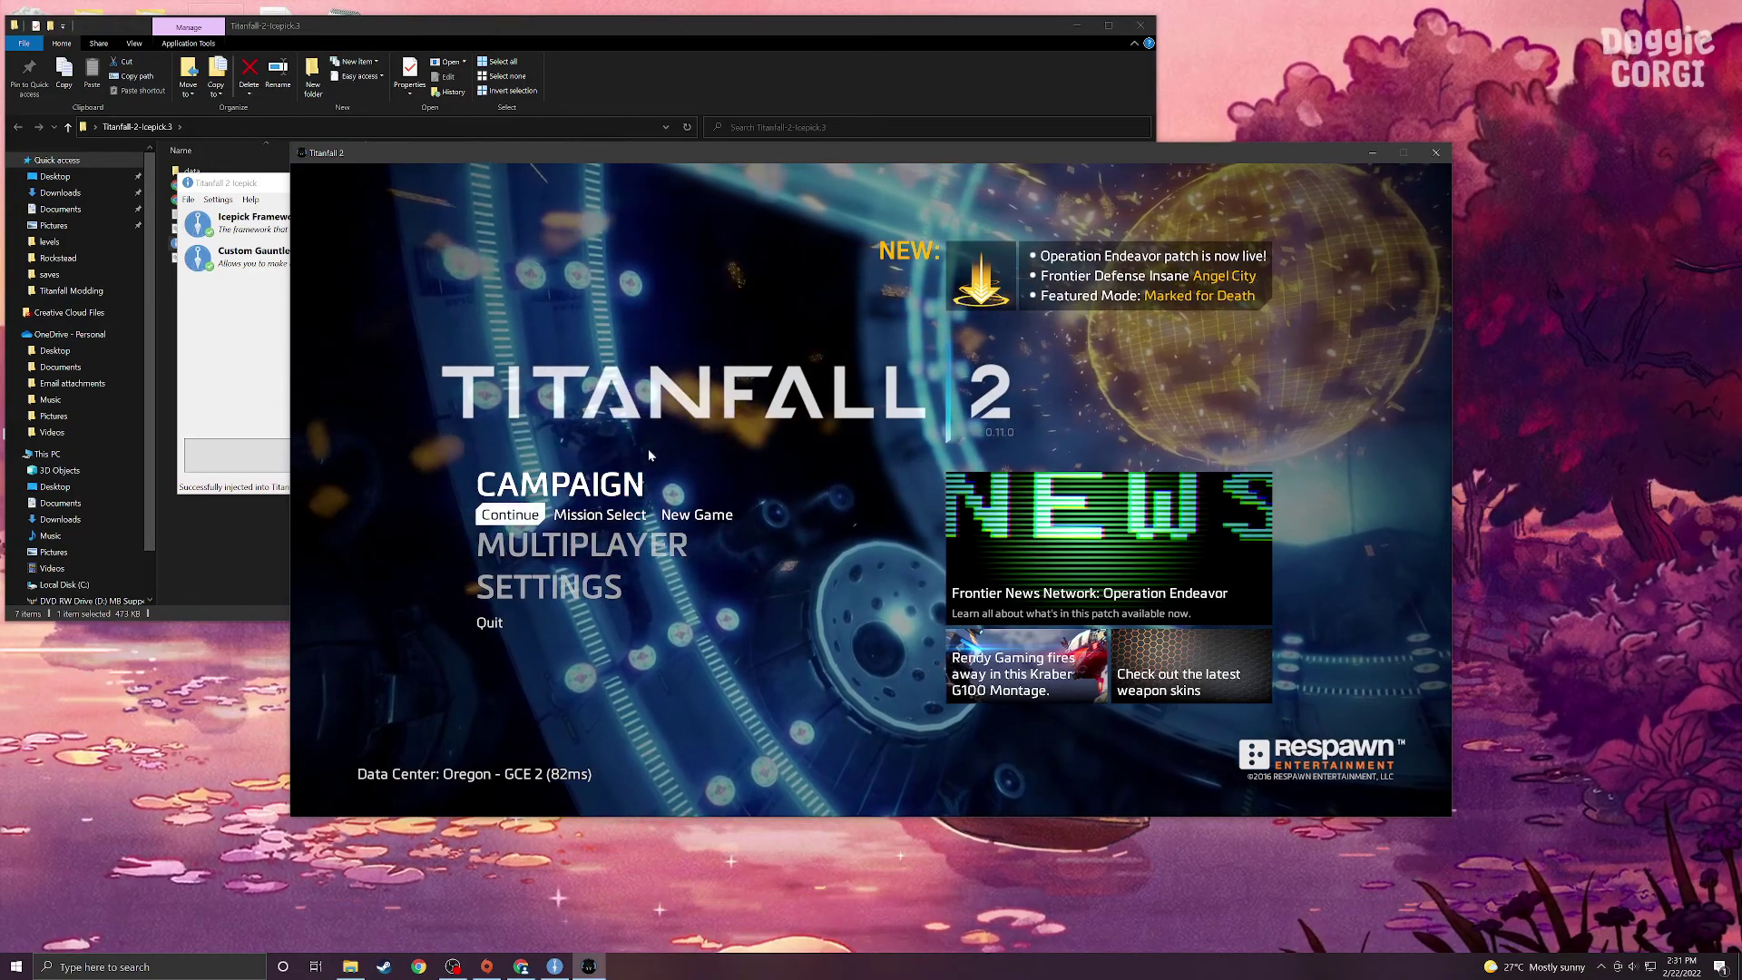
Step: Start the [MP] Homestead mission from the campaign's mission selection on Easy difficulty
left_click(577, 515)
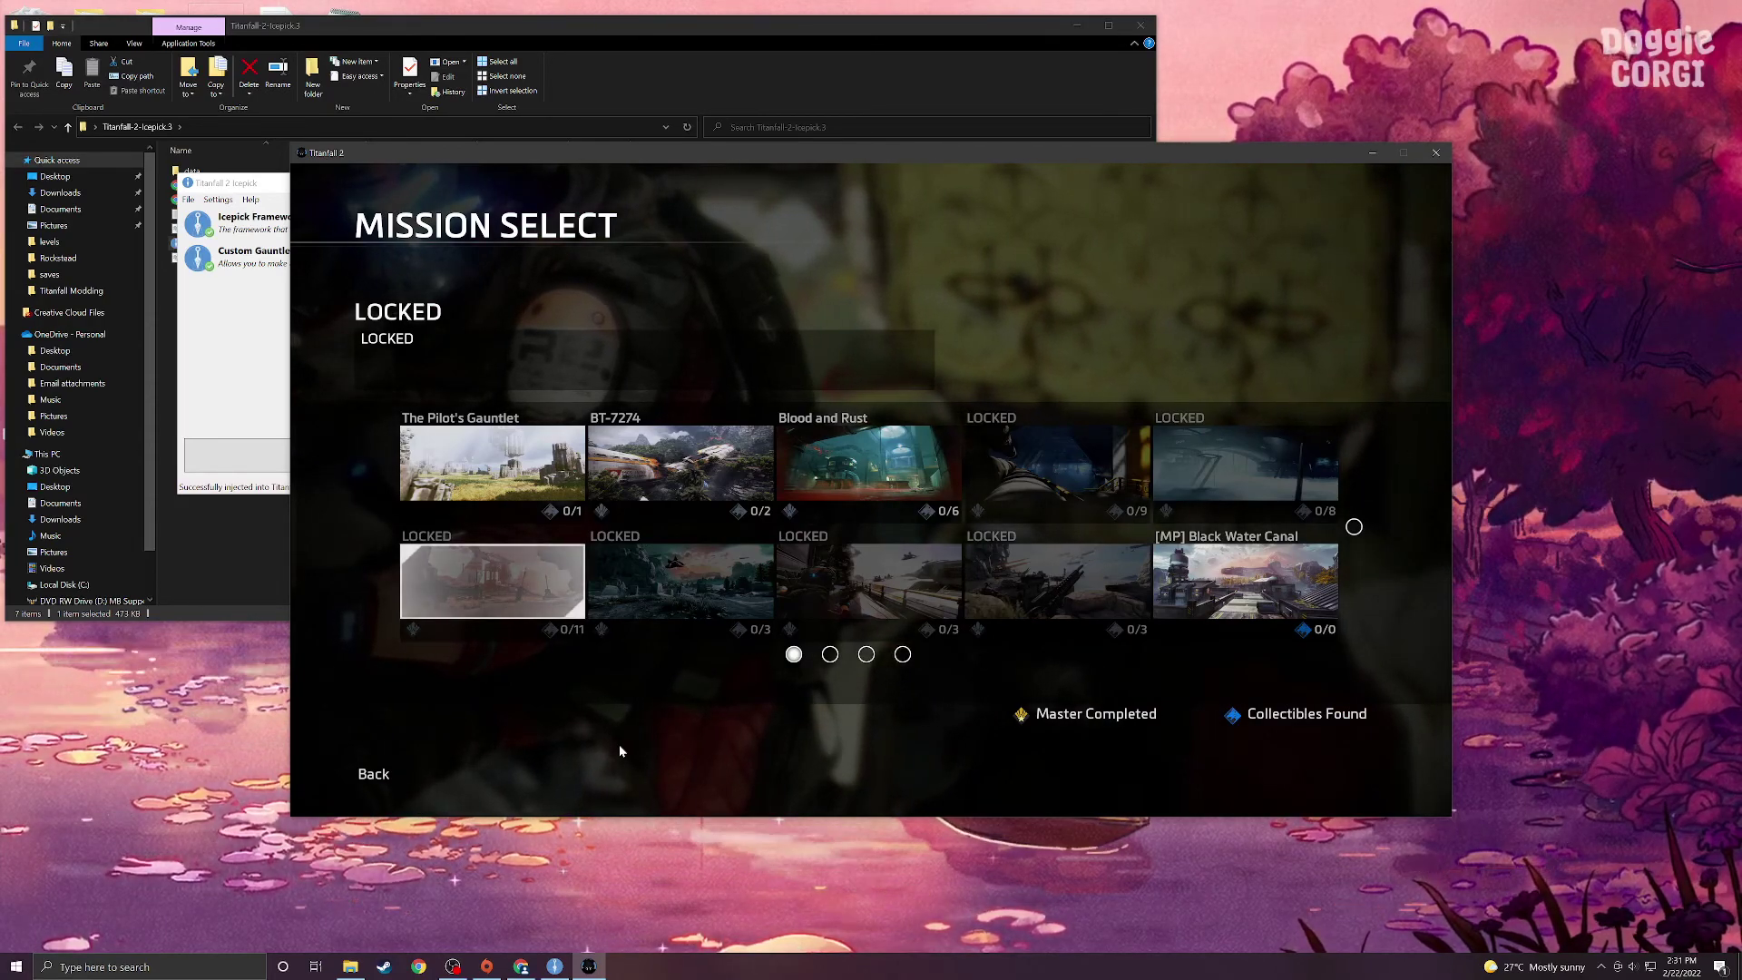
left_click(830, 654)
left_click(859, 568)
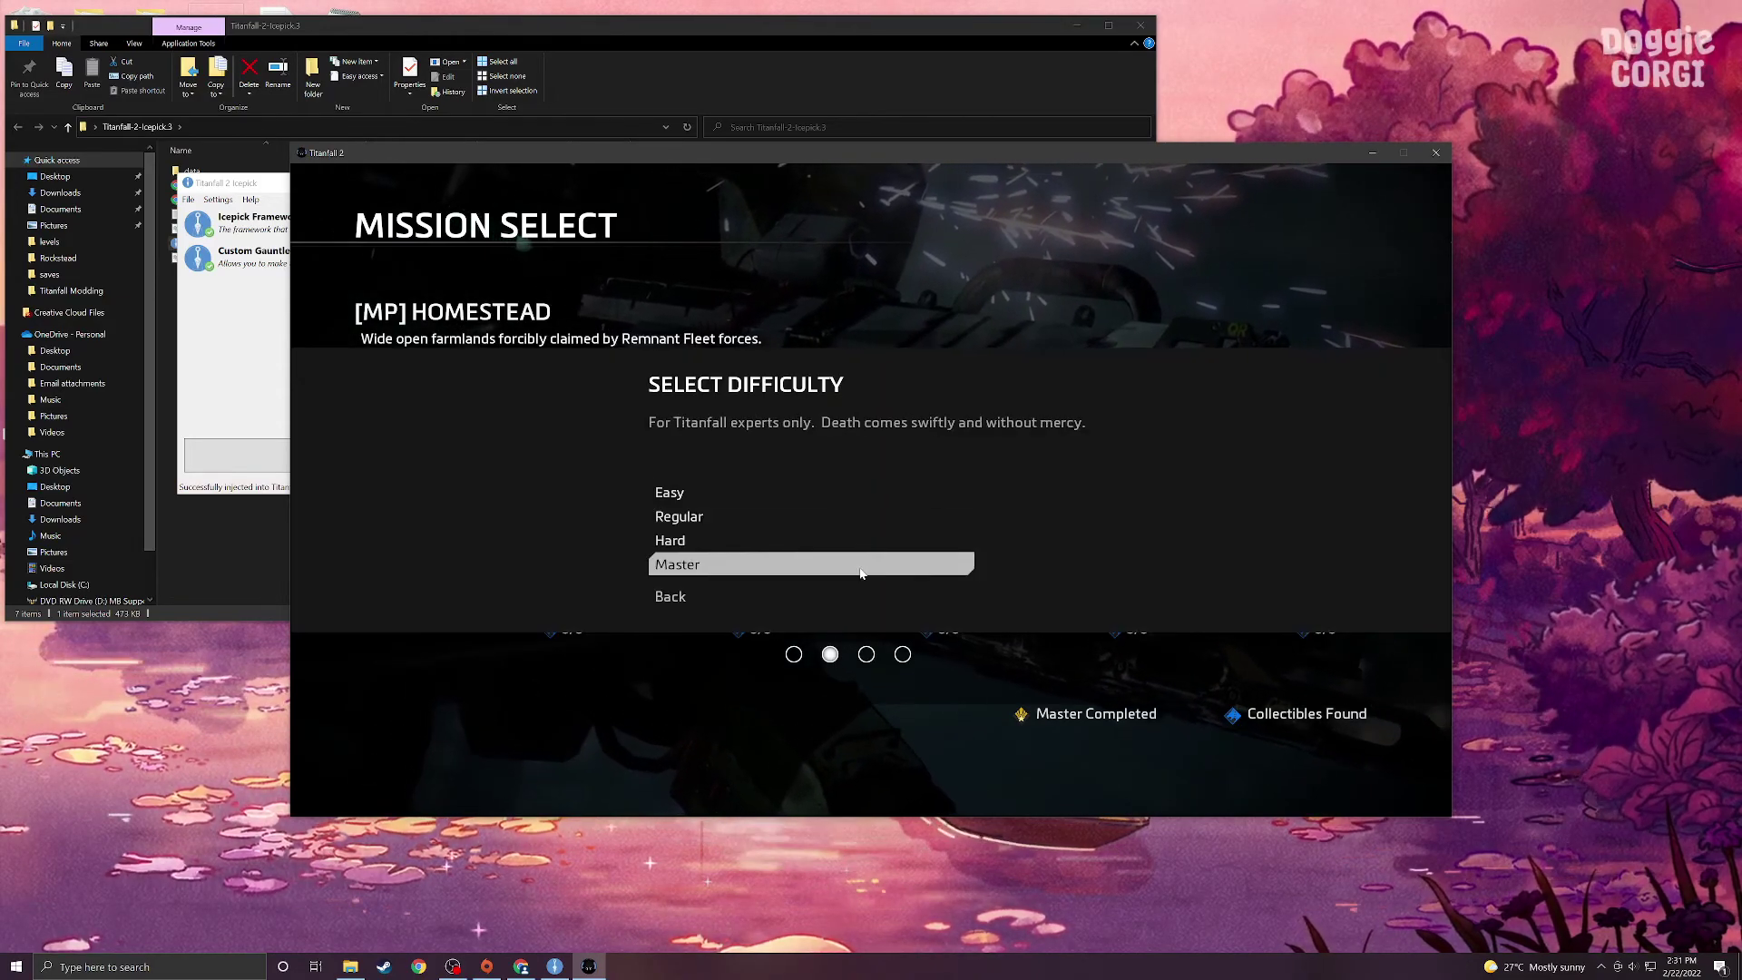
left_click(677, 493)
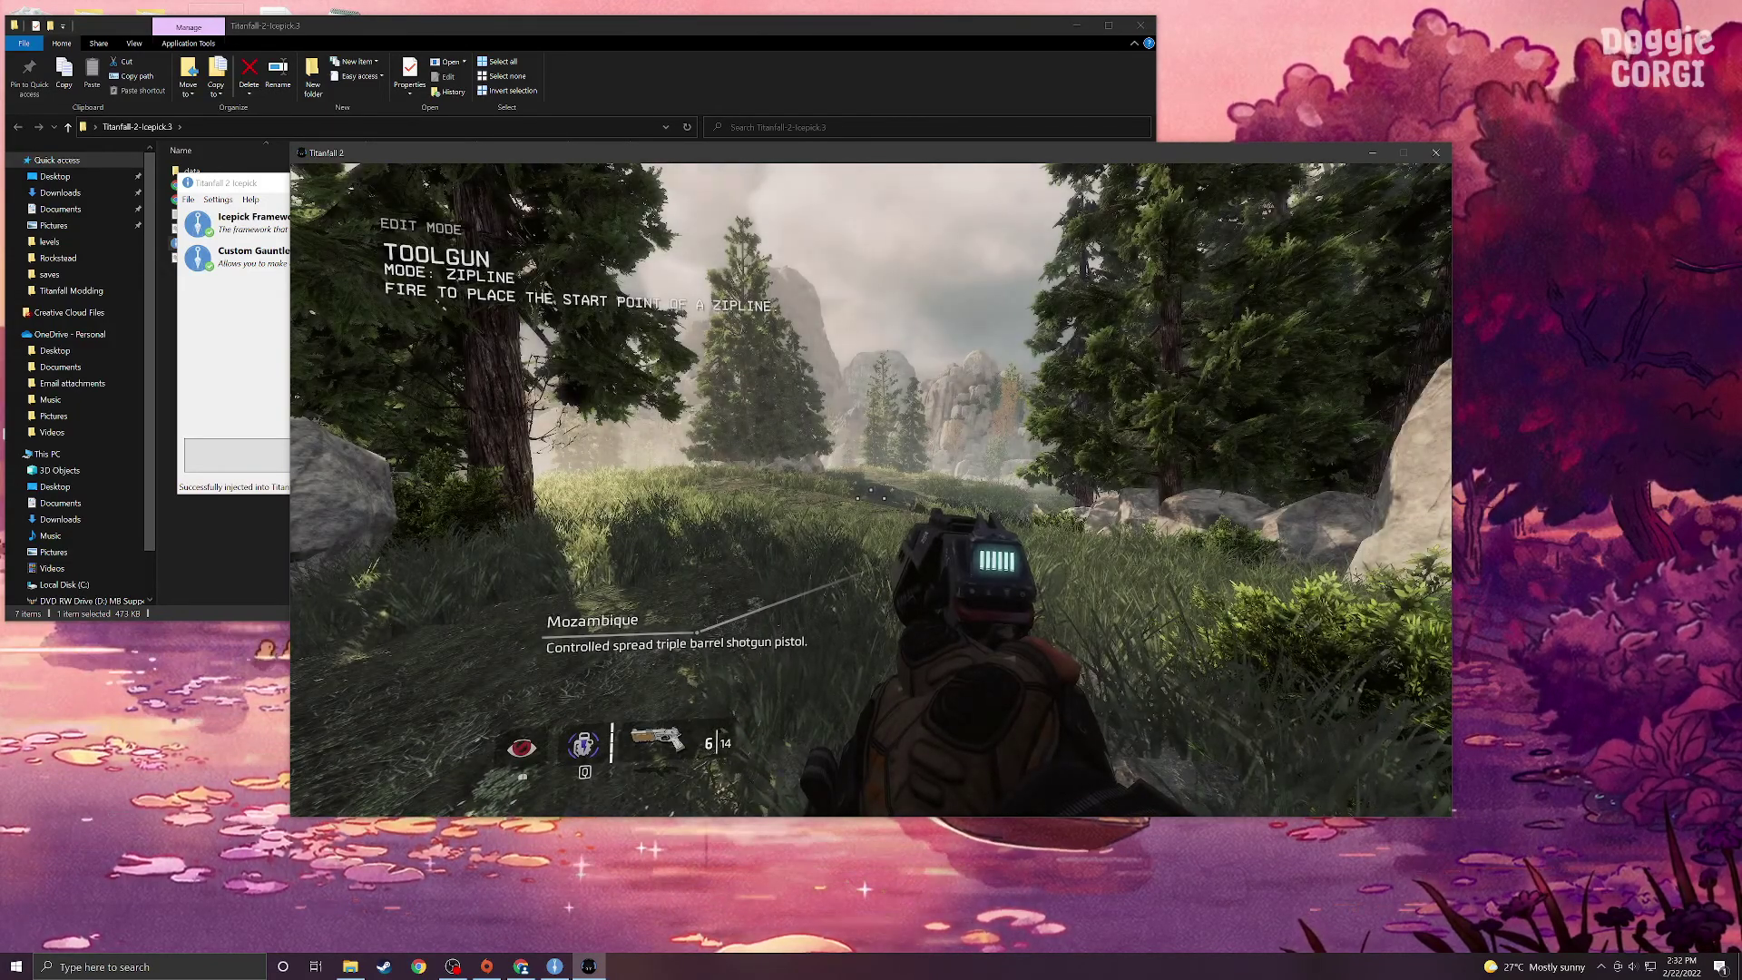
Step: Move from the forest spawn area to a high vantage point overlooking the farm field
key("w")
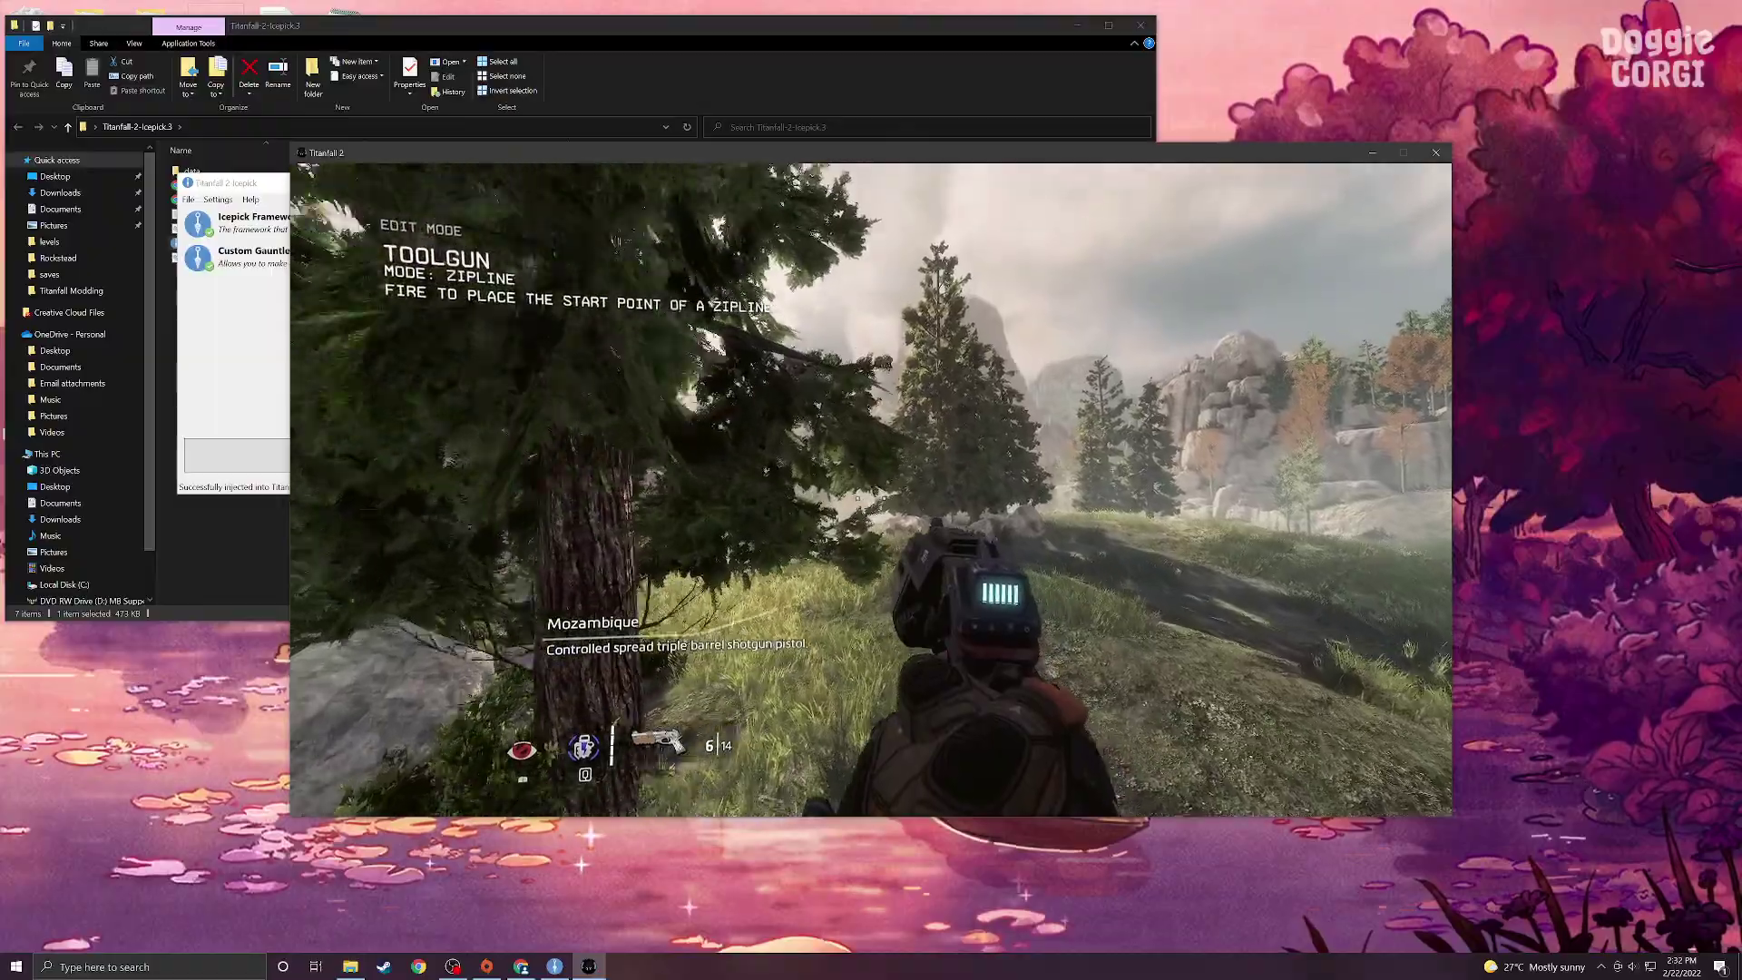
key("w")
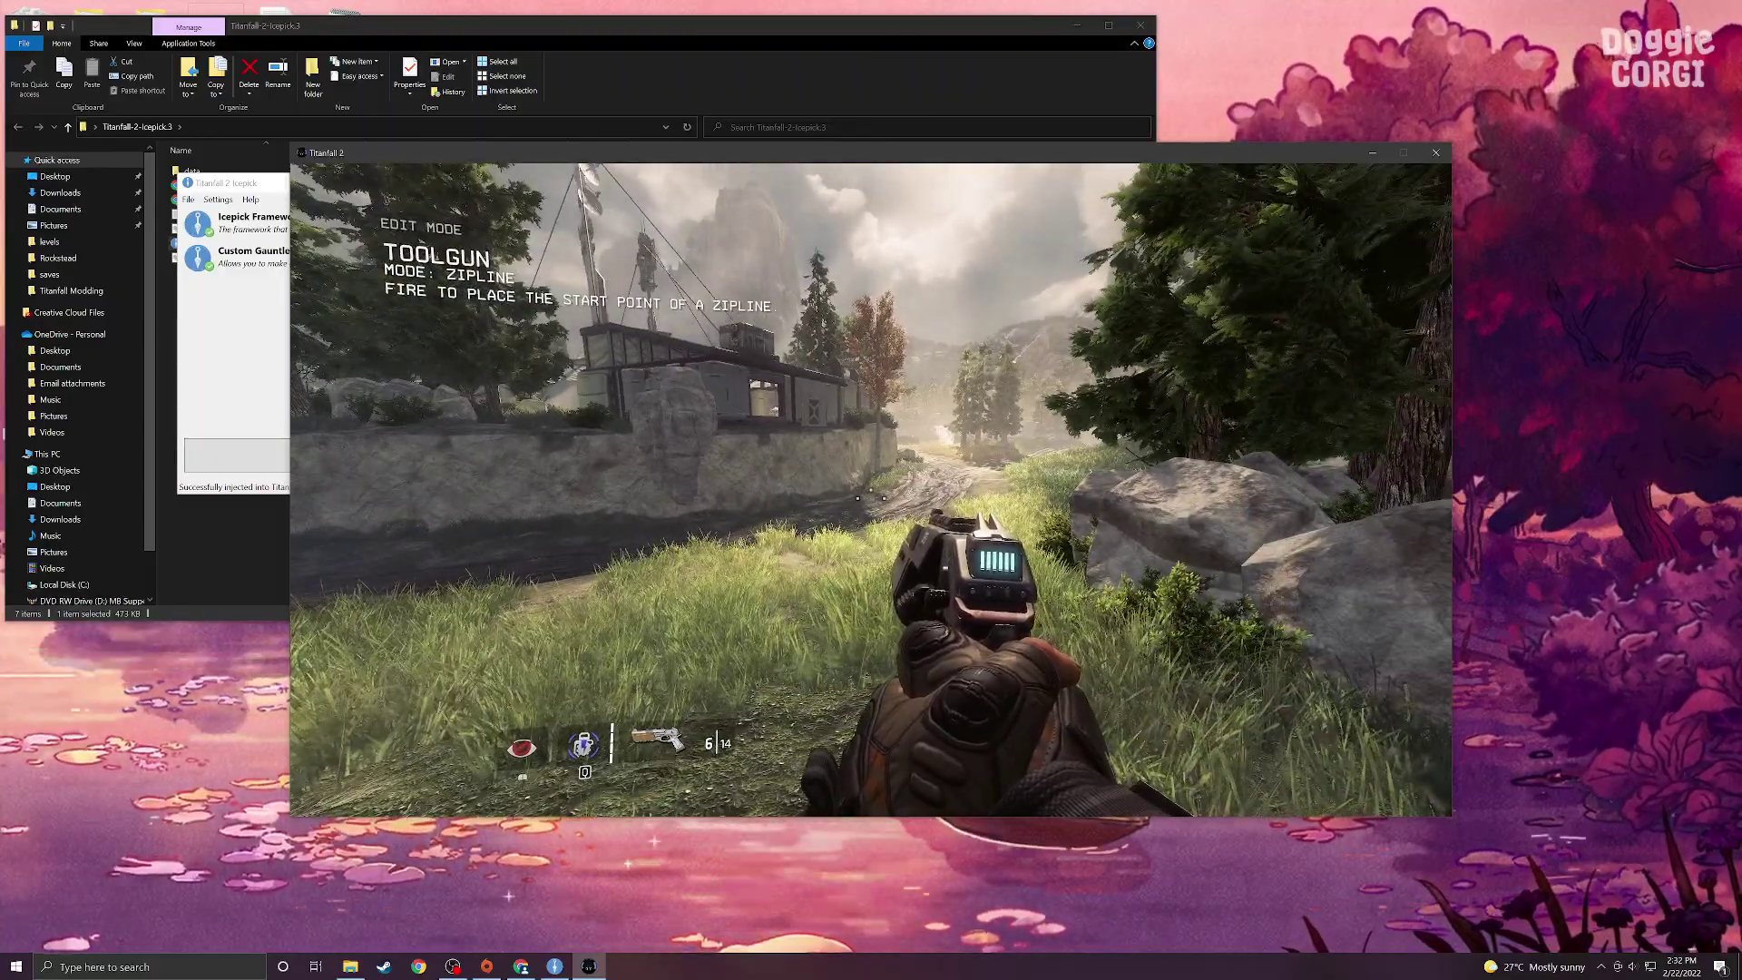
key("w")
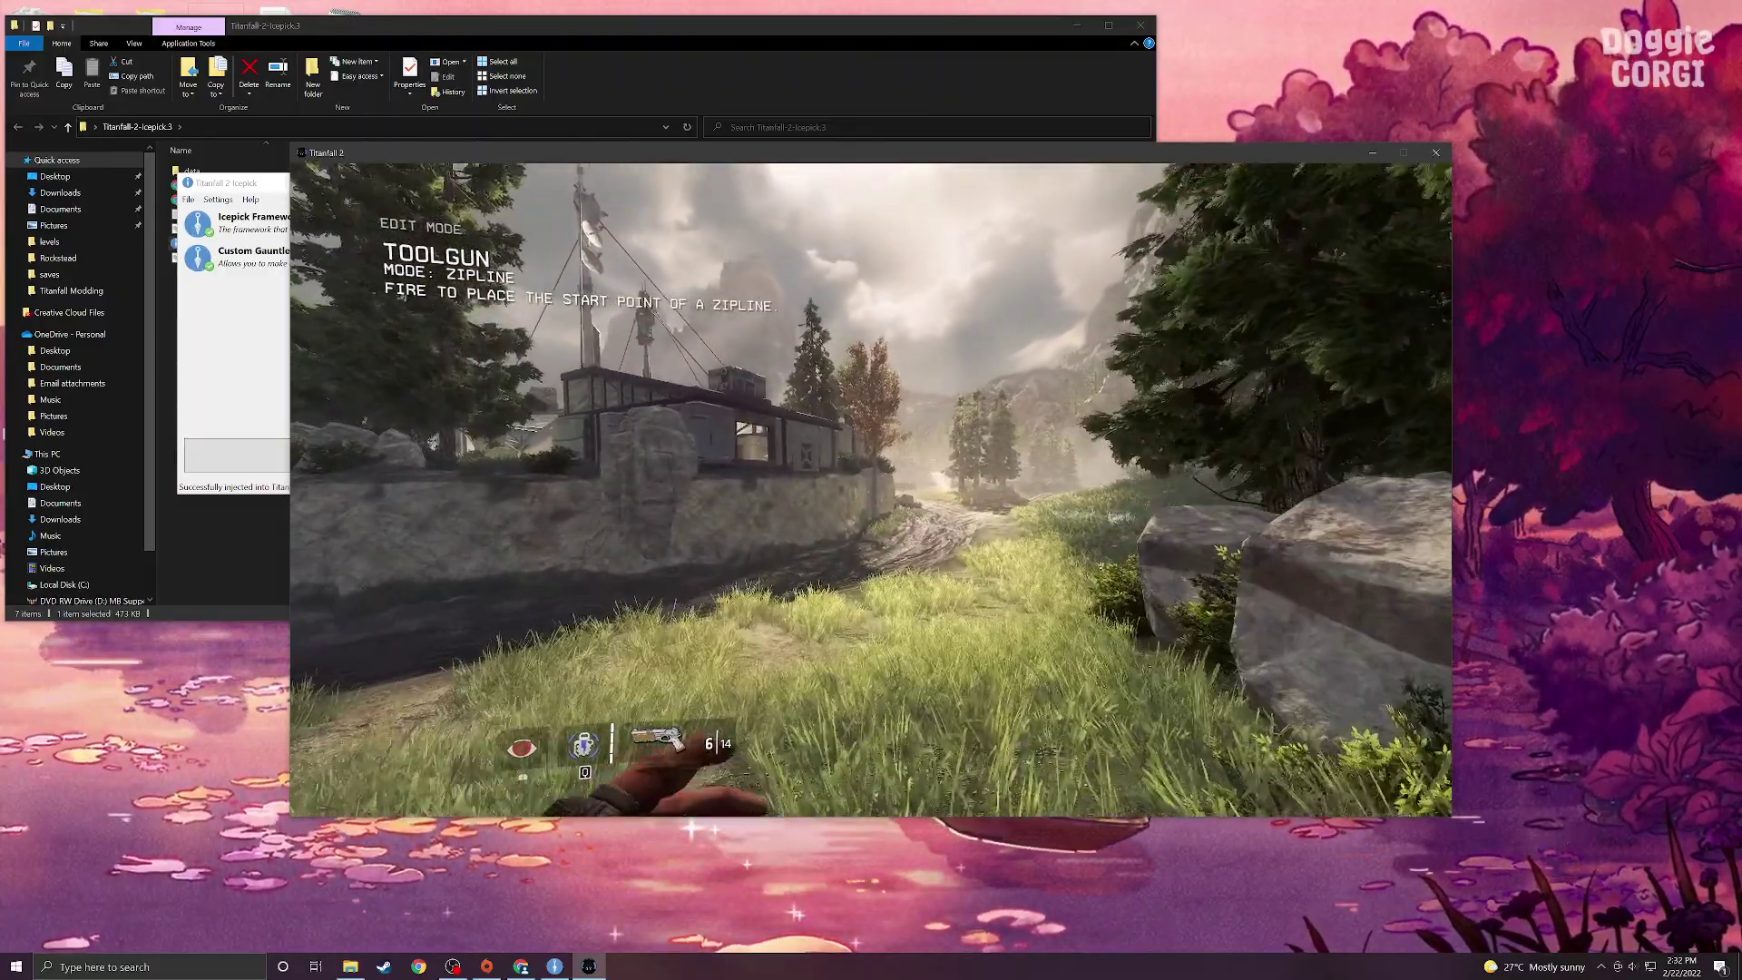
key("w")
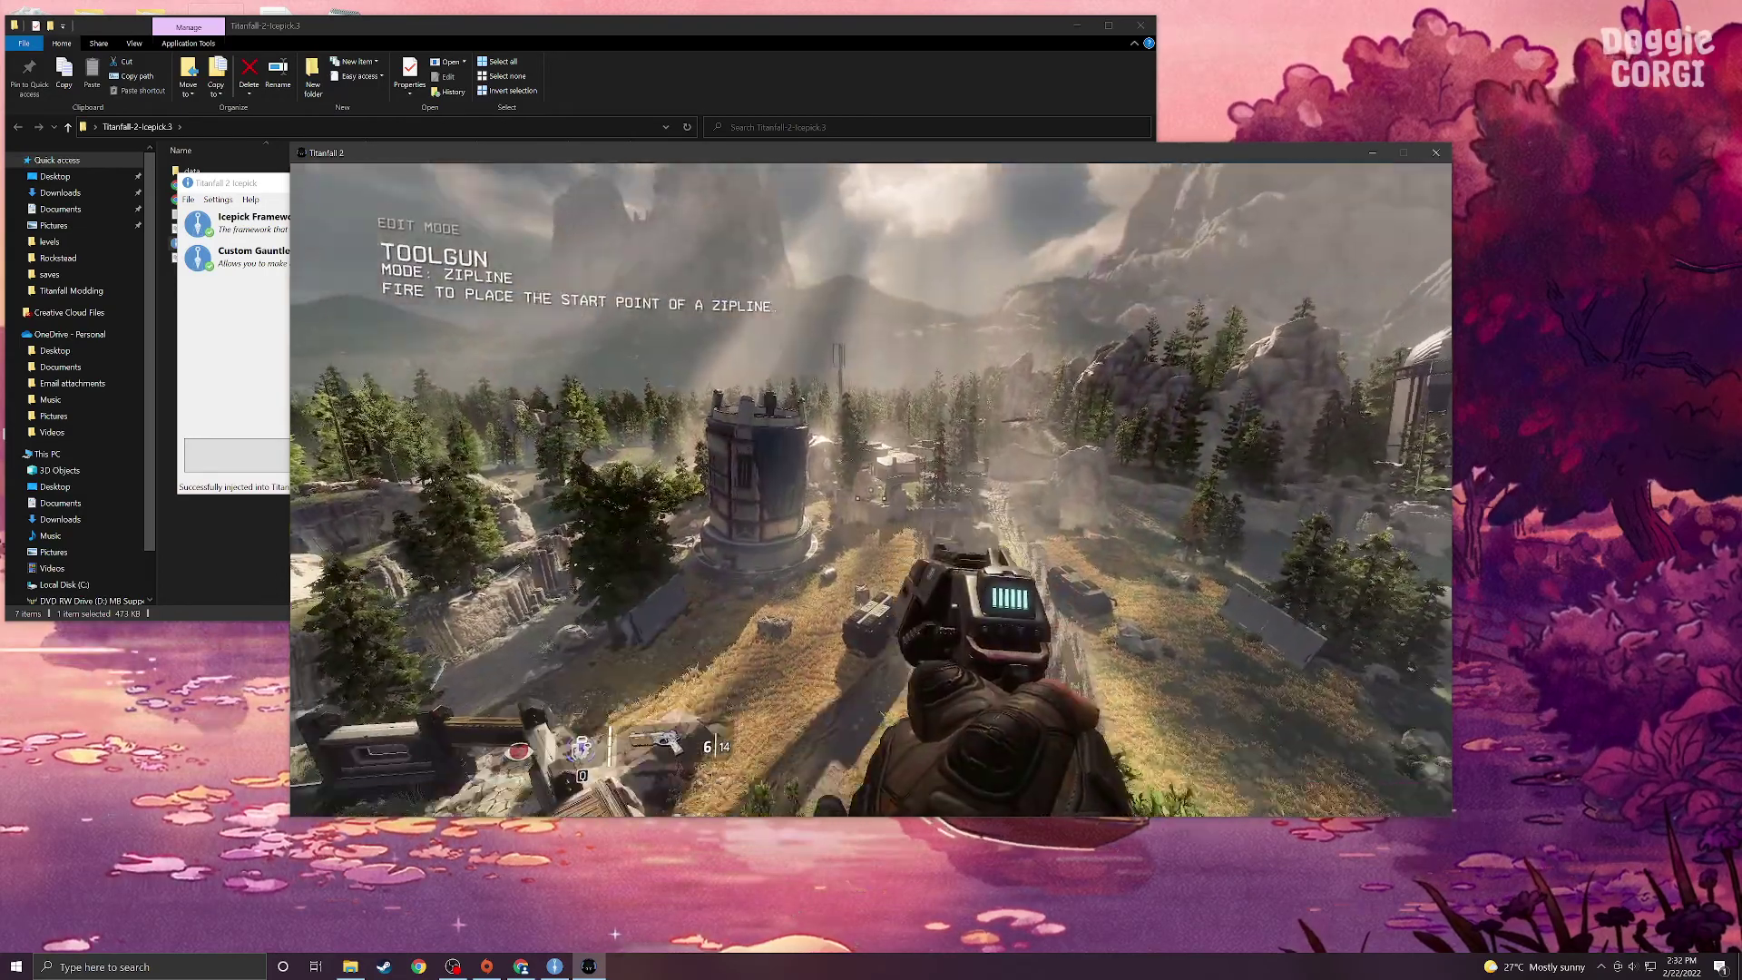
Step: Search the Icepick props for "rock", refine the search to "granite", and spawn a jagged granite rock
key("F1")
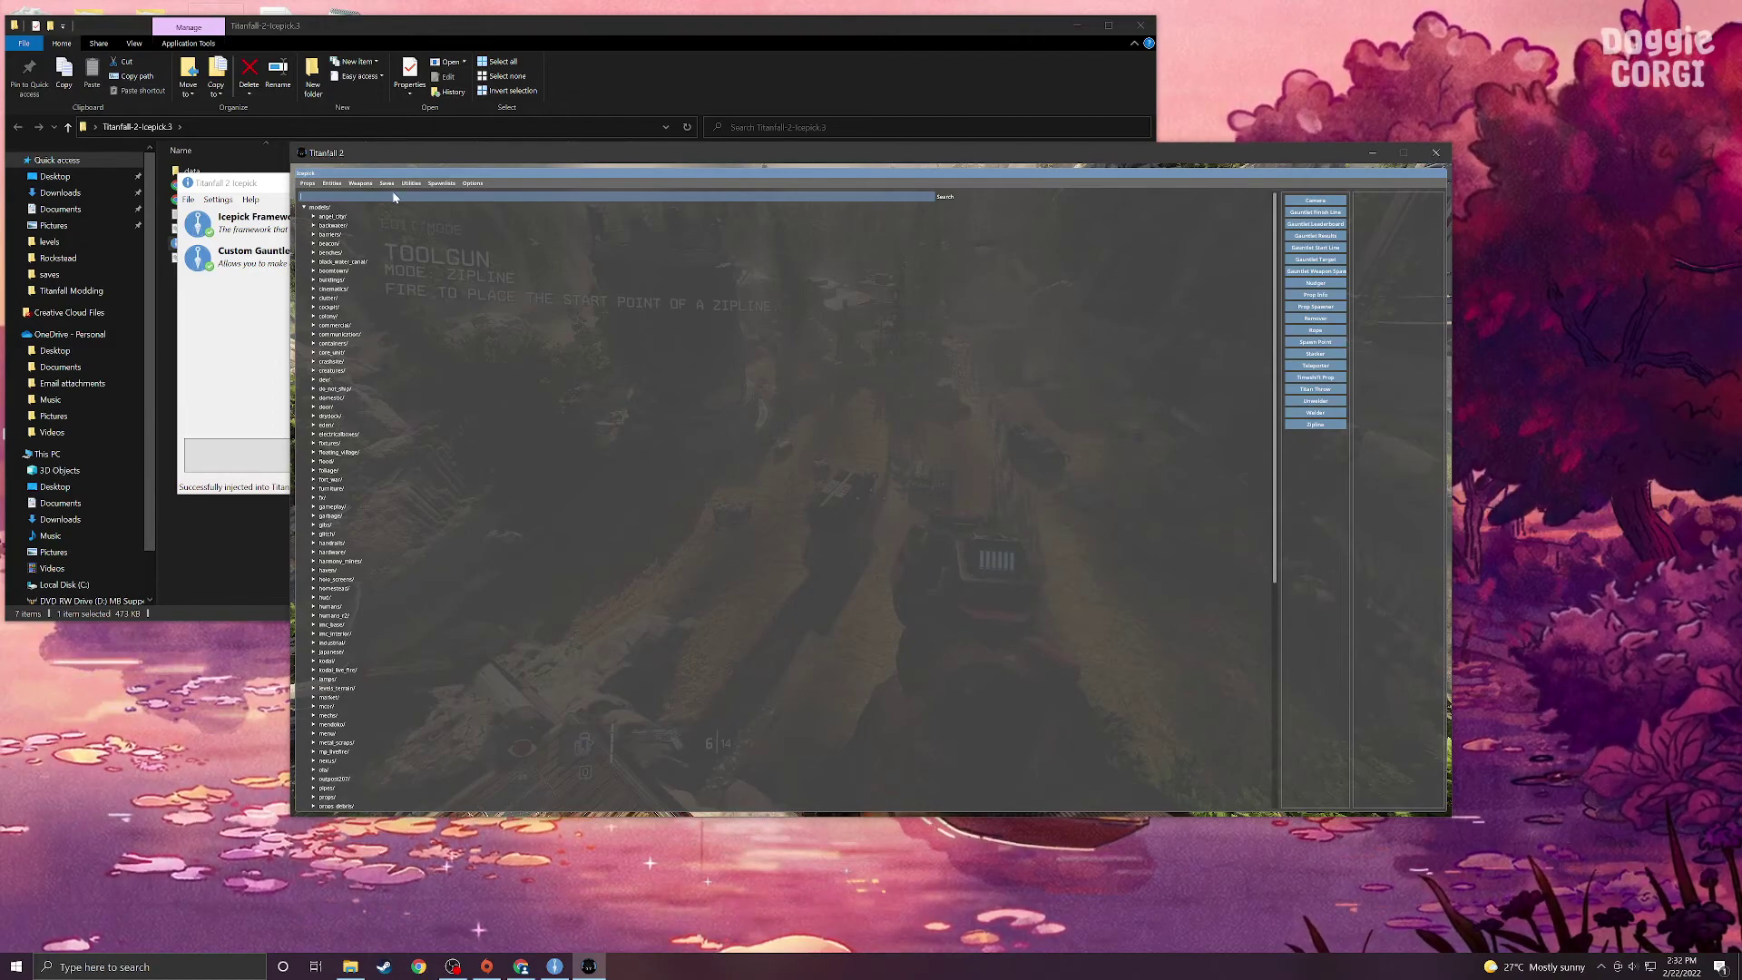
type("rock")
key("Return")
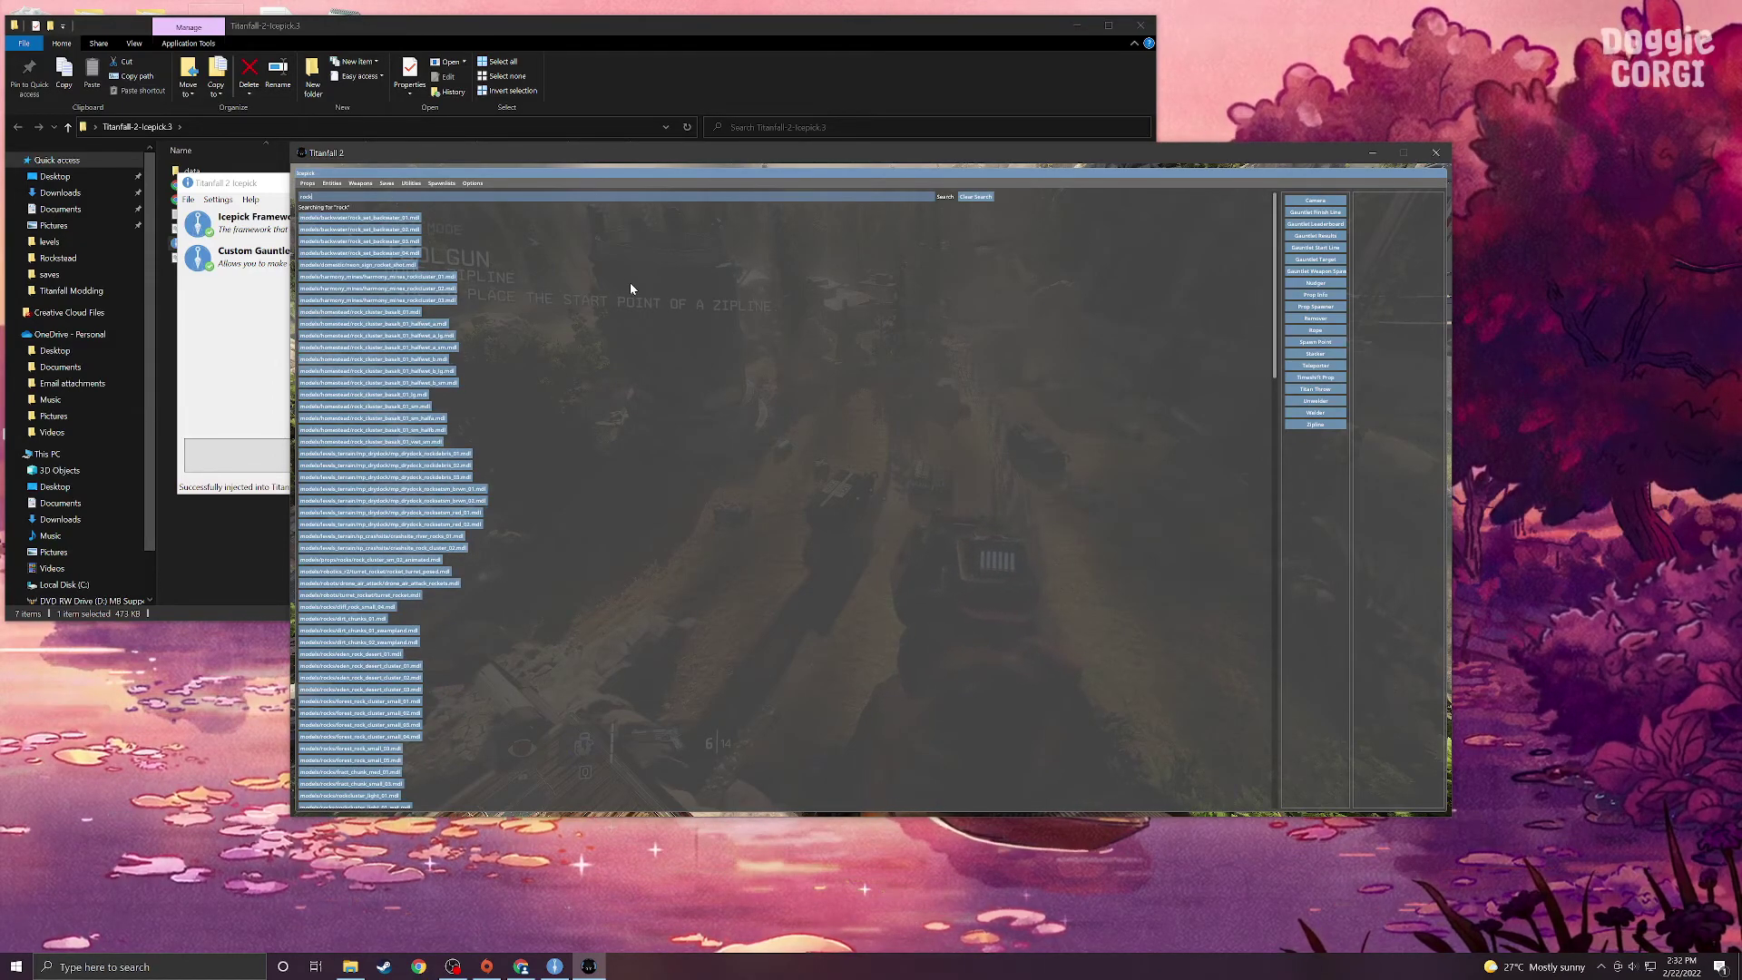
key("BackSpace")
key("BackSpace")
key("BackSpace")
key("BackSpace")
type("granite")
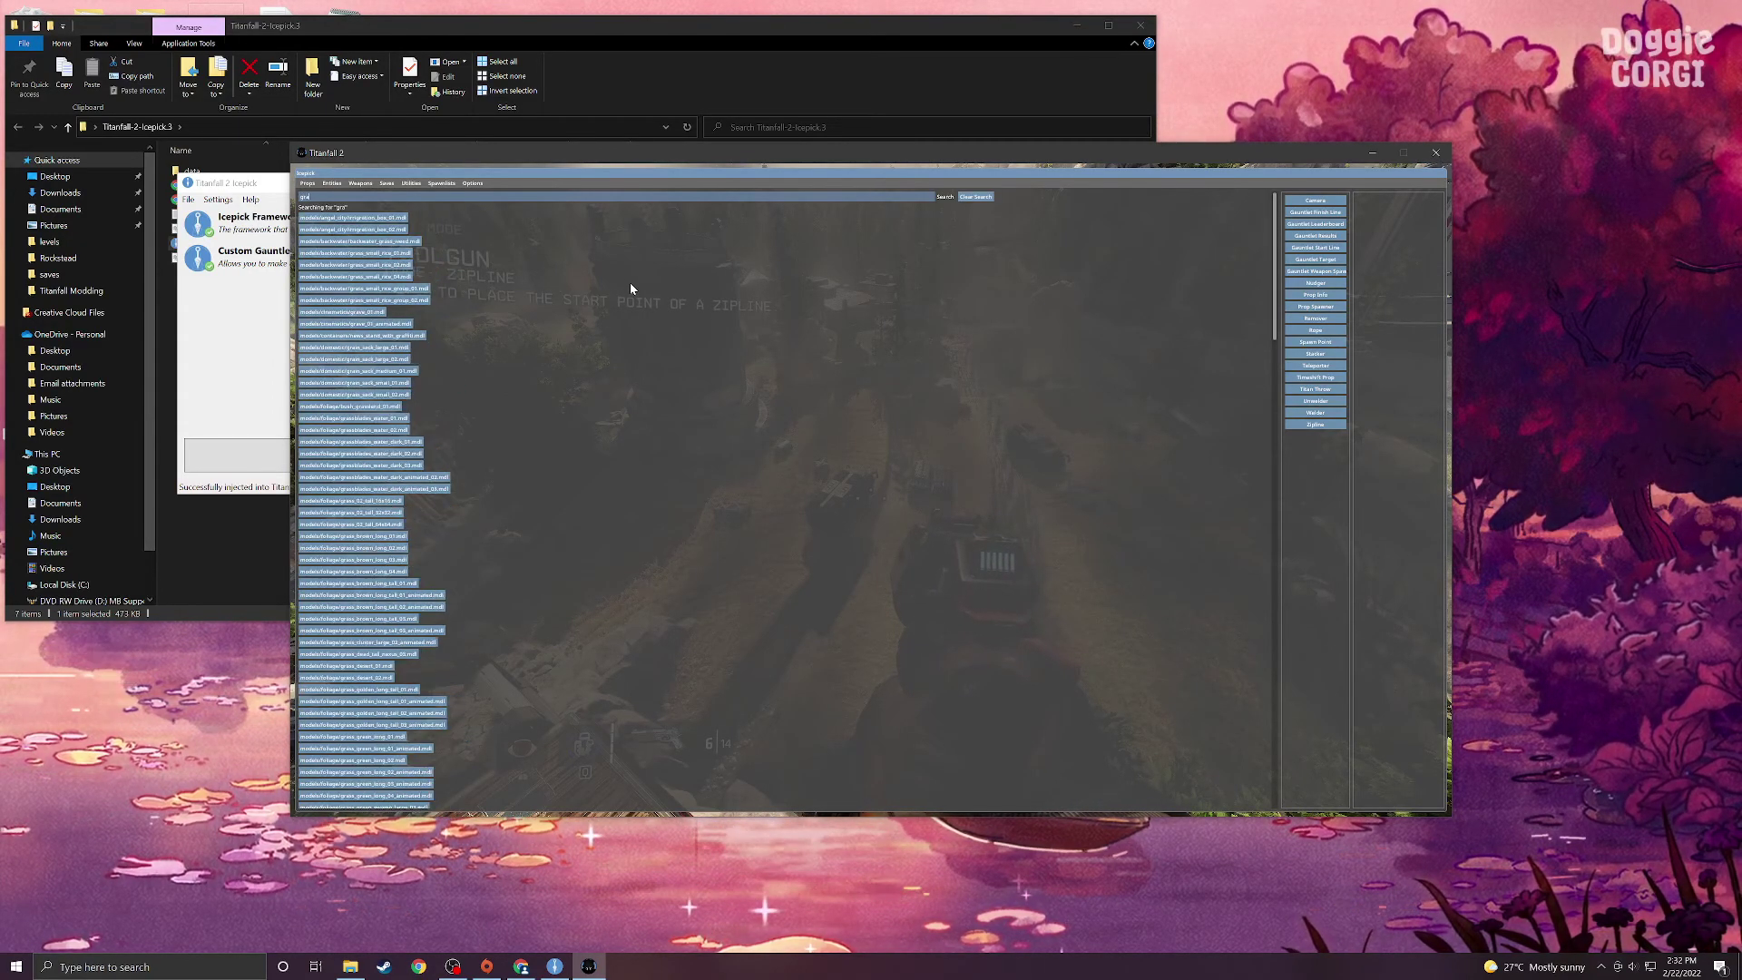
key("Return")
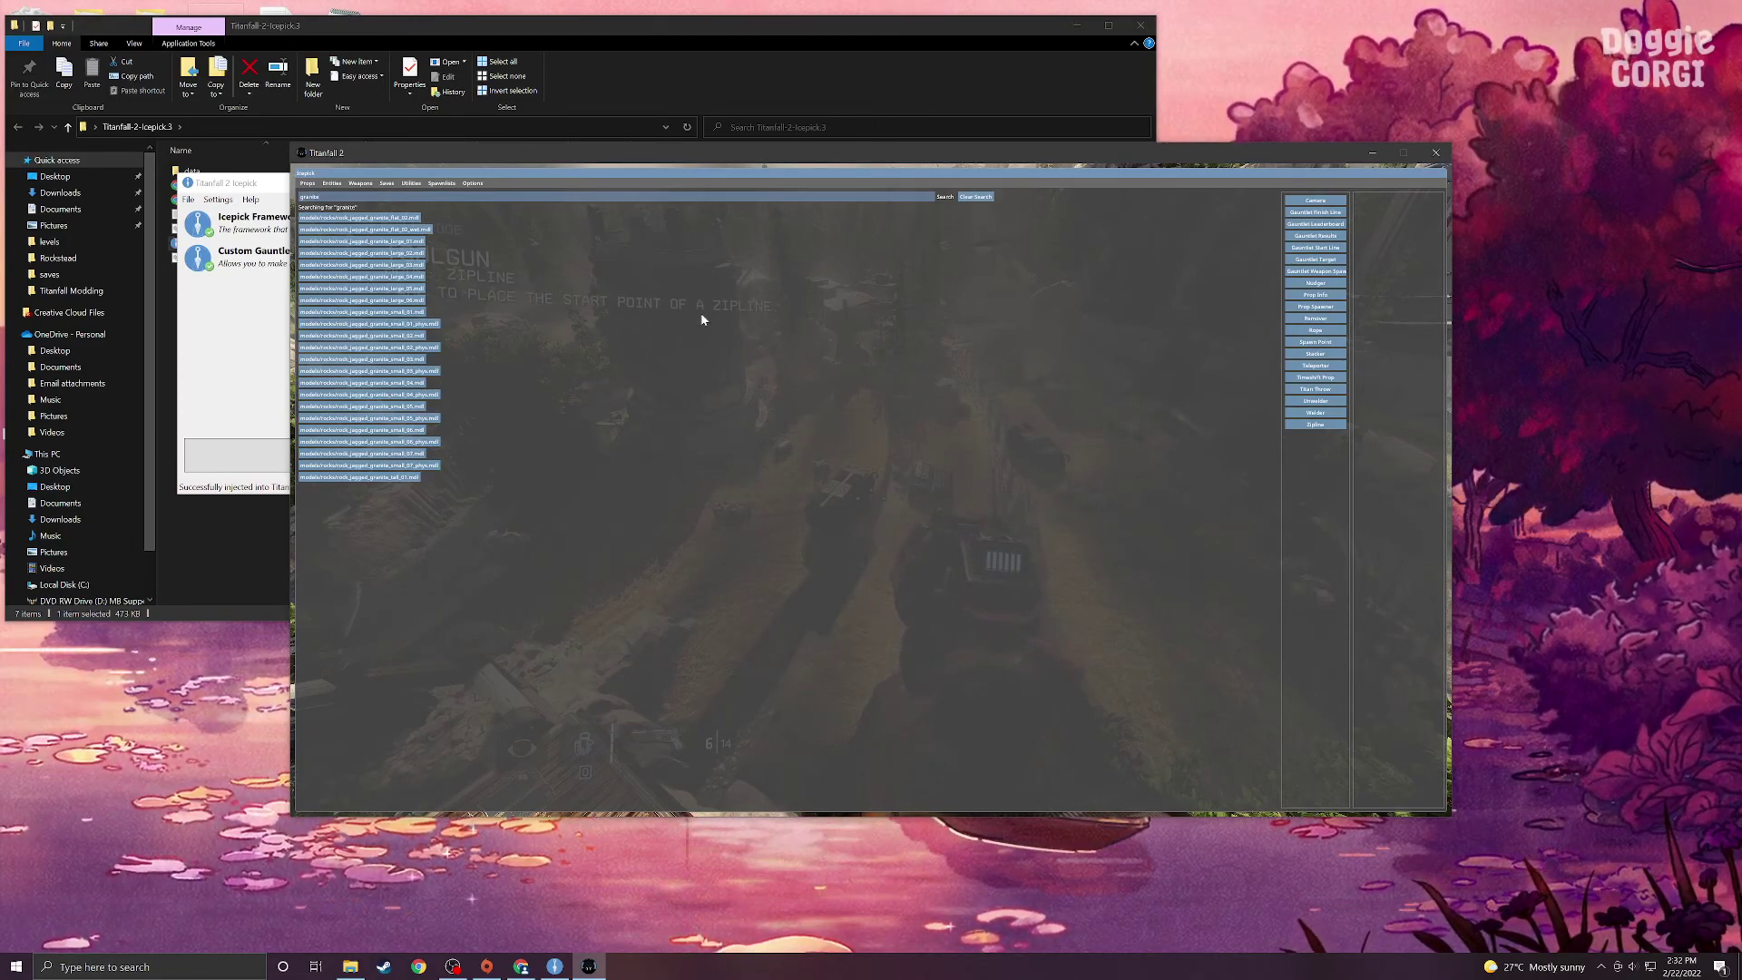
left_click(382, 223)
key("Escape")
key("Escape")
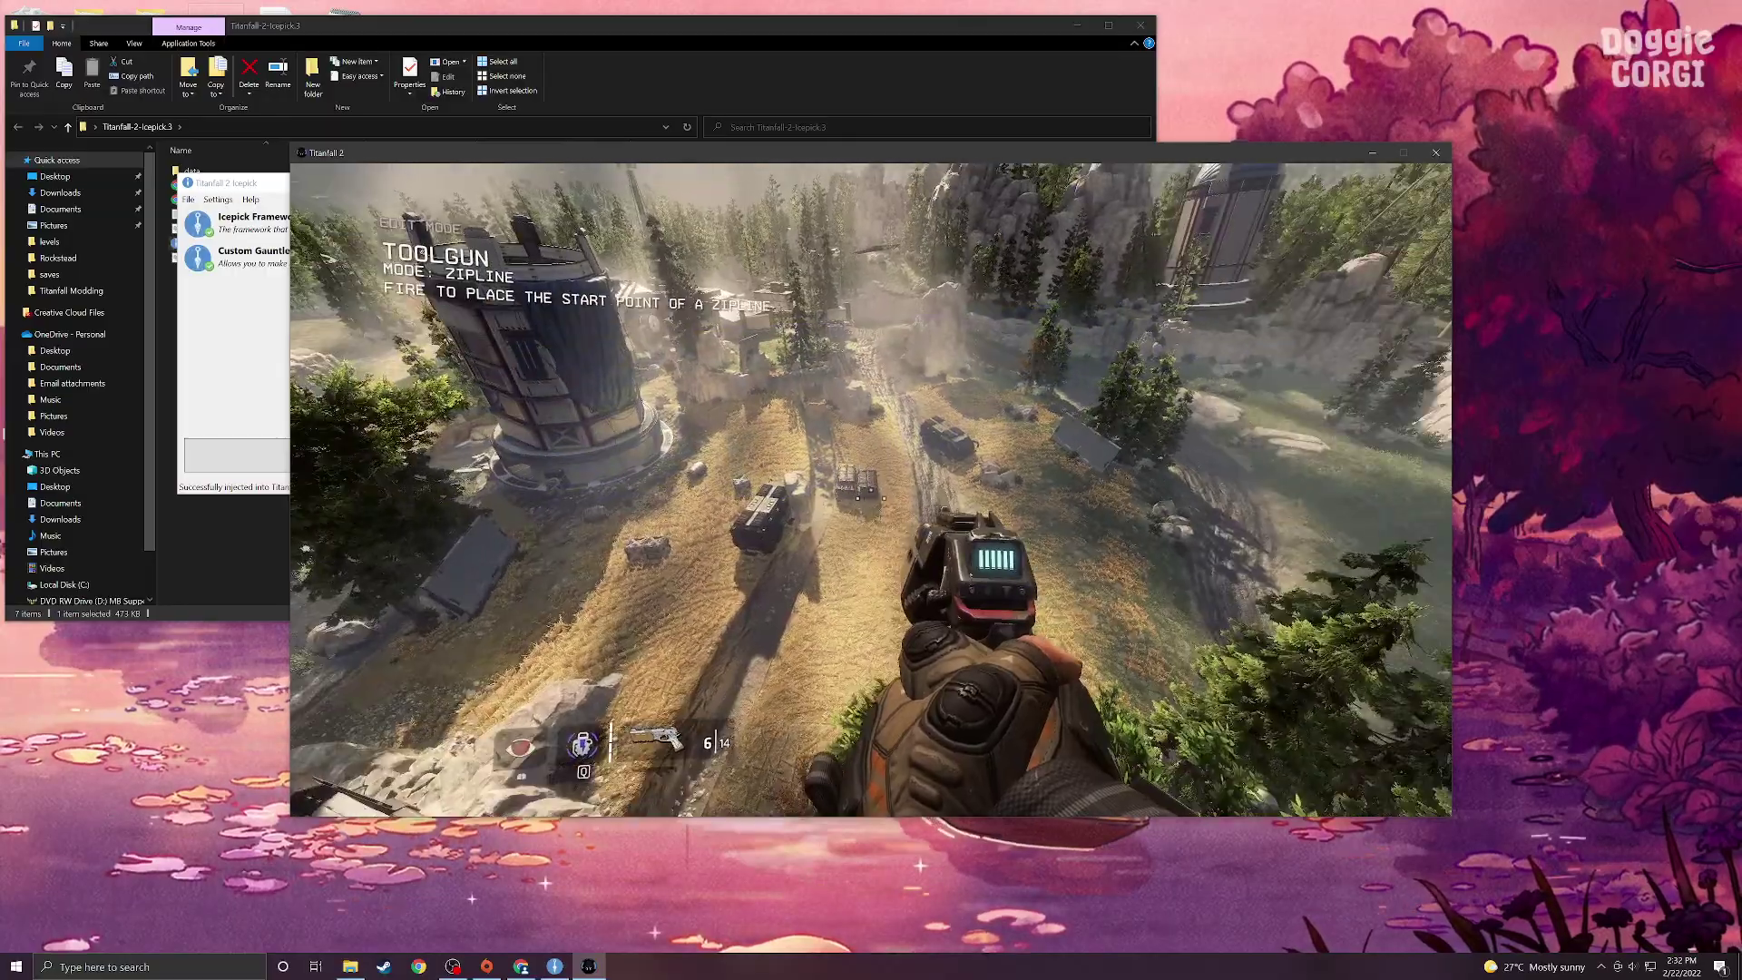
Step: Hold the spawned granite rock above the field, try rotating it on Y+ and a second axis, and reset its rotation
key("w")
key("a")
key("space")
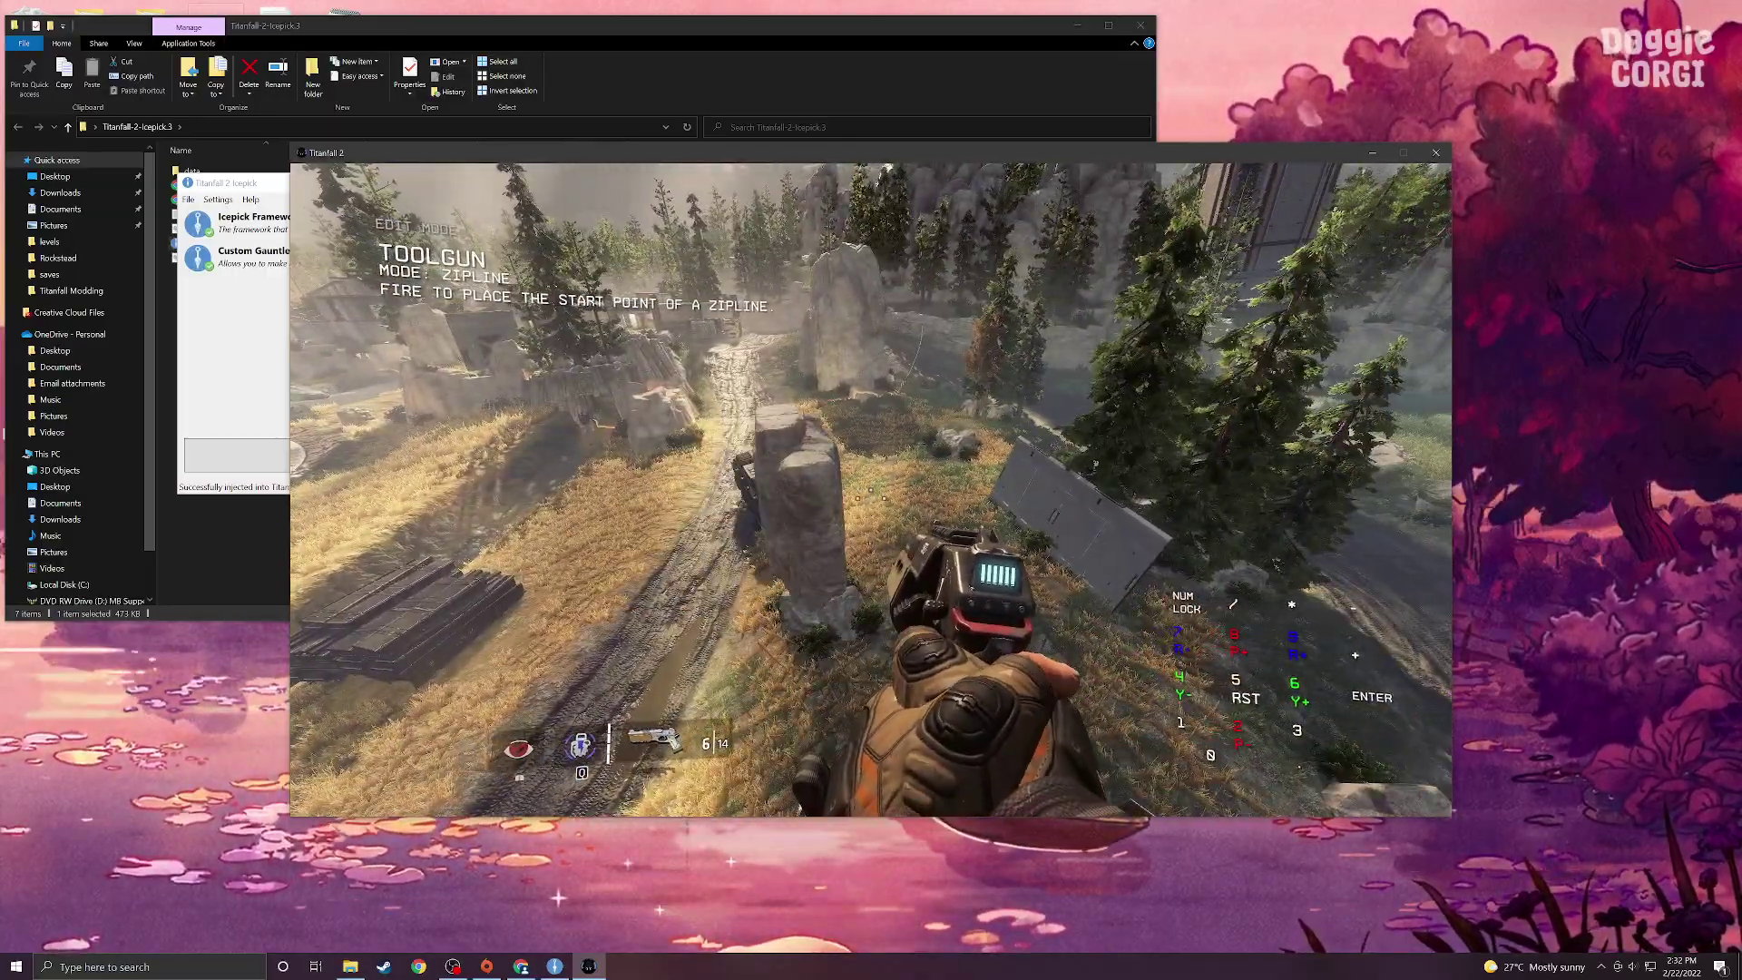
key("KP_6")
key("KP_6")
key("KP_6")
key("KP_6")
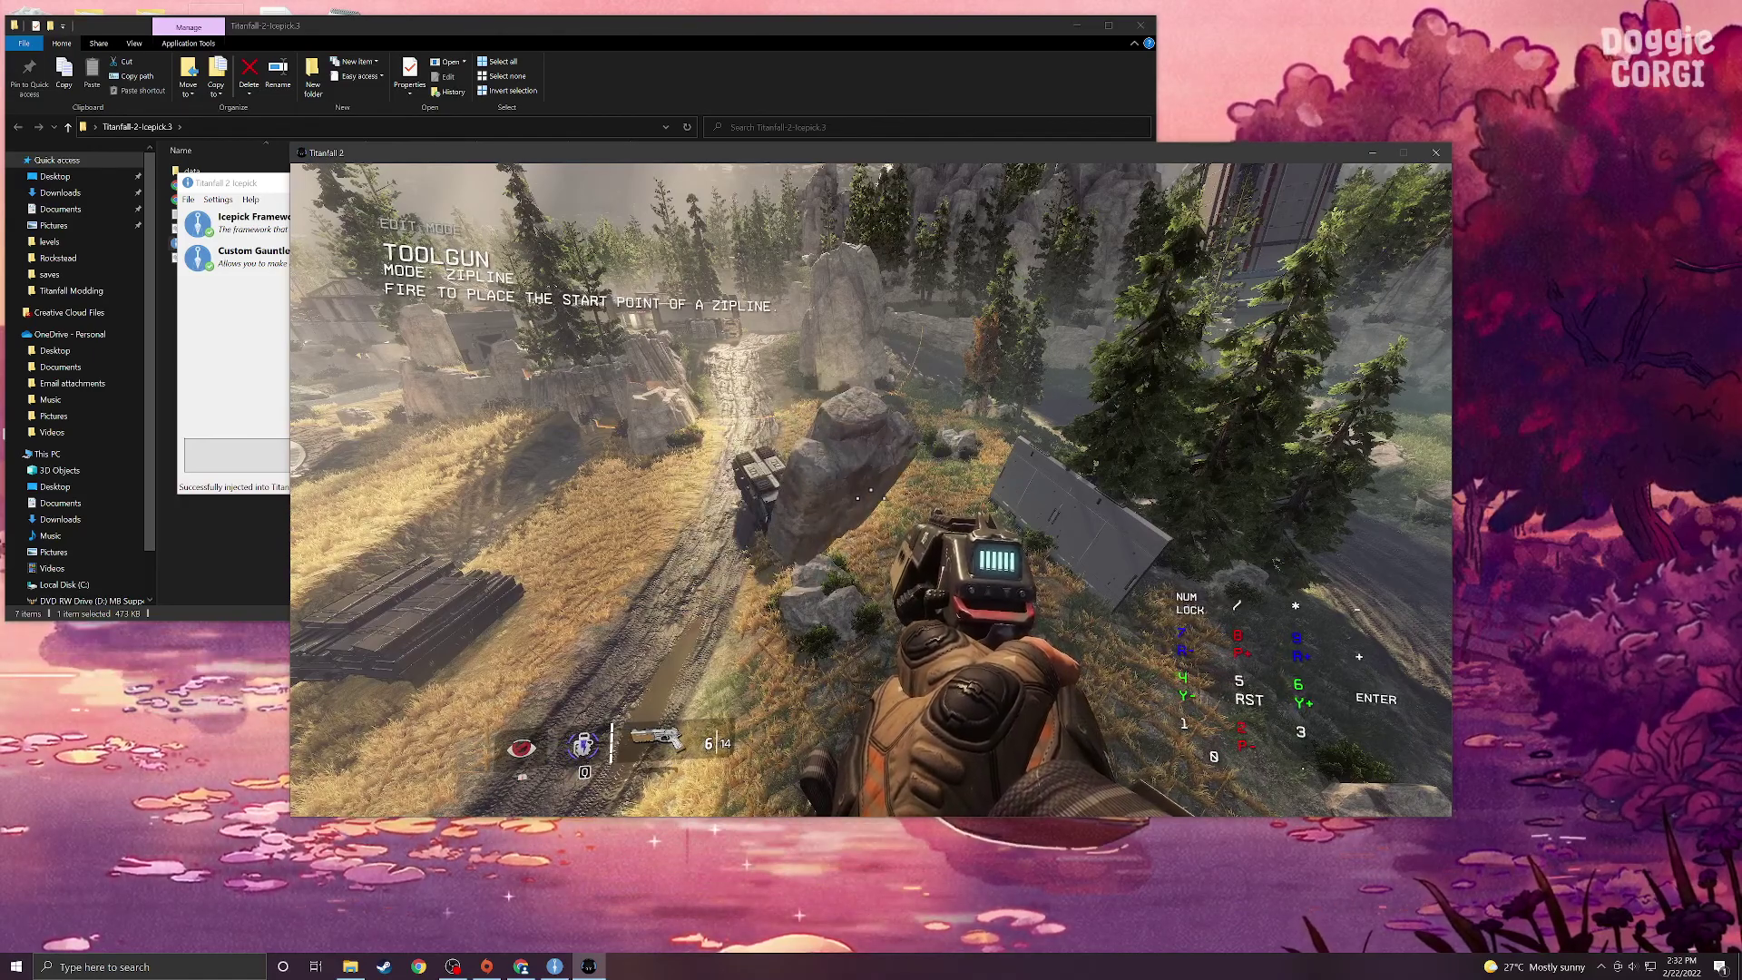
key("KP_8")
key("KP_8")
key("KP_5")
Step: Try turning the held rock about the remaining rotation axis in both directions, resetting its rotation in between
key("KP_7")
key("KP_7")
key("KP_7")
key("KP_7")
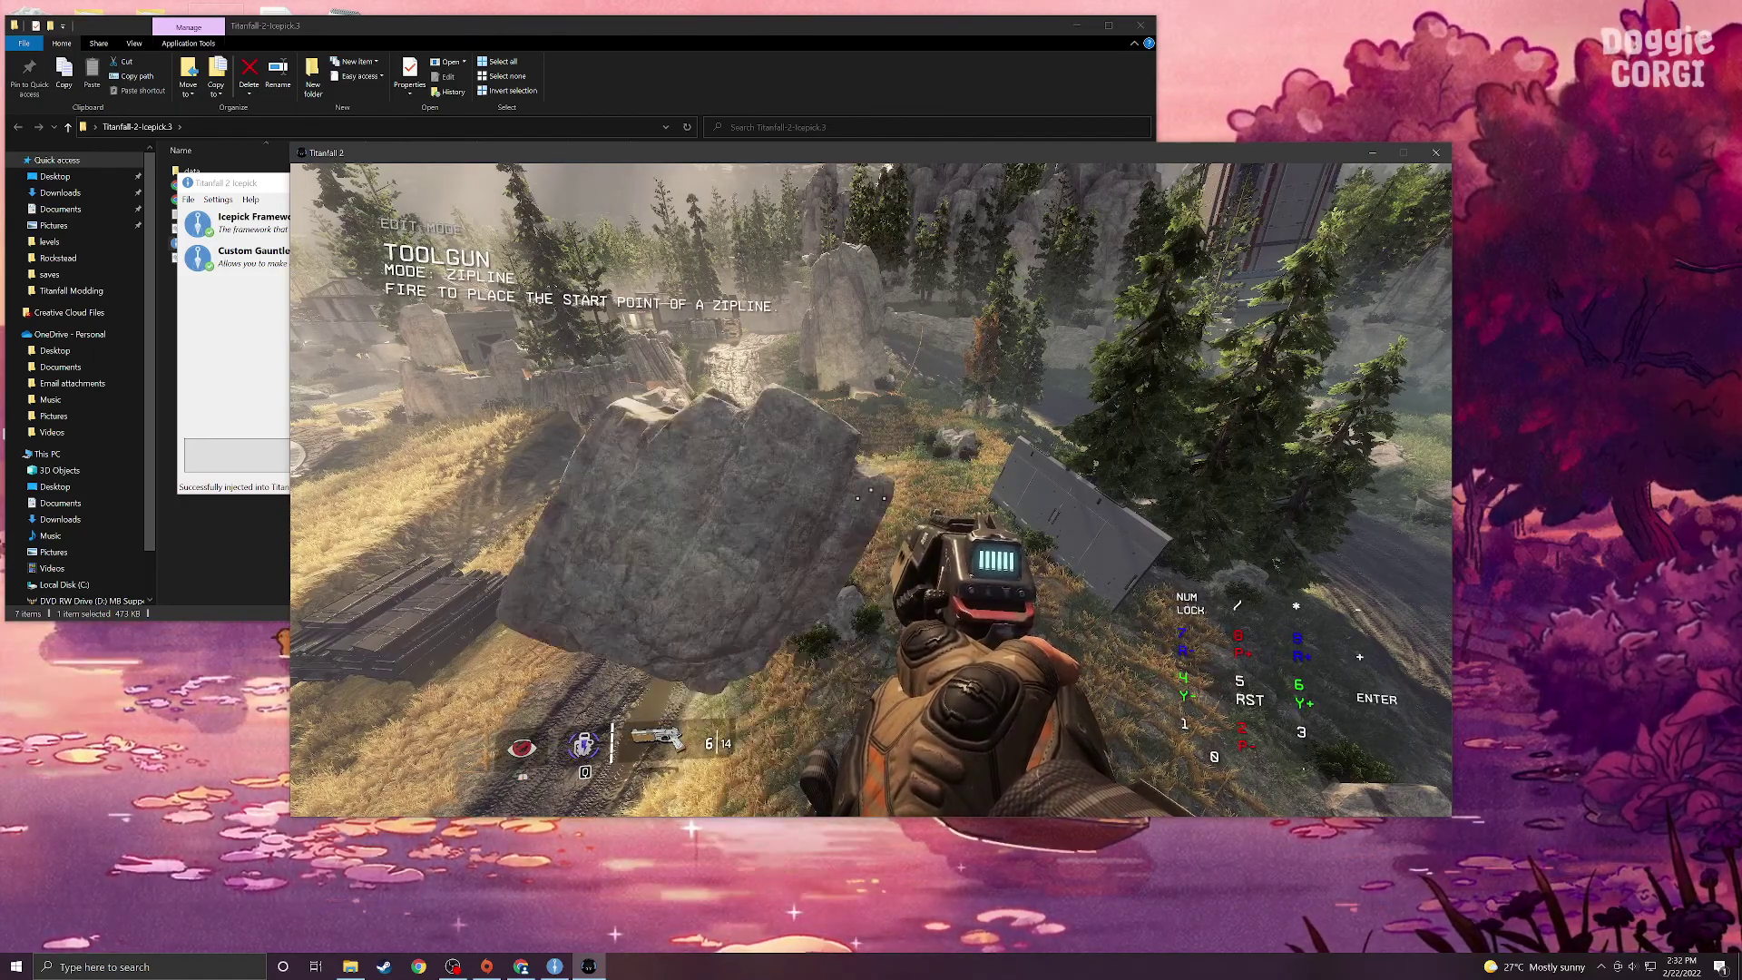
key("KP_5")
key("KP_9")
Step: Undo the spawned granite rock so it is removed from the field
key("a")
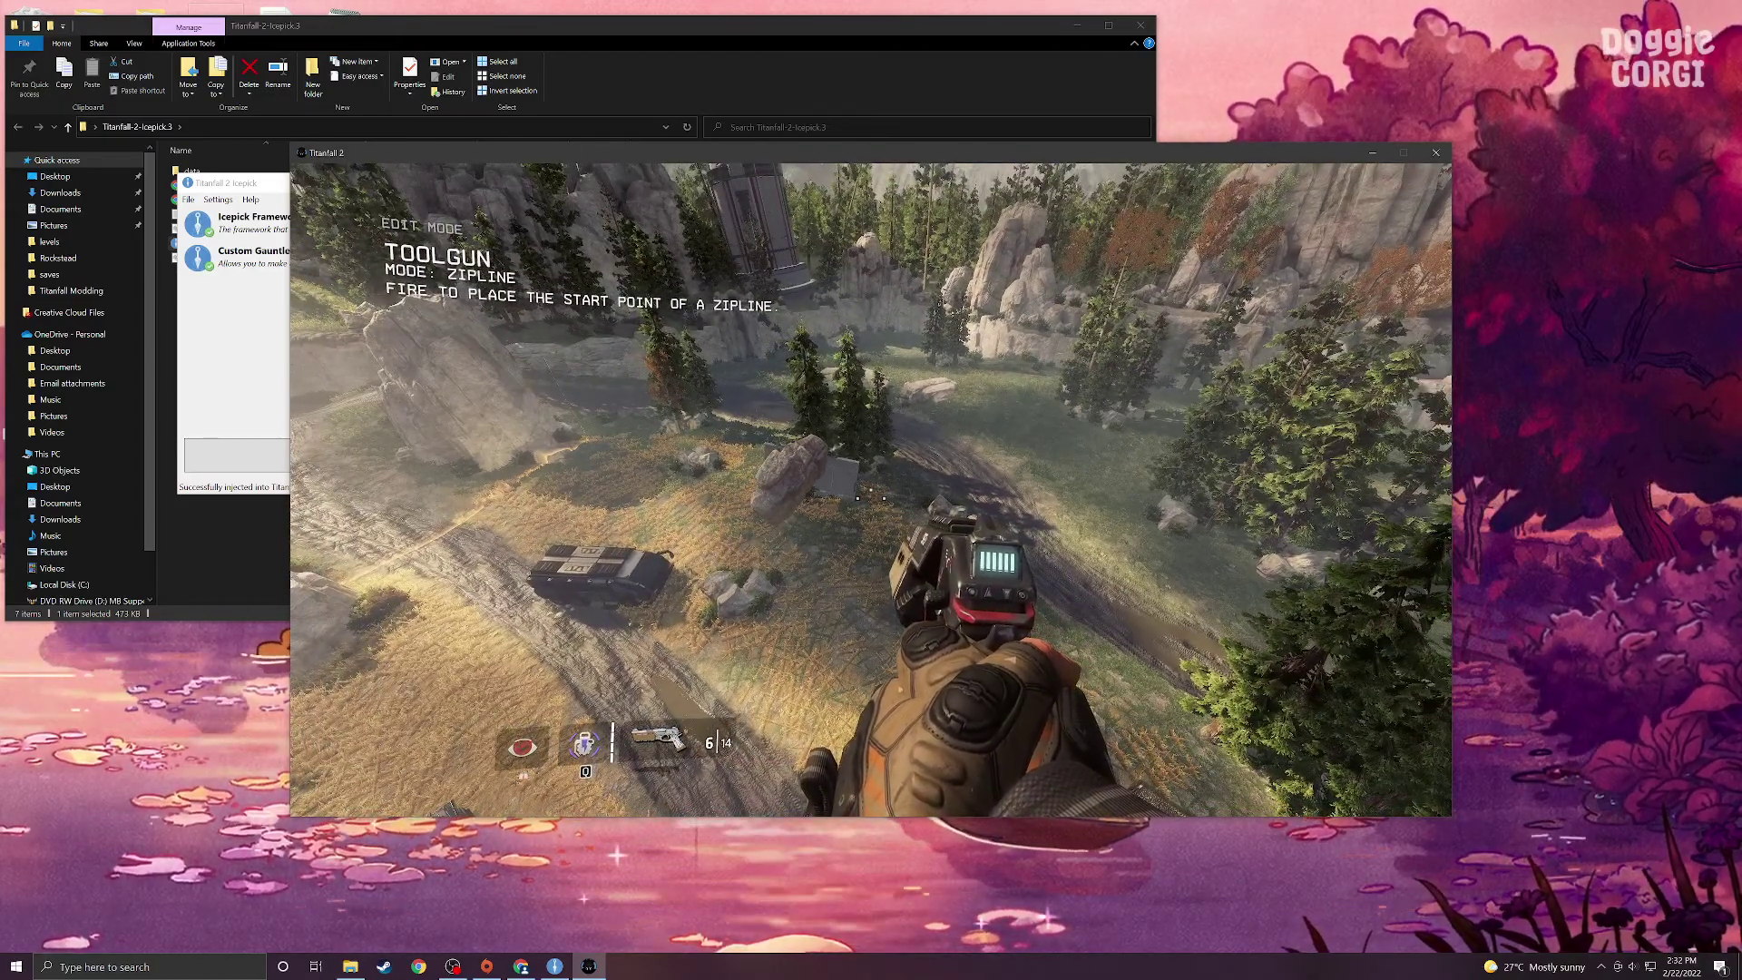
key("z")
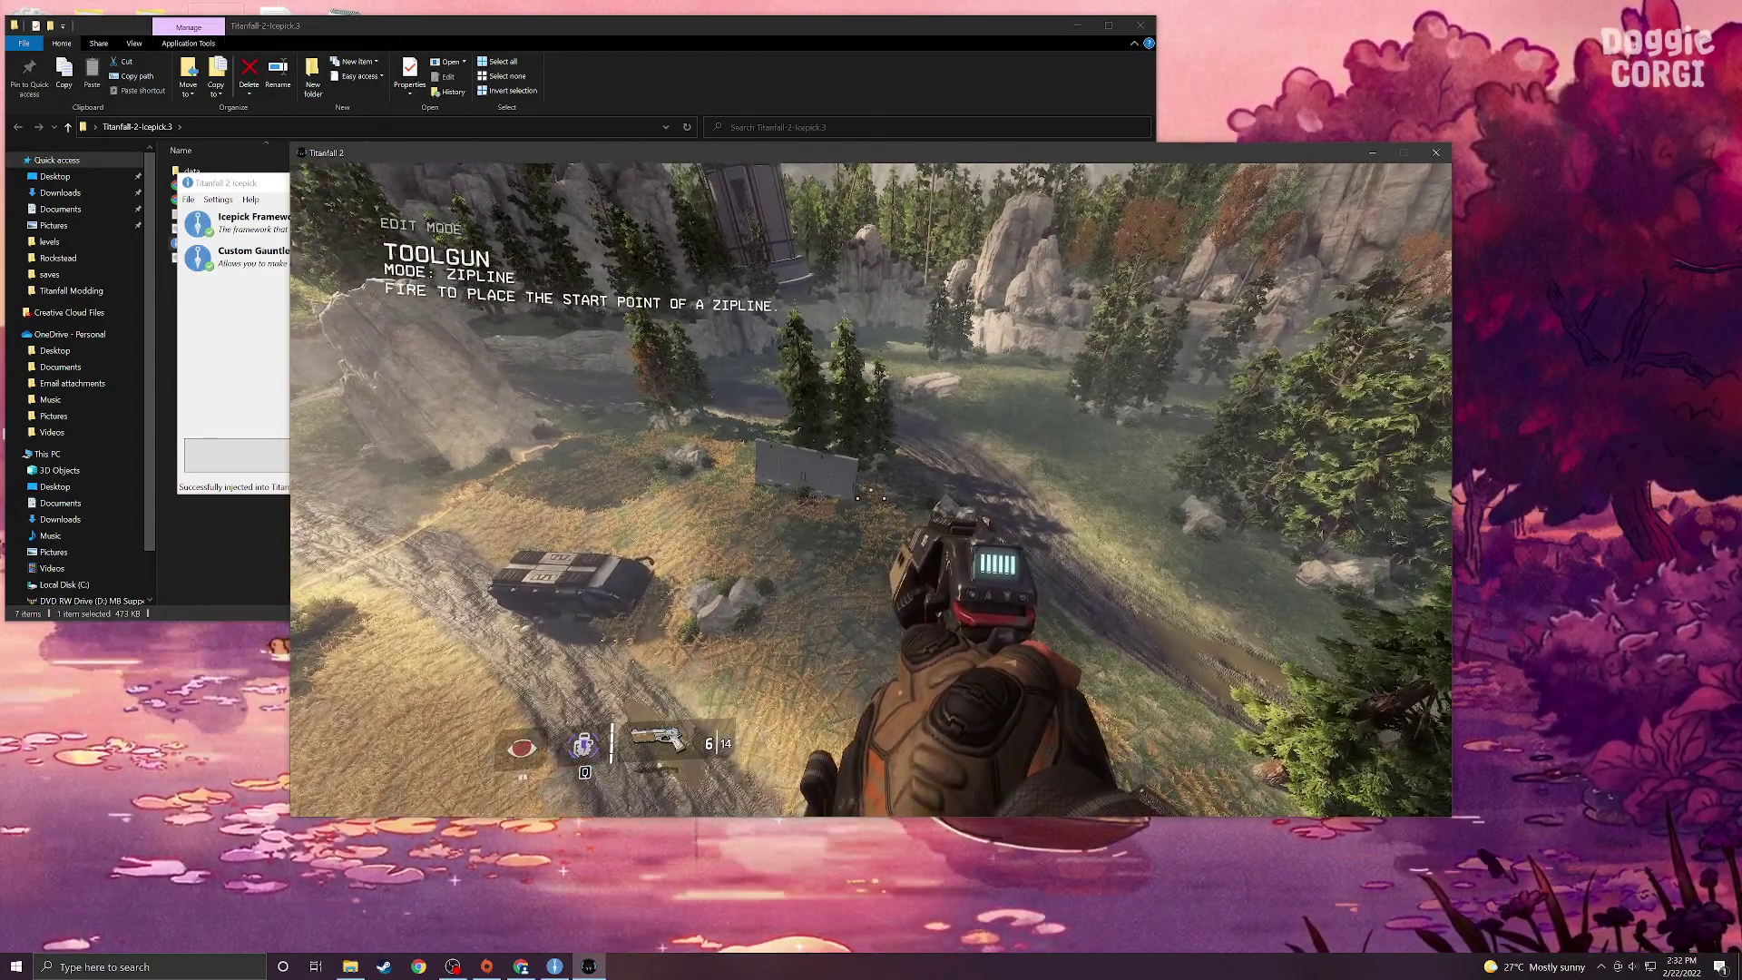
key("d")
Step: Set the toolgun to Prop Spawner mode and return to the map
key("F1")
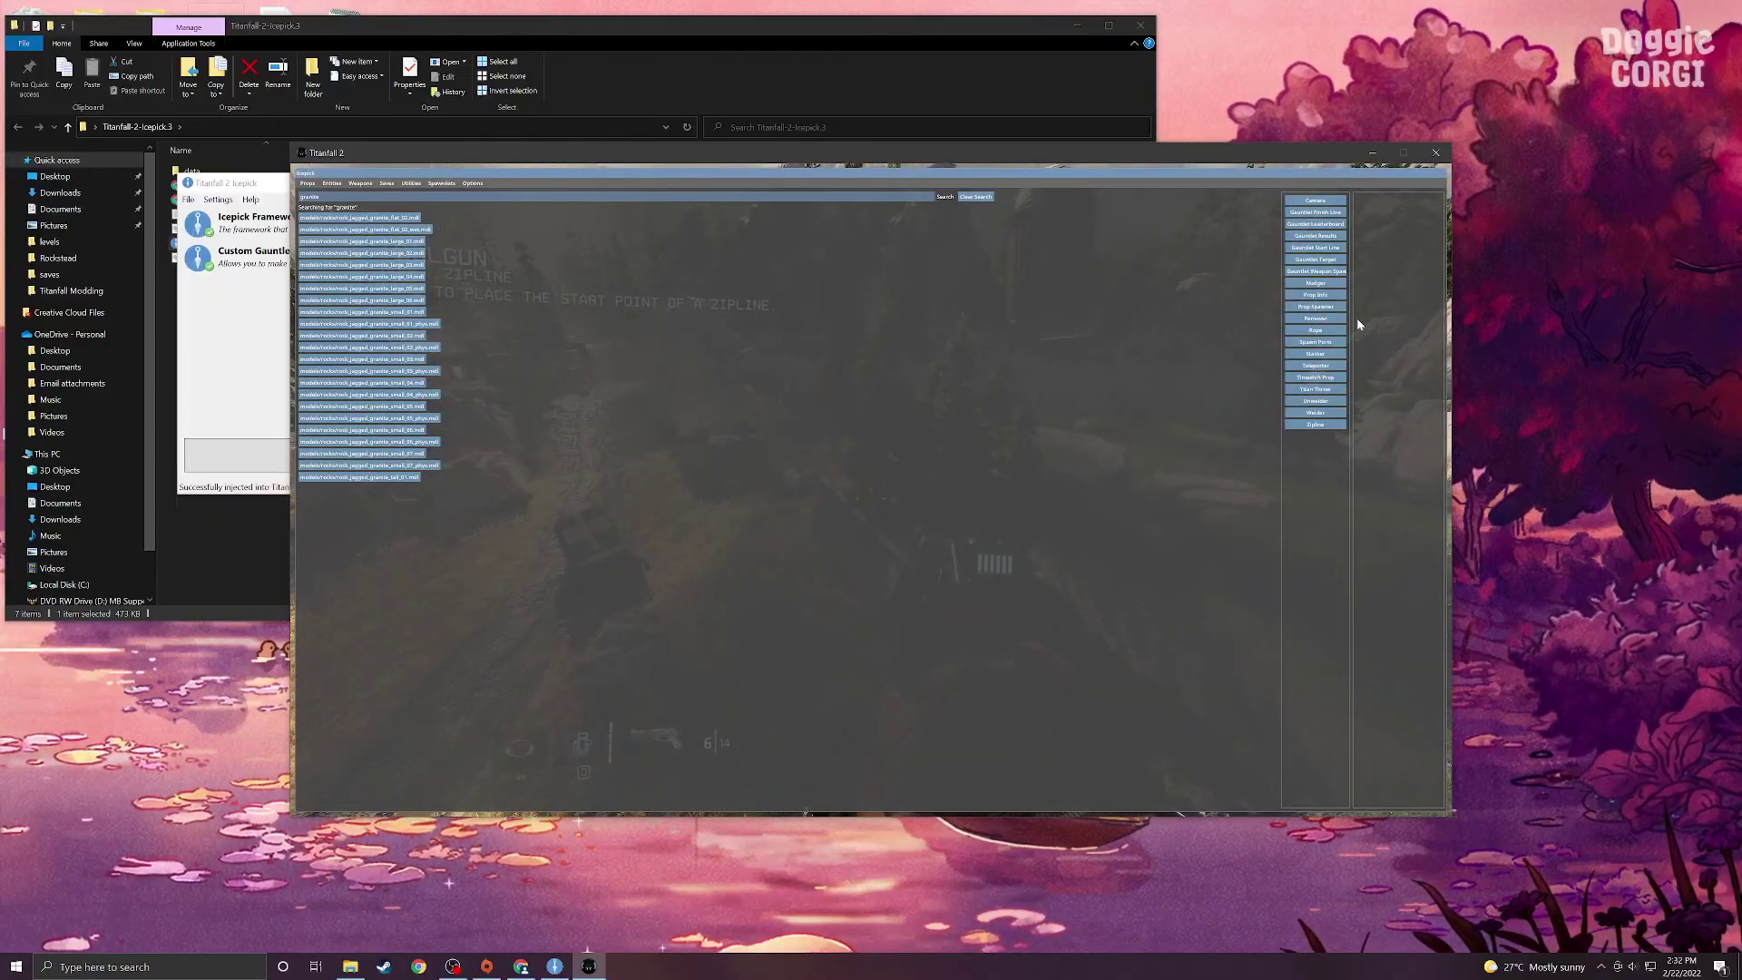
left_click(1335, 308)
key("Escape")
key("Escape")
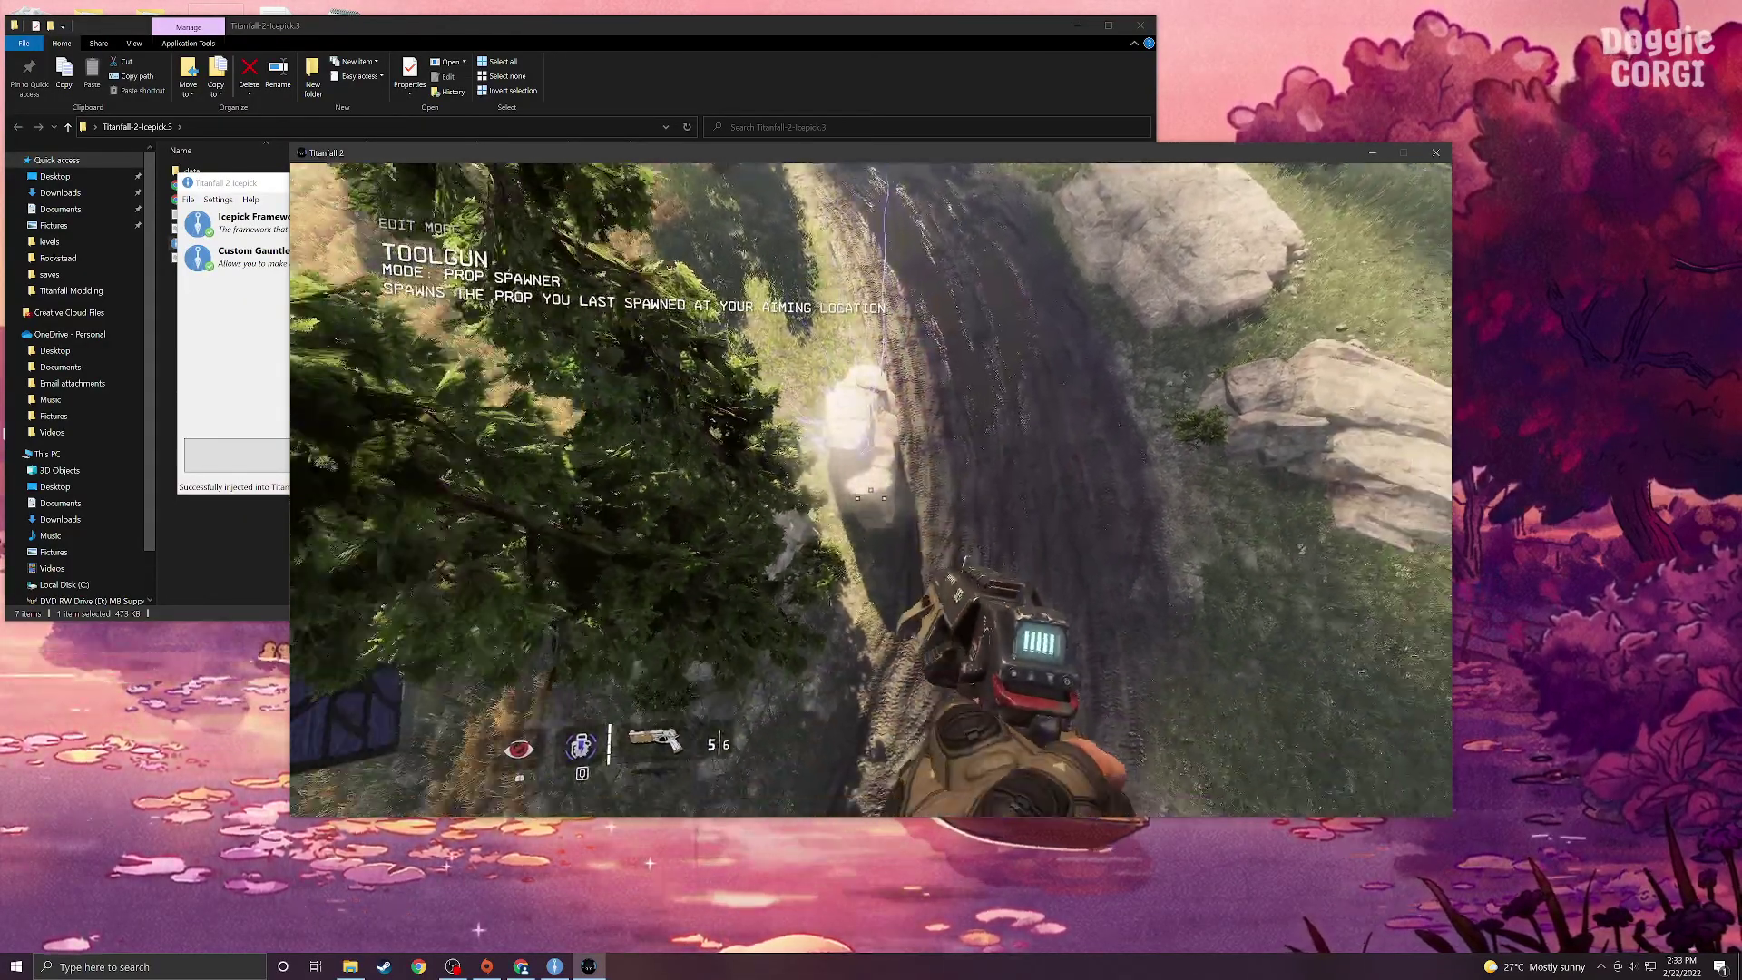
Step: Spawn several copies of the granite rock along the dirt track beside the trees with the toolgun
left_click(871, 498)
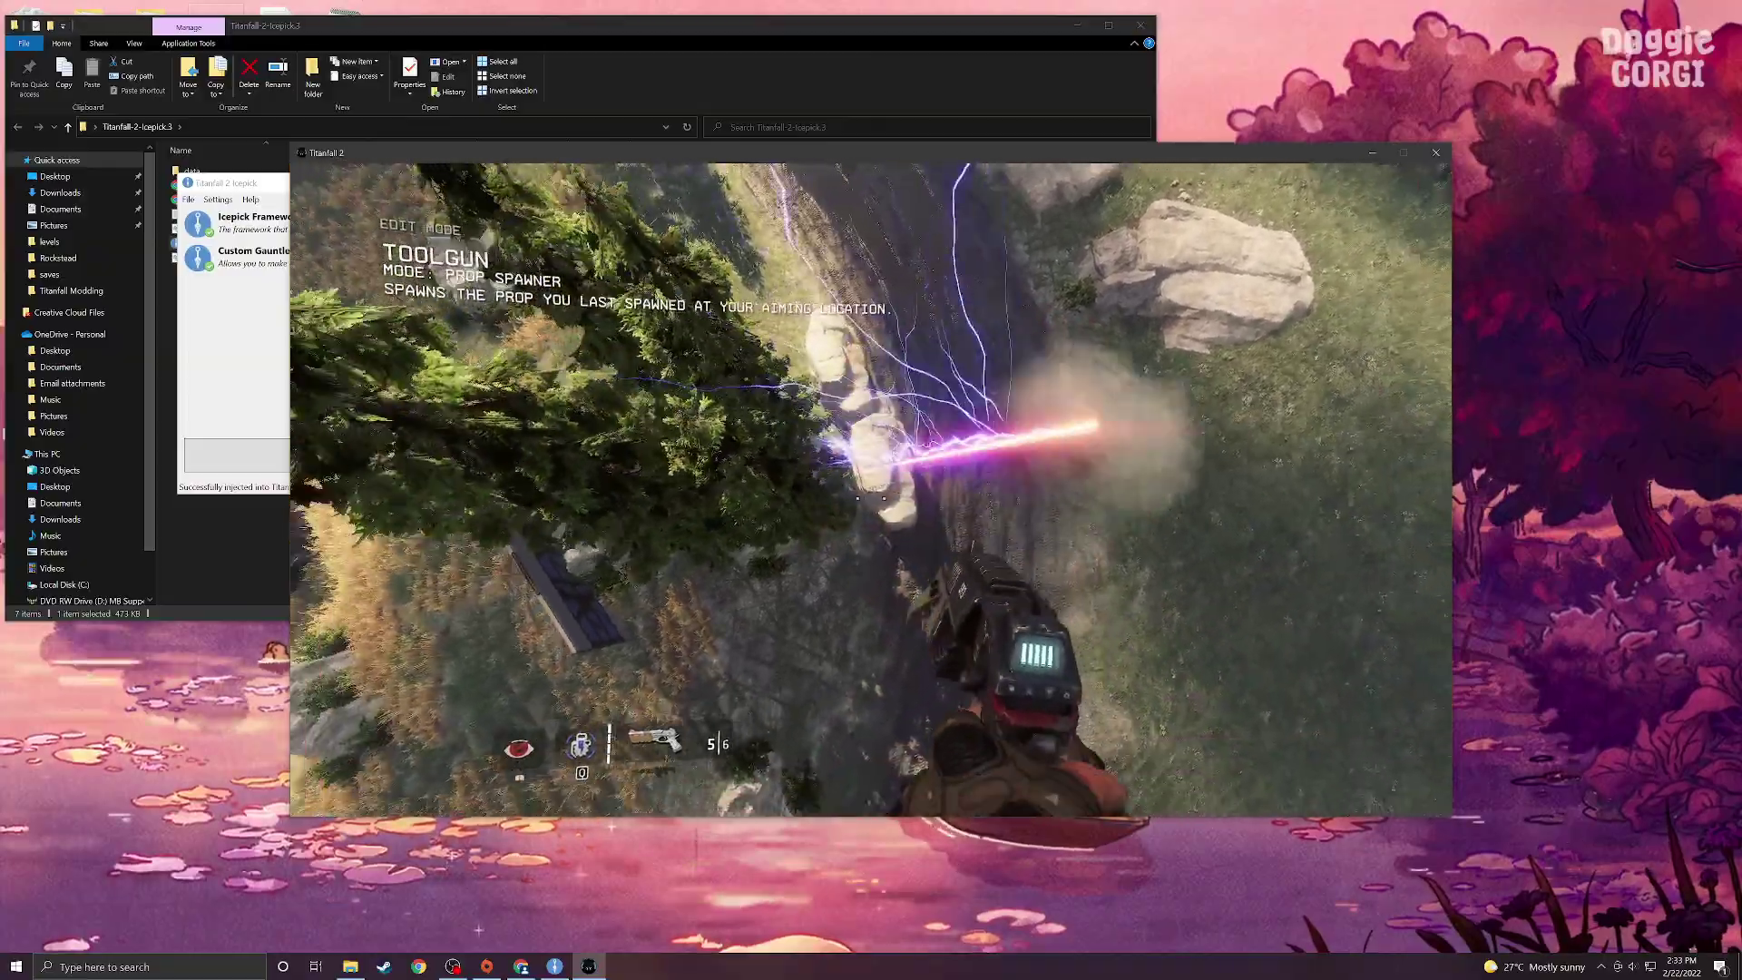
left_click(872, 498)
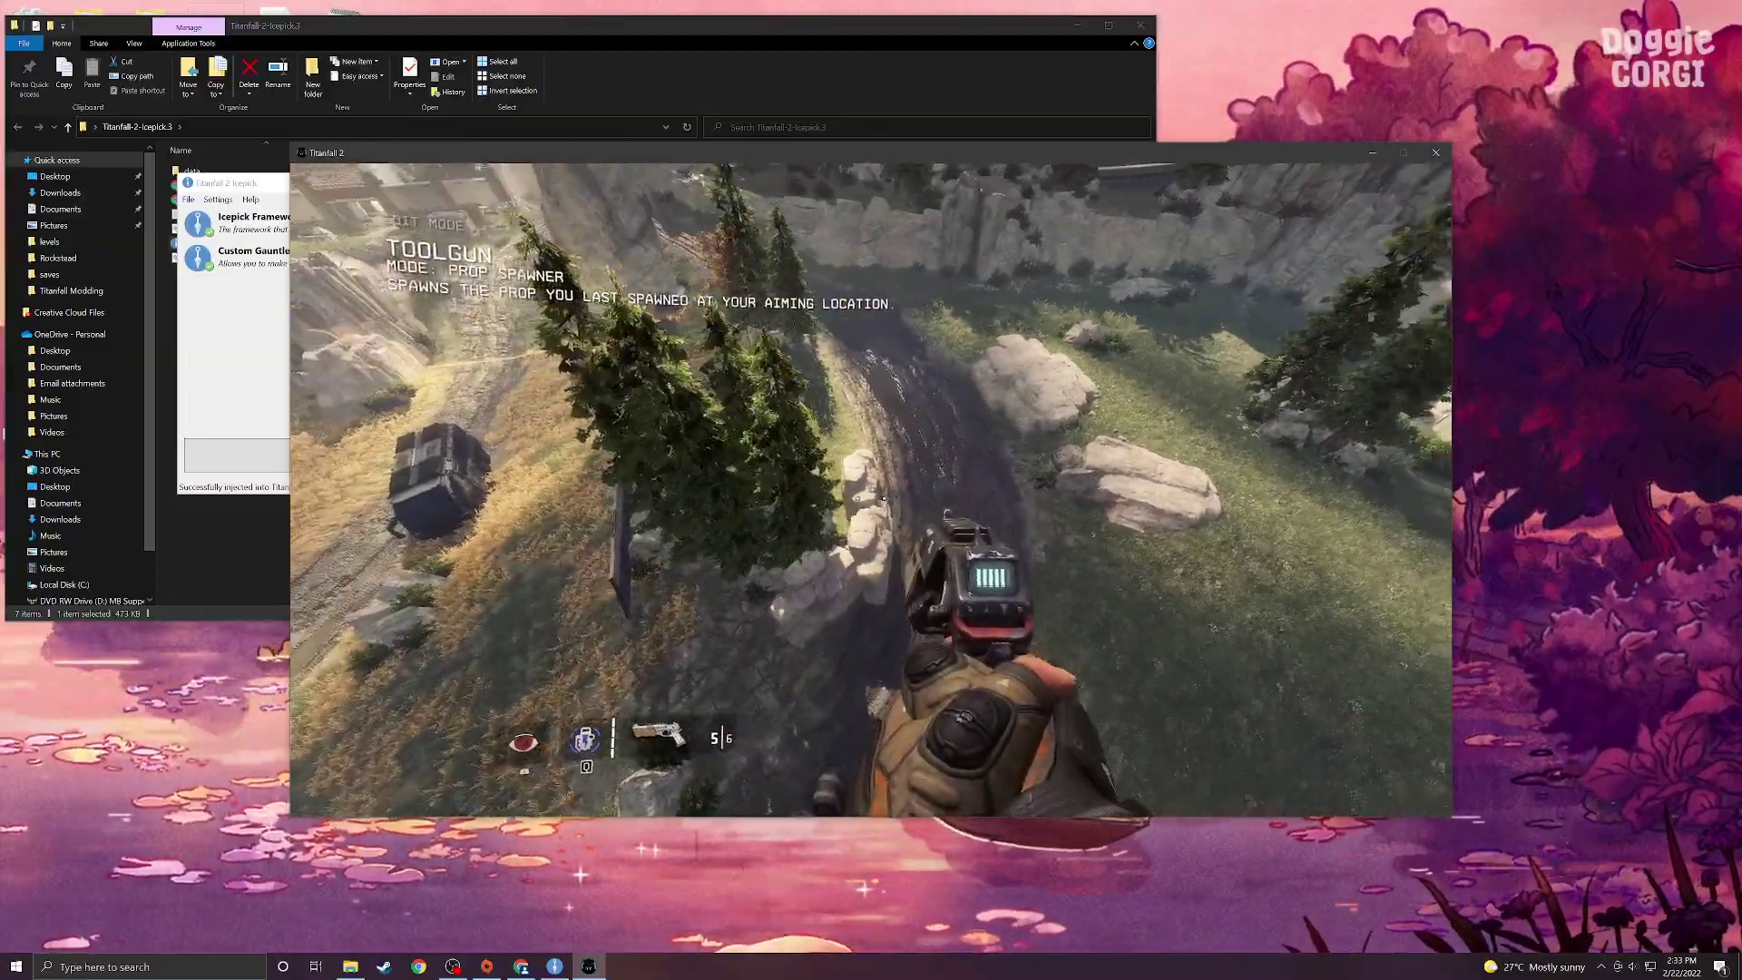
left_click(871, 498)
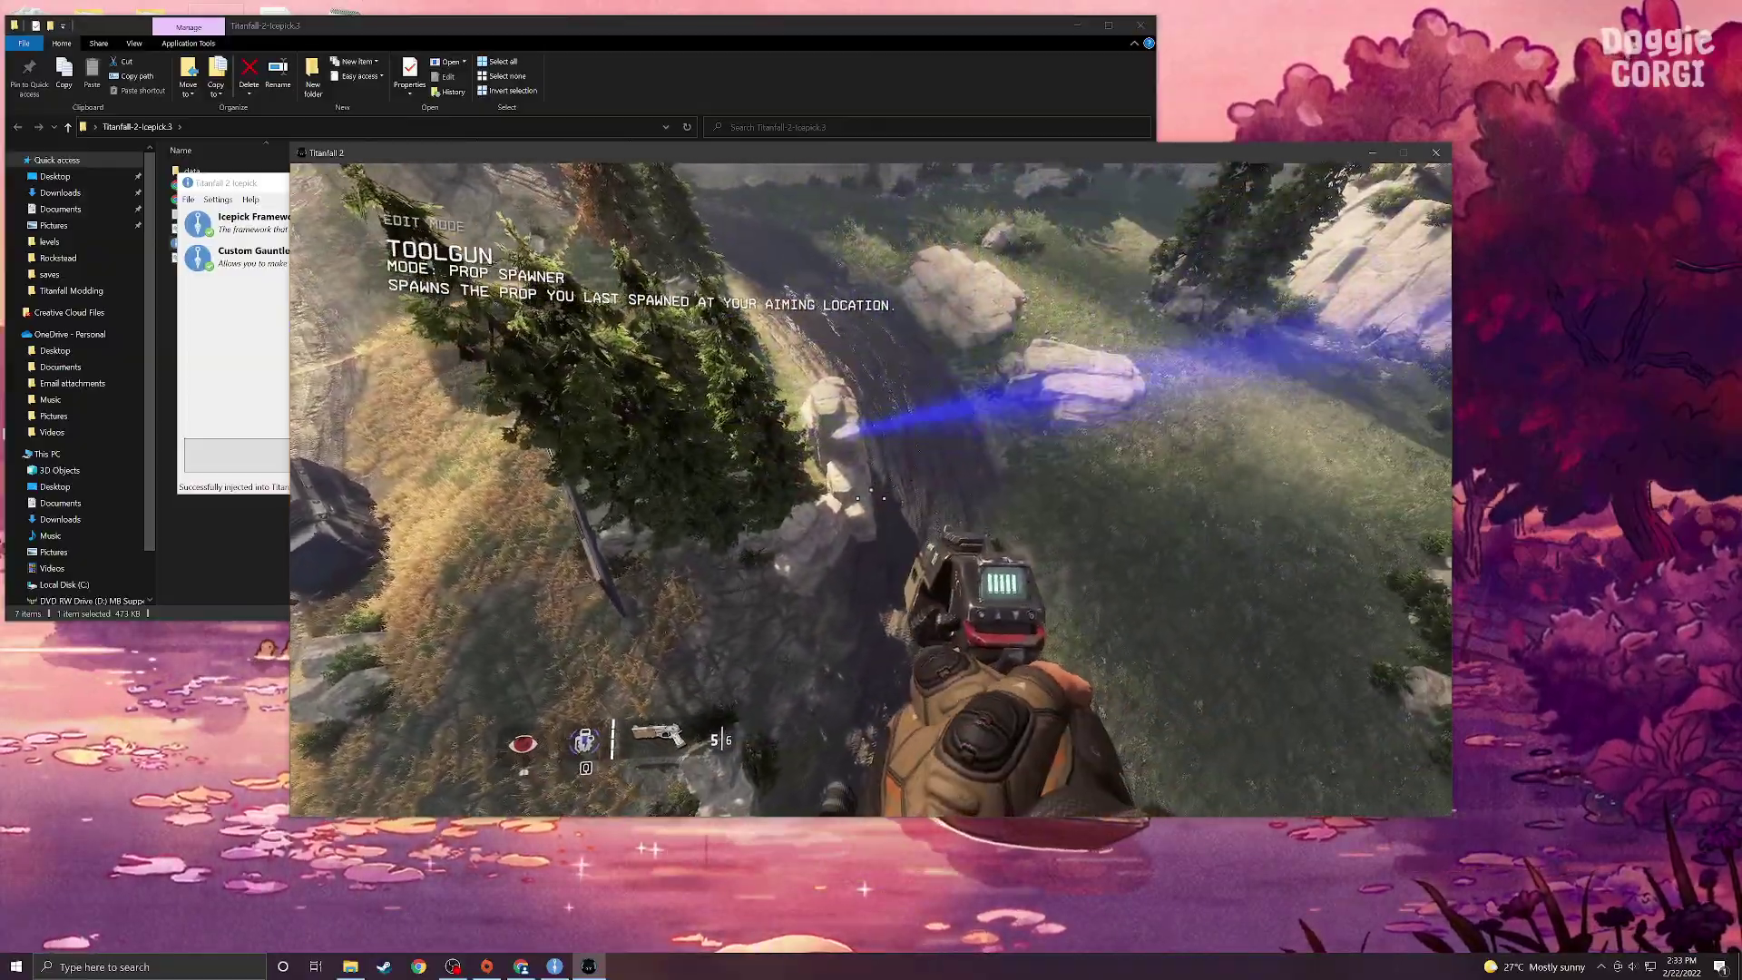
left_click(871, 497)
left_click(871, 497)
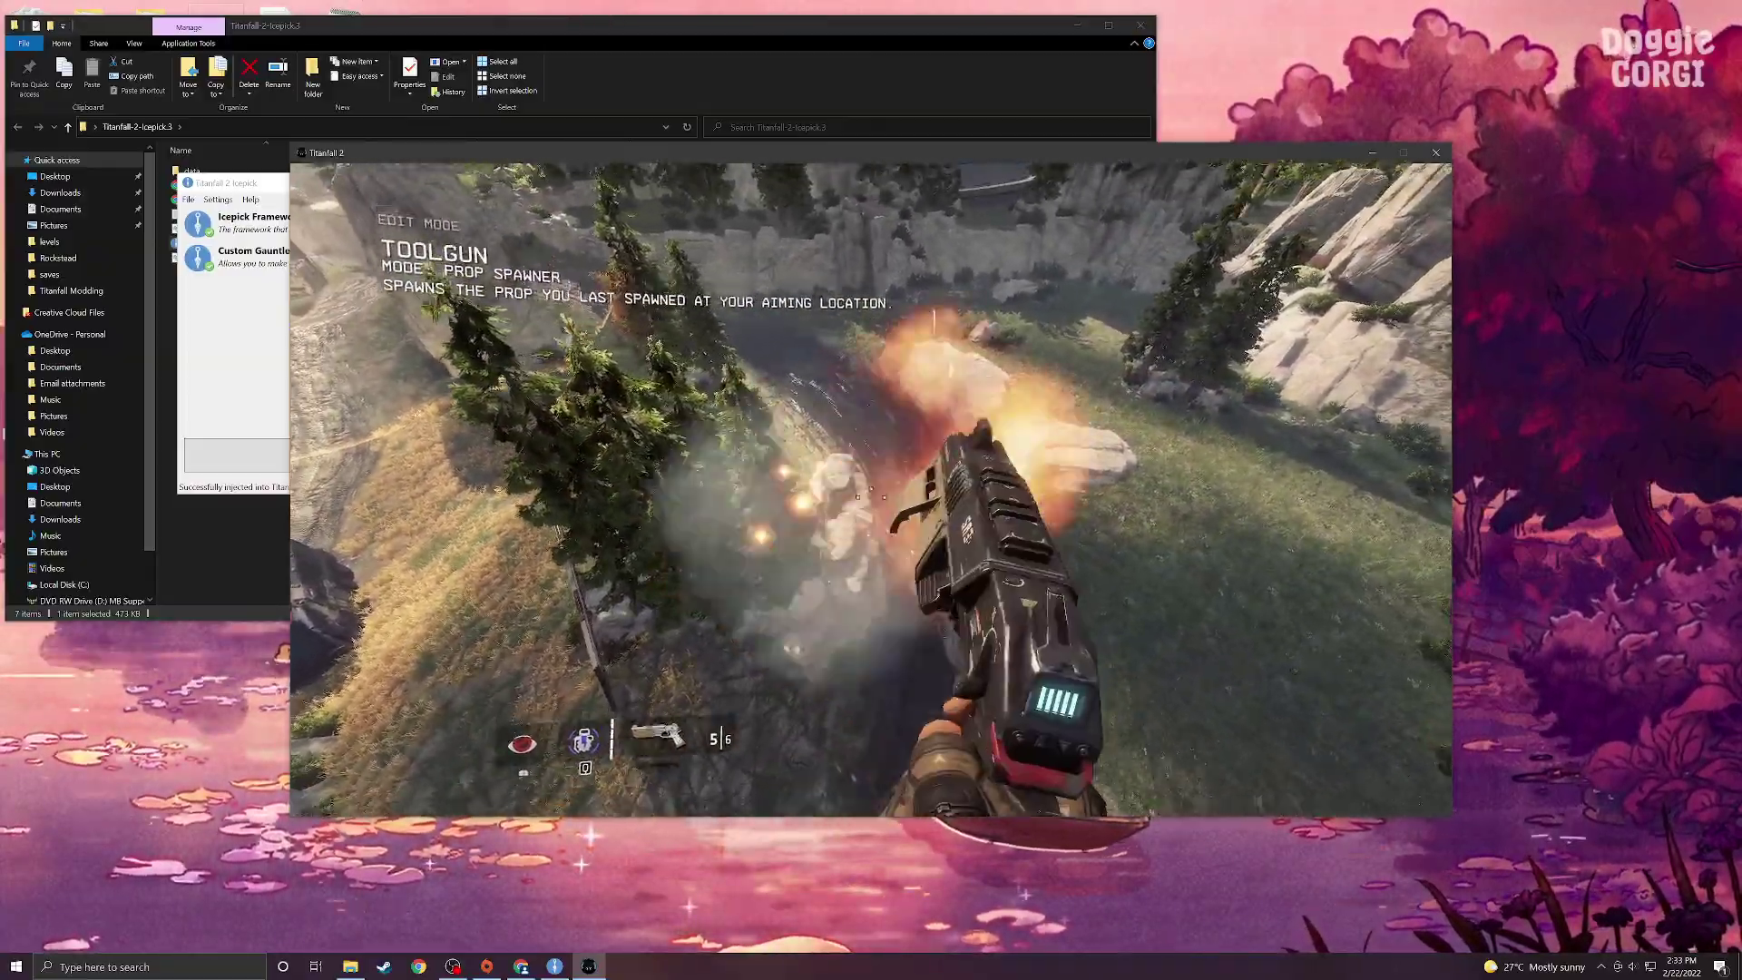
Step: Save the map's placed props as a new save named TutorialRocksHomestead
key("Escape")
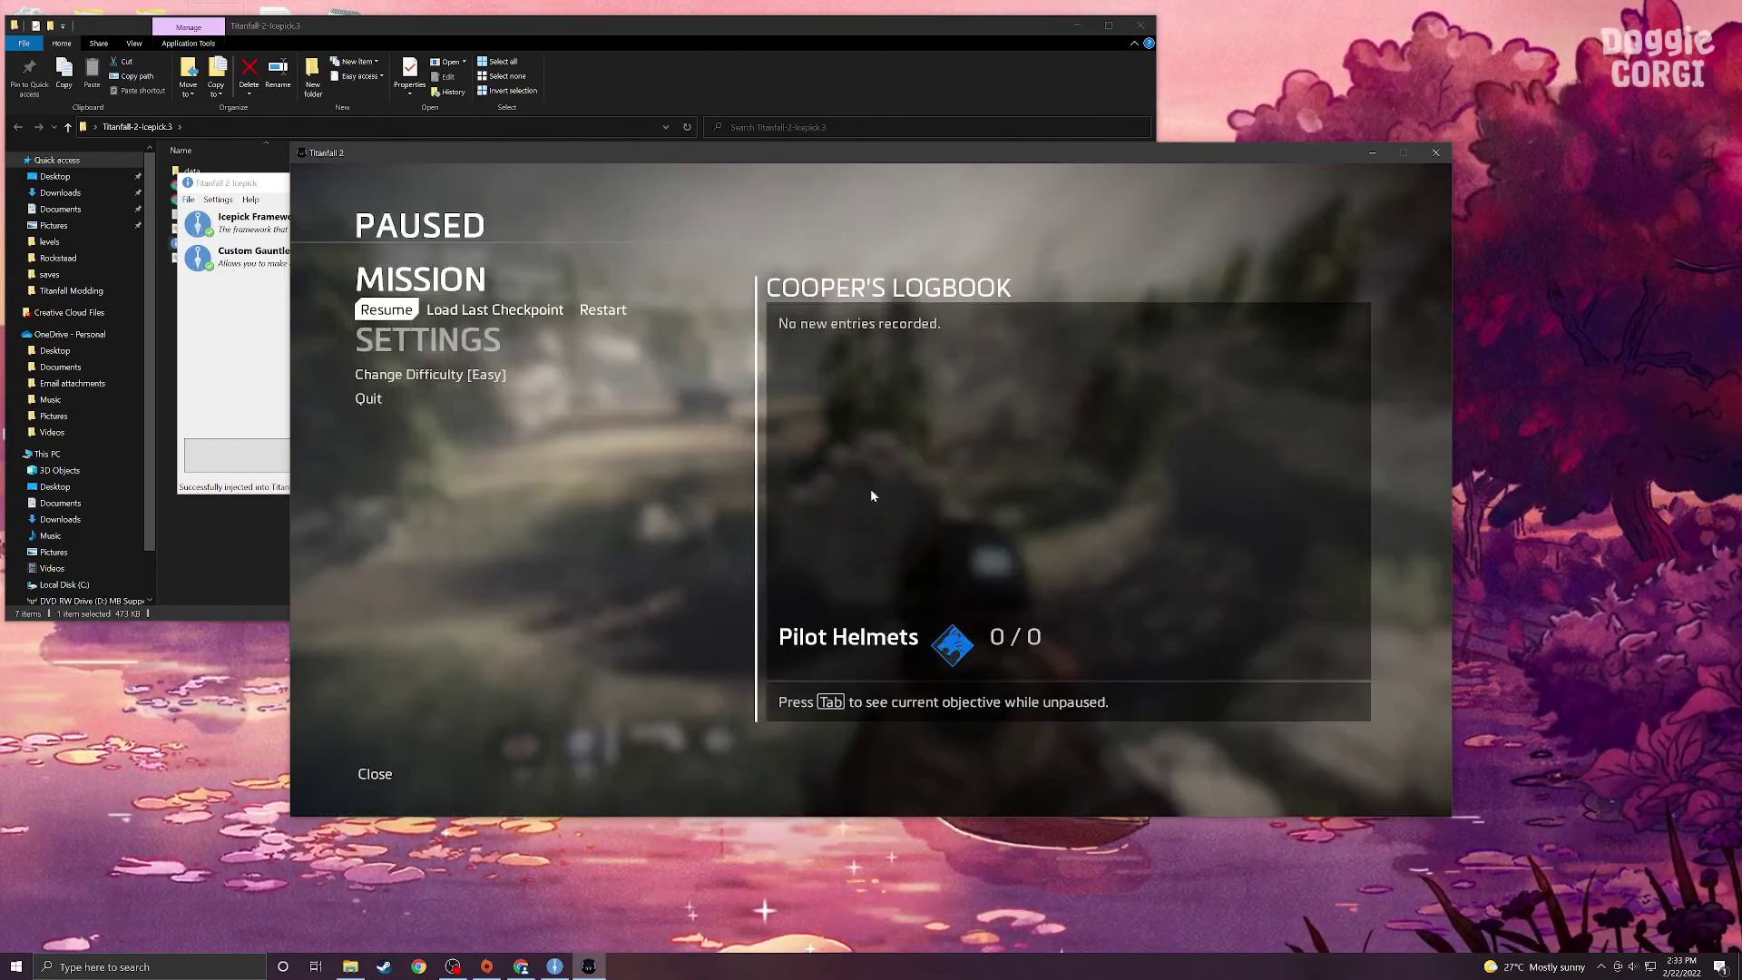
key("Escape")
key("F1")
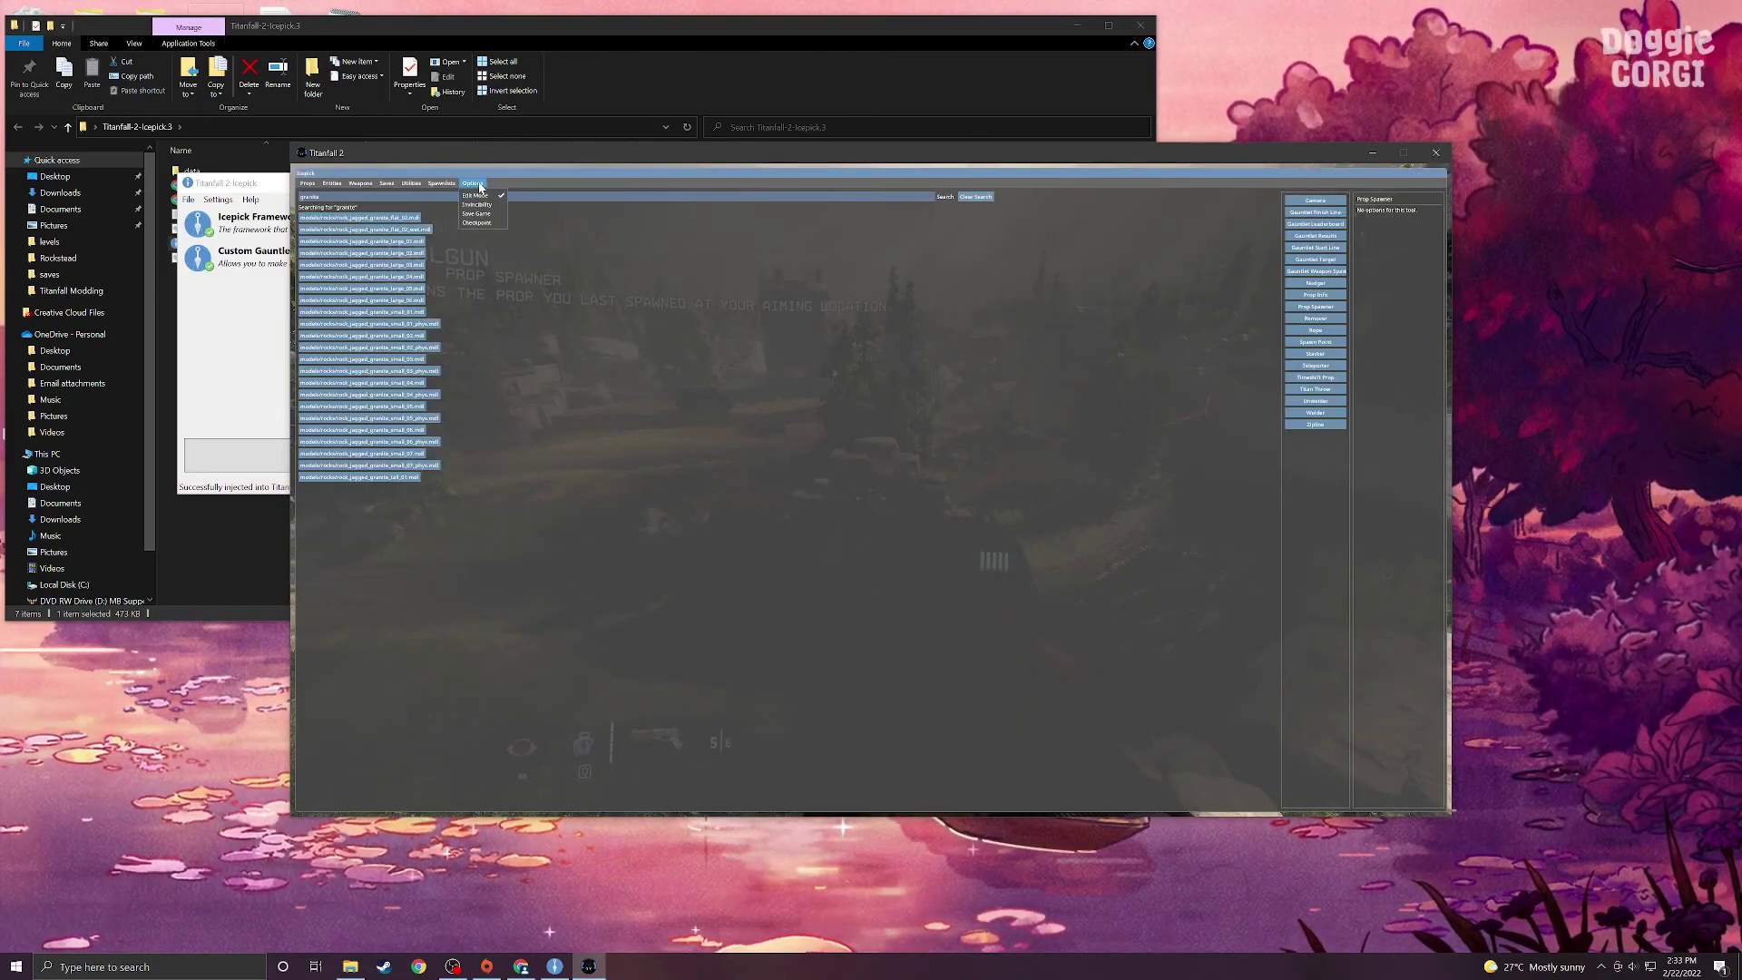
left_click(479, 214)
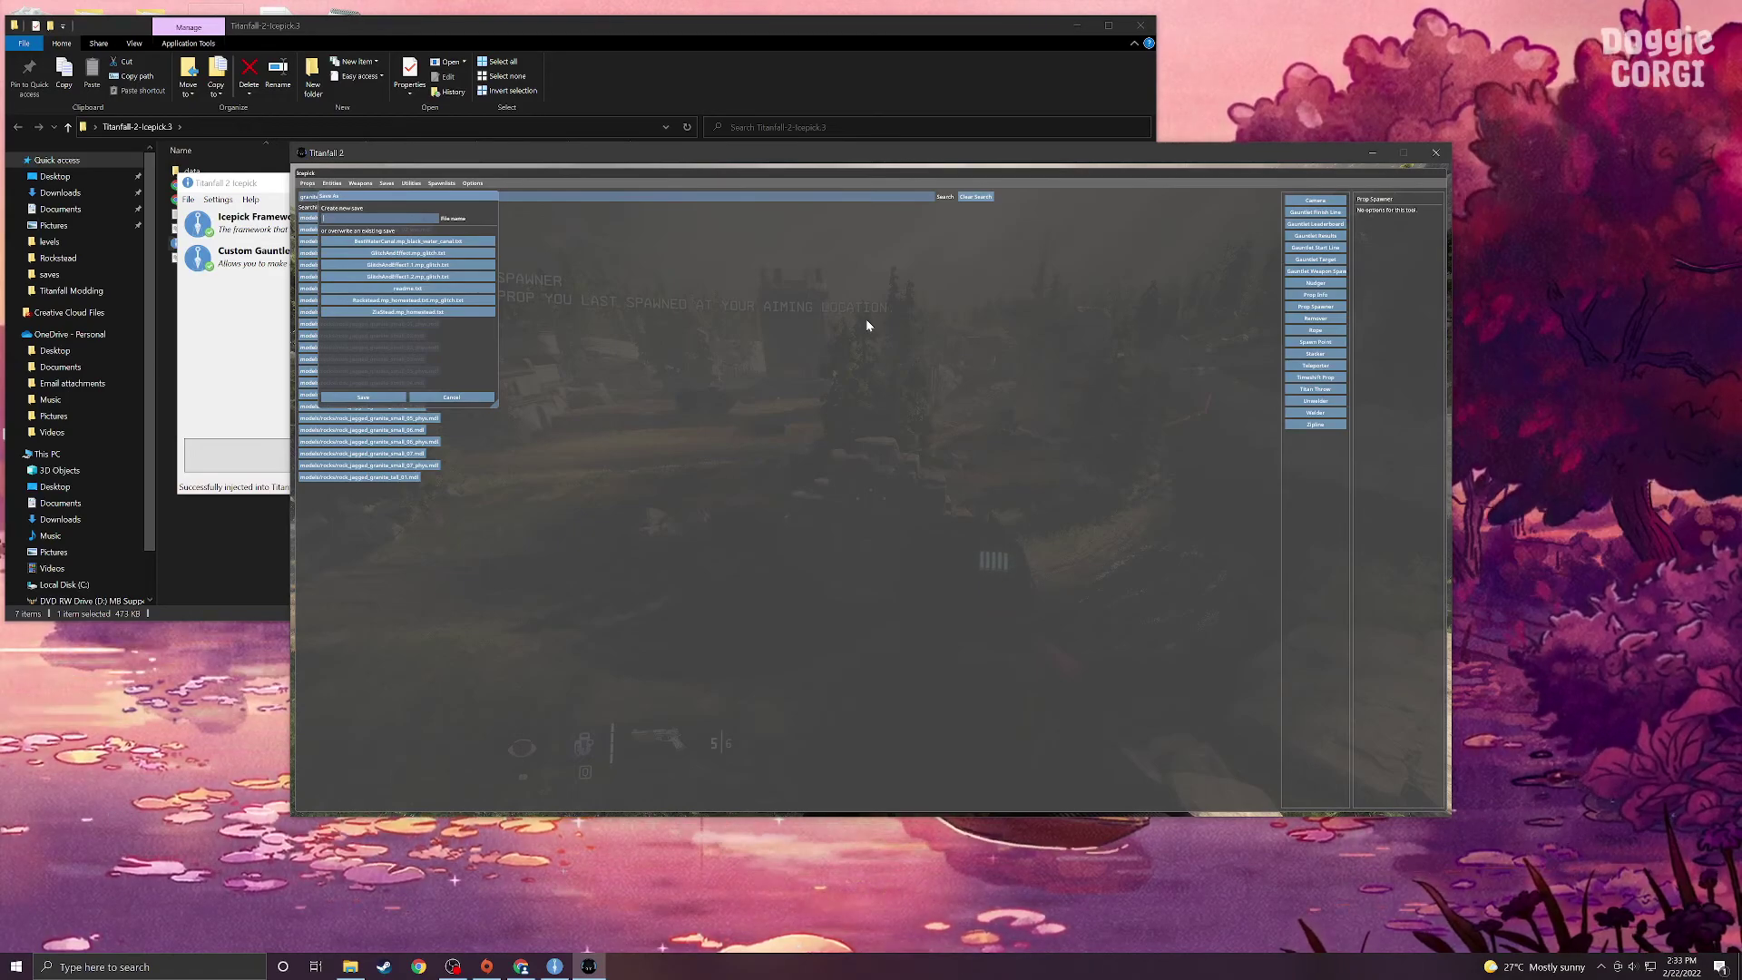
type("TutorialRocksHomestead")
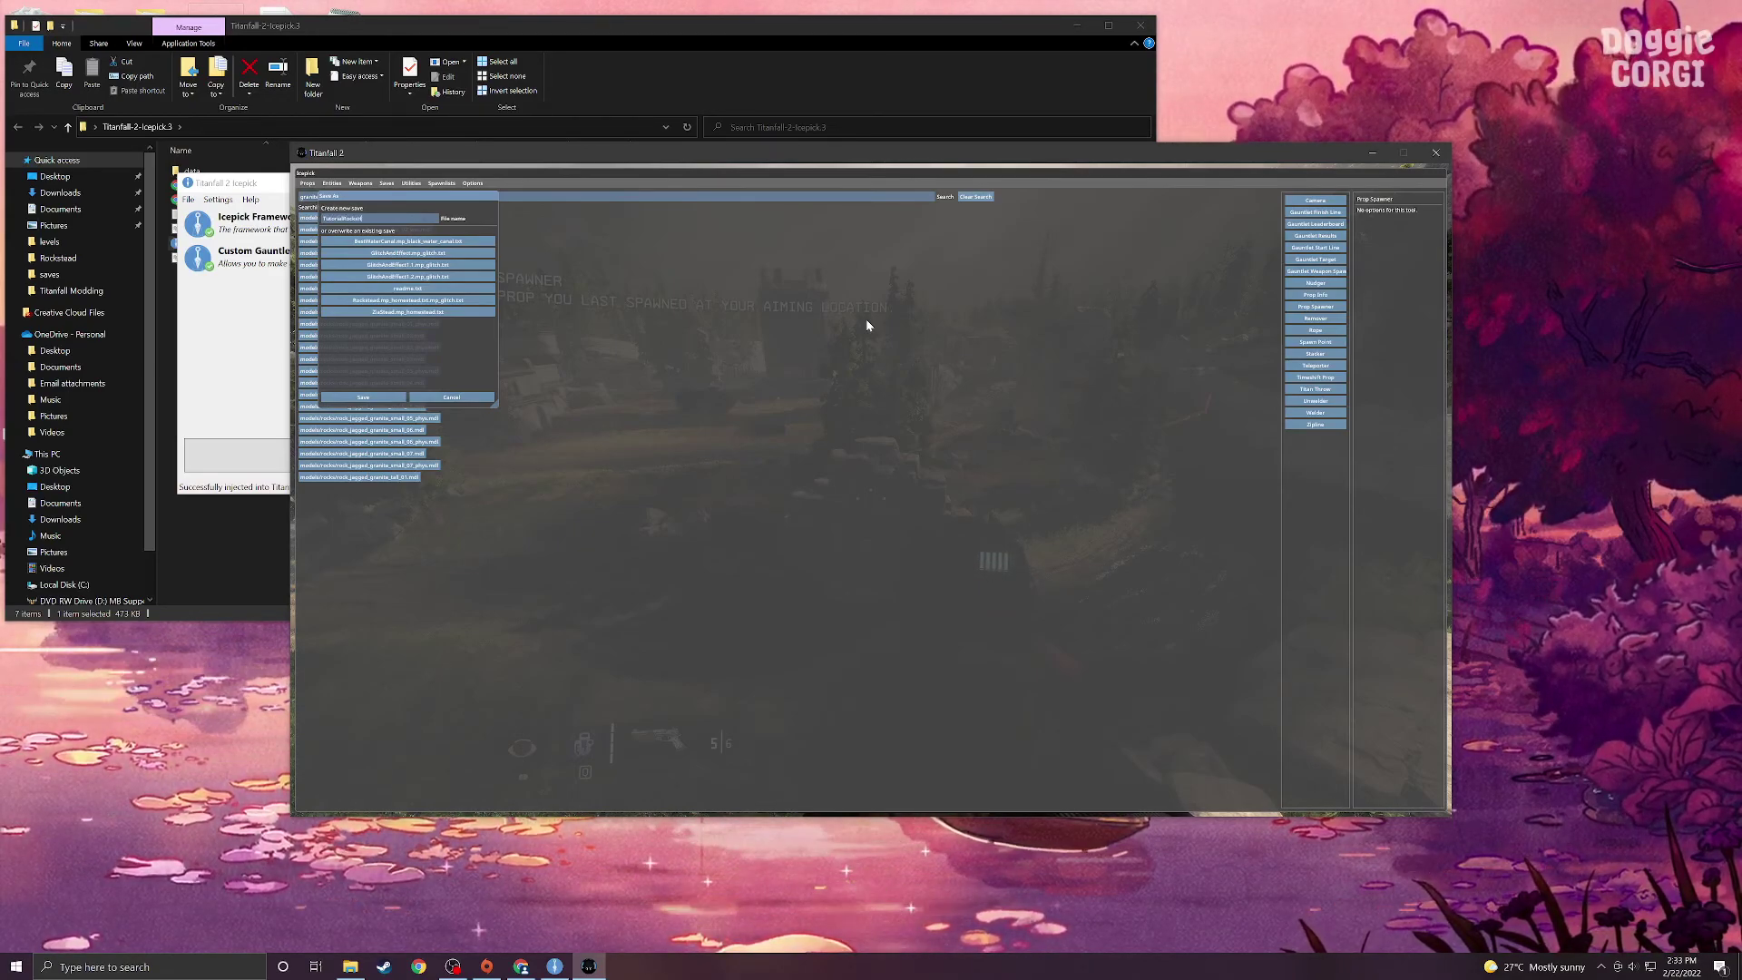
left_click(393, 397)
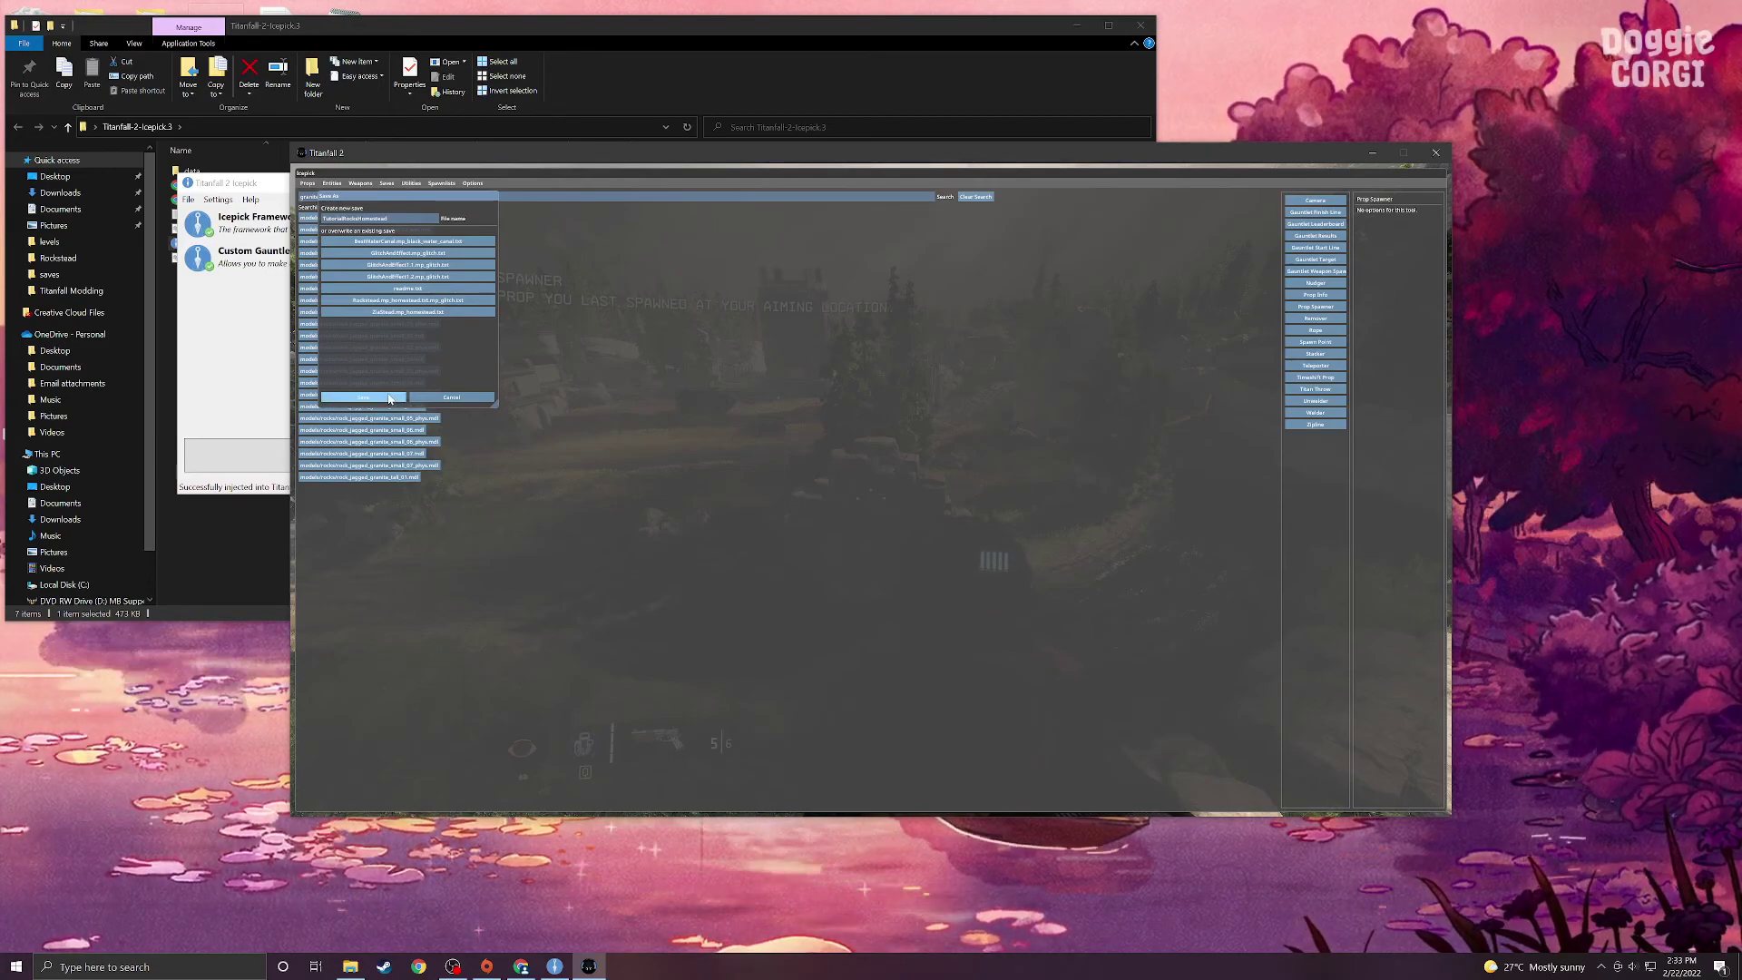
Step: Minimize the game and open the saves folder inside the data folder of Titanfall-2-Icepick.3
left_click(1373, 153)
left_click(956, 29)
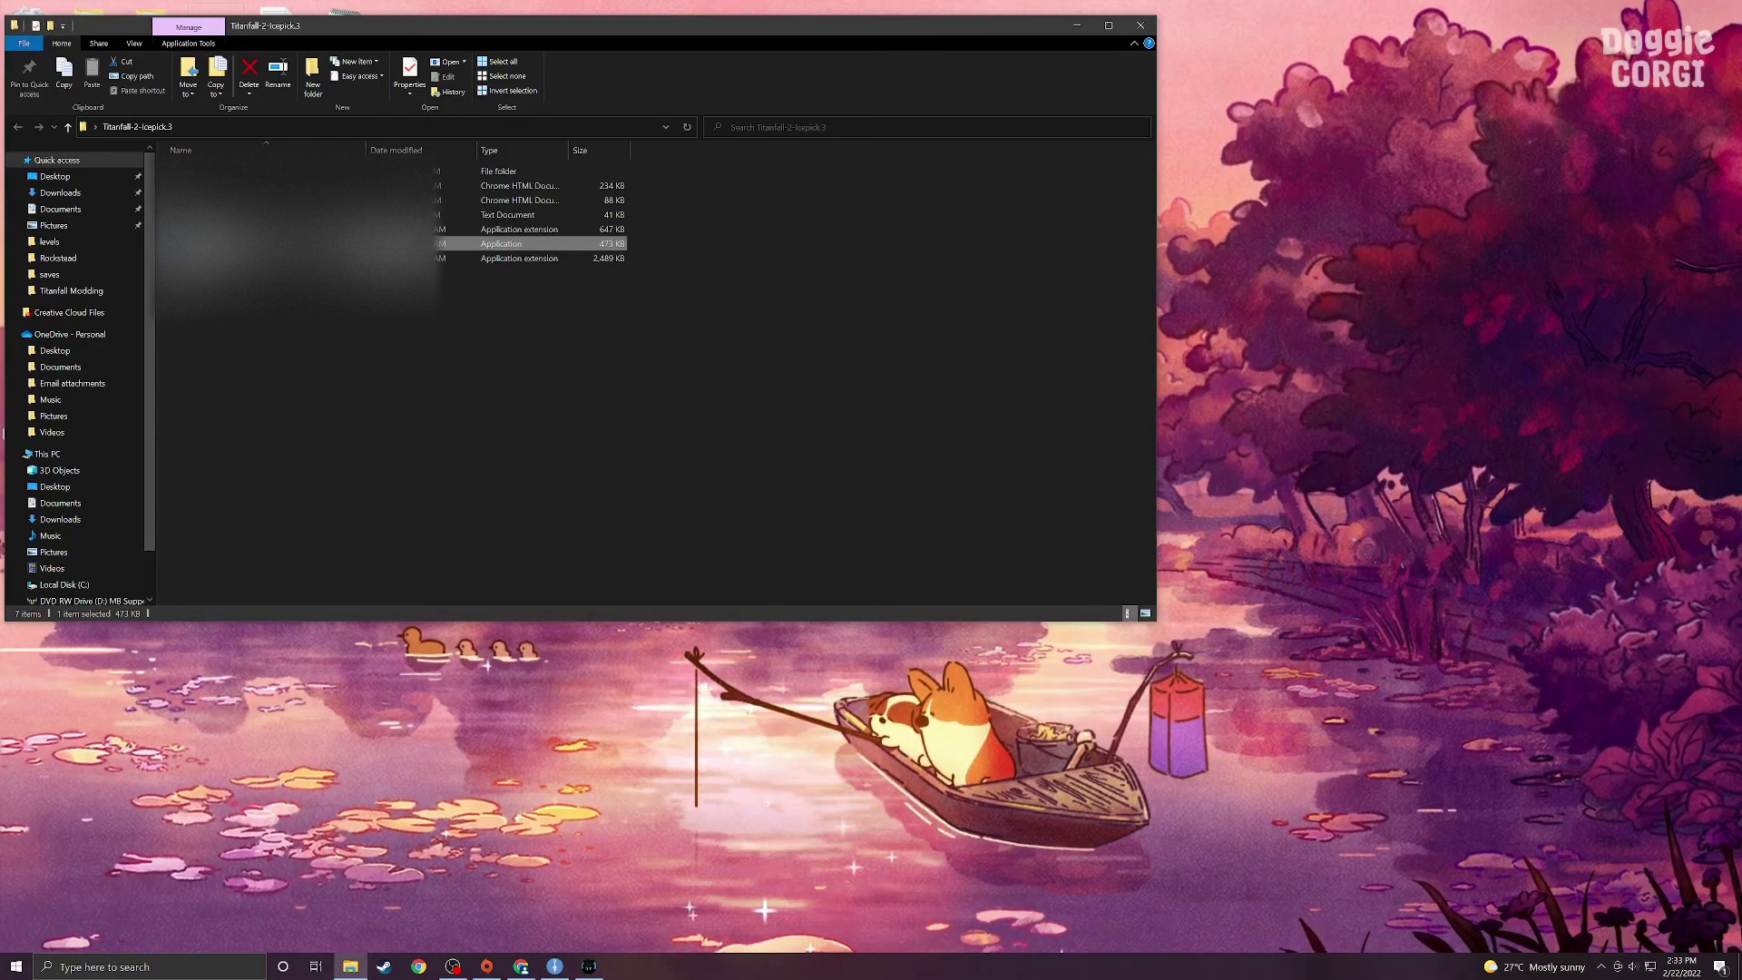
left_click_drag(480, 29, 584, 65)
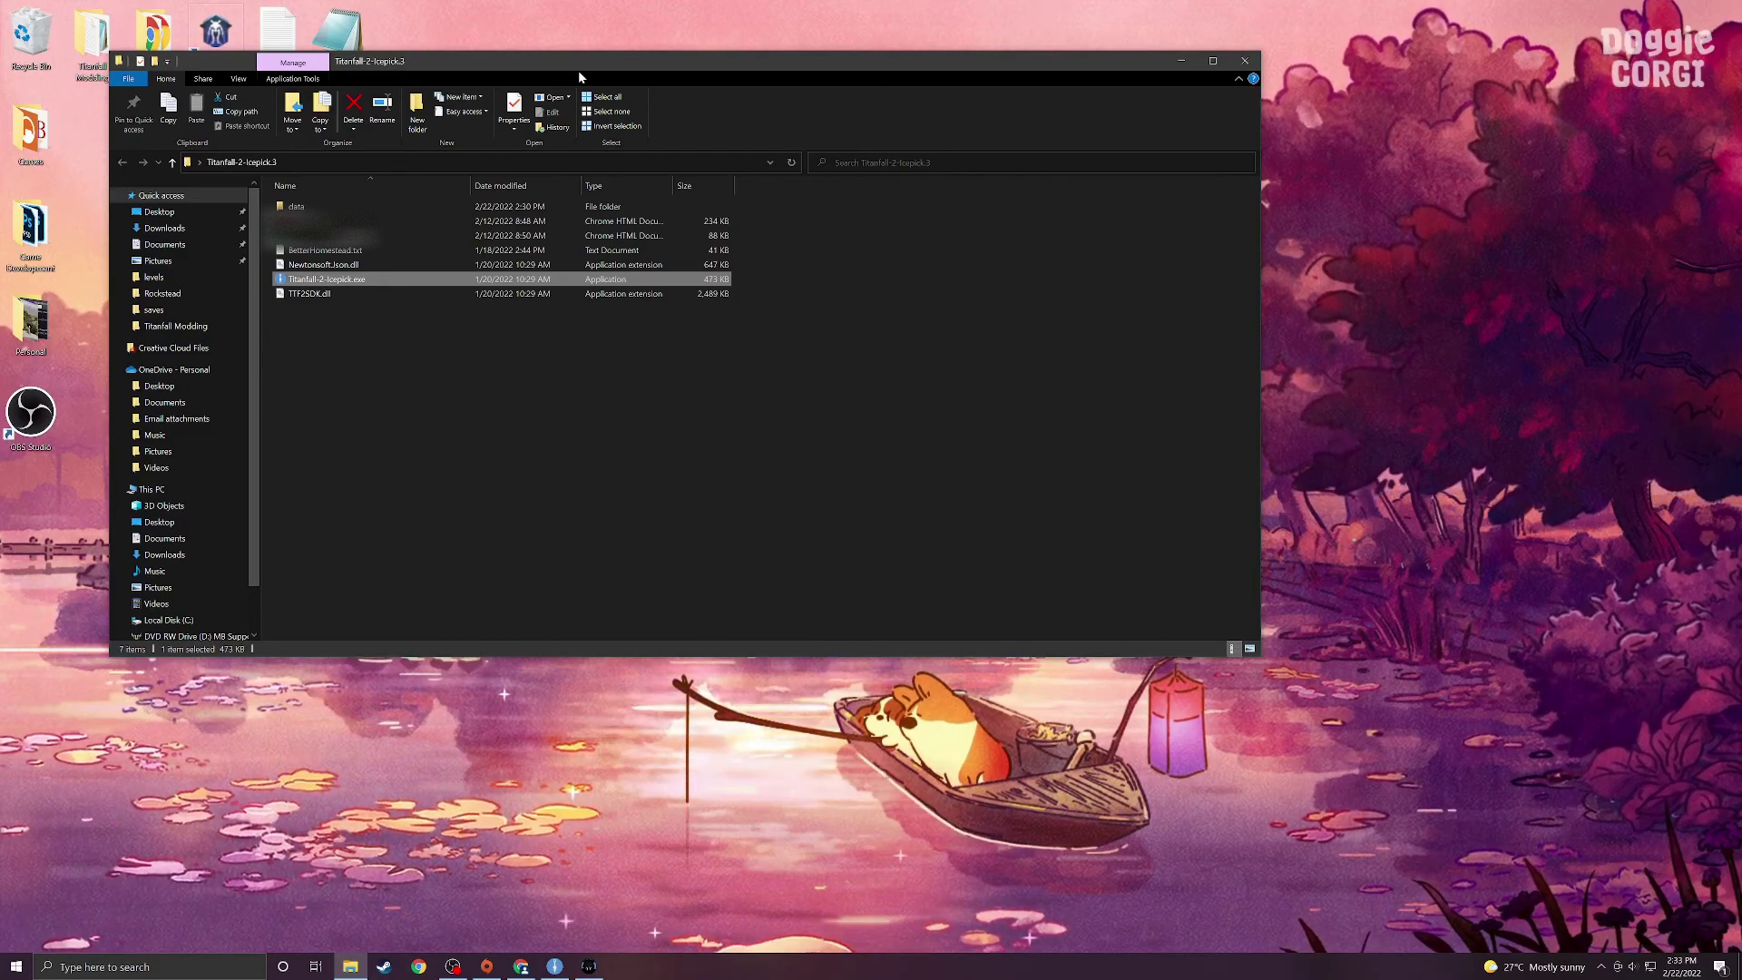
double_click(376, 211)
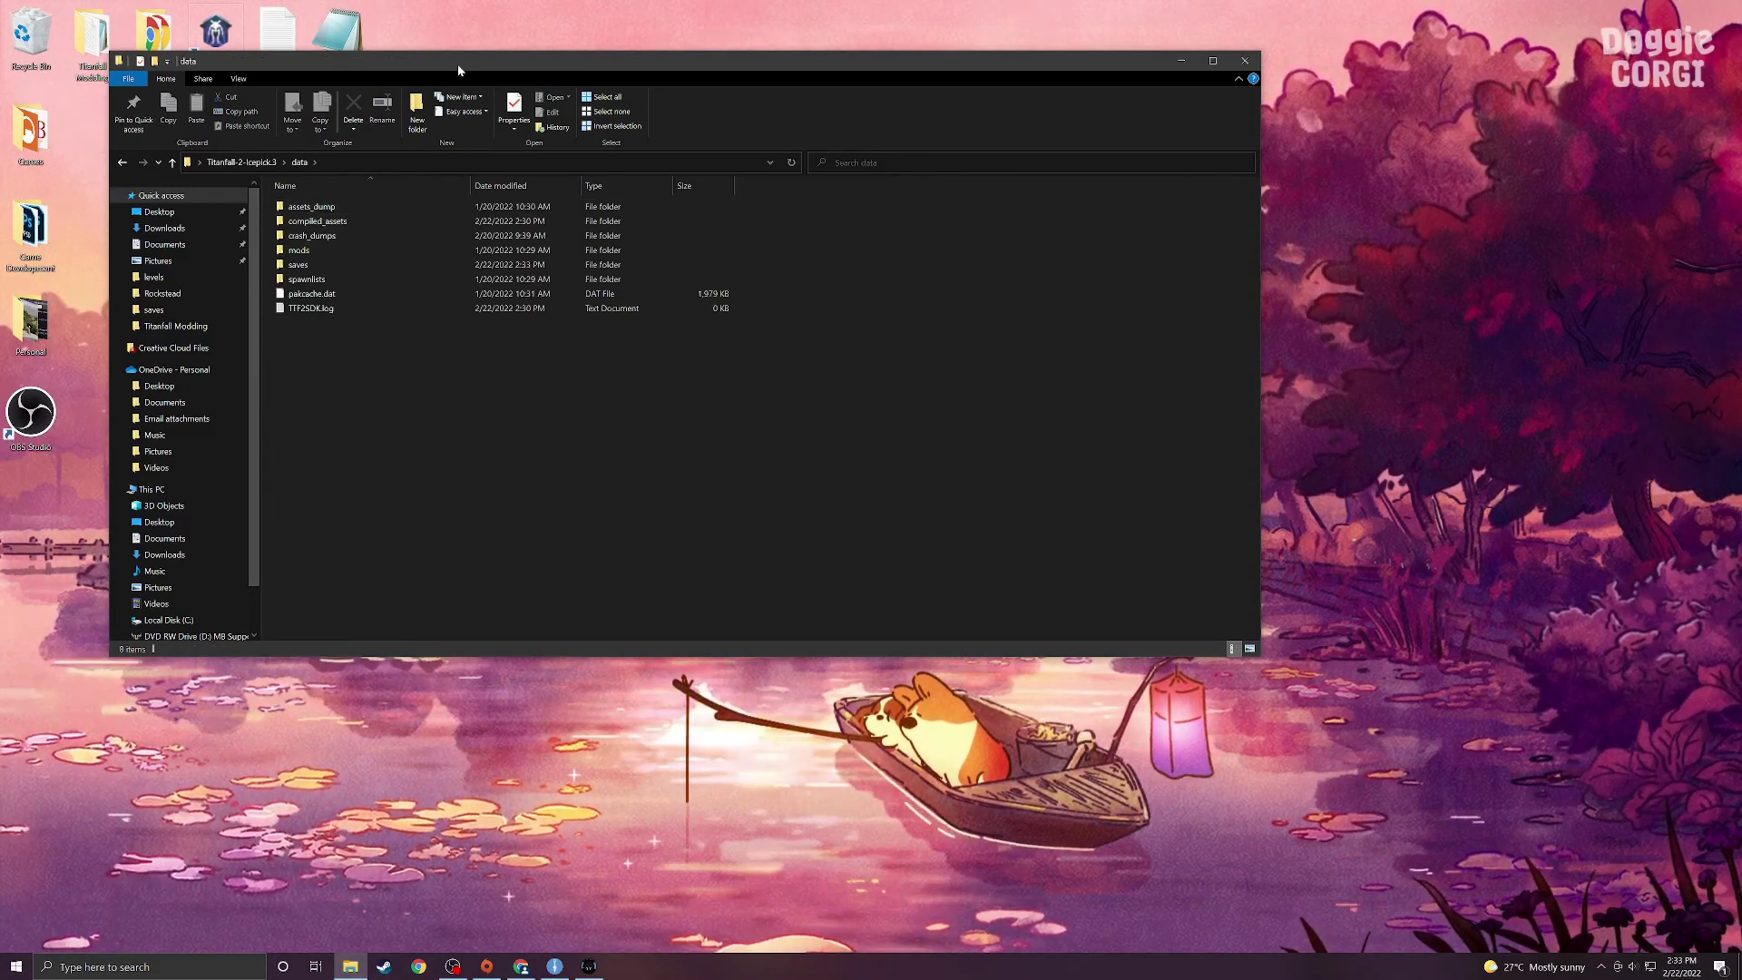
left_click_drag(219, 59, 275, 181)
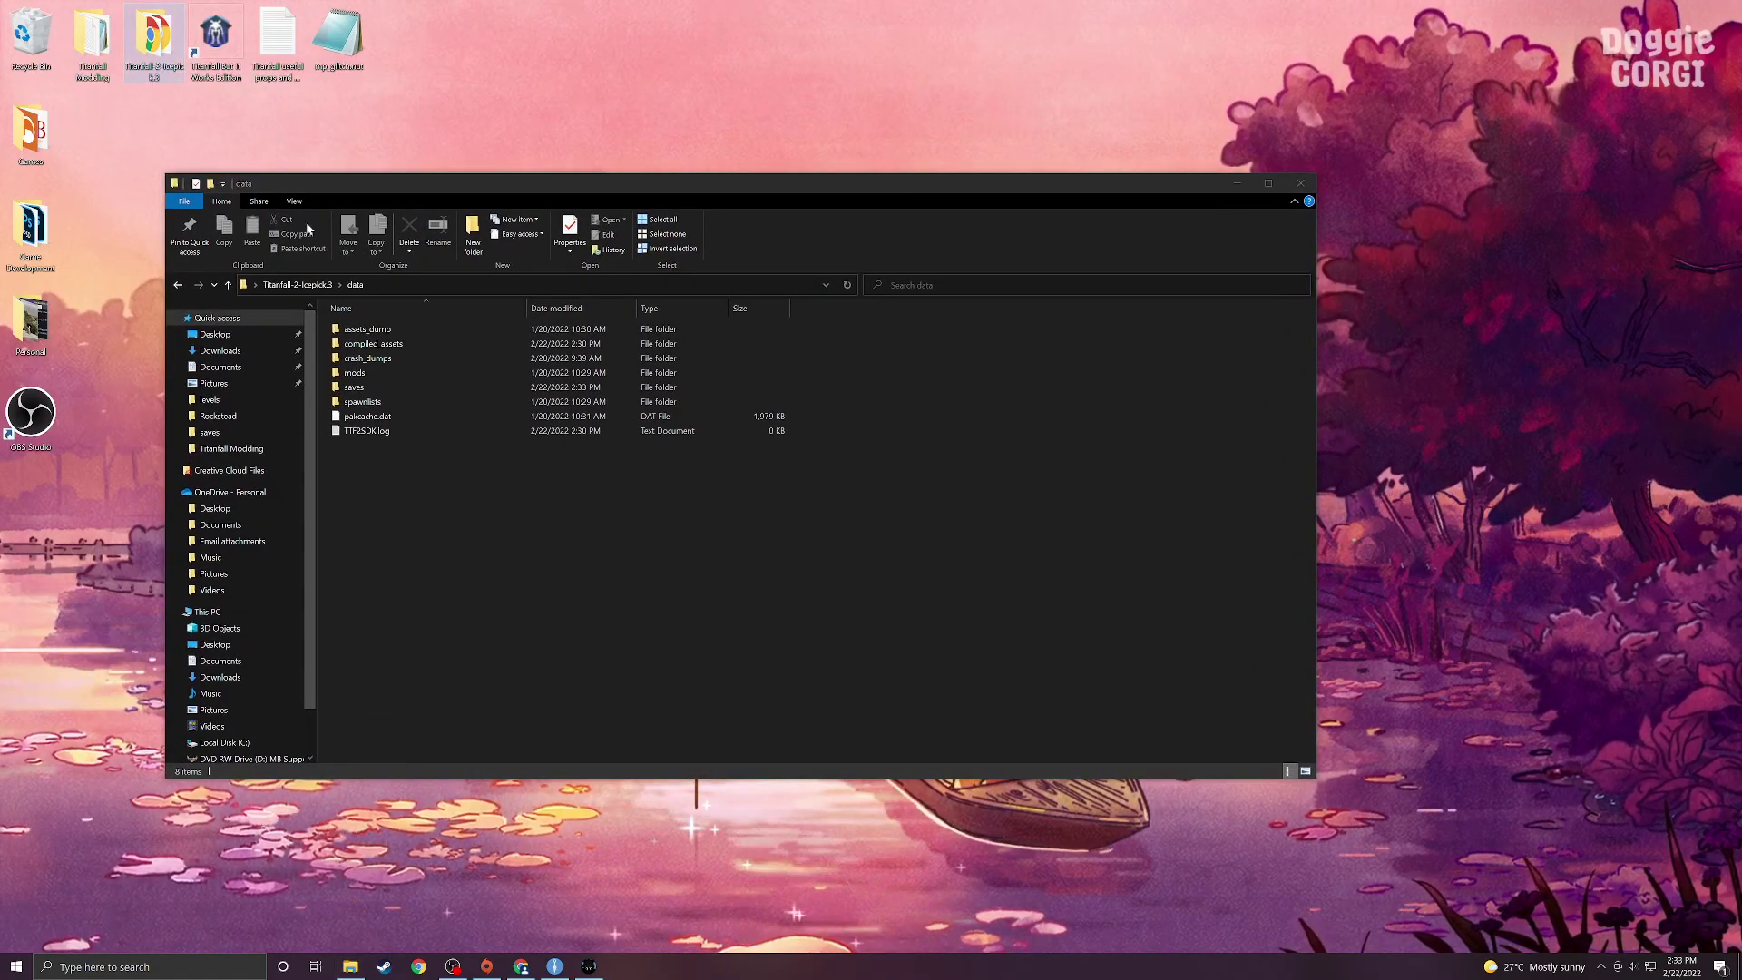
double_click(381, 388)
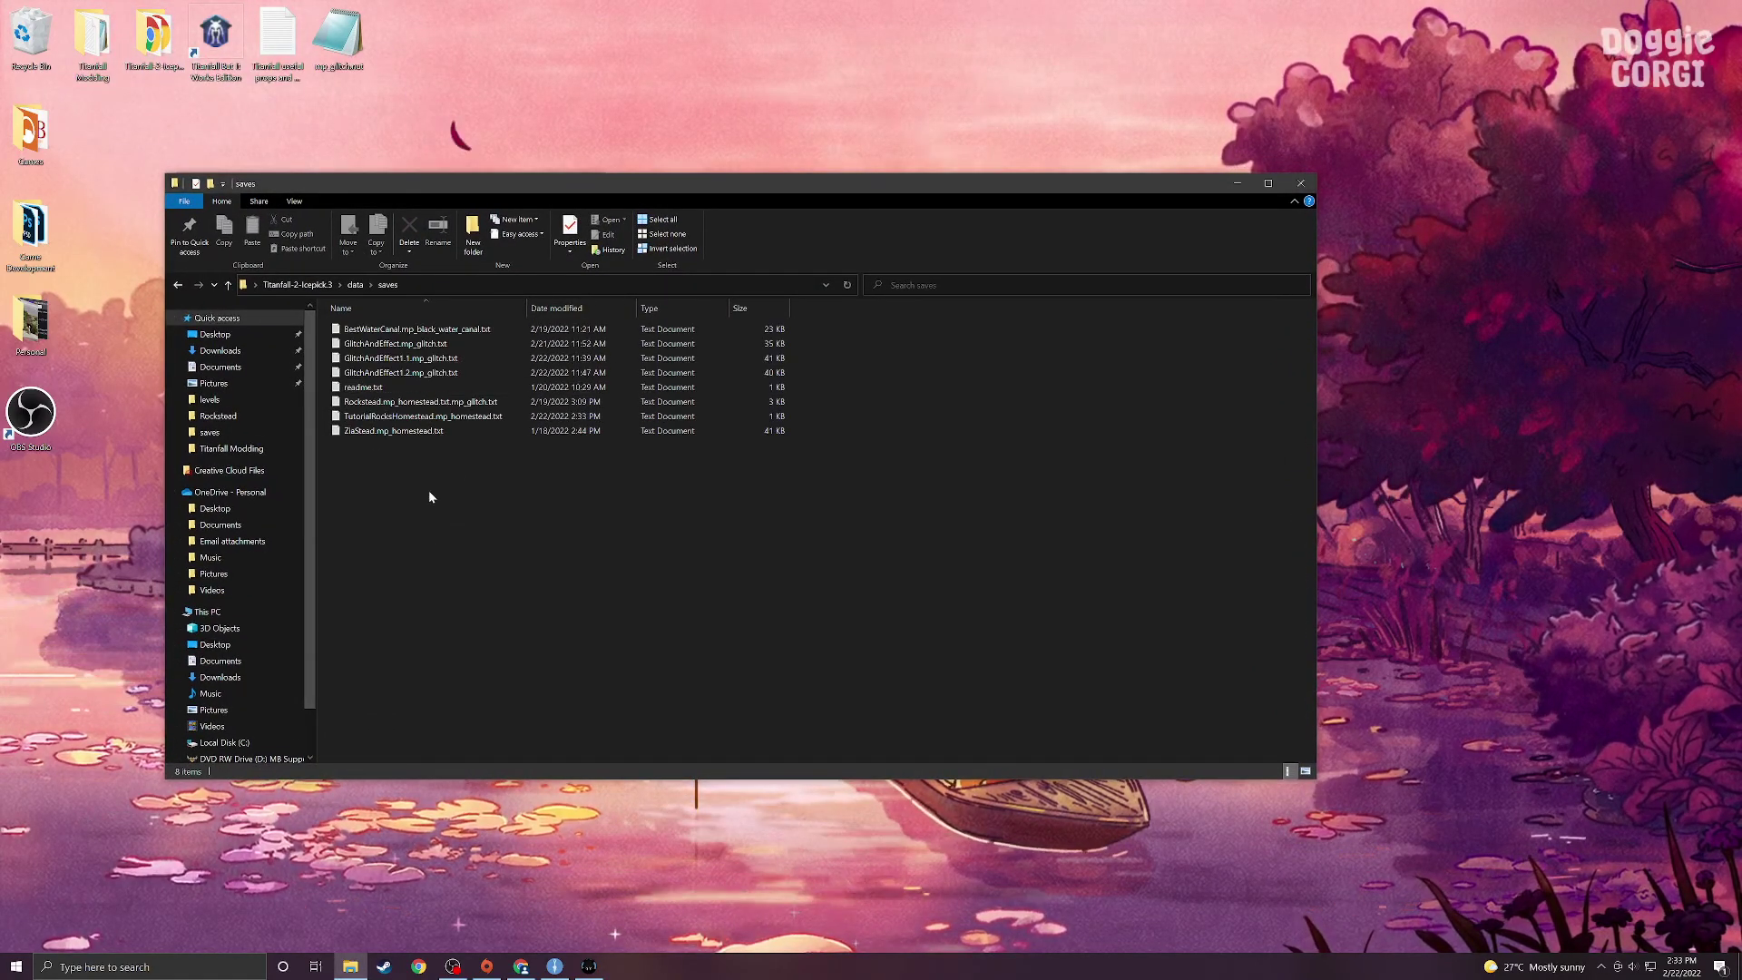
left_click_drag(430, 496, 381, 323)
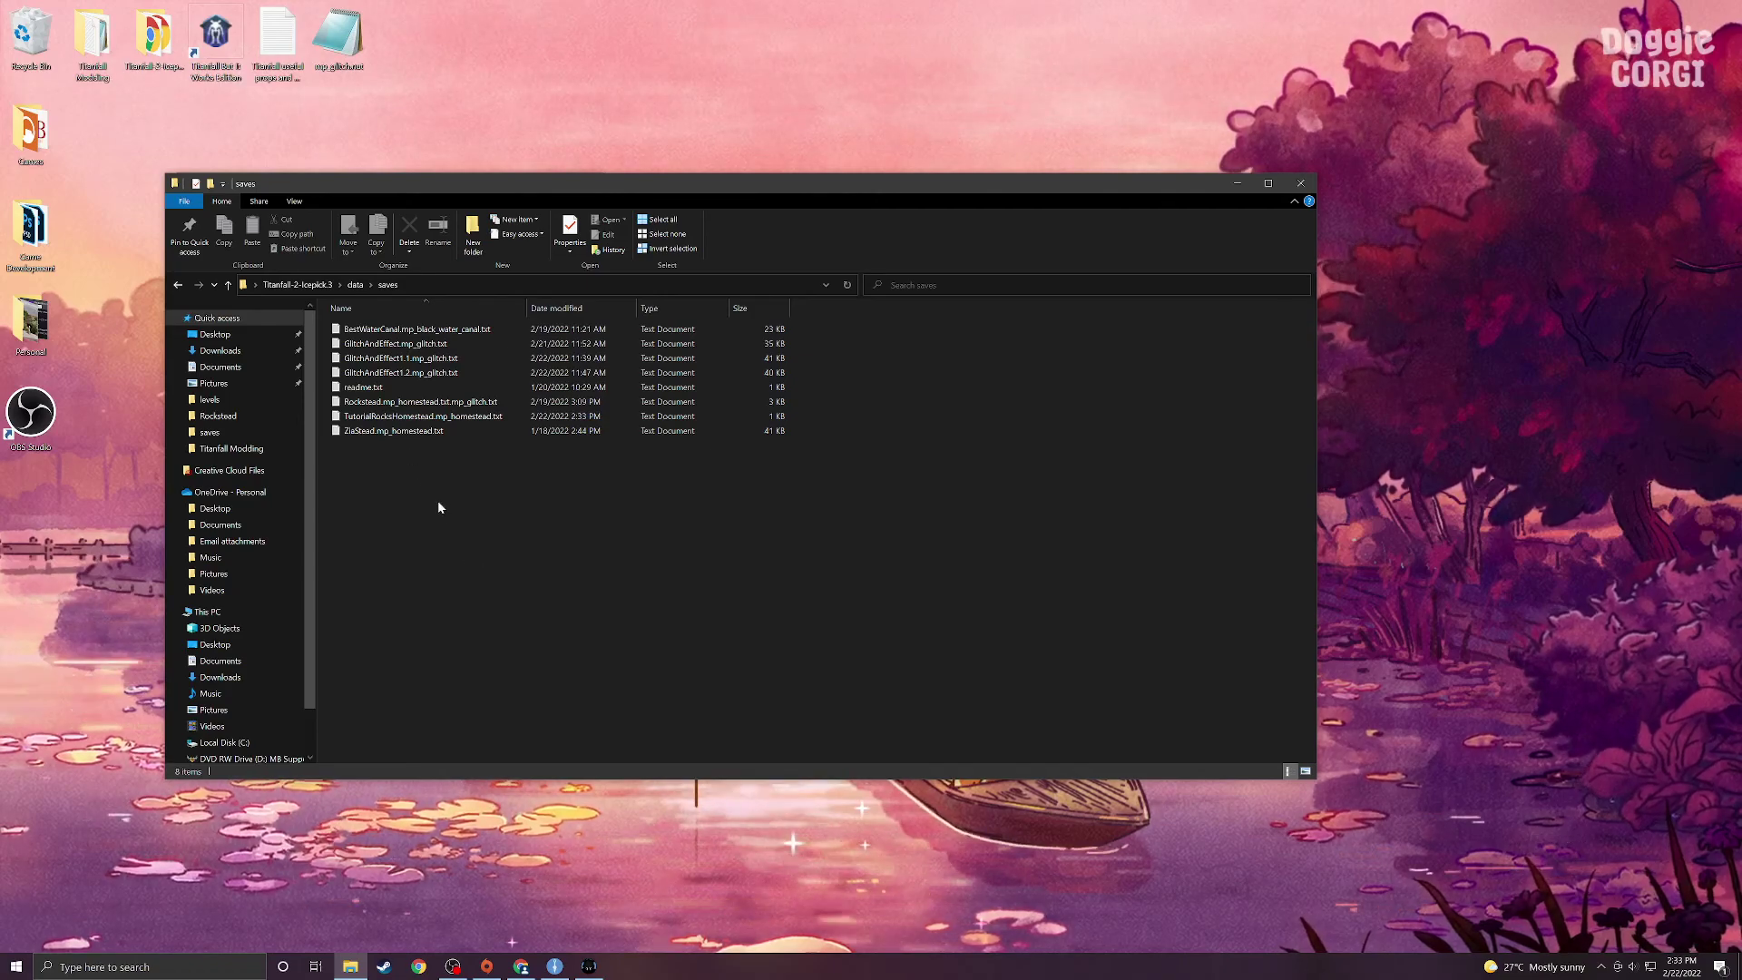
Step: Open the TutorialRocksHomestead.mp_homestead.txt save file and highlight the gauntlet lines below the prop entries
double_click(414, 417)
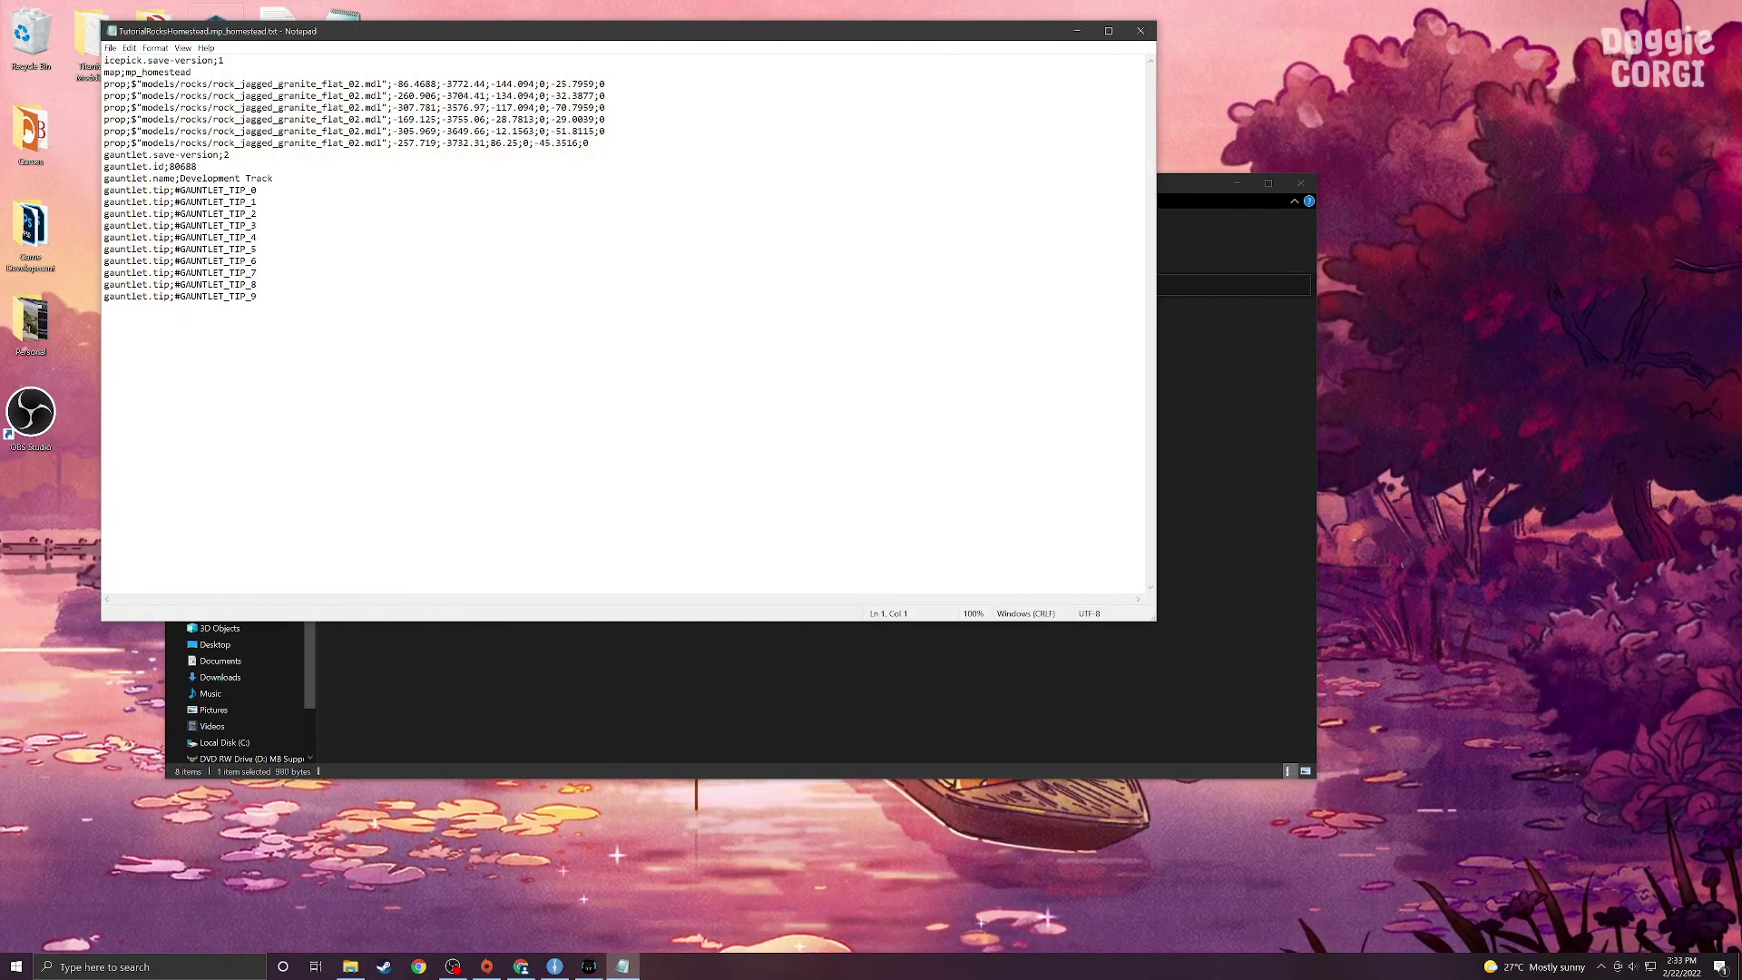
key("ctrl+a")
key("Right")
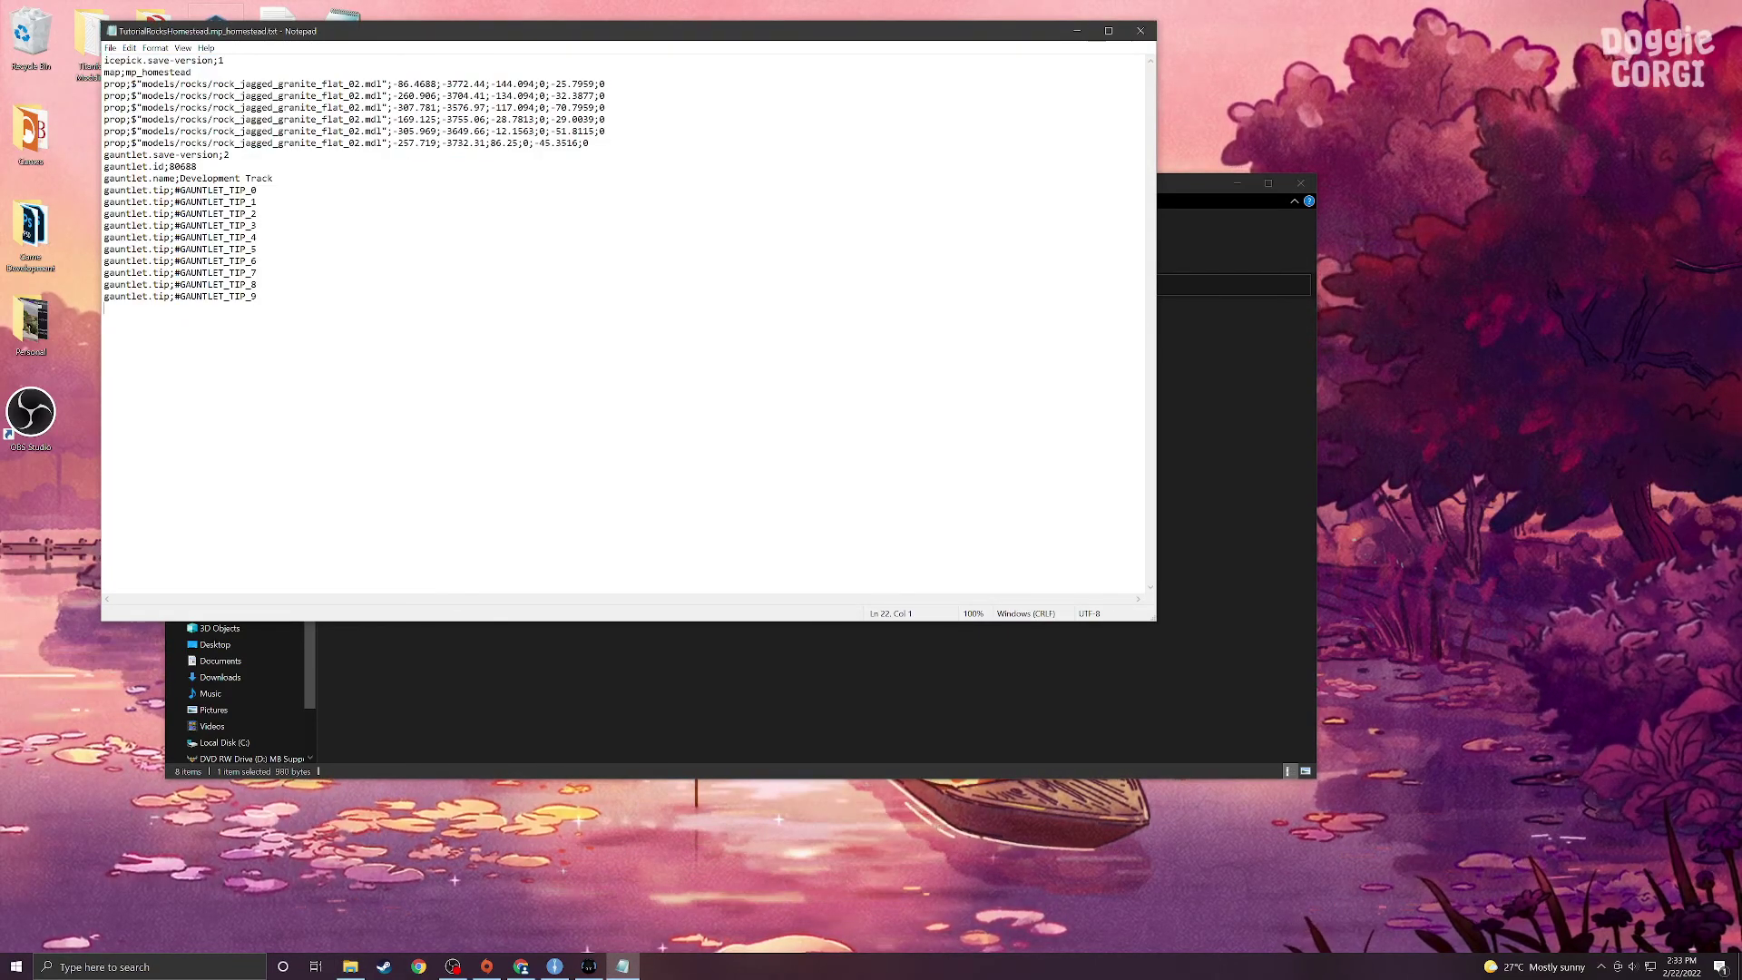
key("shift+Up")
key("shift+Up")
key("shift+Up")
key("shift+Up")
key("shift+Up")
key("shift+Up")
key("shift+Up")
key("shift+Up")
key("shift+Up")
key("shift+Up")
key("shift+Up")
key("shift+Up")
key("shift+Up")
left_click(259, 296)
left_click_drag(259, 296, 109, 143)
left_click(259, 296)
Step: Copy the save's text from the icepick.save-version line through the last prop entry, leaving out the gauntlet lines
left_click_drag(591, 143, 103, 60)
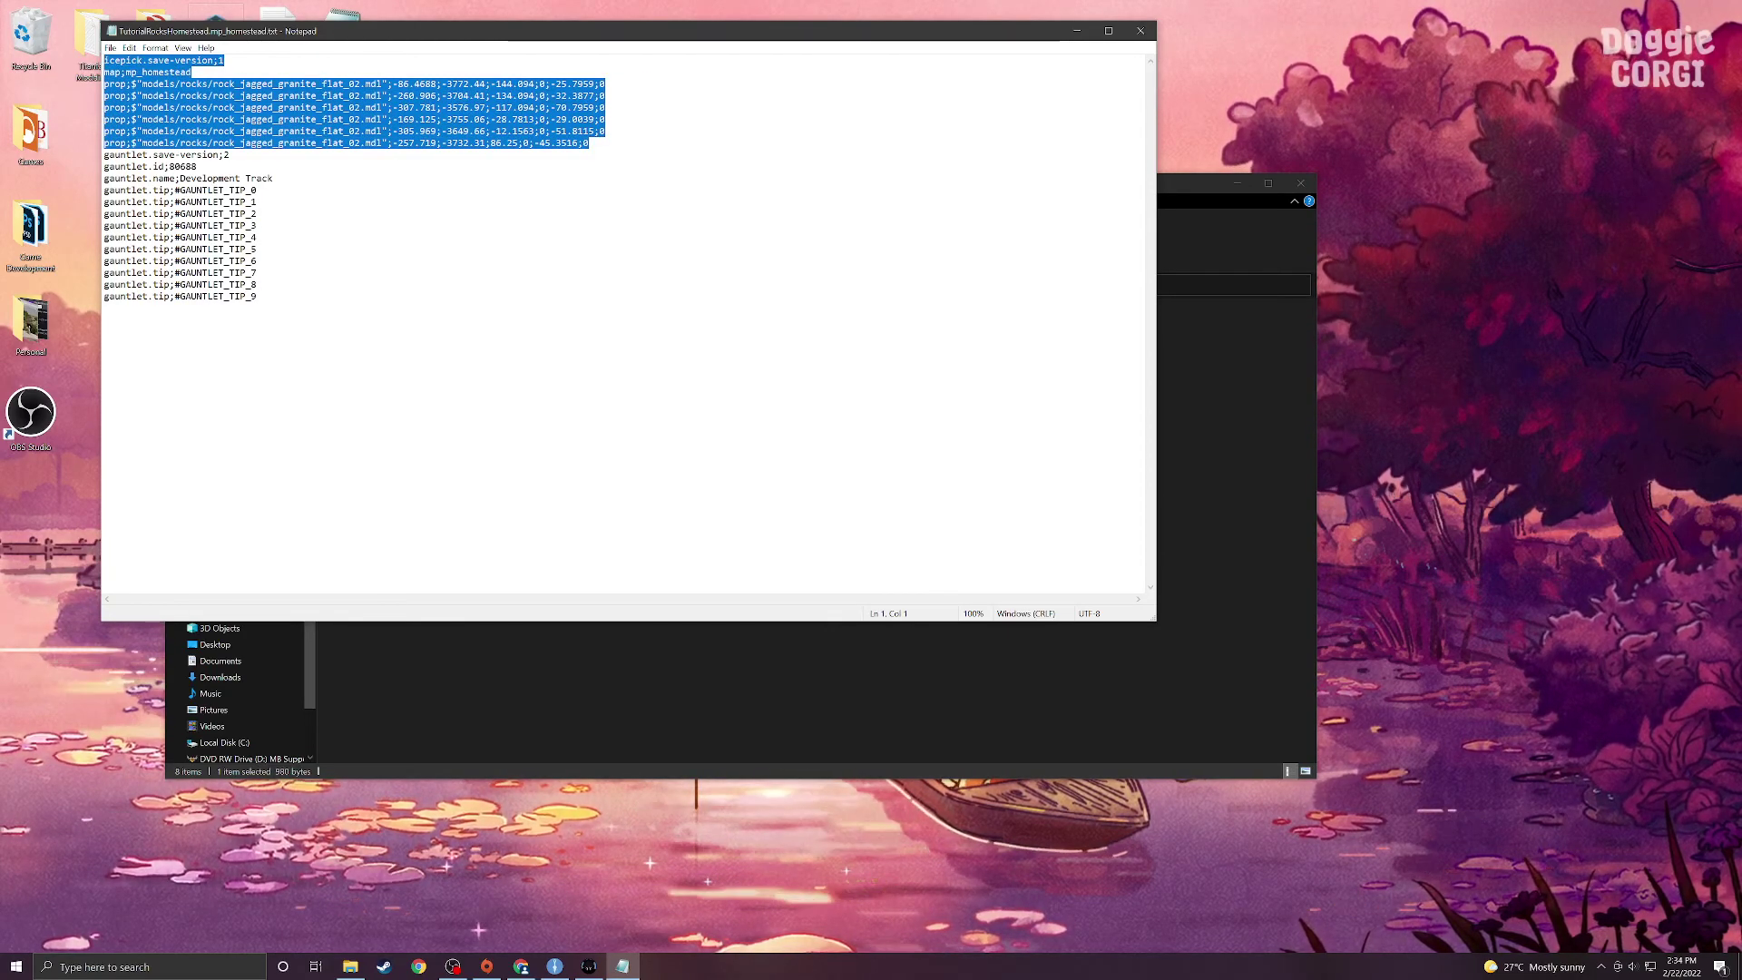
right_click(178, 105)
left_click(206, 144)
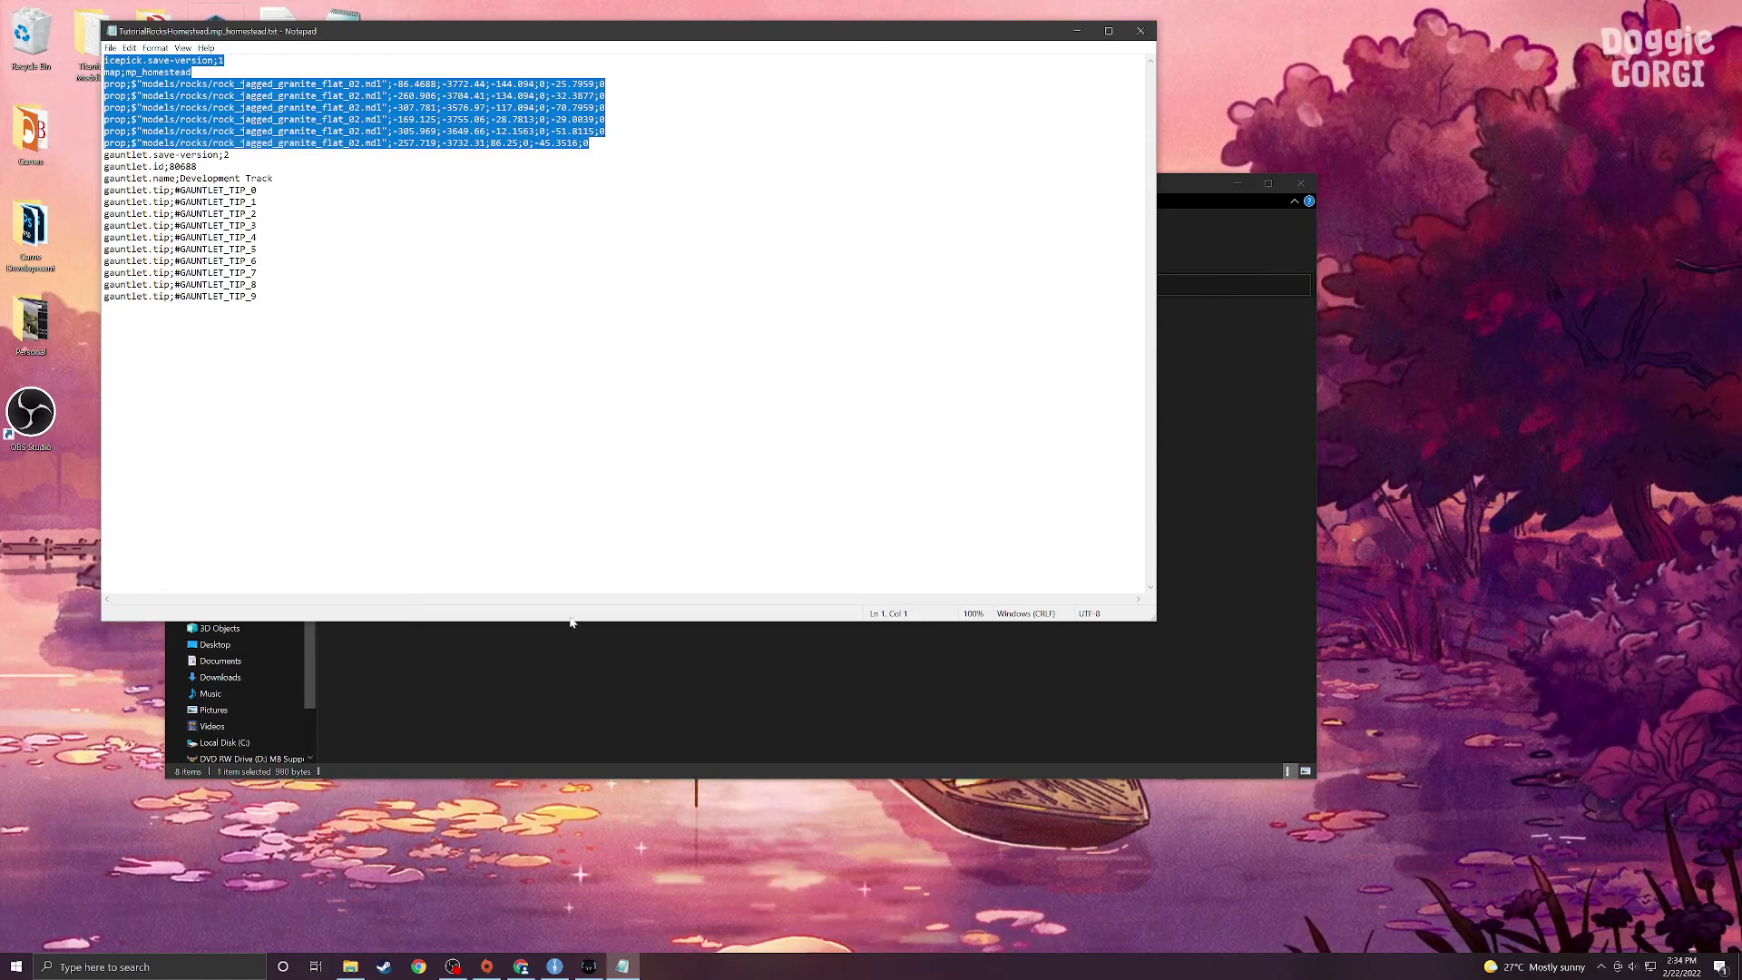
Step: Switch to the Icepick Map Converter page in the browser, paste in the copied save text and convert it
left_click(564, 853)
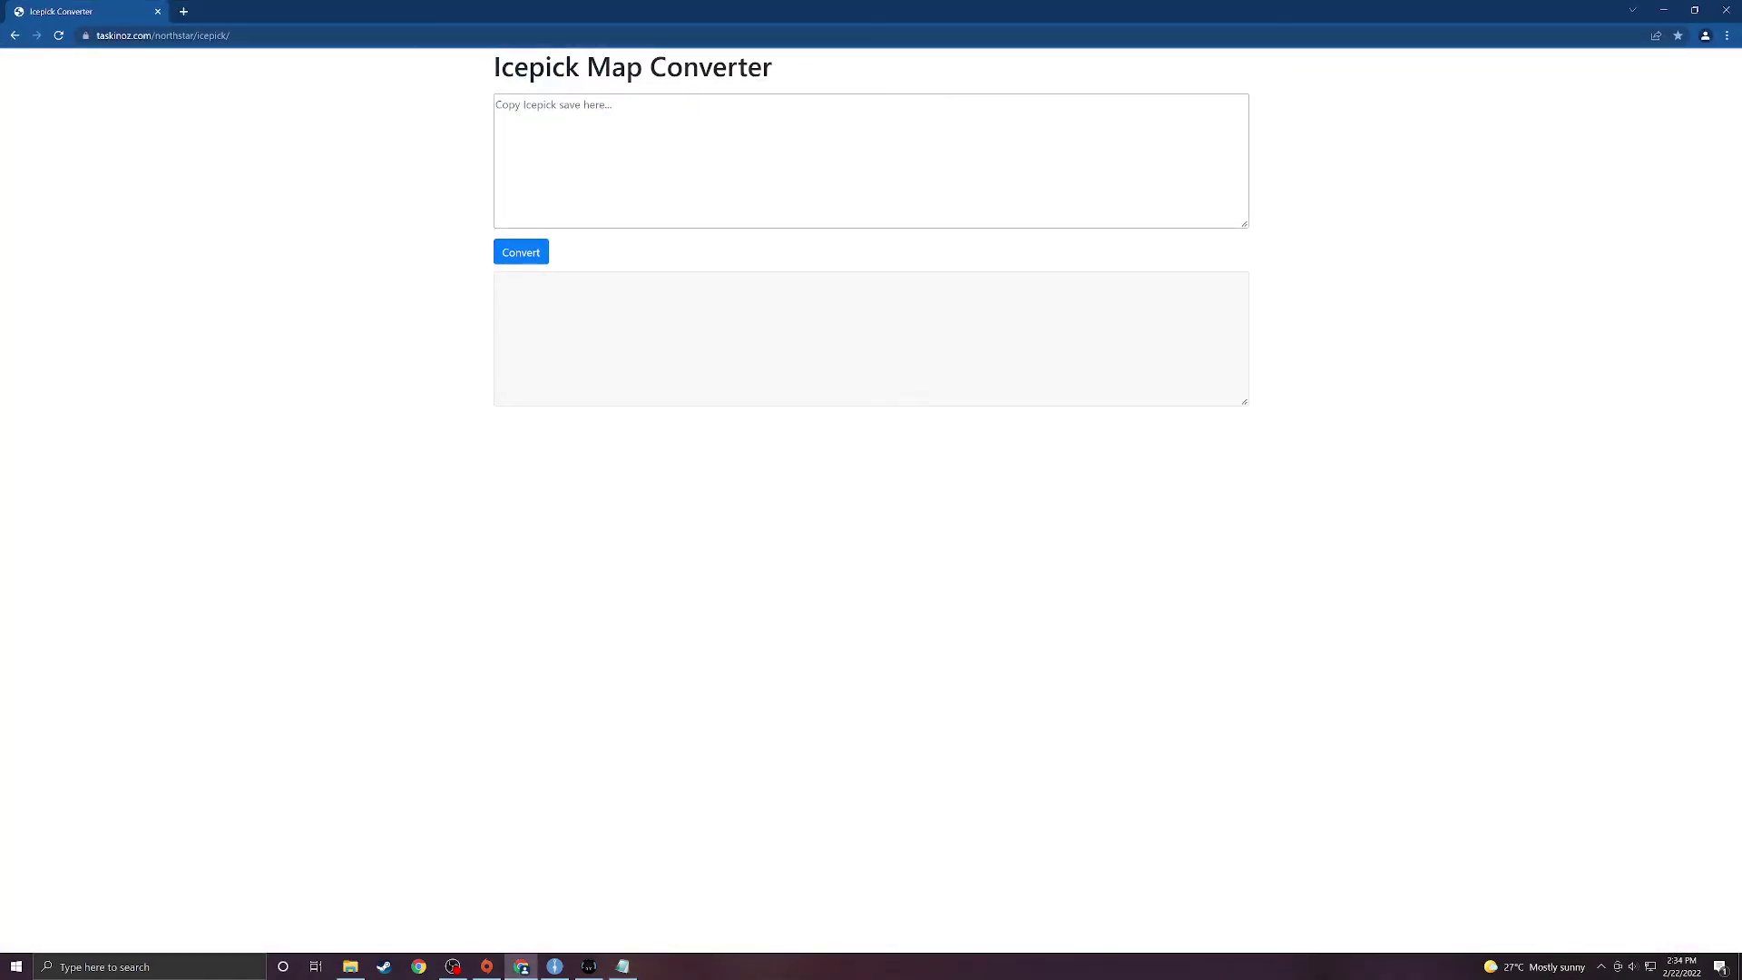
left_click(497, 105)
key("ctrl+v")
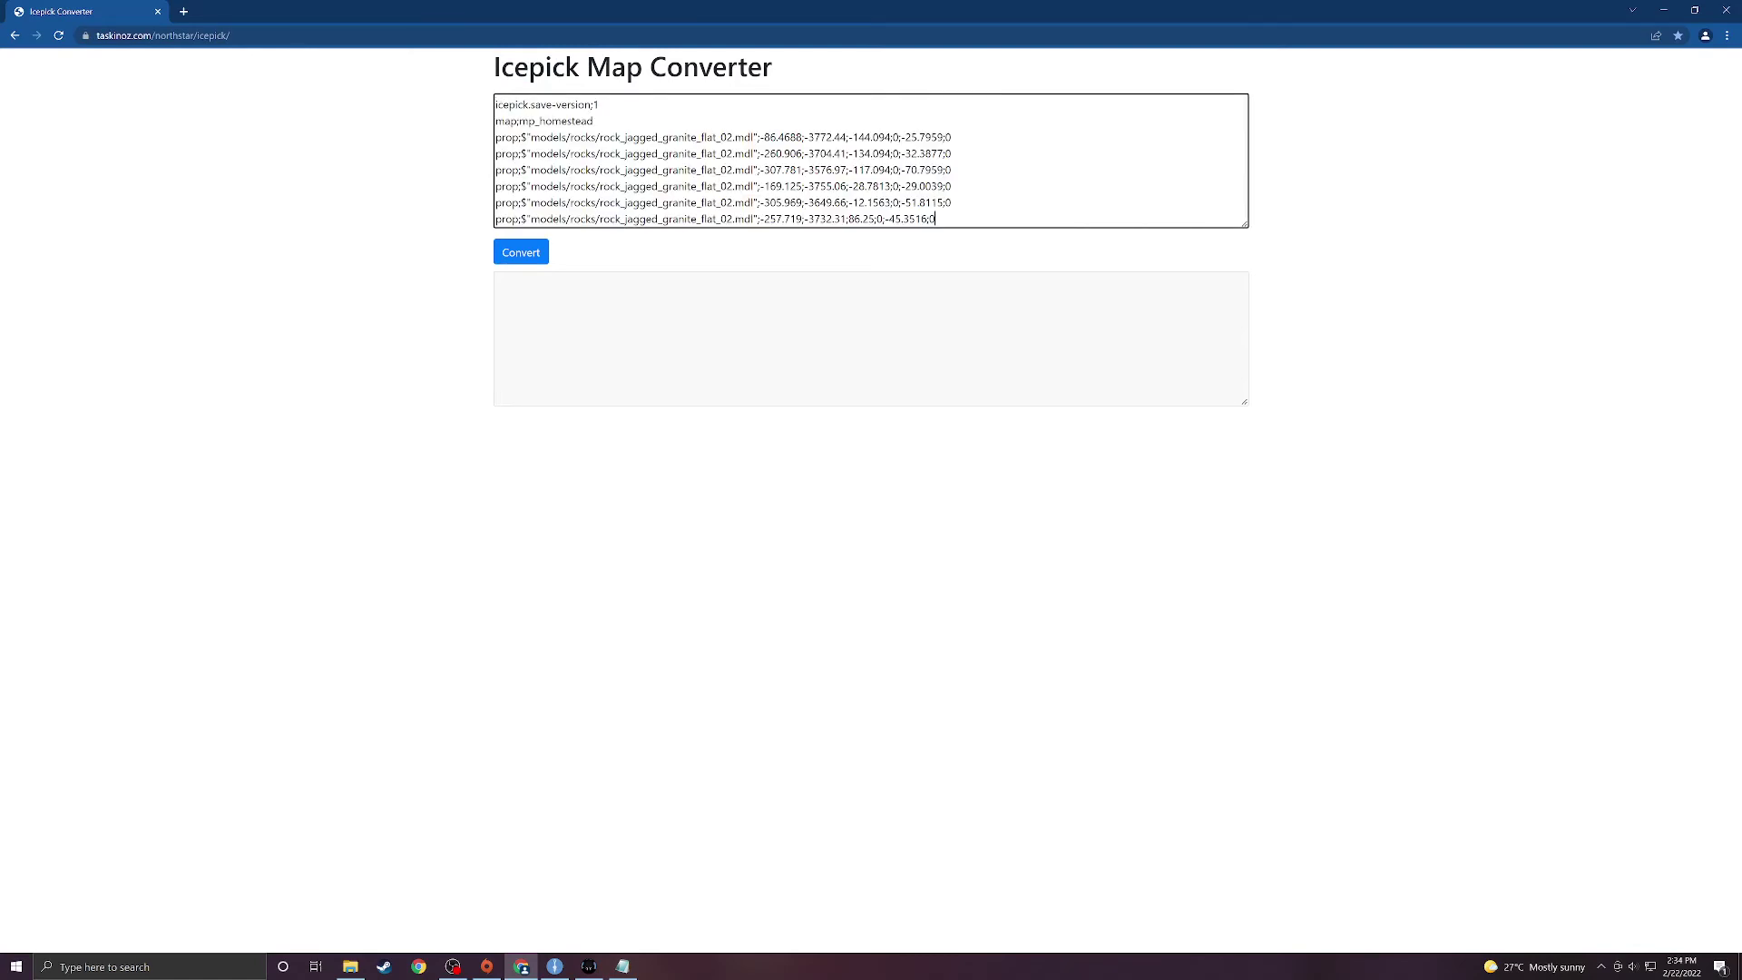
left_click(521, 252)
scroll(819, 351, "down", 5)
scroll(808, 327, "up", 5)
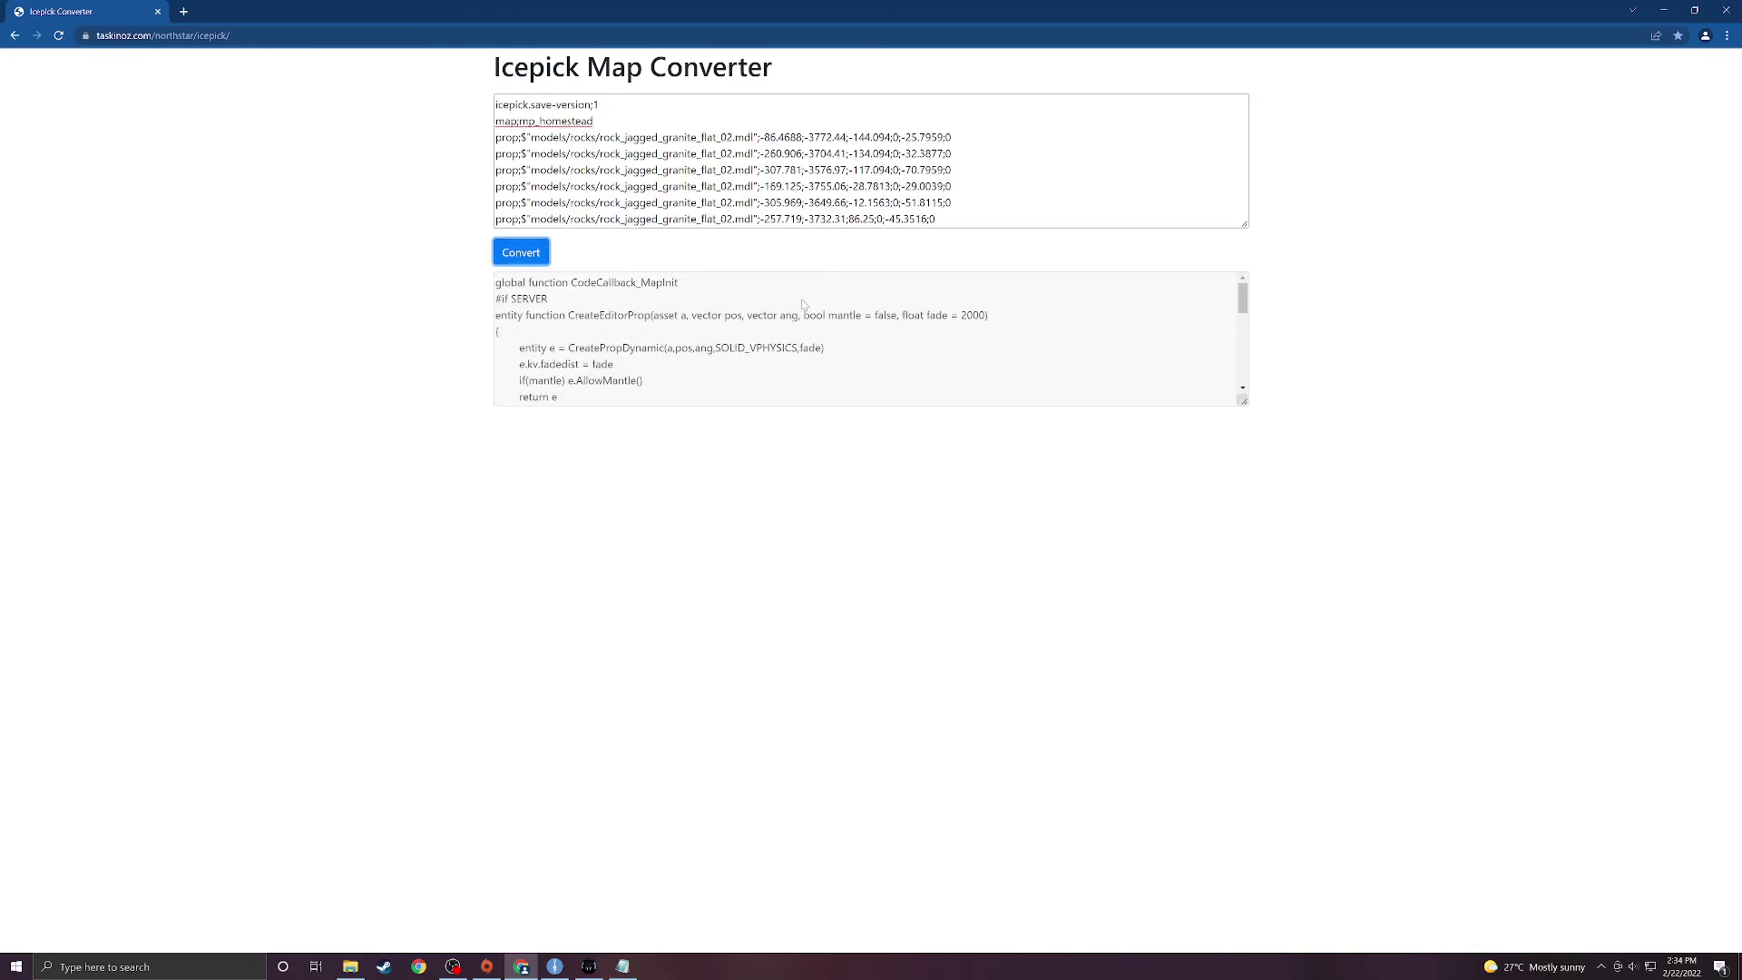
Step: Copy the whole converted script, minimize the browser and close the TutorialRocksHomestead save file
left_click(803, 305)
key("ctrl+a")
scroll(898, 324, "down", 5)
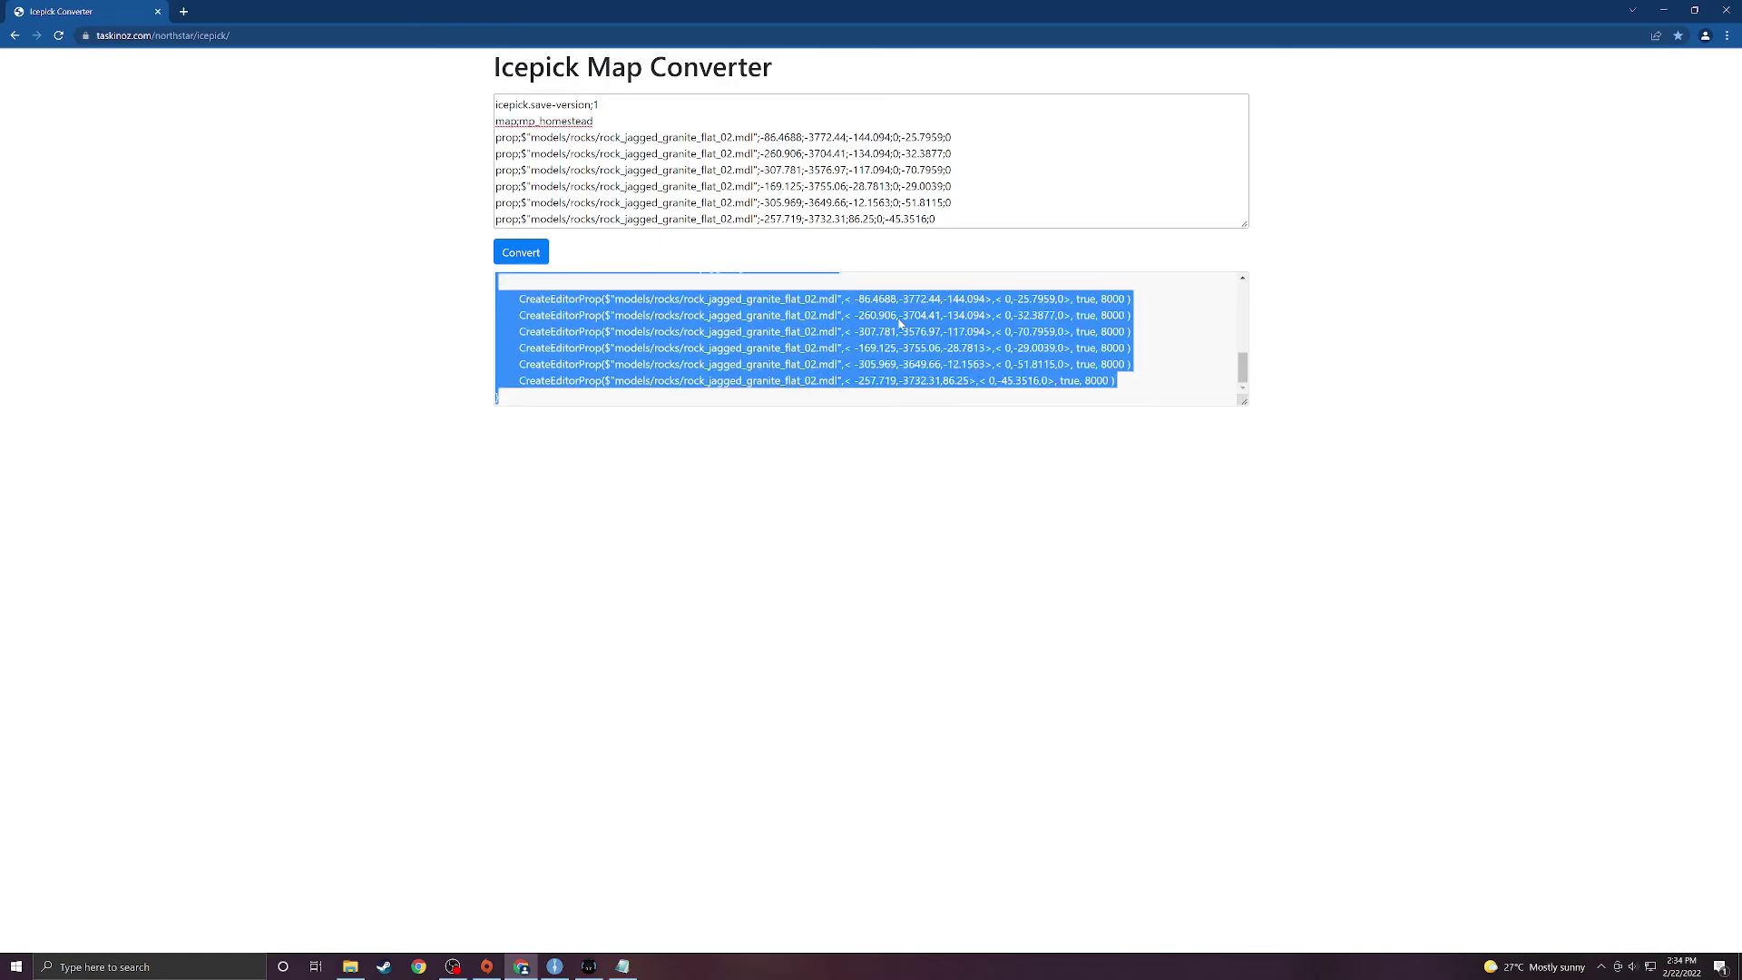
left_click(1665, 9)
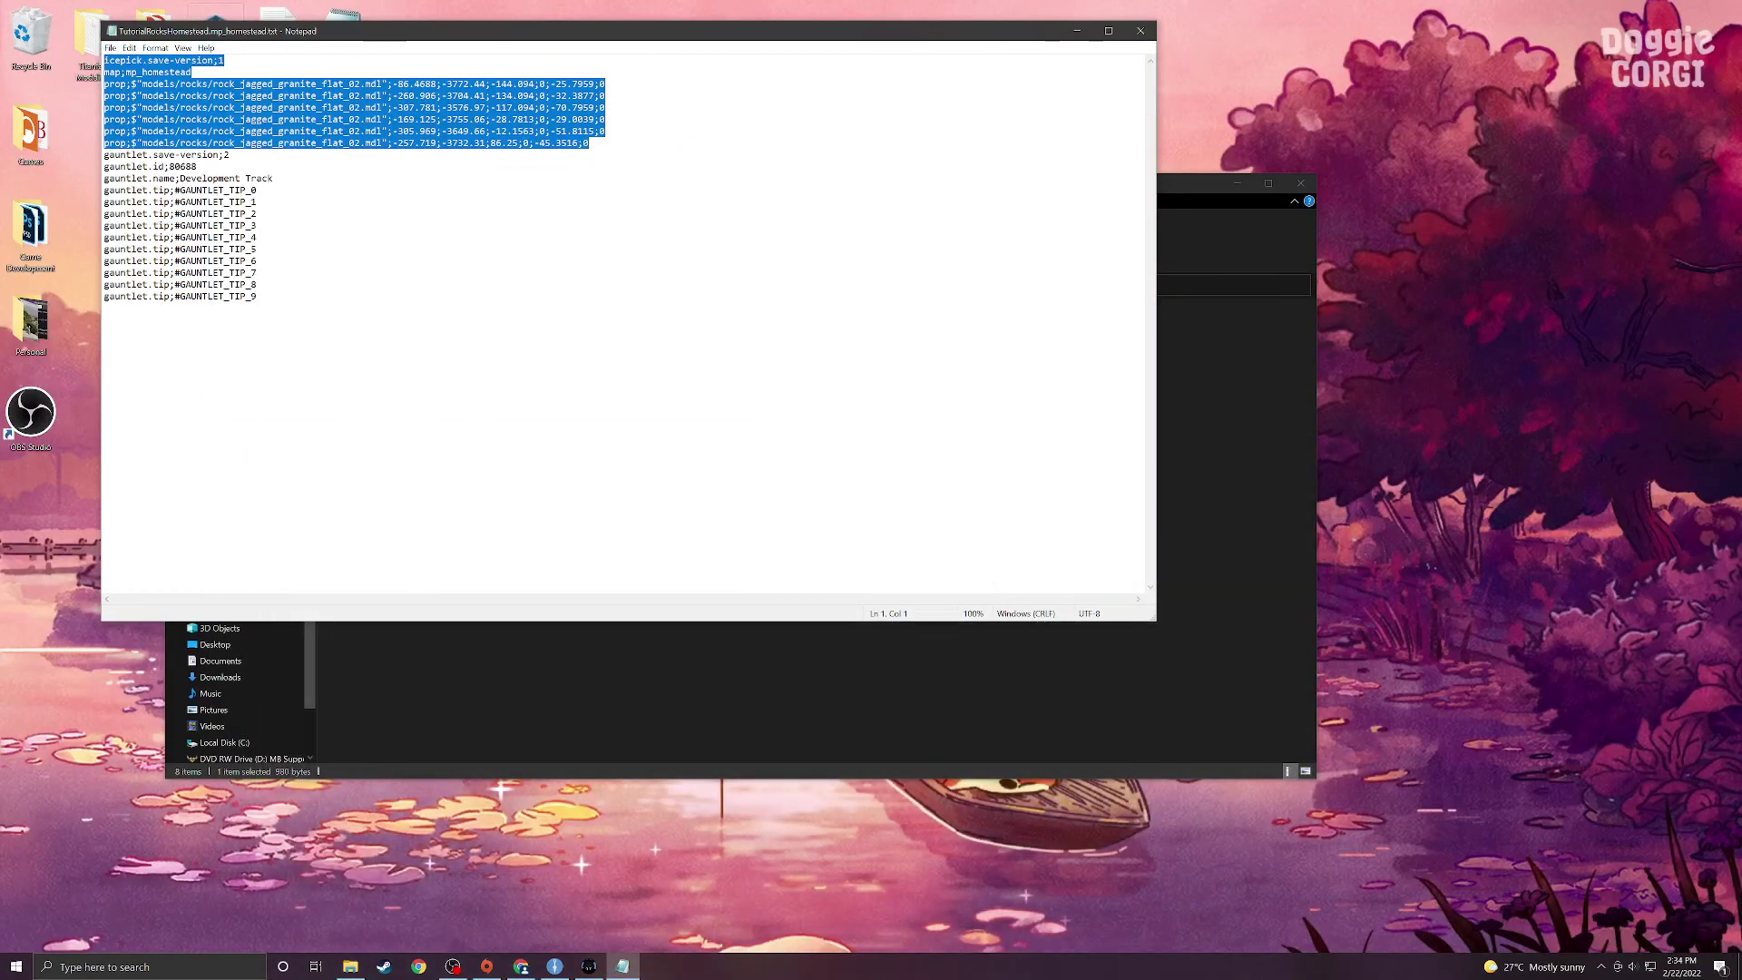
left_click(1137, 31)
Step: Create a new text document on the desktop and rename it mp_homestead.nut, accepting the extension change
right_click(627, 131)
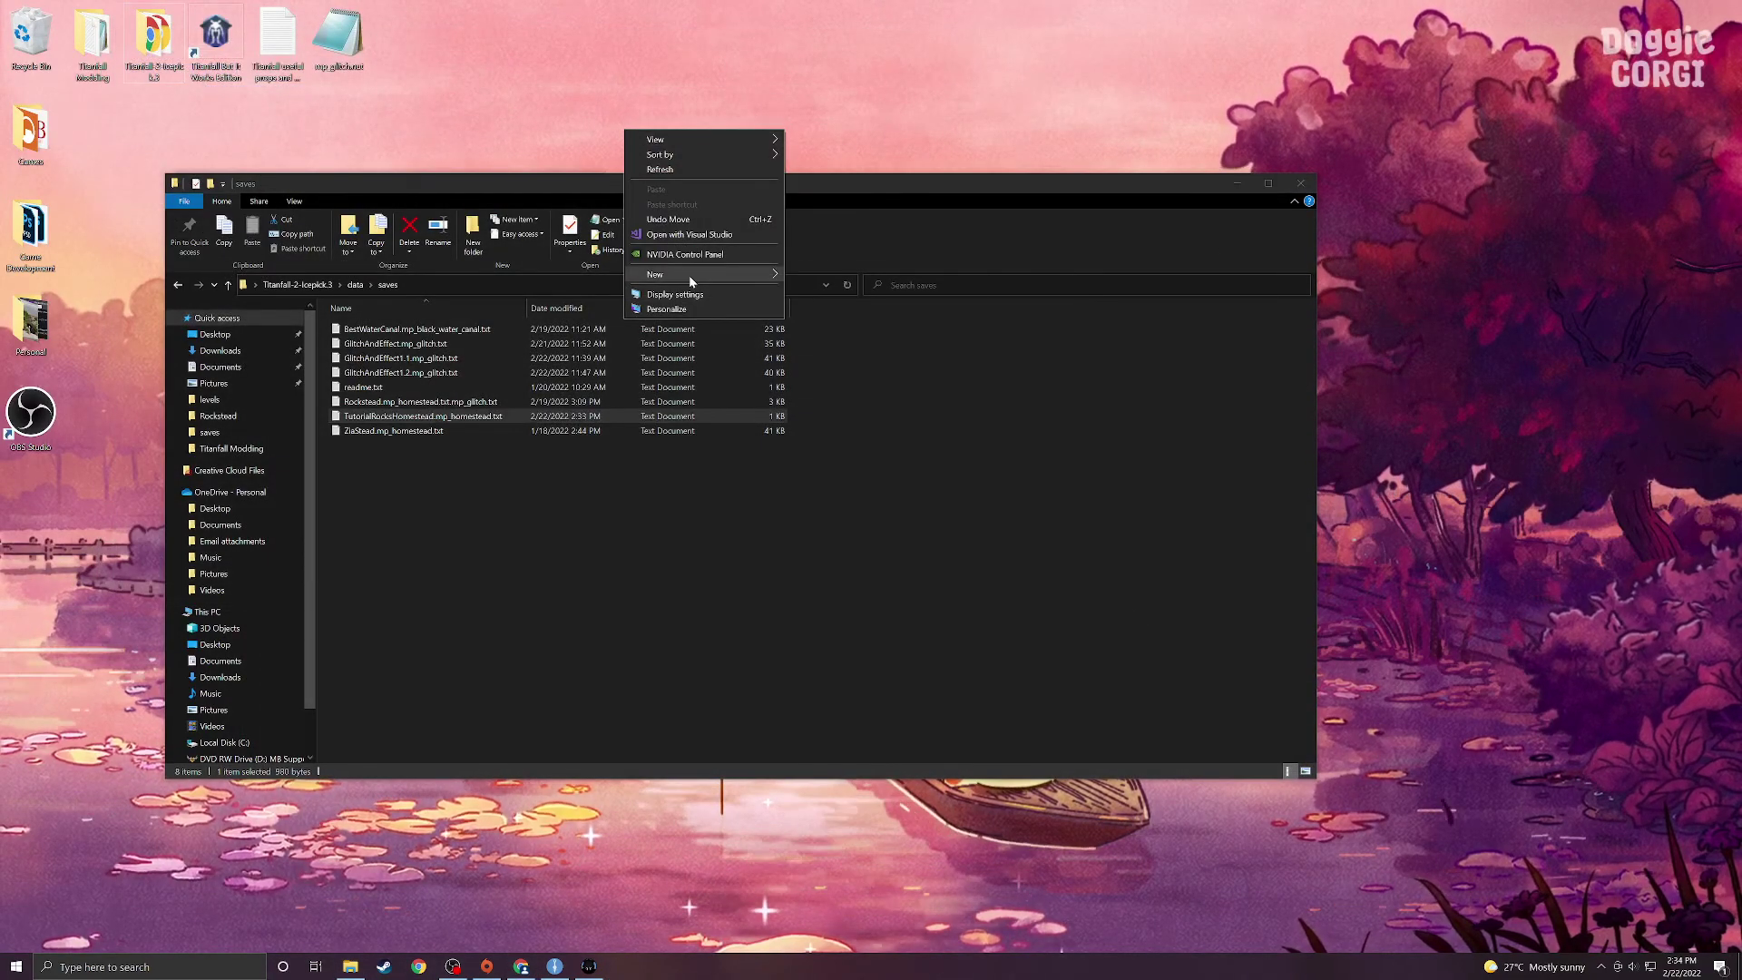
mouse_move(688, 275)
left_click(883, 396)
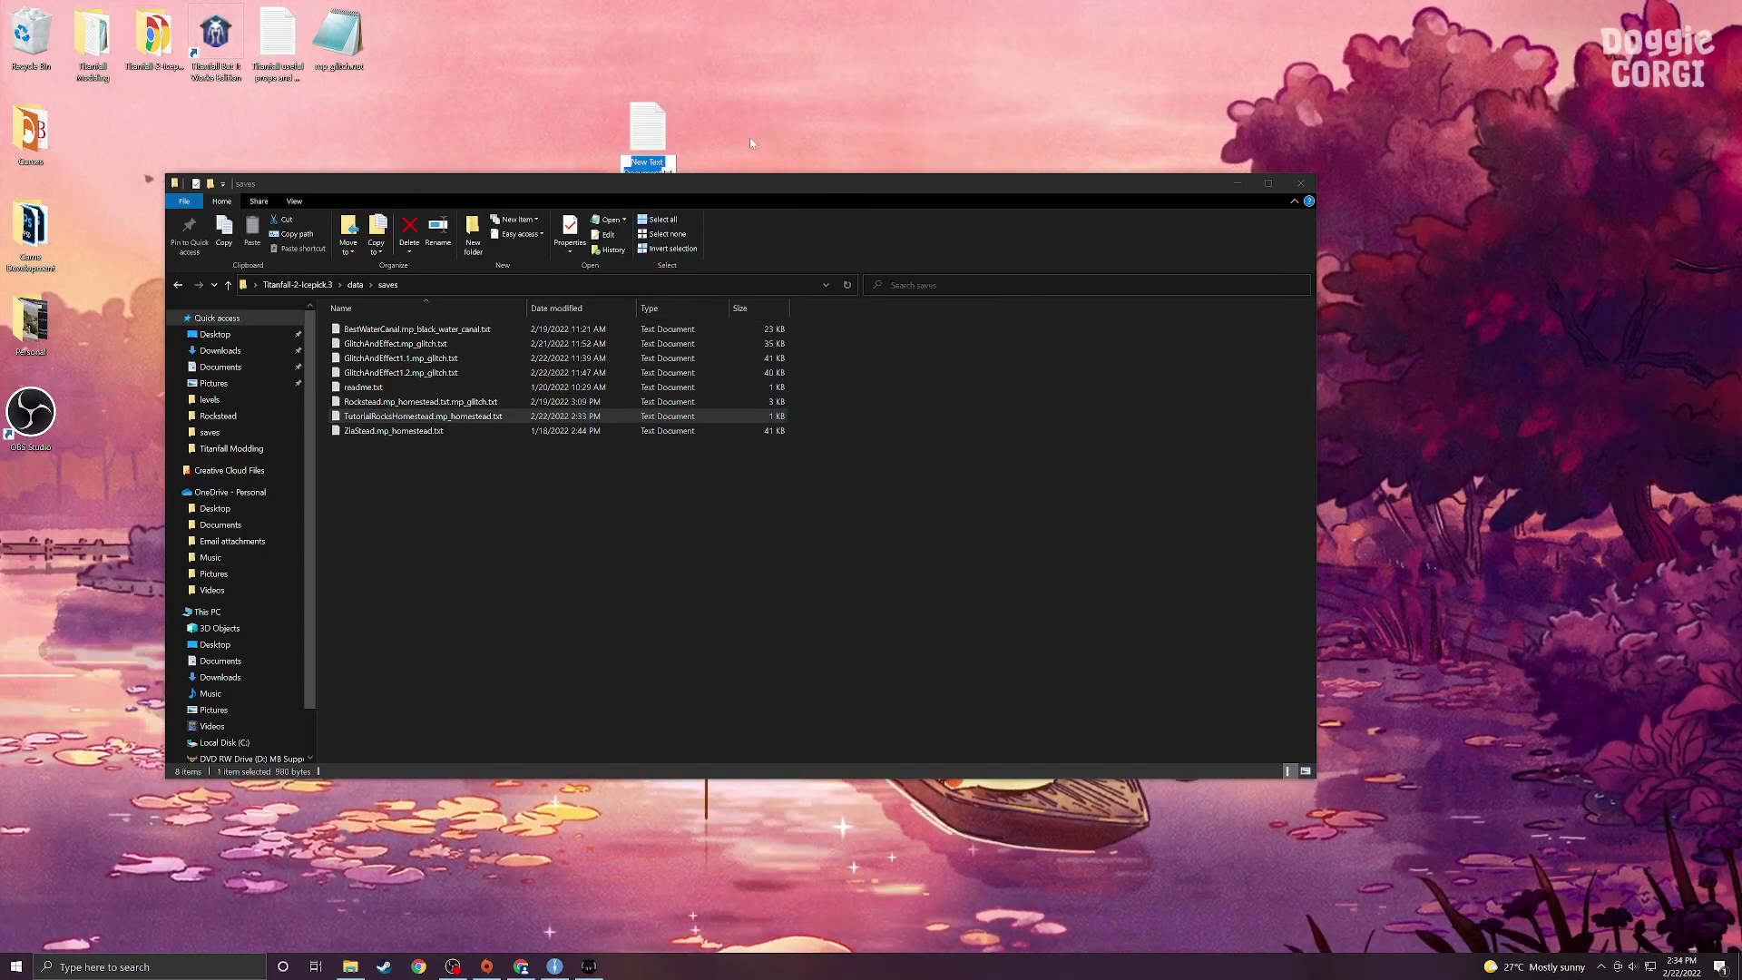
left_click_drag(743, 181, 749, 261)
right_click(647, 105)
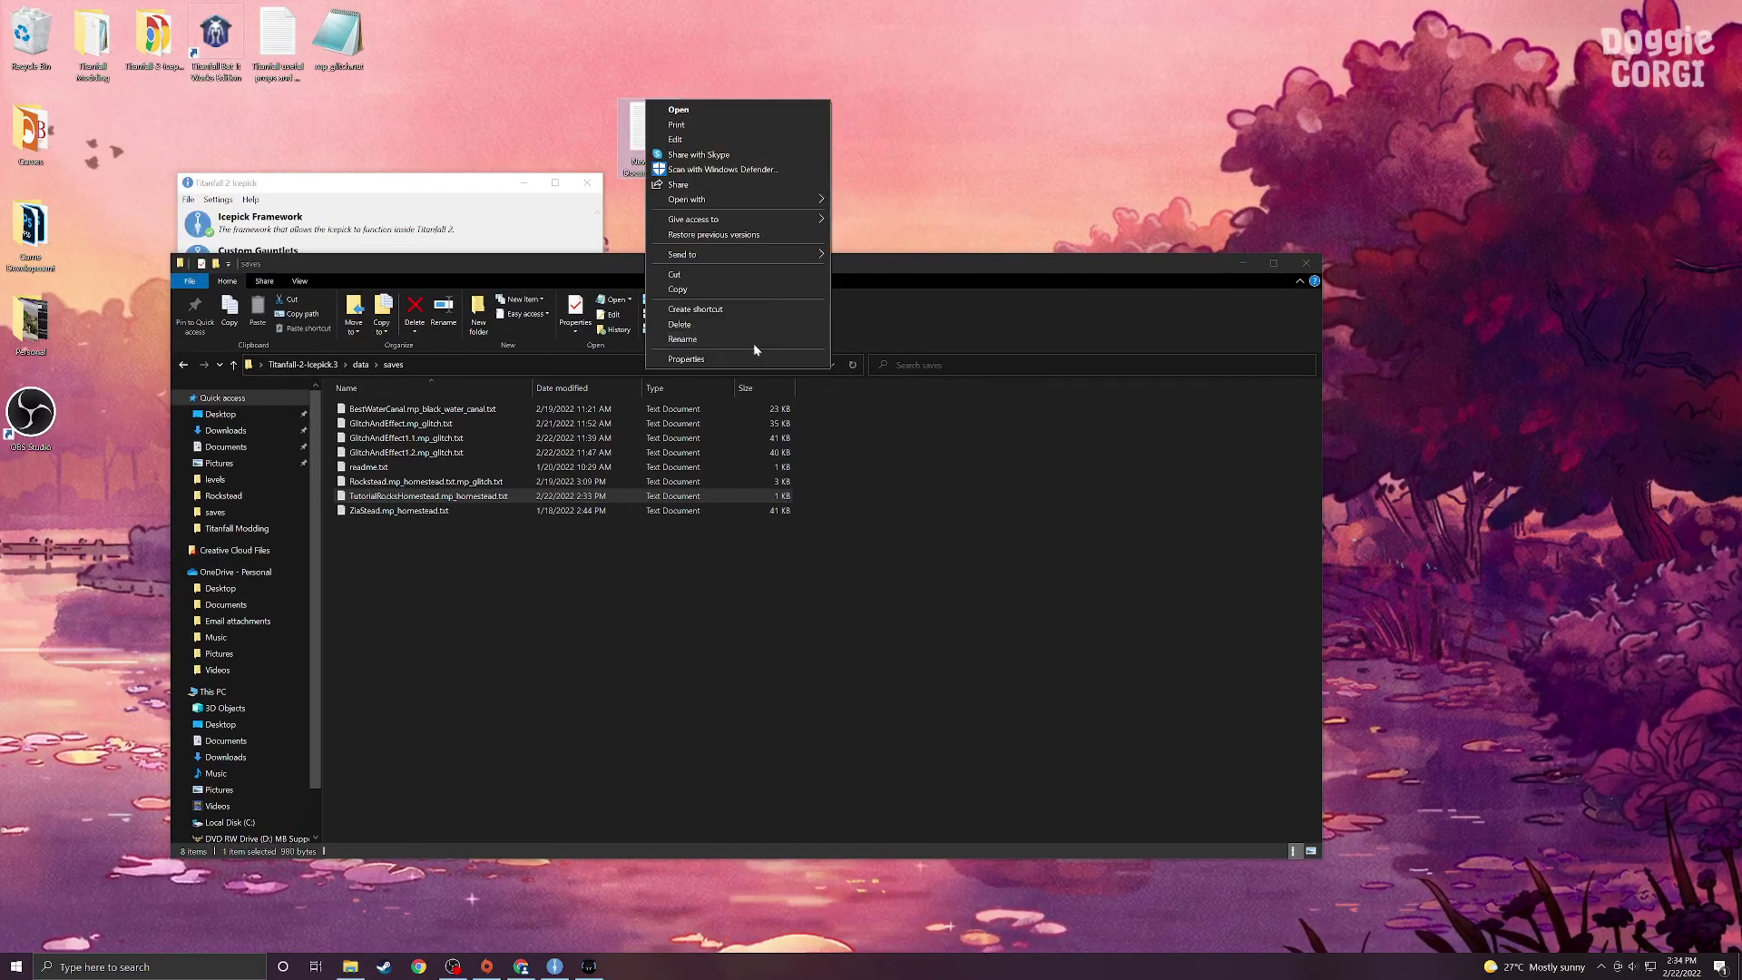
left_click(753, 343)
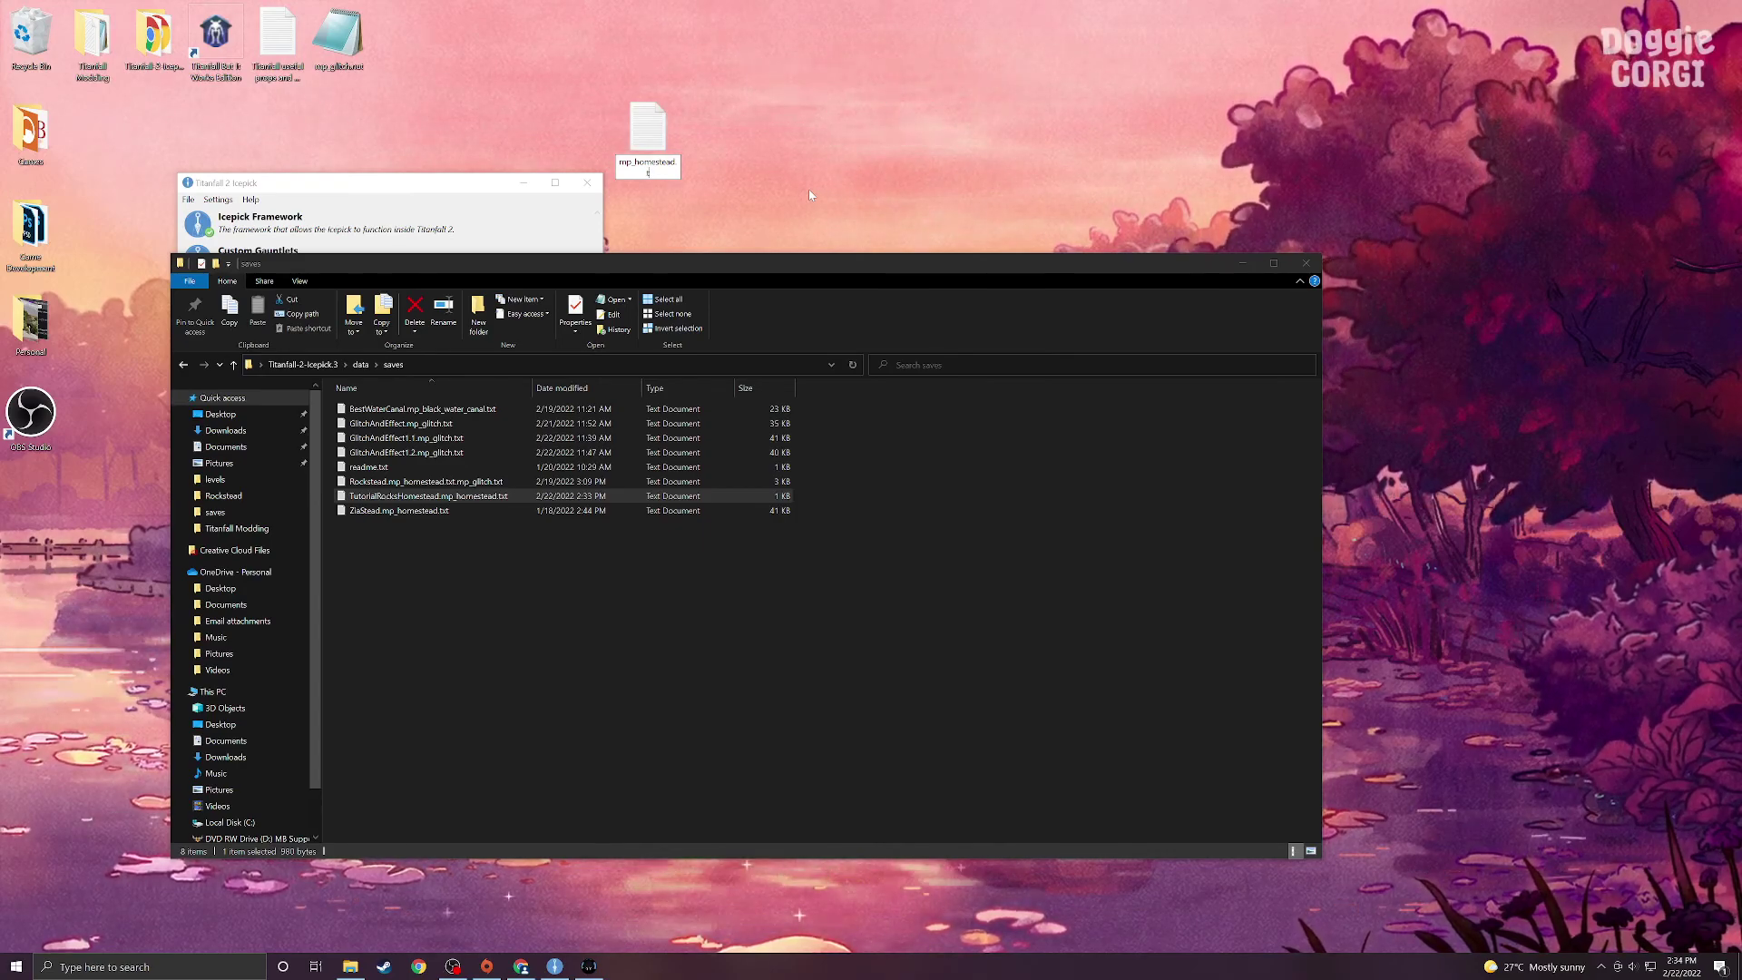
key("BackSpace")
type("nut")
key("Return")
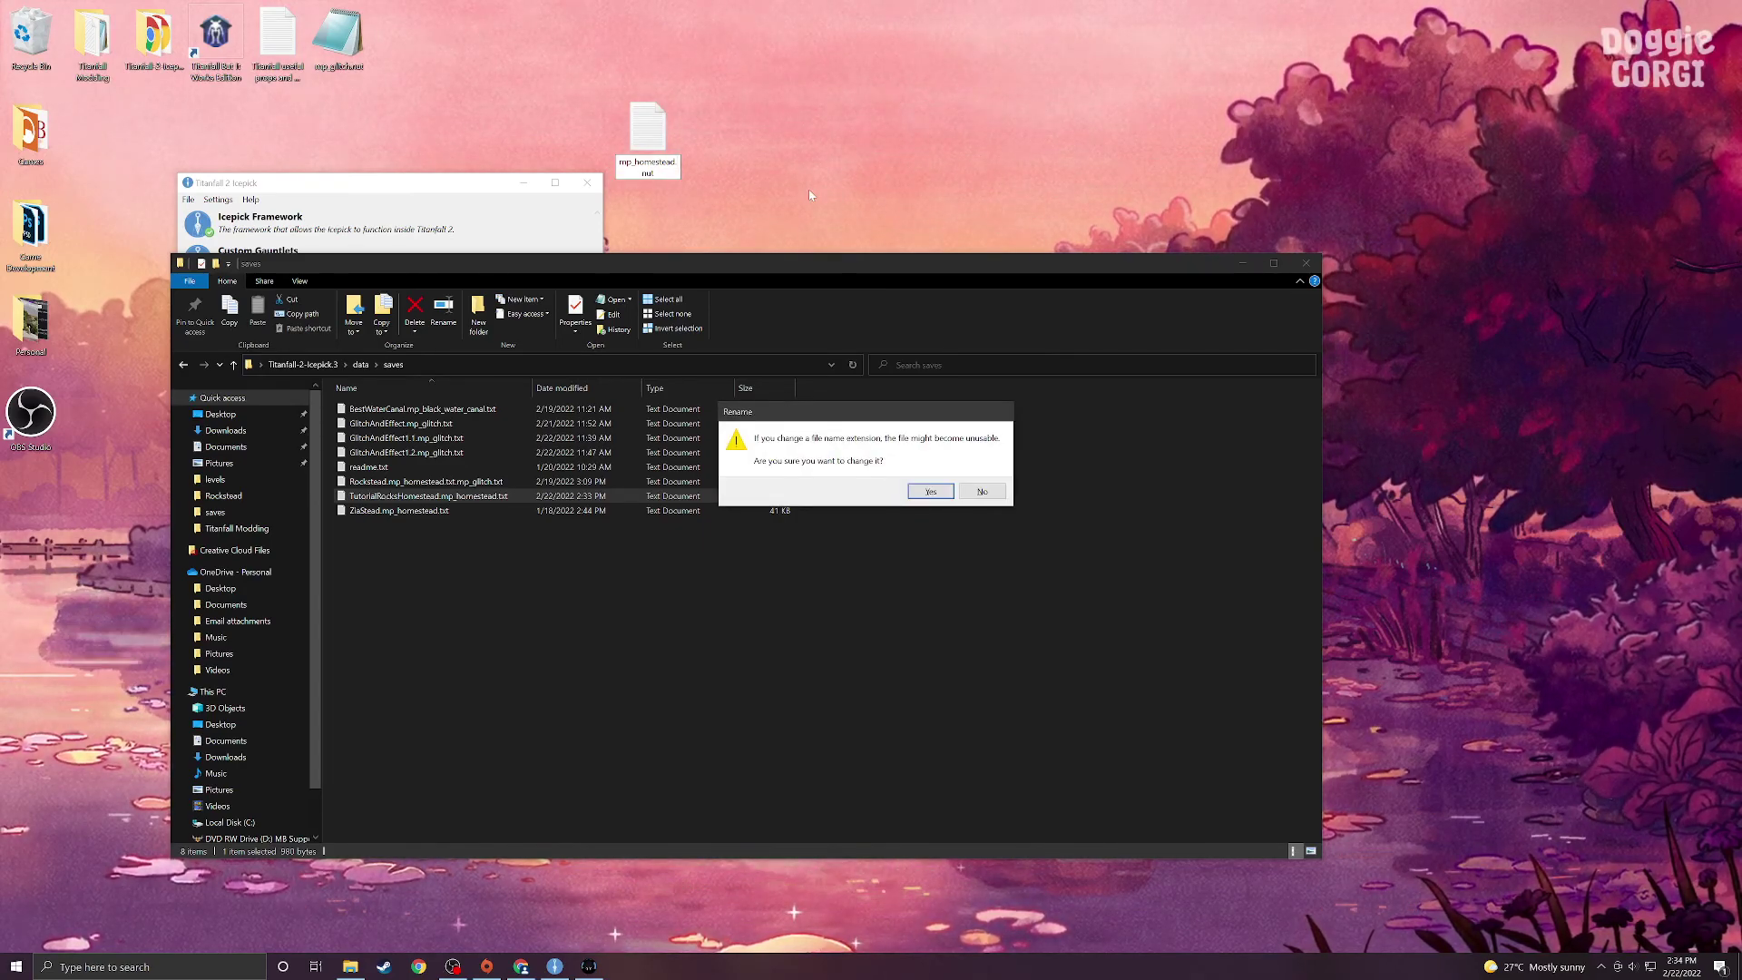
left_click(921, 495)
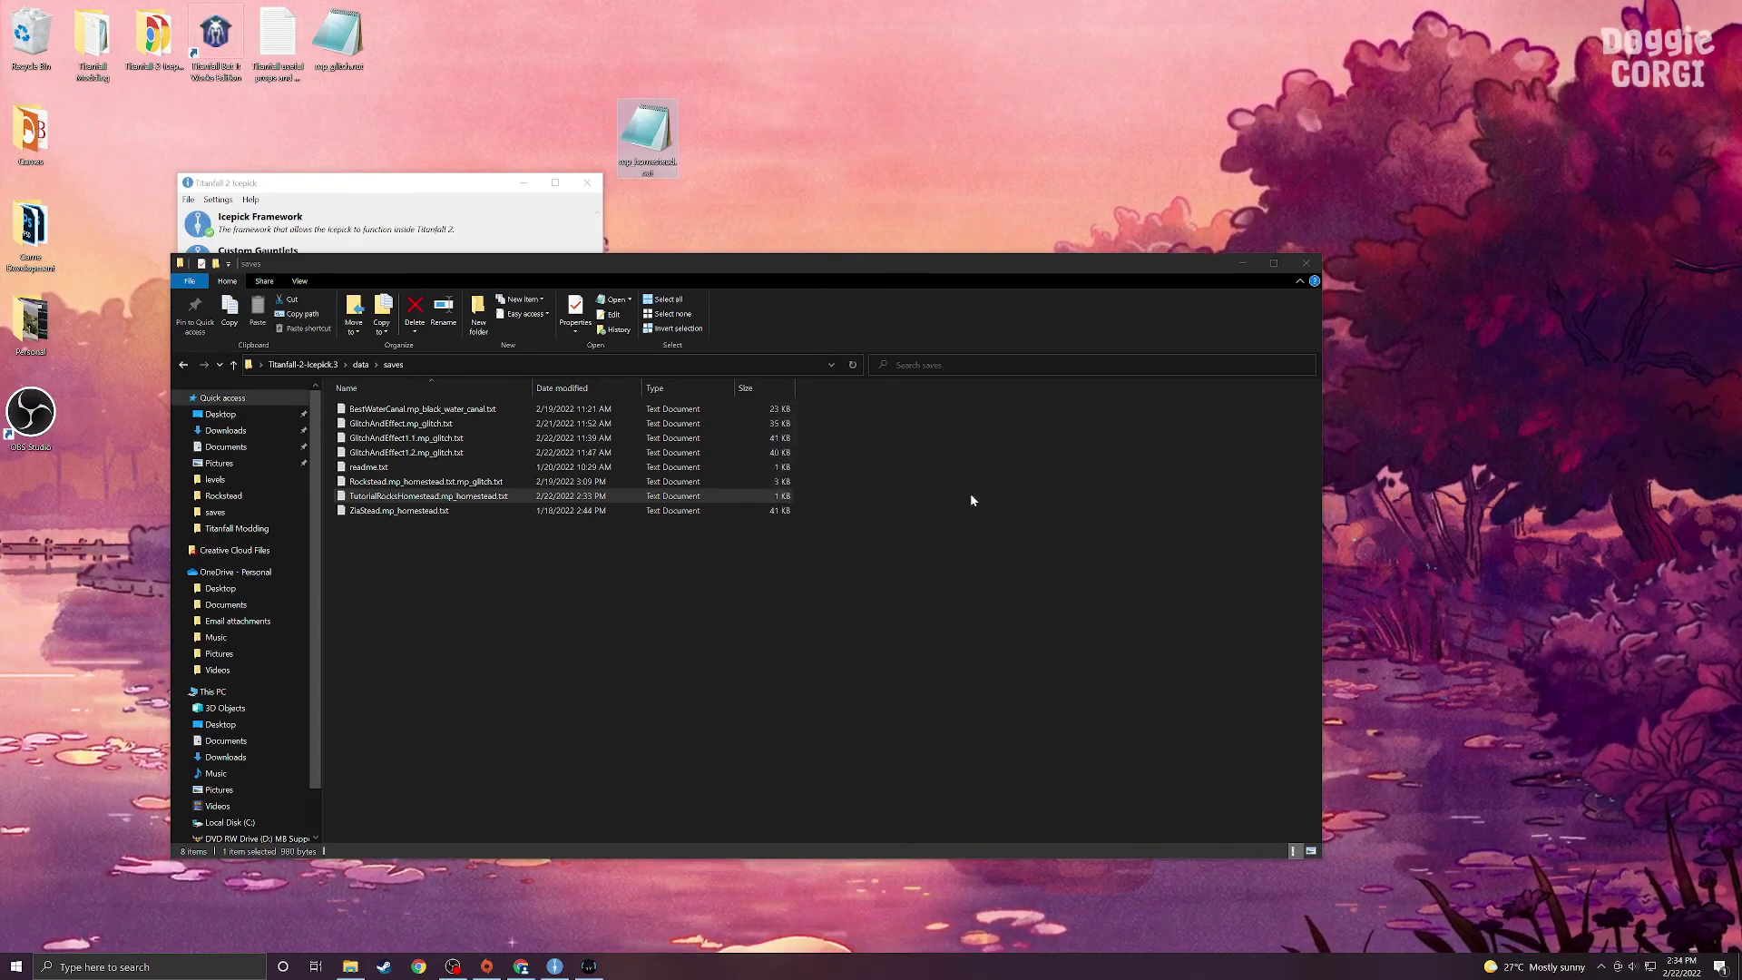
Step: Open mp_homestead.nut and paste the converted map script into it
double_click(660, 162)
type("global function CodeCallback_MapInit #if SERVER entity function CreateEditorProp(asset a, vector pos, vector ang, bool mantle = false, float fade = 2000) { \tentity e = CreatePropDynamic(a,pos,ang,SOLID_VPHYSICS,fade) \te.kv.fadedist = fade \tif(mantle) e.AllowMantle() \treturn e } #endif  void function CodeCallback_MapInit() { \tPrecacheModel($\"models/rocks/rock_jagged_granite_flat_02.mdl\") \tPrecacheModel($\"models/rocks/rock_jagged_granite_flat_02.mdl\") \tPrecacheModel($\"models/rocks/rock_jagged_granite_flat_02.mdl\") \tPrecacheModel($\"models/rocks/rock_jagged_granite_flat_02.mdl\") \tPrecacheModel($\"models/rocks/rock_jagged_granite_flat_02.mdl\") \tPrecacheModel($\"models/rocks/rock_jagged_granite_flat_02.mdl\")  \tCreateEditorProp($\"models/rocks/rock_jagged_granite_flat_02.mdl\",< -86.4688,-3772.44,-144.094>,< 0,-25.7959,0>, true, 8000 ) \tCreateEditorProp($\"models/rocks/rock_jagged_granite_flat_02.mdl\",< -260.906,-3704.41,-134.094>,< 0,-32.3877,0>, true, 8000 ) \tCreateEditorProp($\"models/rocks/rock_jagged_granite_flat_02.mdl\",< -307.781,-3576.97,-117.094>,< 0,-70.7959,0>, true, 8000 ) \tCreateEditorProp($\"models/rocks/rock_jagged_granite_flat_02.mdl\",< -169.125,-3755.06,-28.7813>,< 0,-29.0039,0>, true, 8000 ) \tCreateEditorProp($\"models/rocks/rock_jagged_granite_flat_02.mdl\",< -305.969,-3649.66,-12.1563>,< 0,-51.8115,0>, true, 8000 ) \tCreateEditorProp($\"models/rocks/rock_jagged_granite_flat_02.mdl\",< -257.719,-3732.31,86.25>,< 0,-45.3516,0>, true, 8000 ) }")
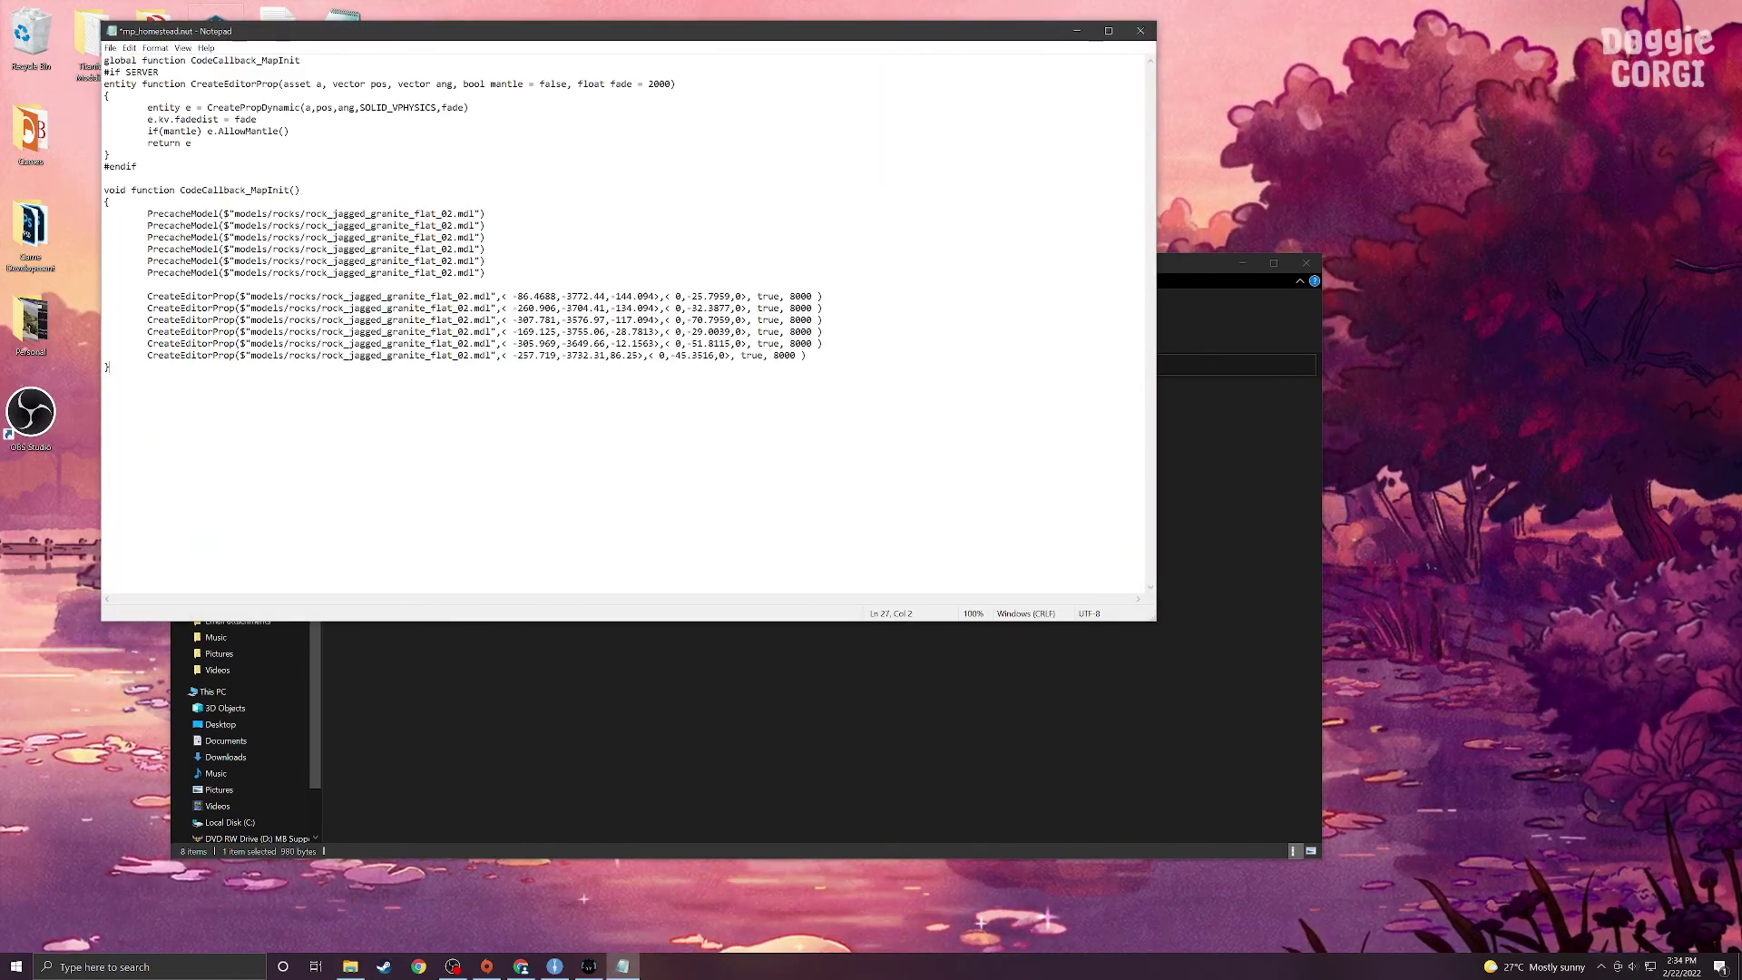
key("ctrl+a")
key("Right")
key("ctrl+a")
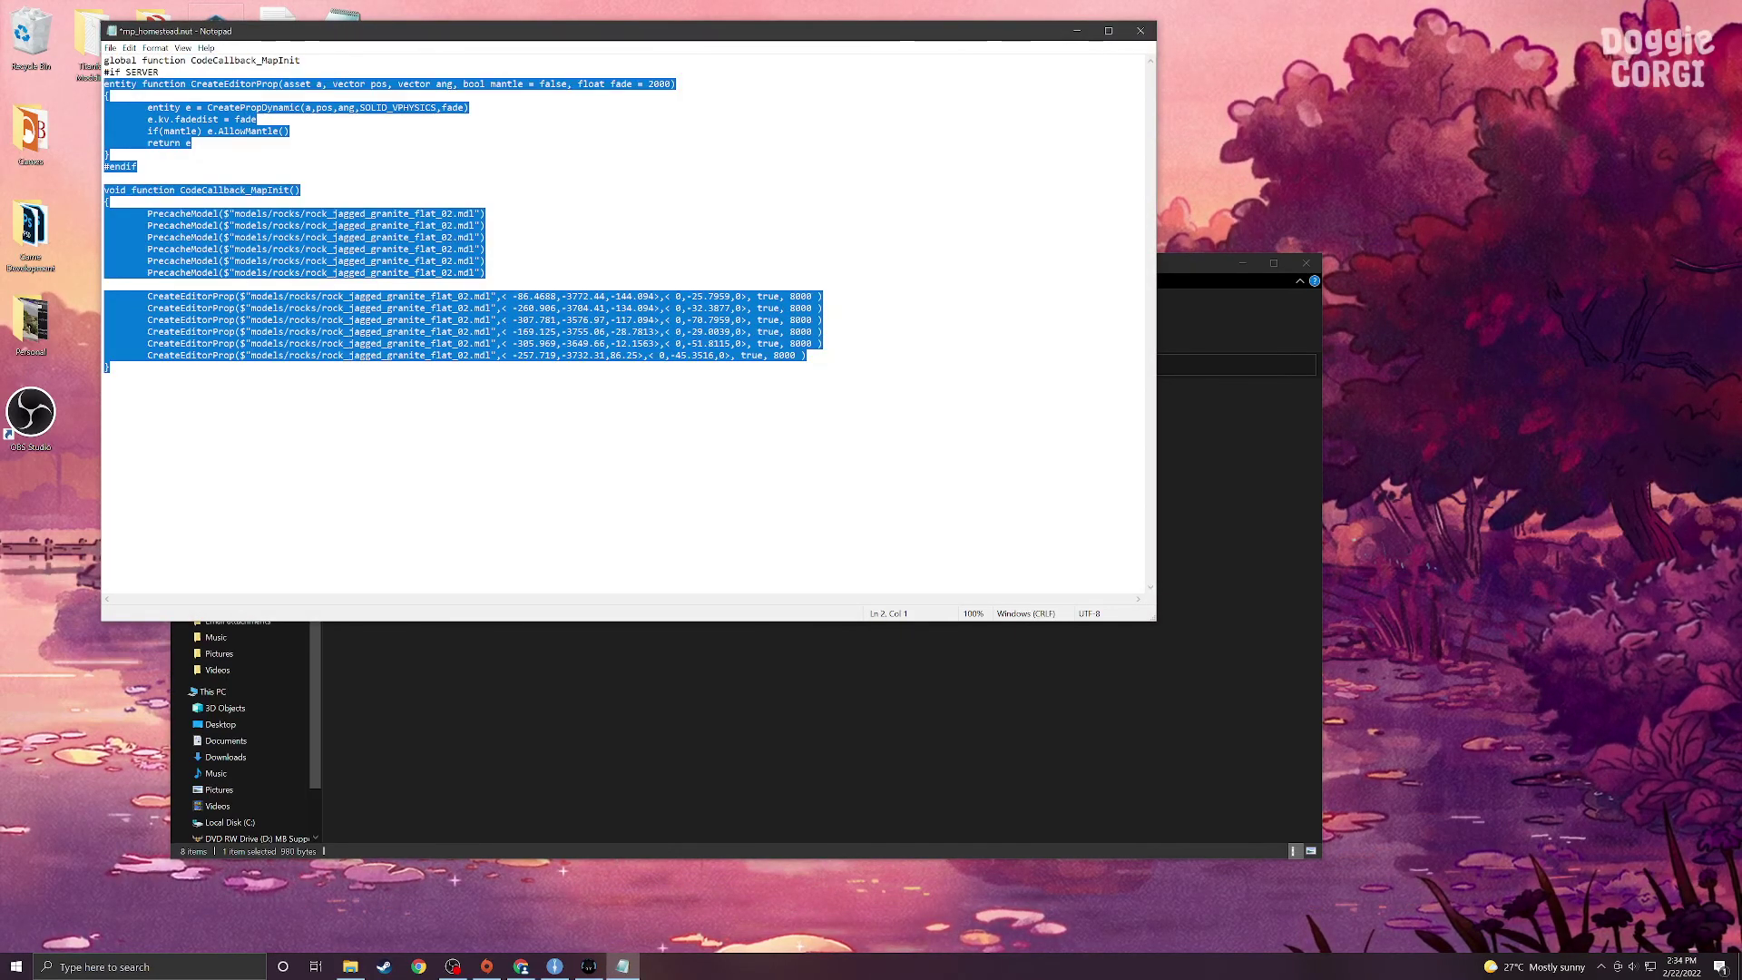
key("Right")
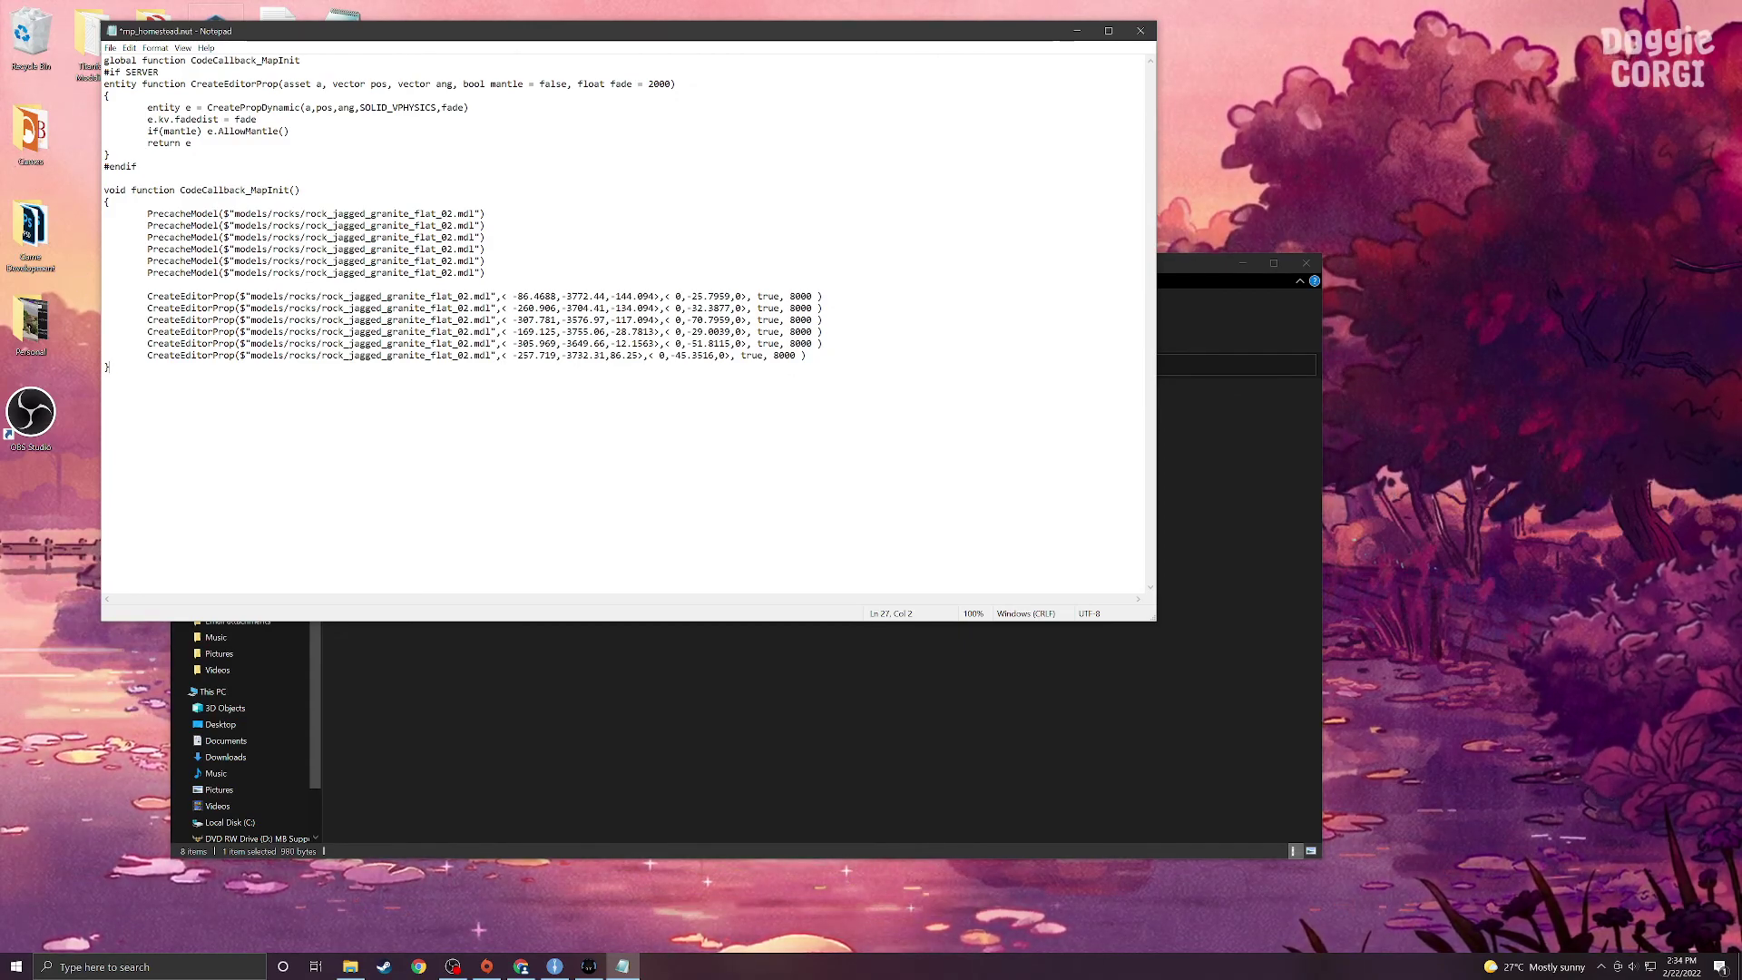
Step: Delete the four duplicate PrecacheModel lines for rock_jagged_granite_flat_02.mdl, keeping only the first one
key("Up")
key("Up")
key("Up")
key("Up")
key("Up")
key("Up")
key("Up")
key("shift+Up")
key("shift+Up")
key("shift+Up")
key("shift+Up")
key("shift+Up")
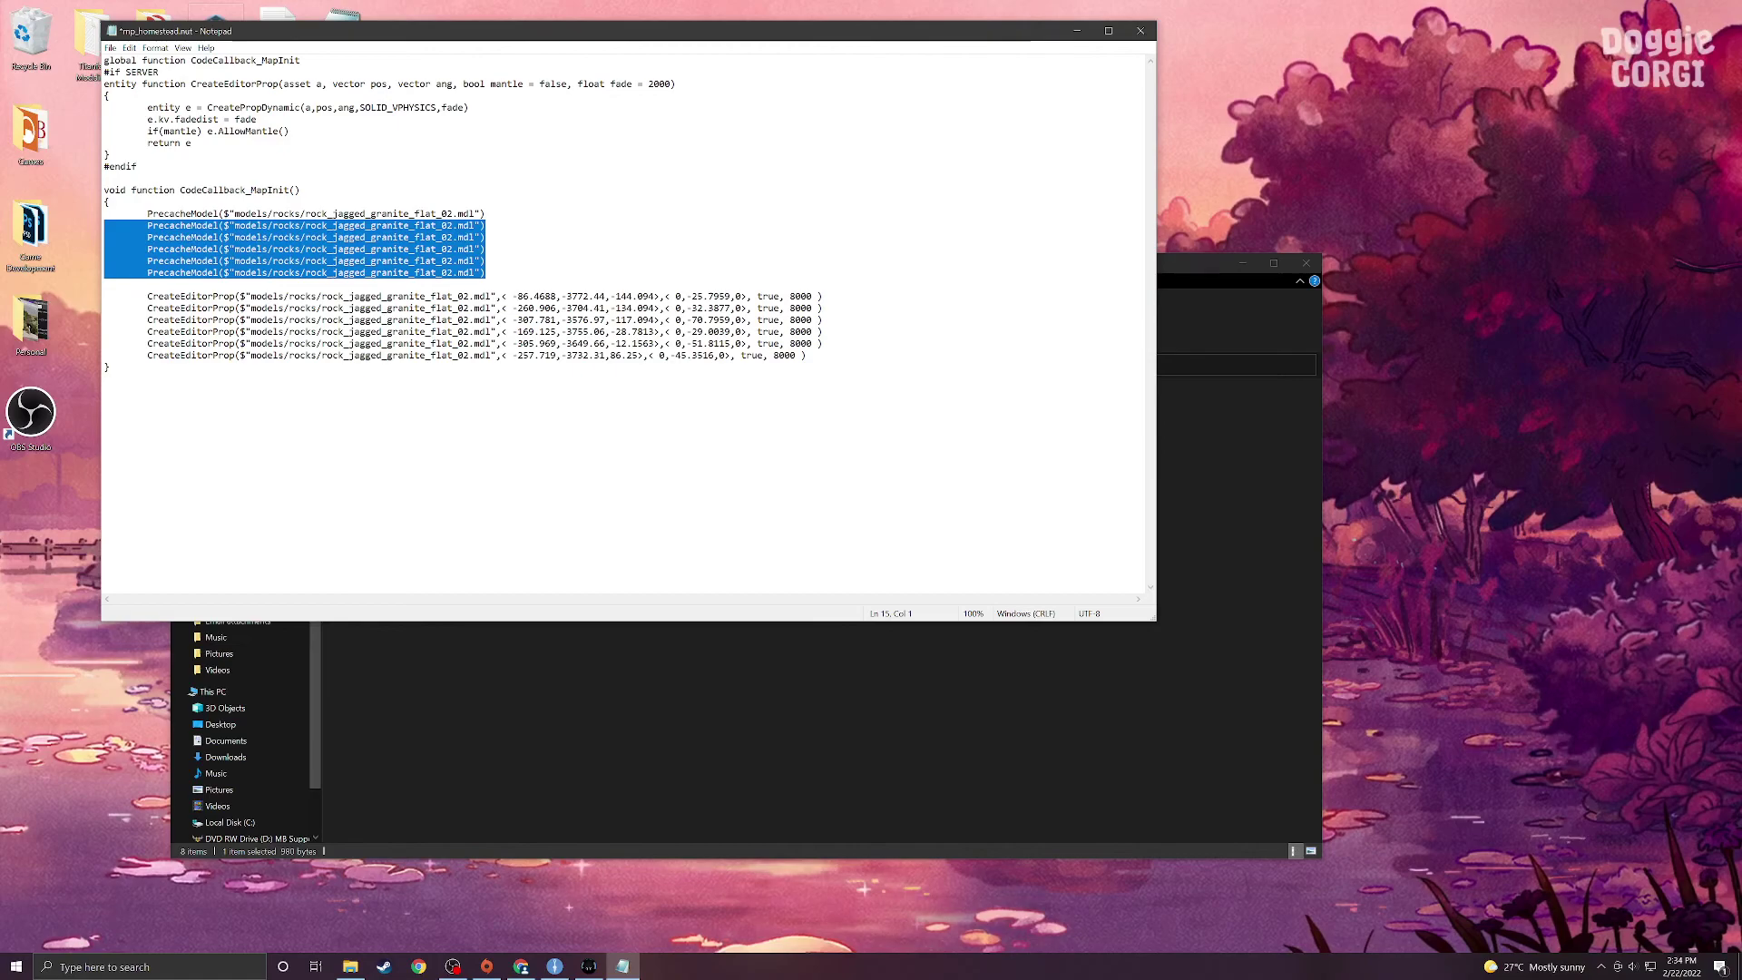
key("Right")
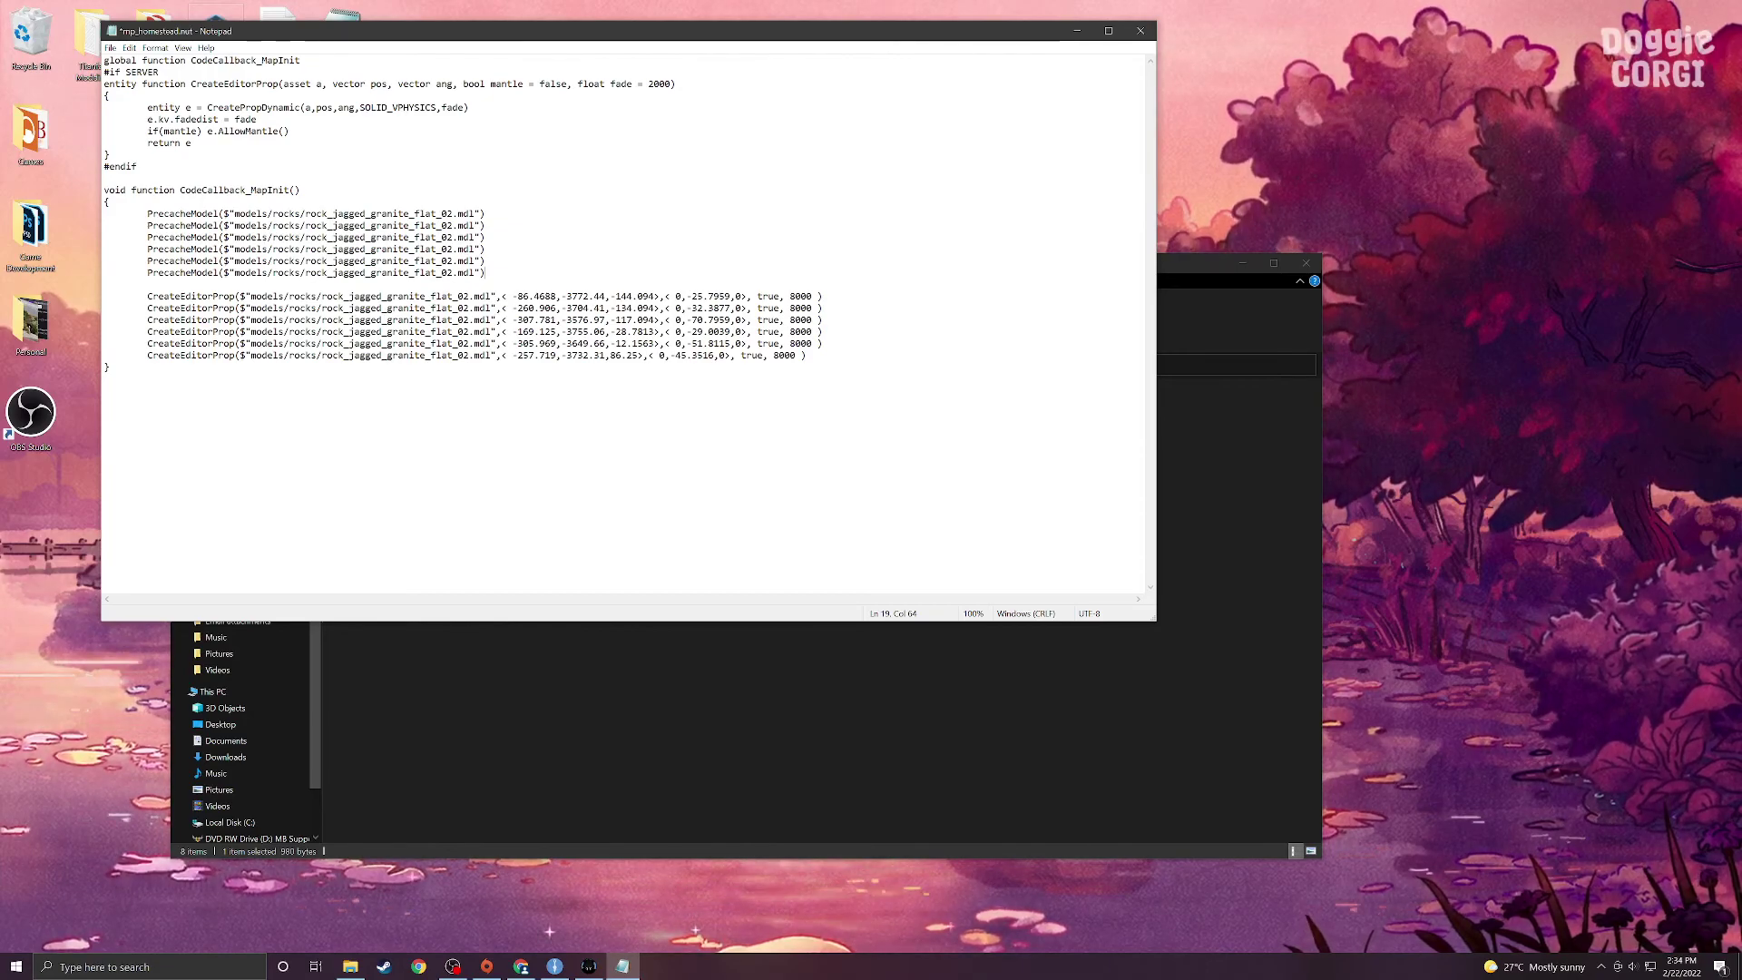
key("shift+Up")
key("shift+Up")
key("shift+Up")
key("shift+Up")
key("shift+Home")
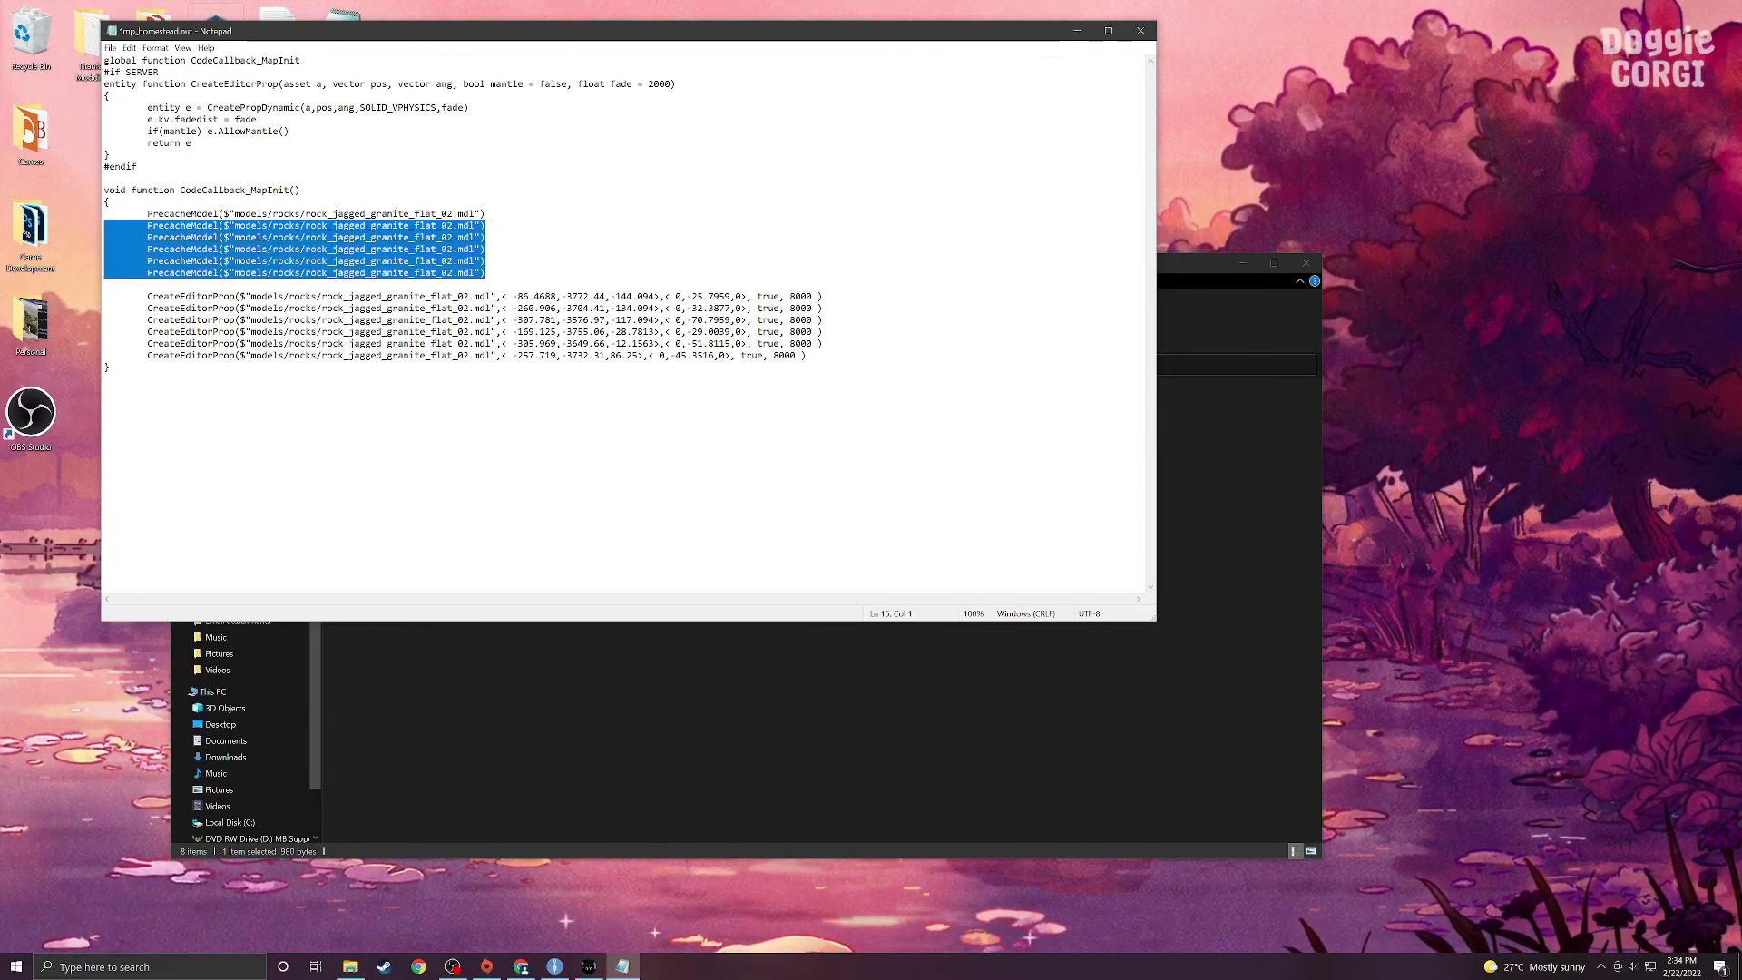
key("Delete")
key("BackSpace")
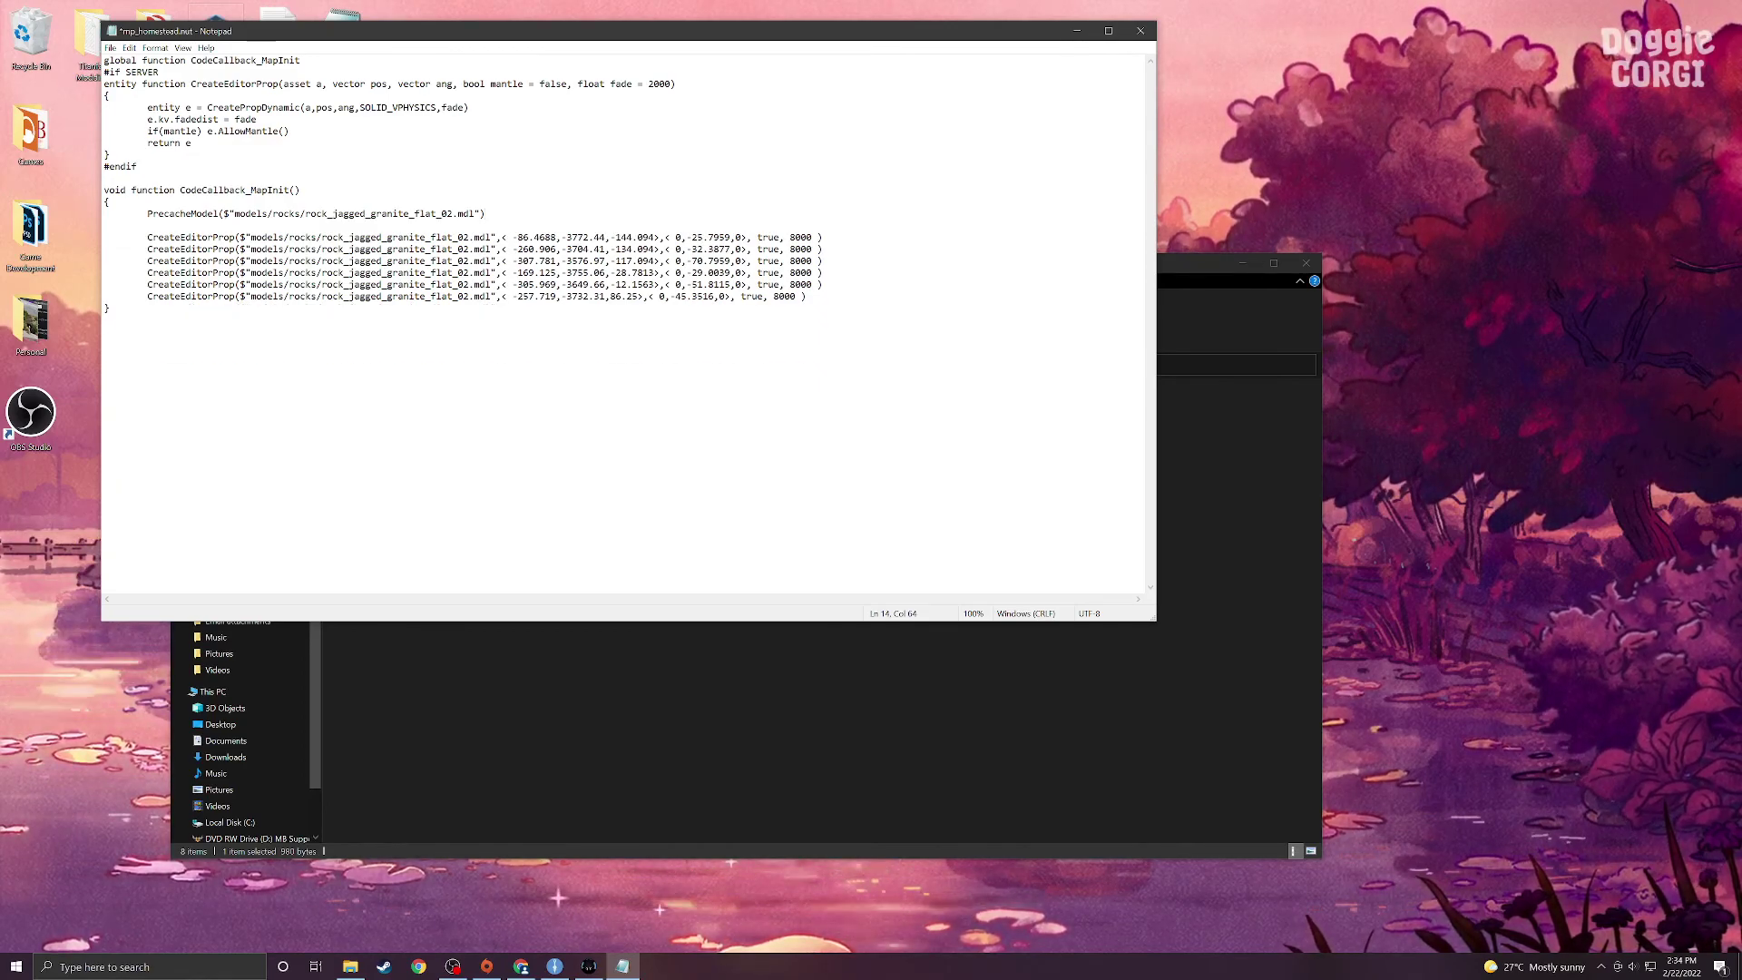
Step: Examine the single PrecacheModel line and the CreateEditorProp lines that place the granite rocks
left_click(497, 238)
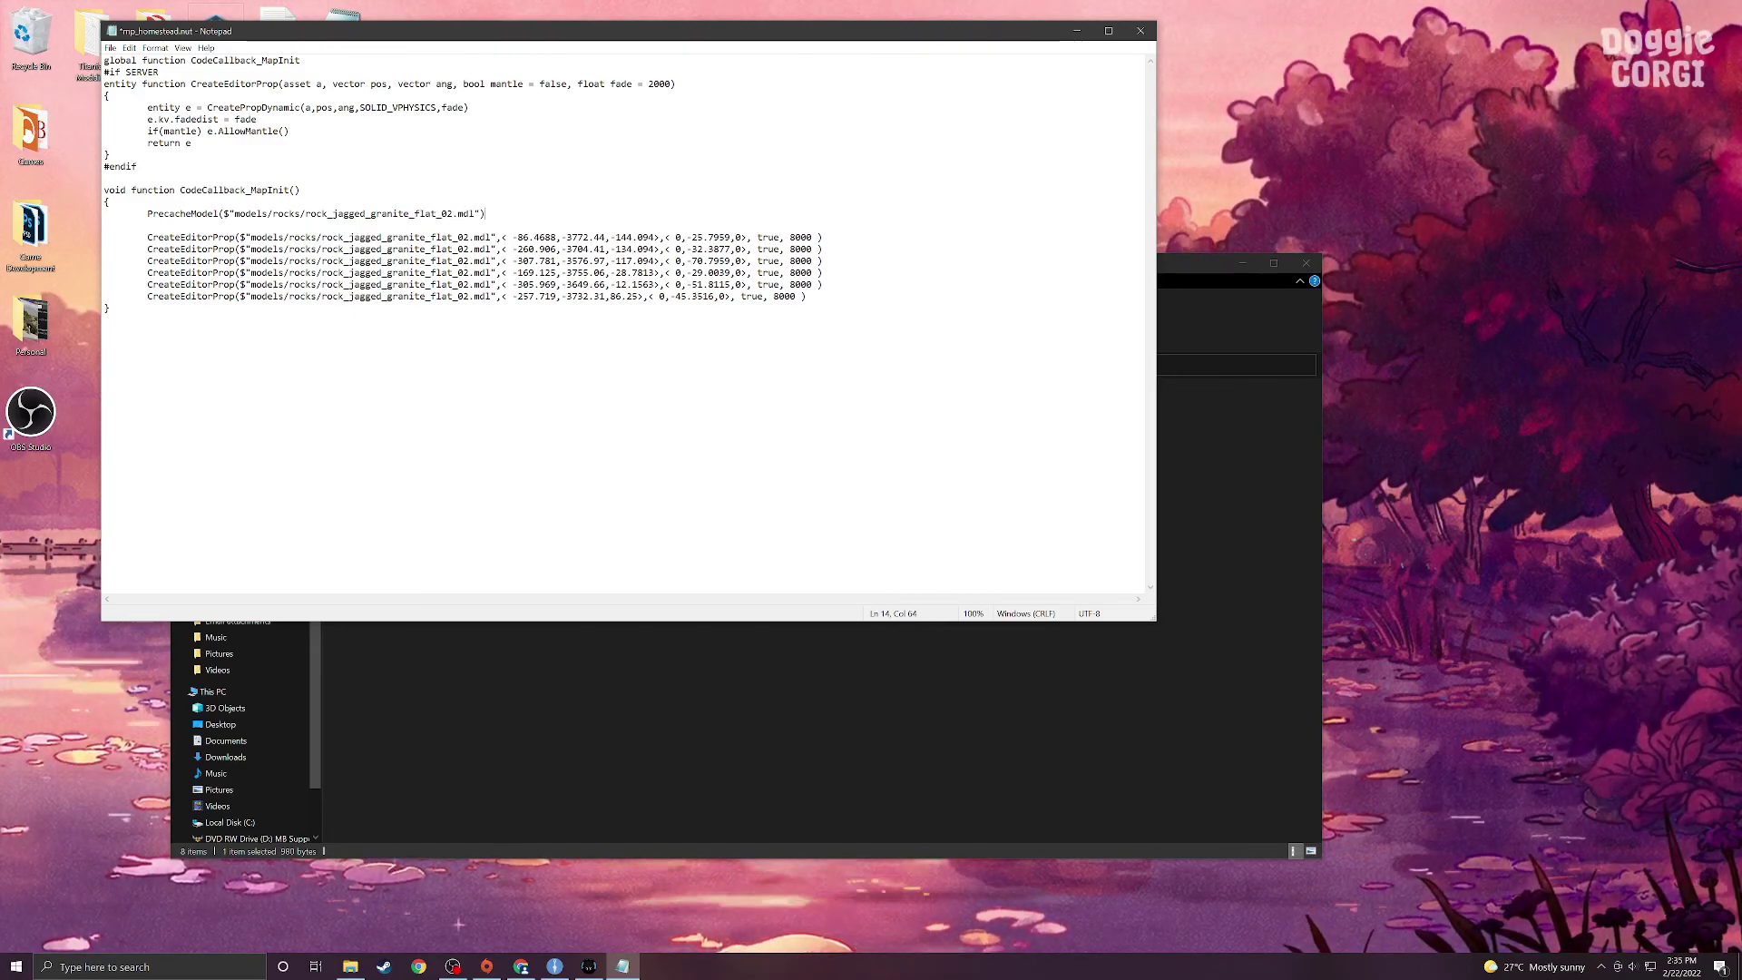
left_click_drag(485, 213, 409, 201)
left_click(110, 307)
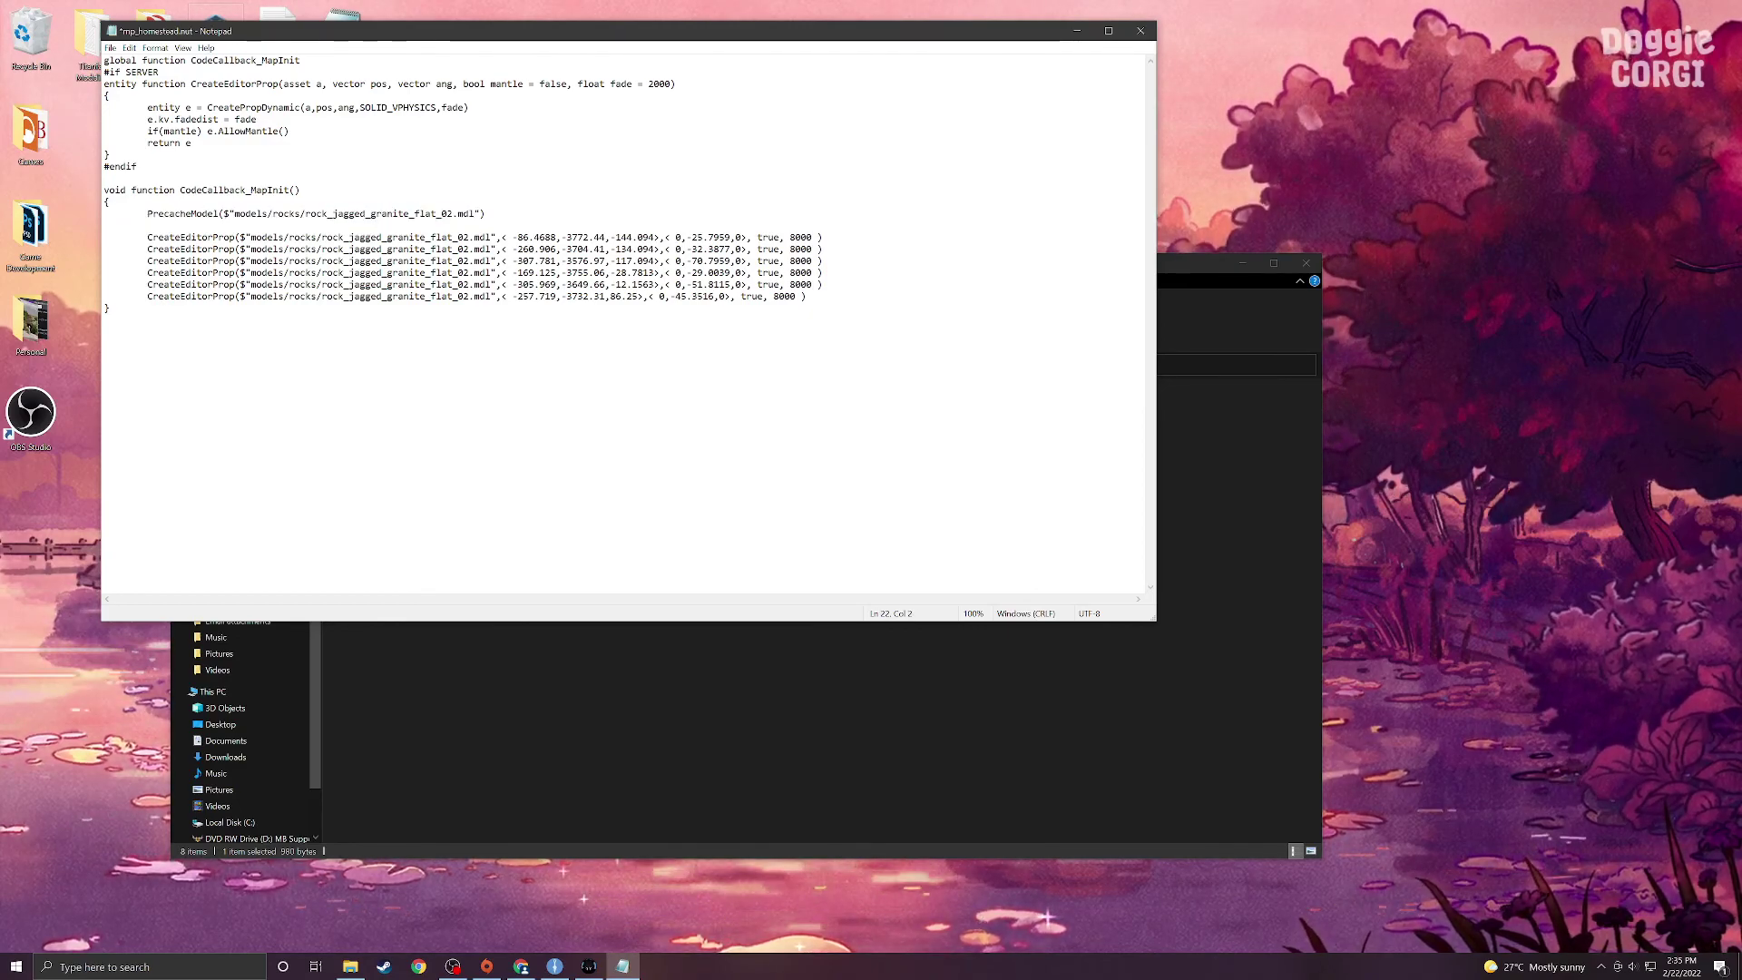
key("shift+Up")
key("shift+Up")
key("shift+Up")
key("shift+Up")
key("shift+Up")
key("shift+Up")
key("ctrl+End")
Step: Close mp_homestead.nut, saving its changes, and select the file on the desktop
left_click(1142, 32)
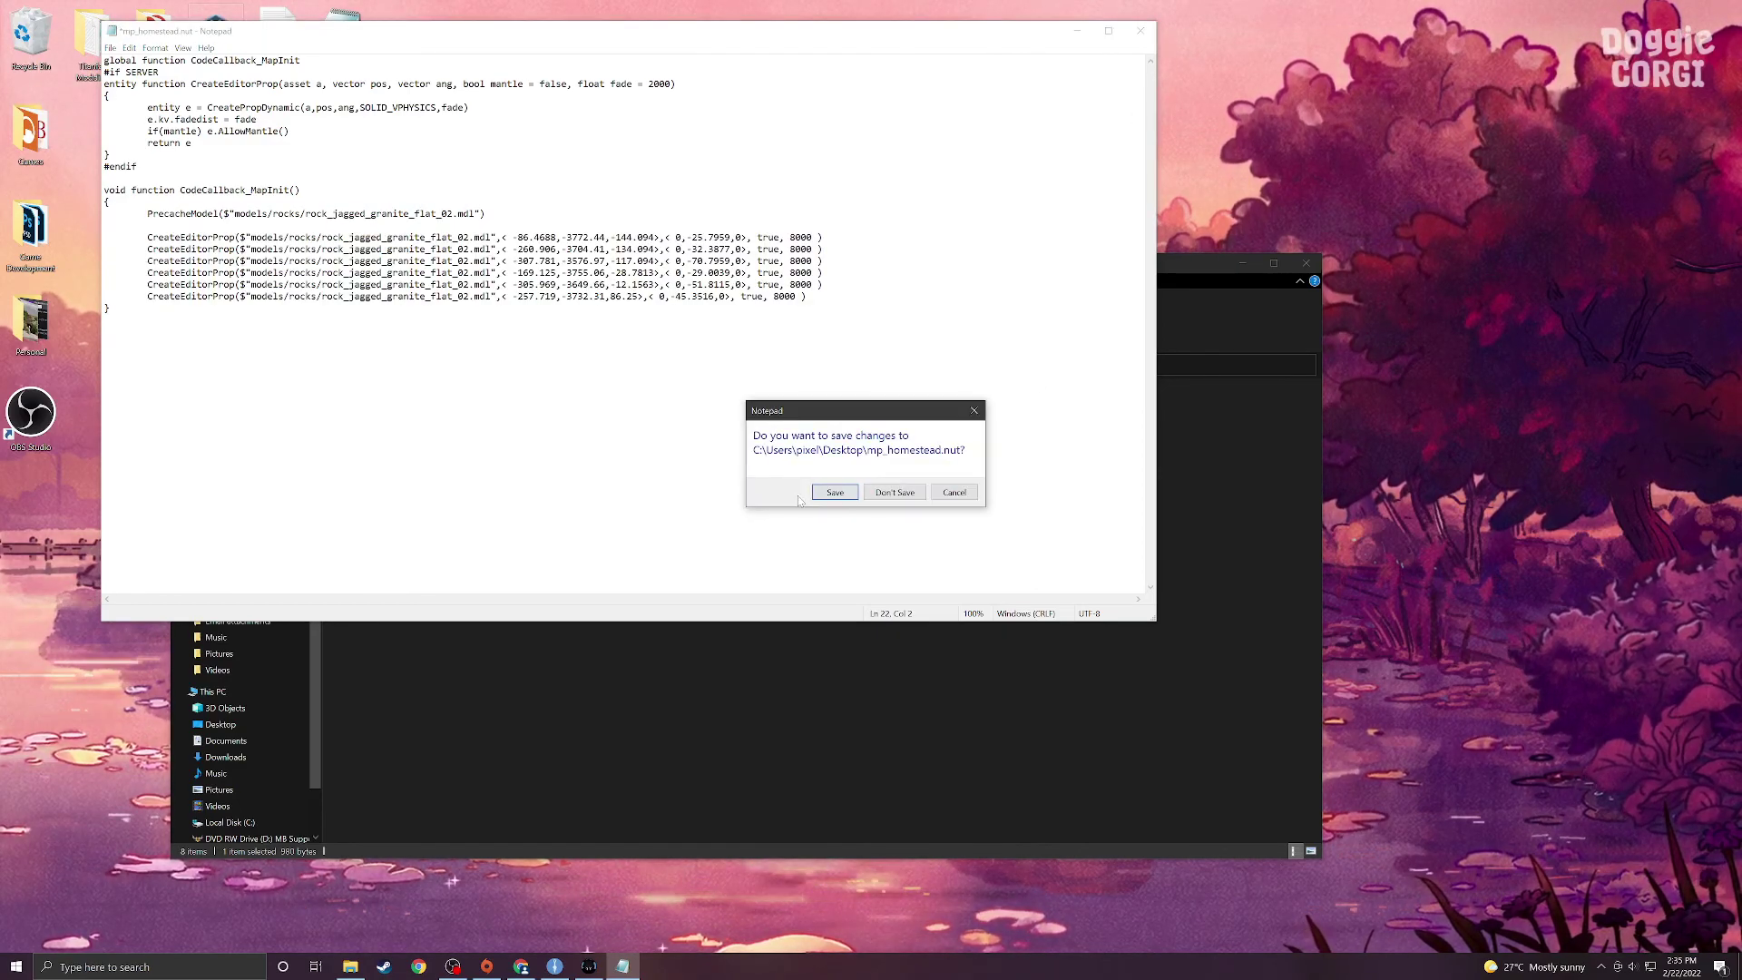
left_click(844, 498)
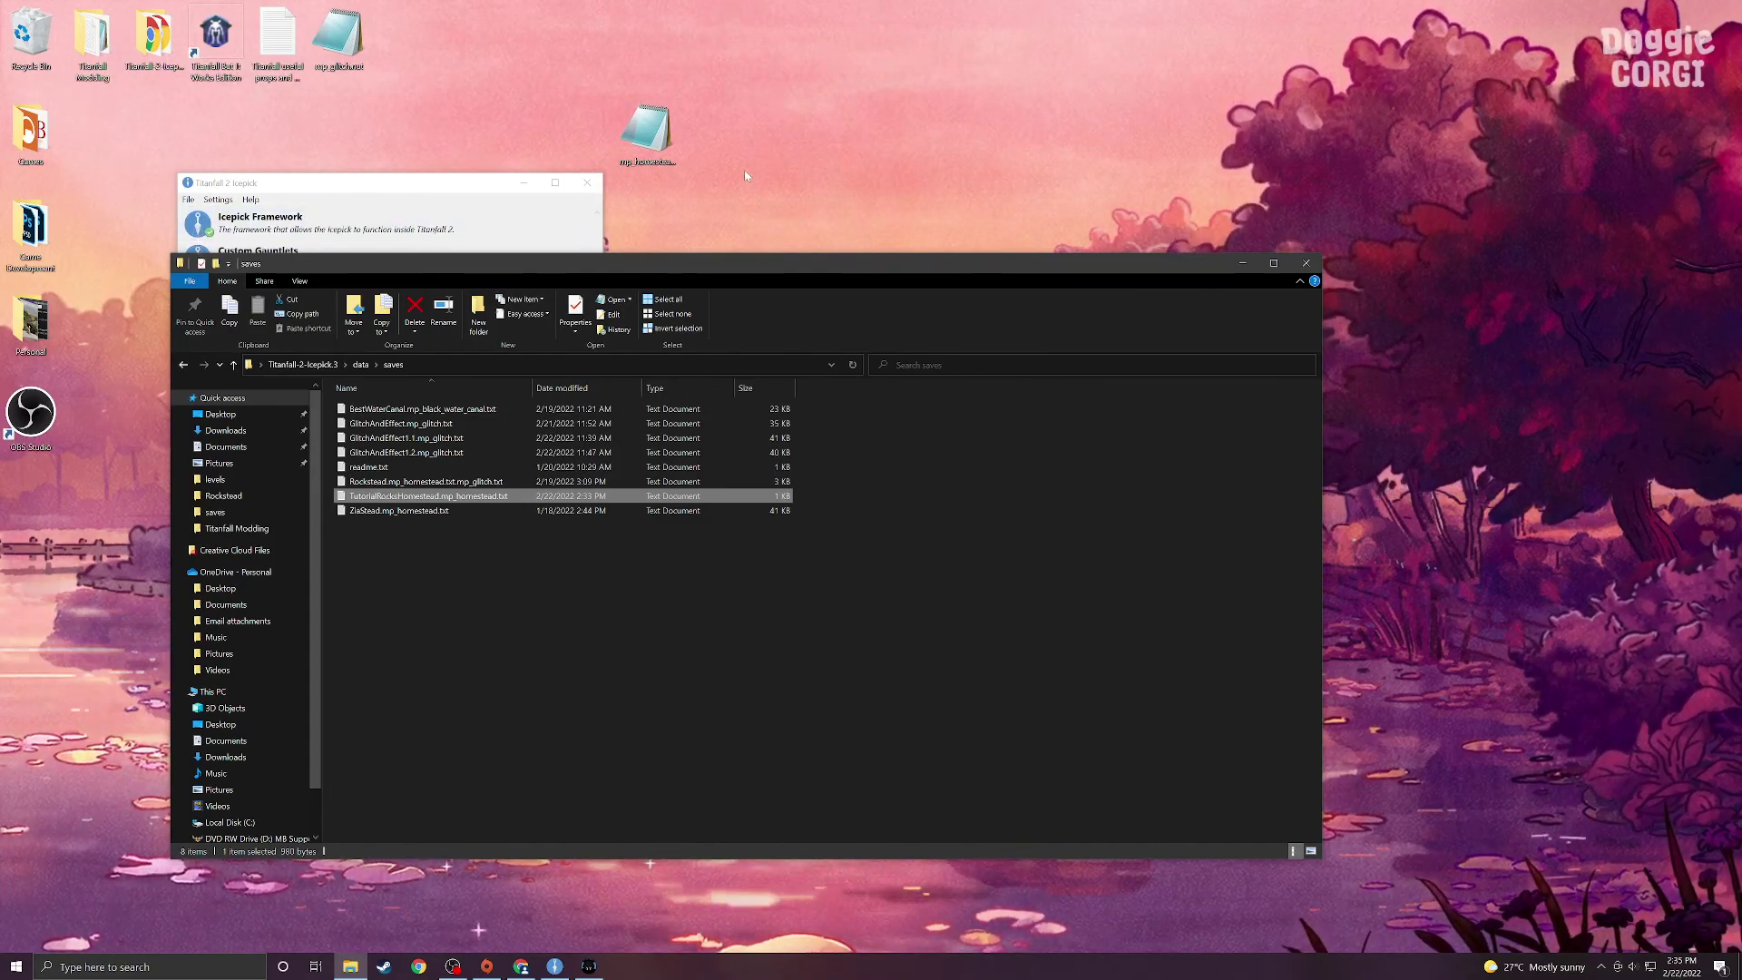
left_click(646, 132)
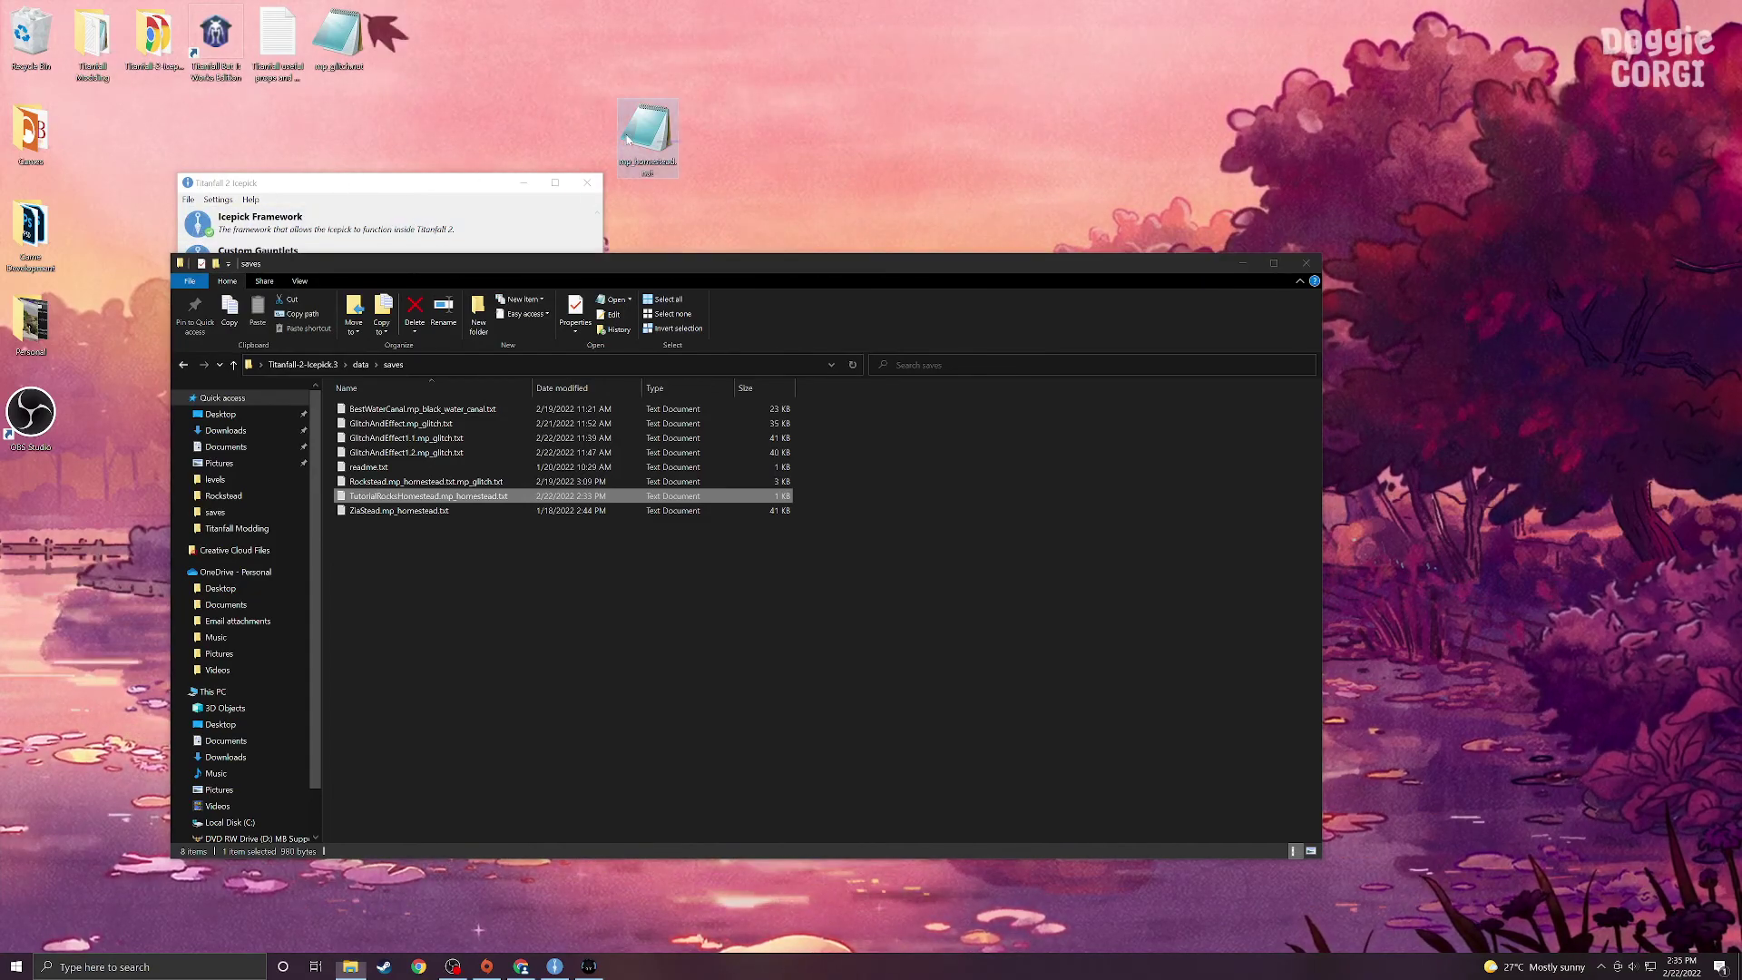
Step: Move Kodai.Plus_1.1.zip from the Titanfall Modding folder onto the desktop and close the folder
left_click(525, 181)
double_click(92, 41)
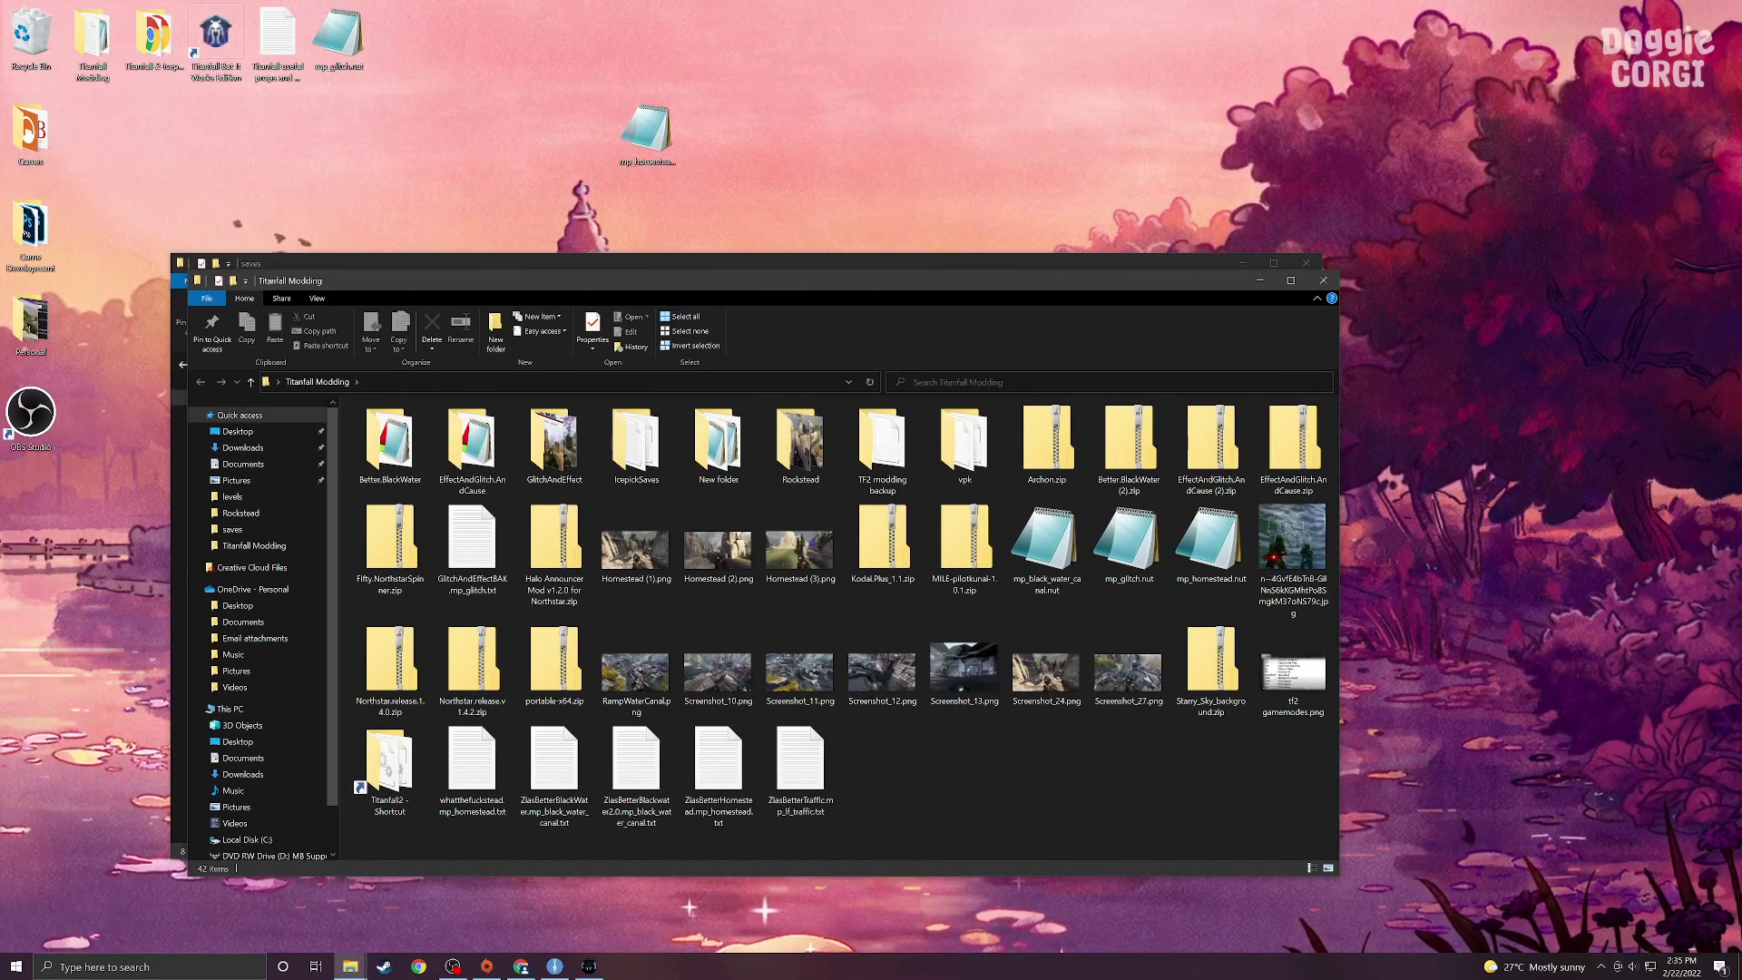
left_click_drag(883, 544, 833, 136)
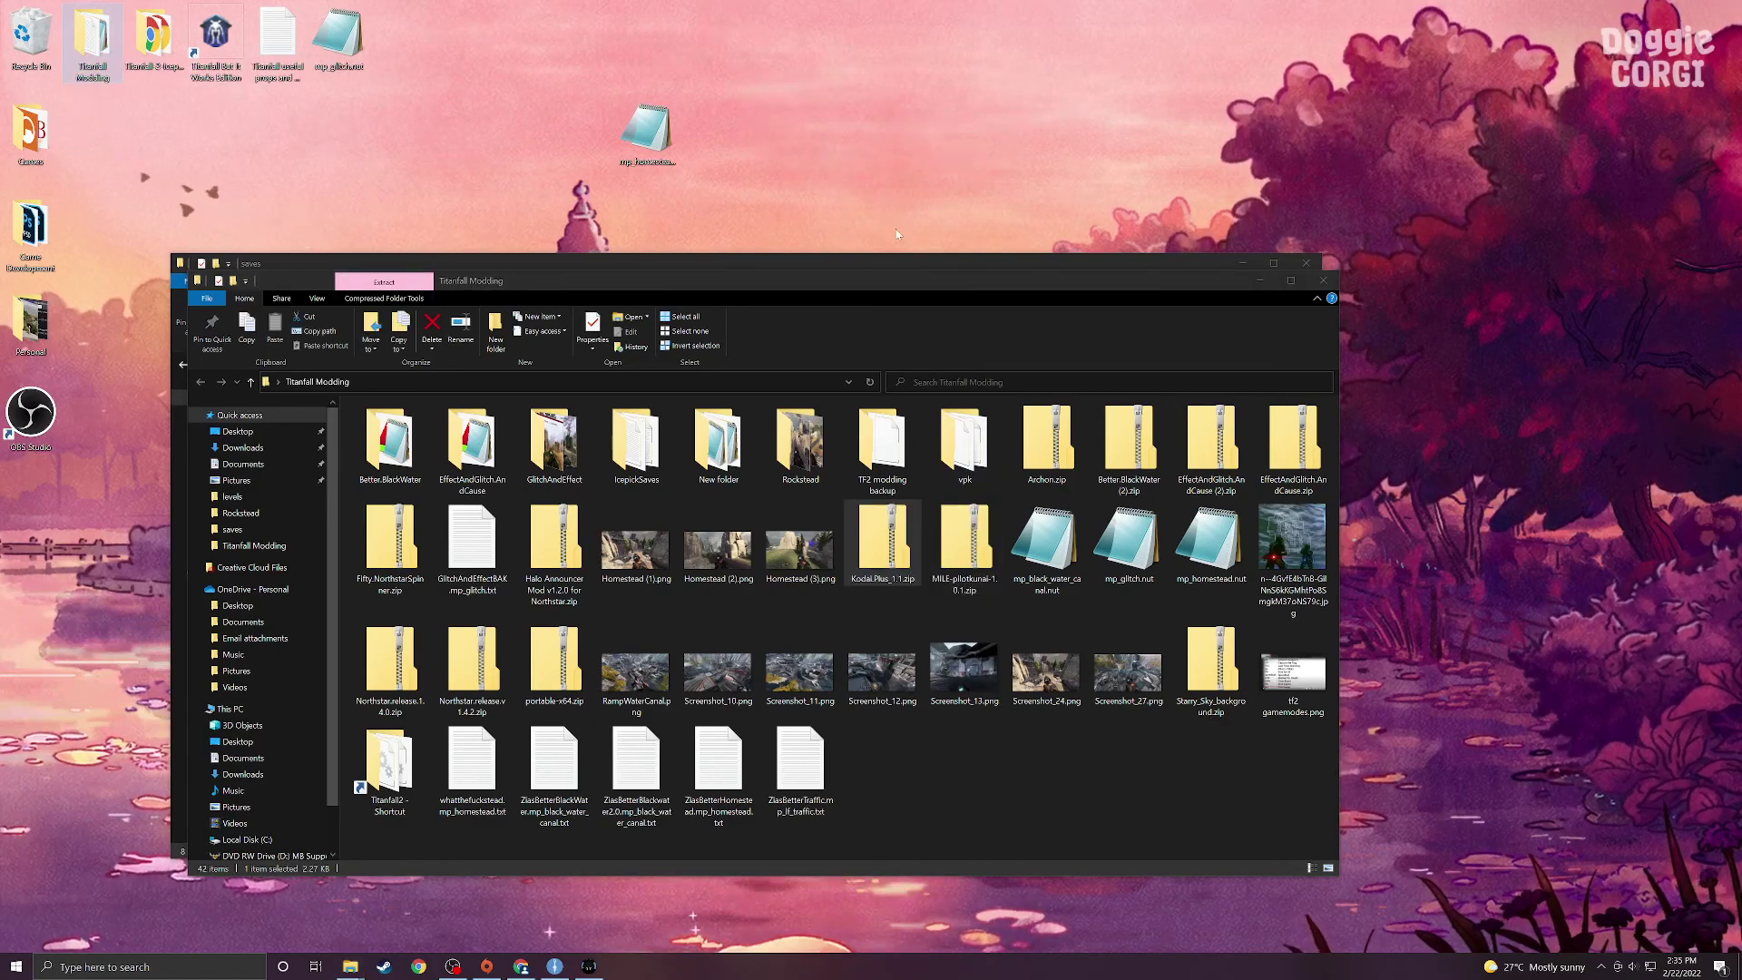
left_click(1323, 280)
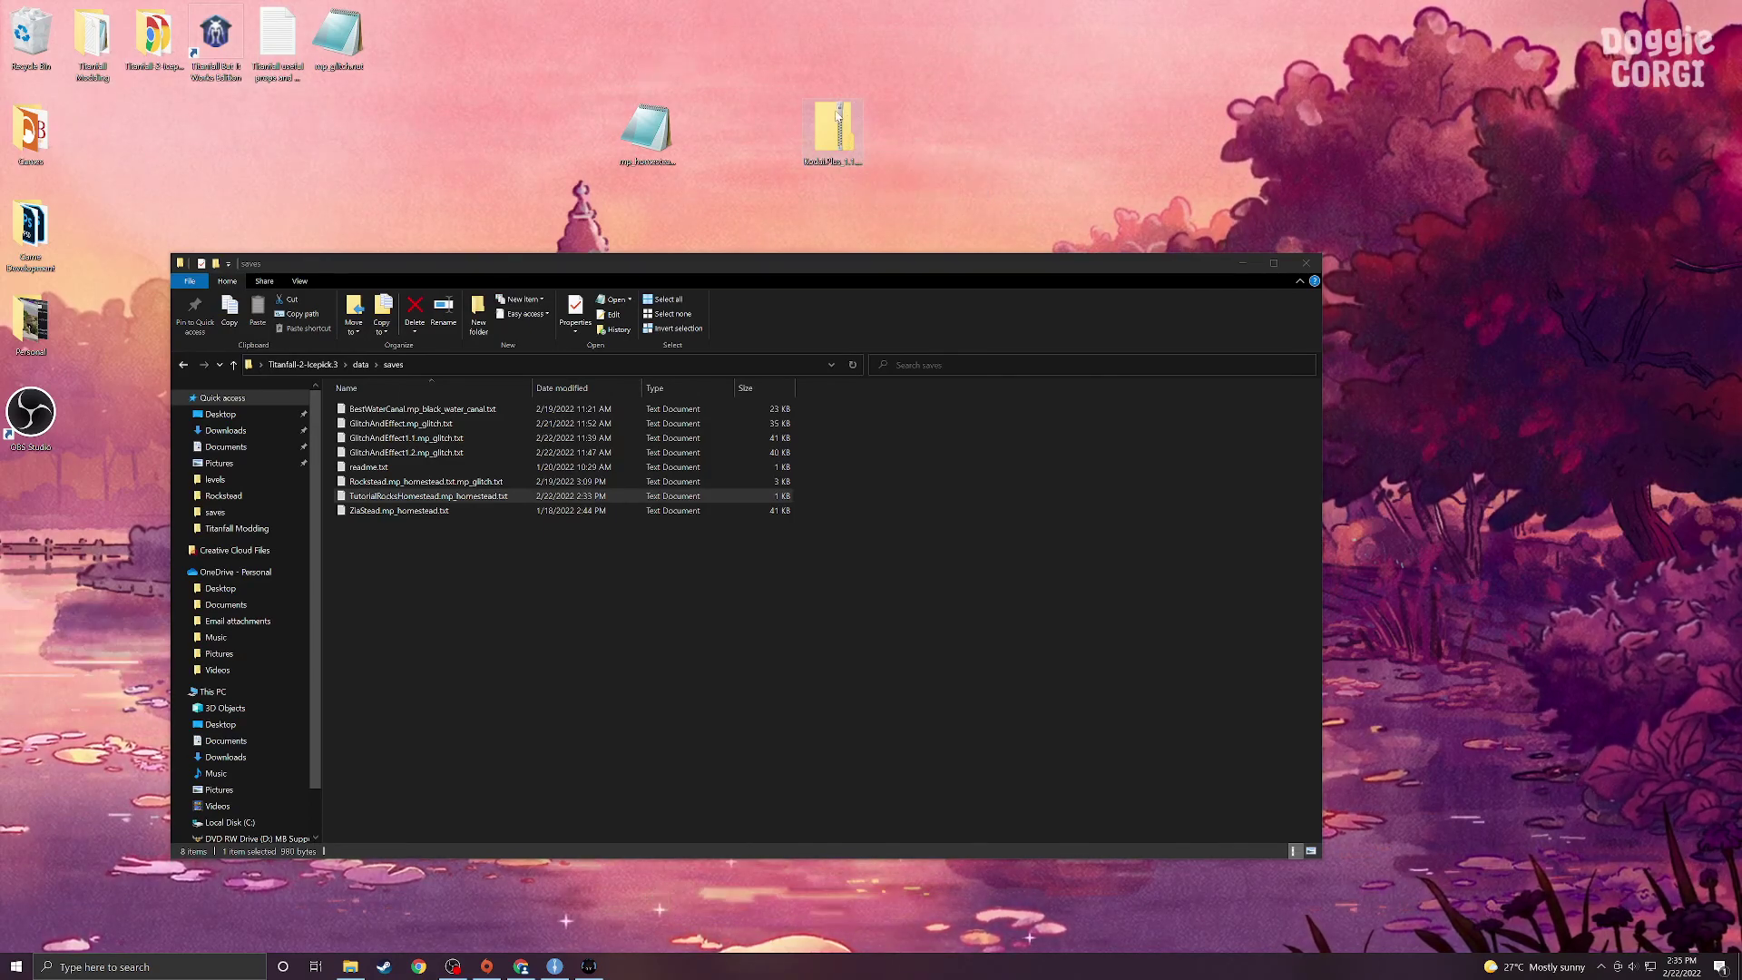
Step: Extract the Kodai.Plus folder from Kodai.Plus_1.1.zip onto the desktop and close the archive
left_click(827, 116)
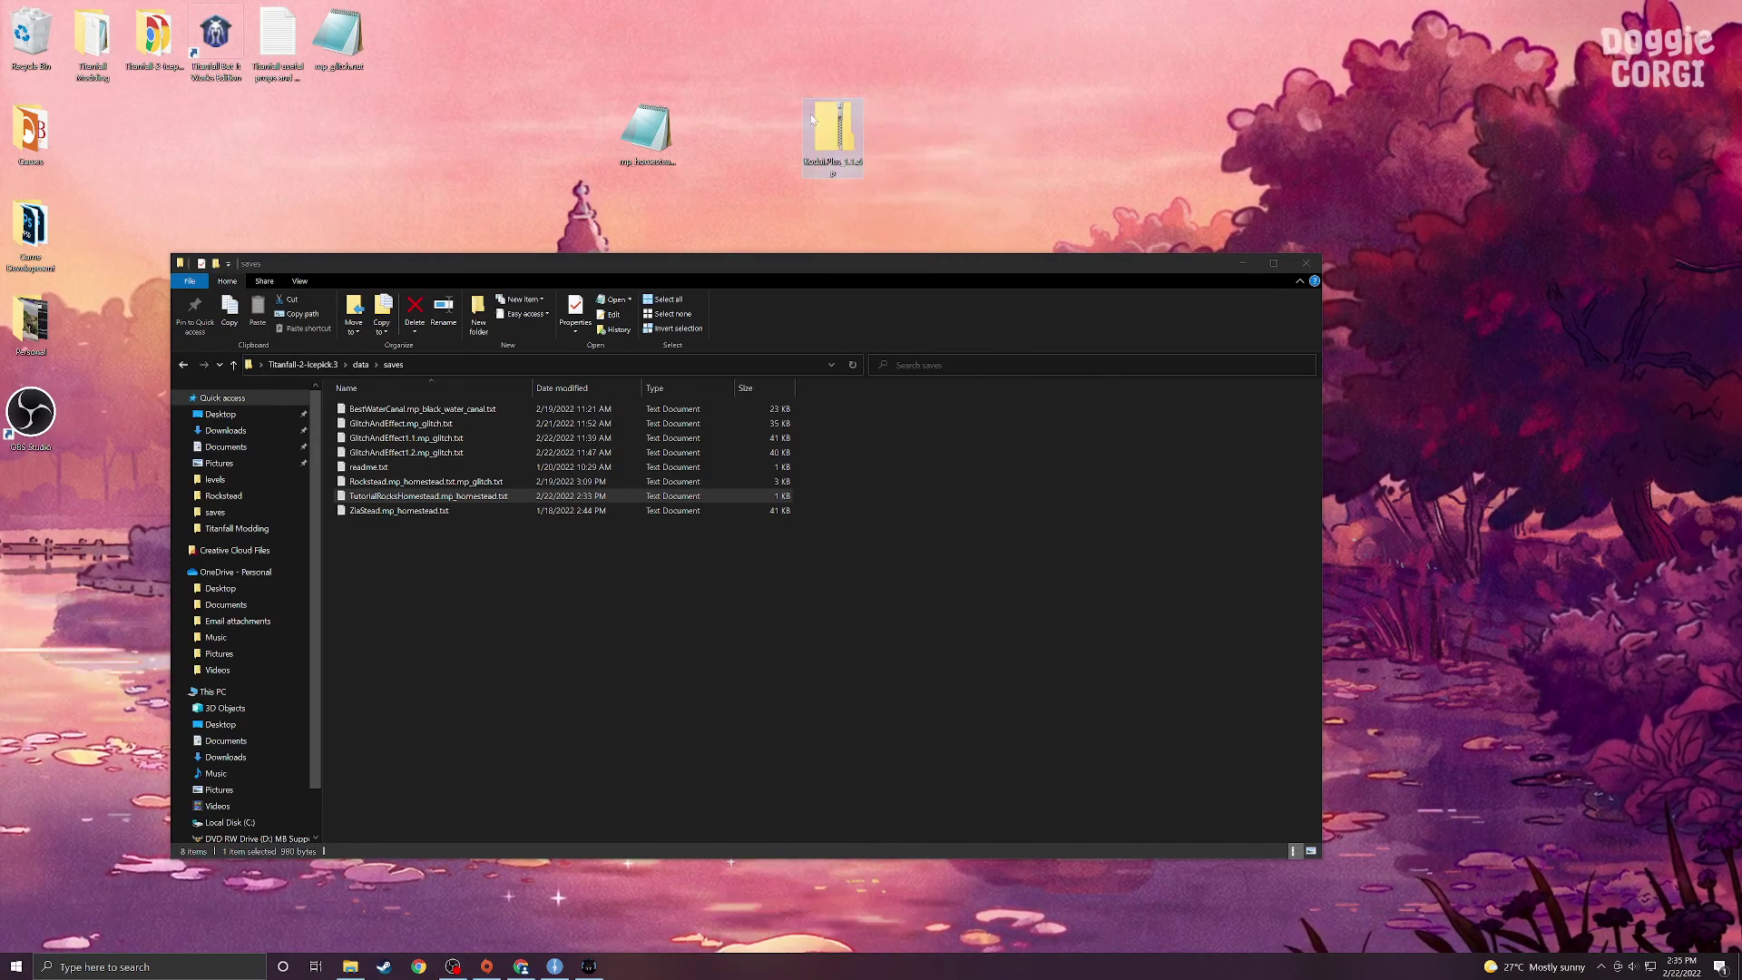
left_click_drag(716, 263, 1028, 256)
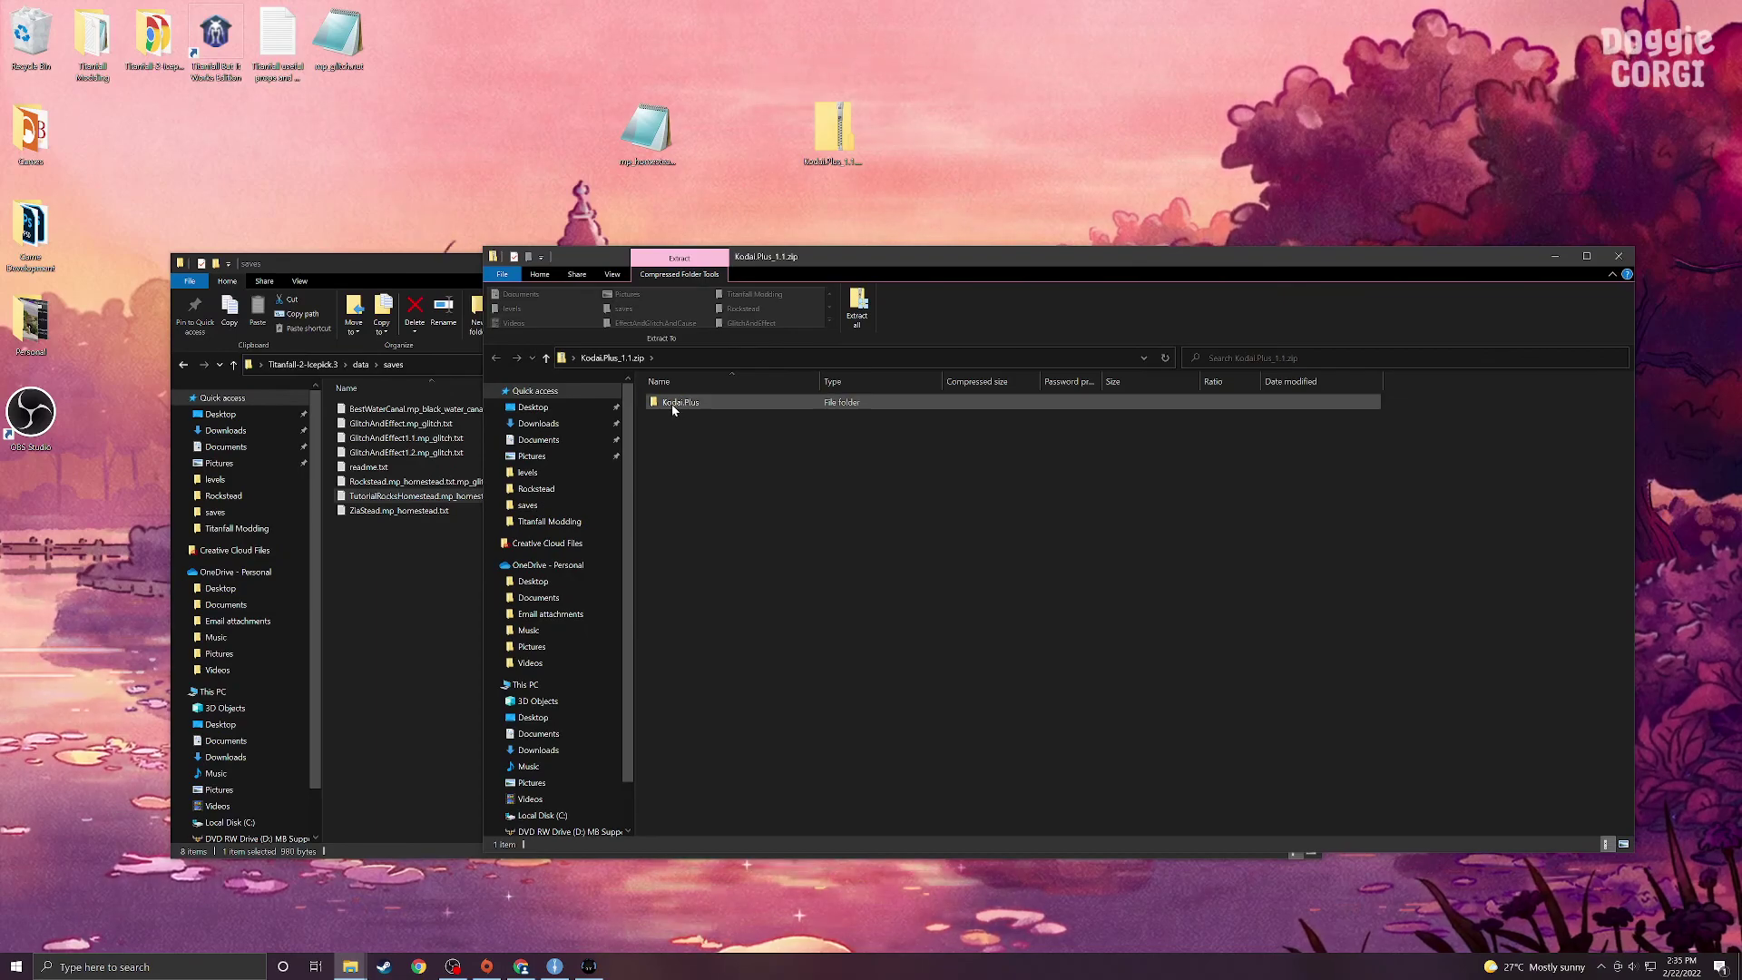
left_click_drag(671, 404, 726, 154)
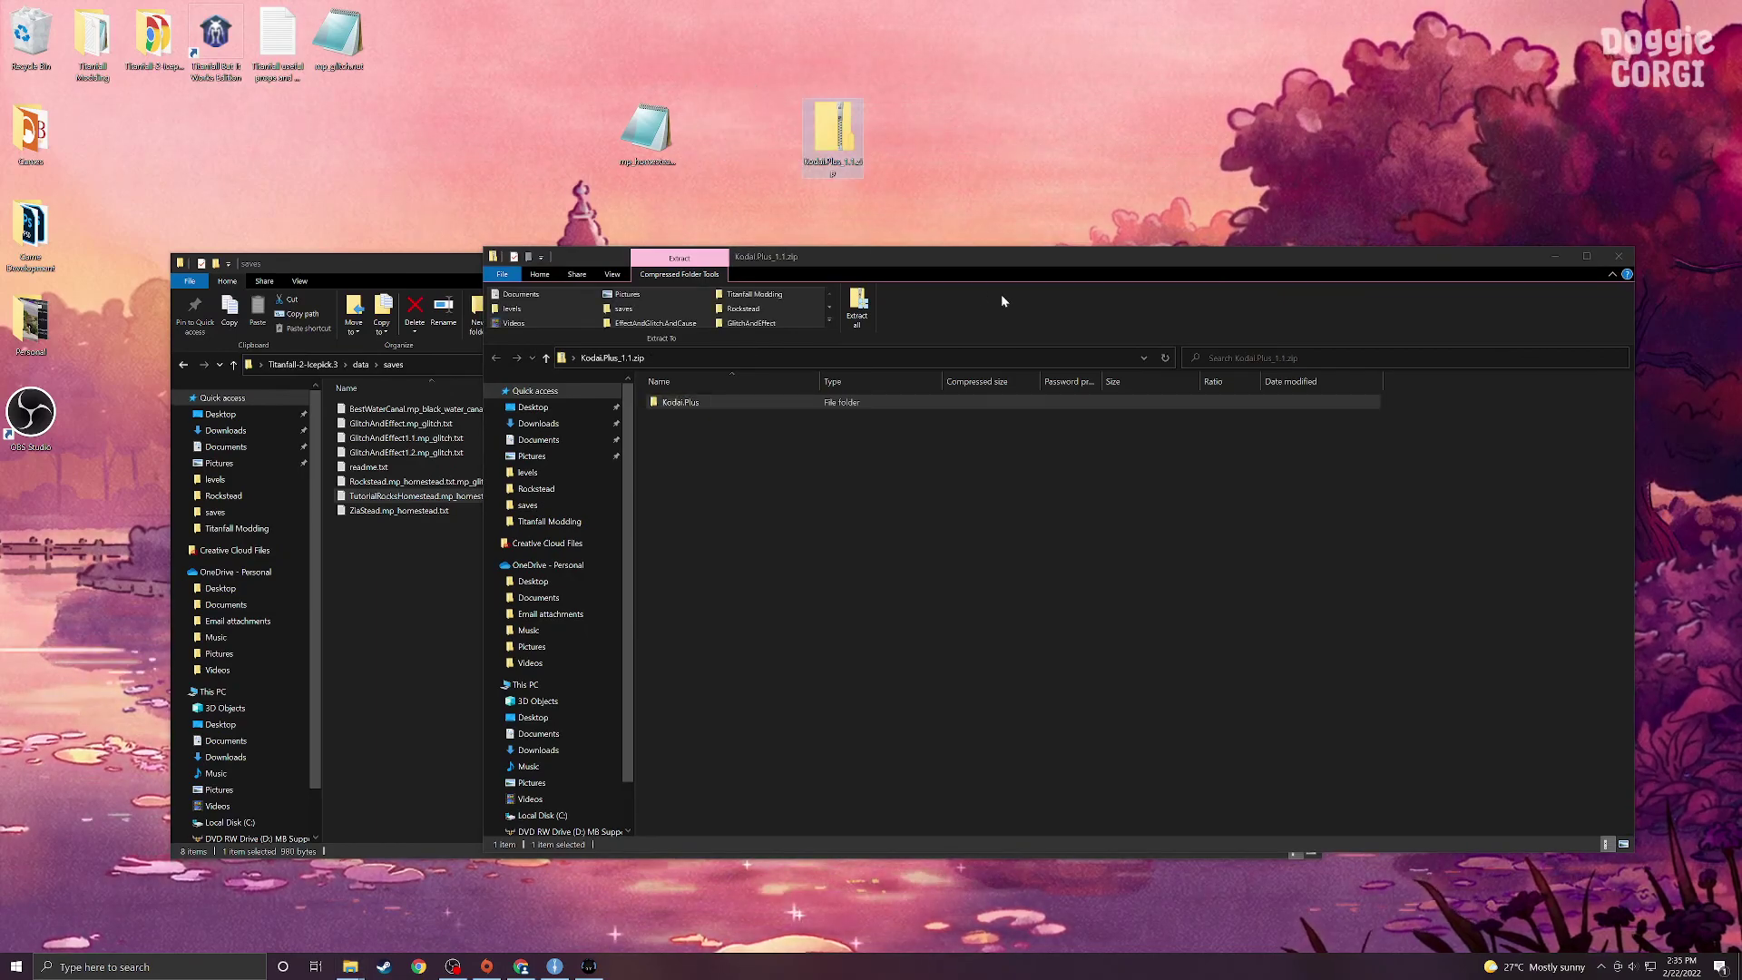
left_click(1621, 257)
Step: Edit mod.json in the extracted Kodai.Plus folder, setting Name to "Tutorial Homestead" and Description to "Adds more objects to Homestead", and save it
double_click(711, 137)
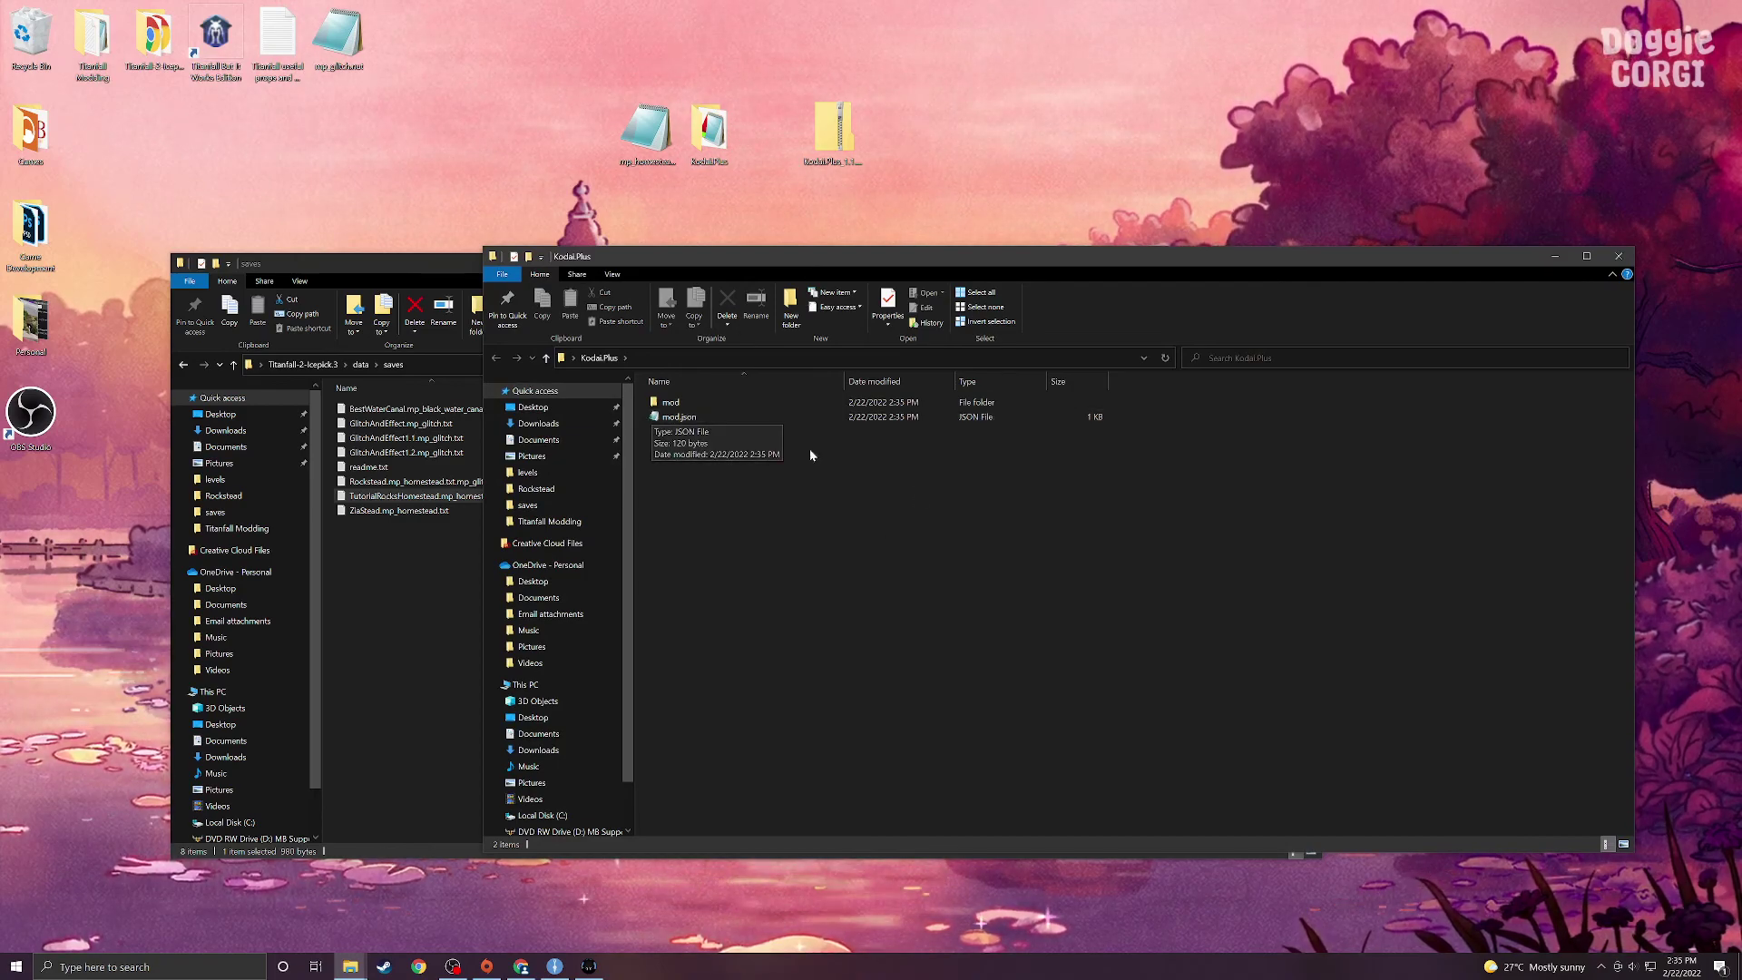
double_click(700, 418)
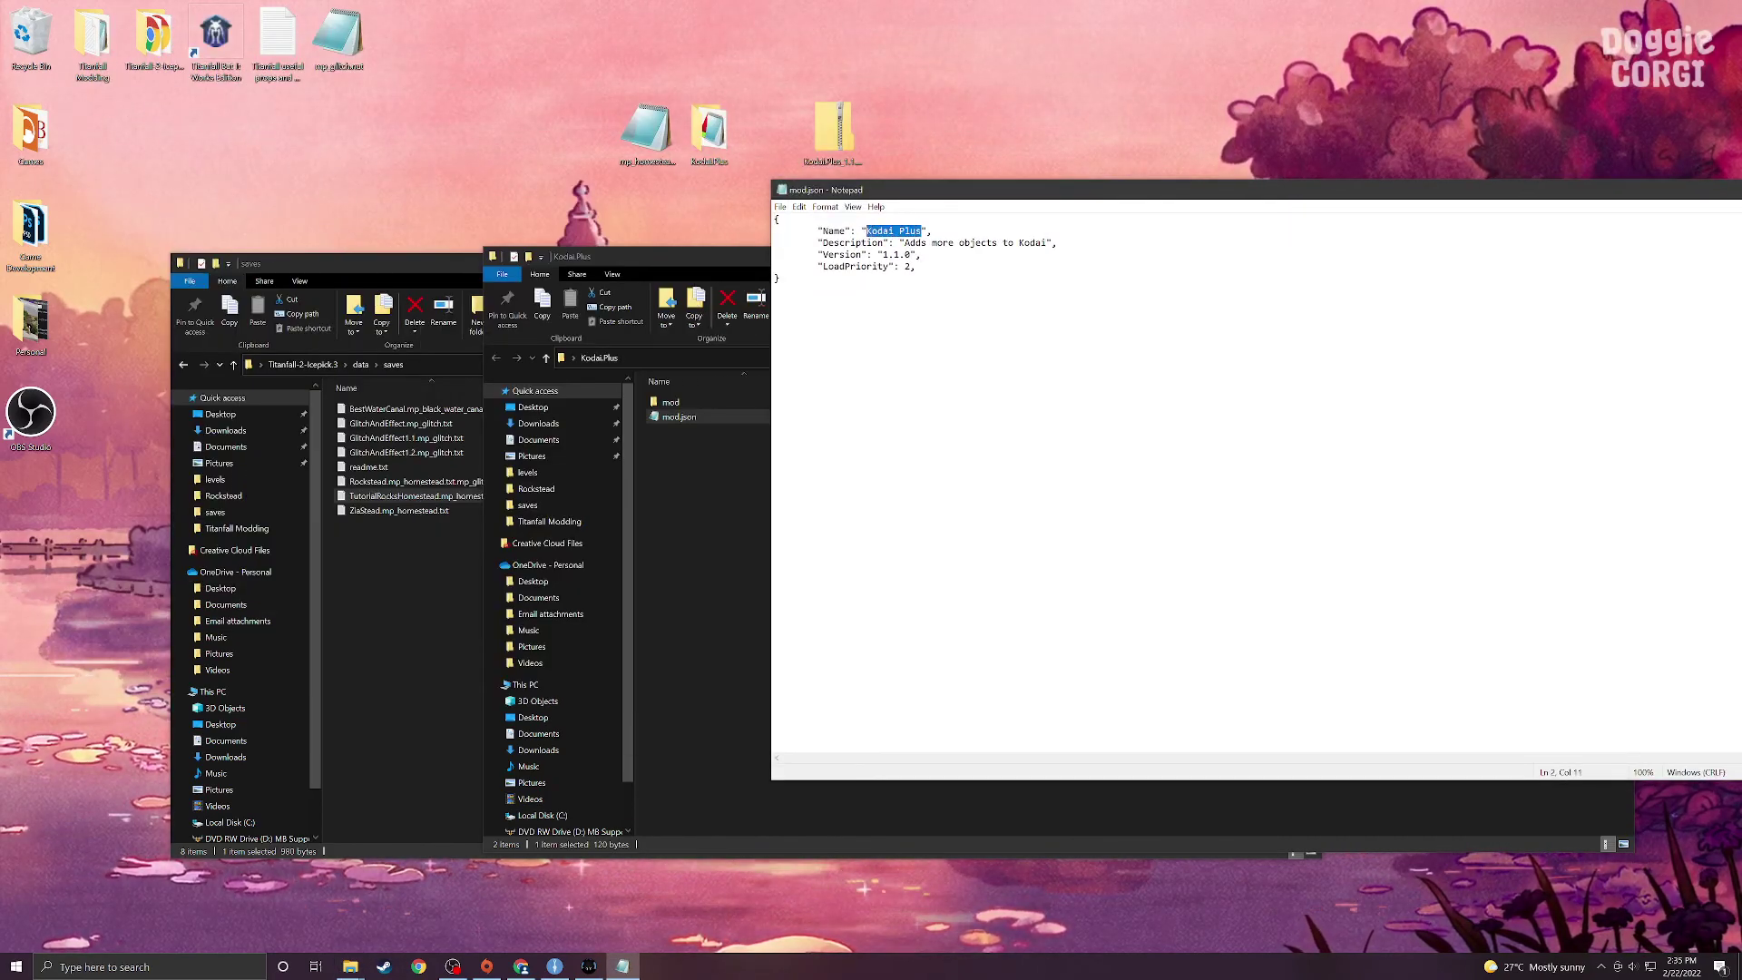
type("Tutorial Ho")
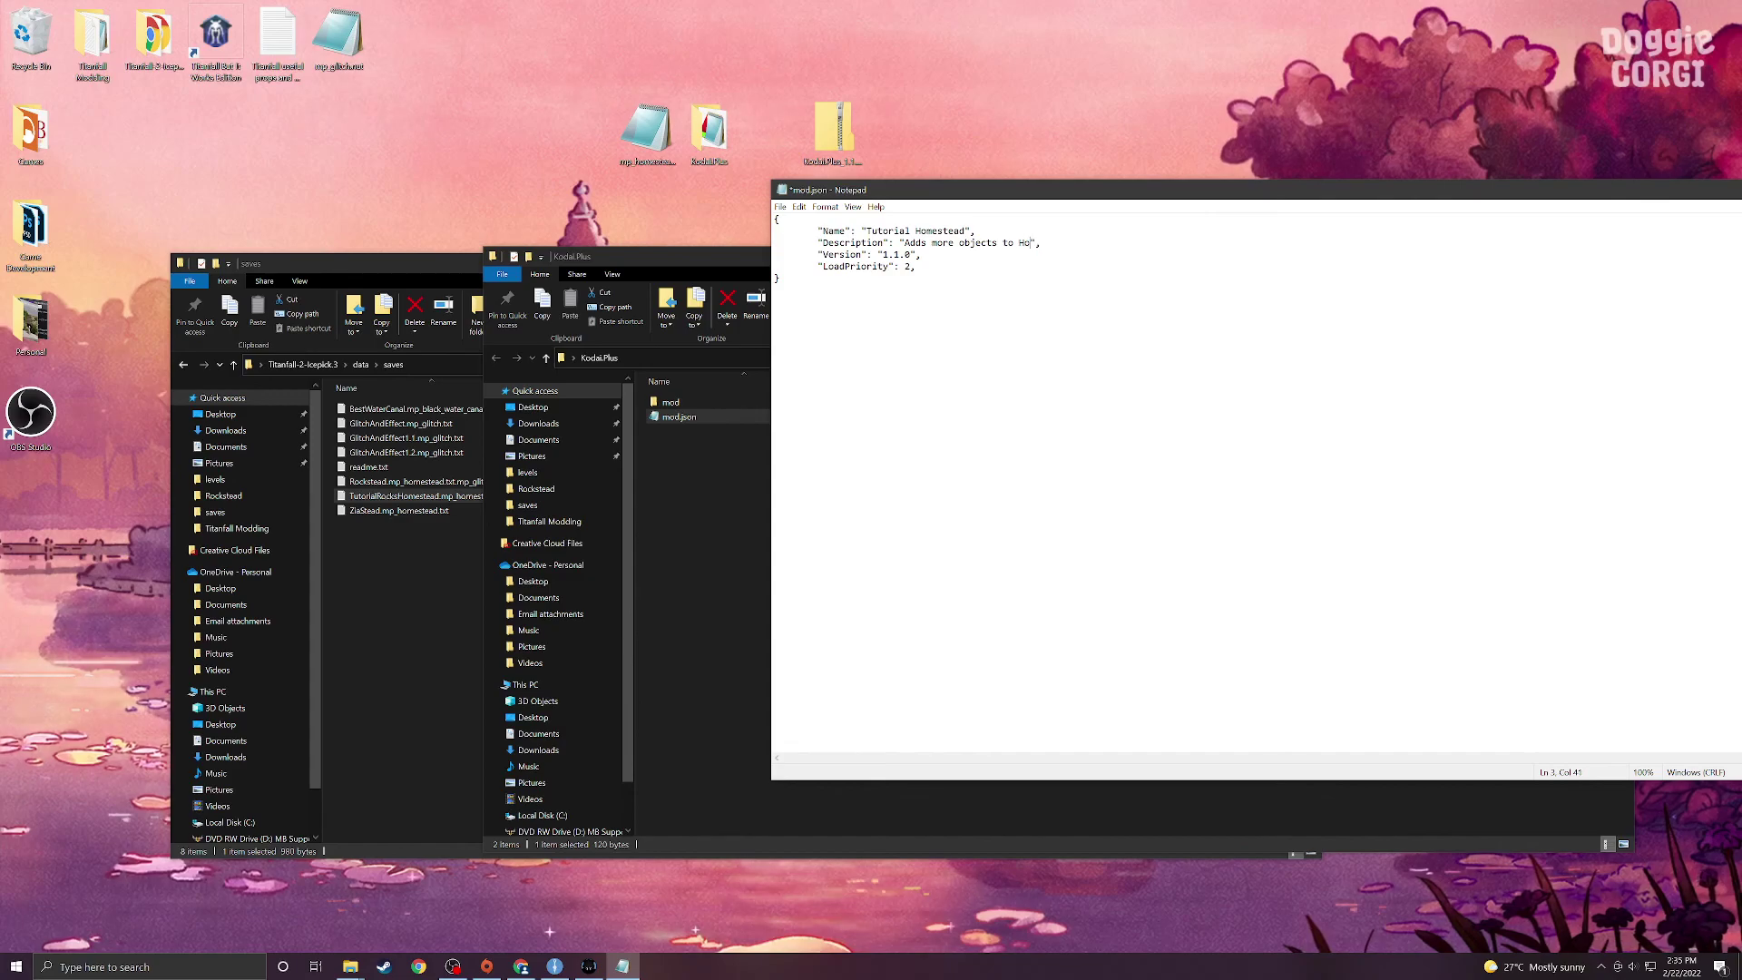
type("mestead")
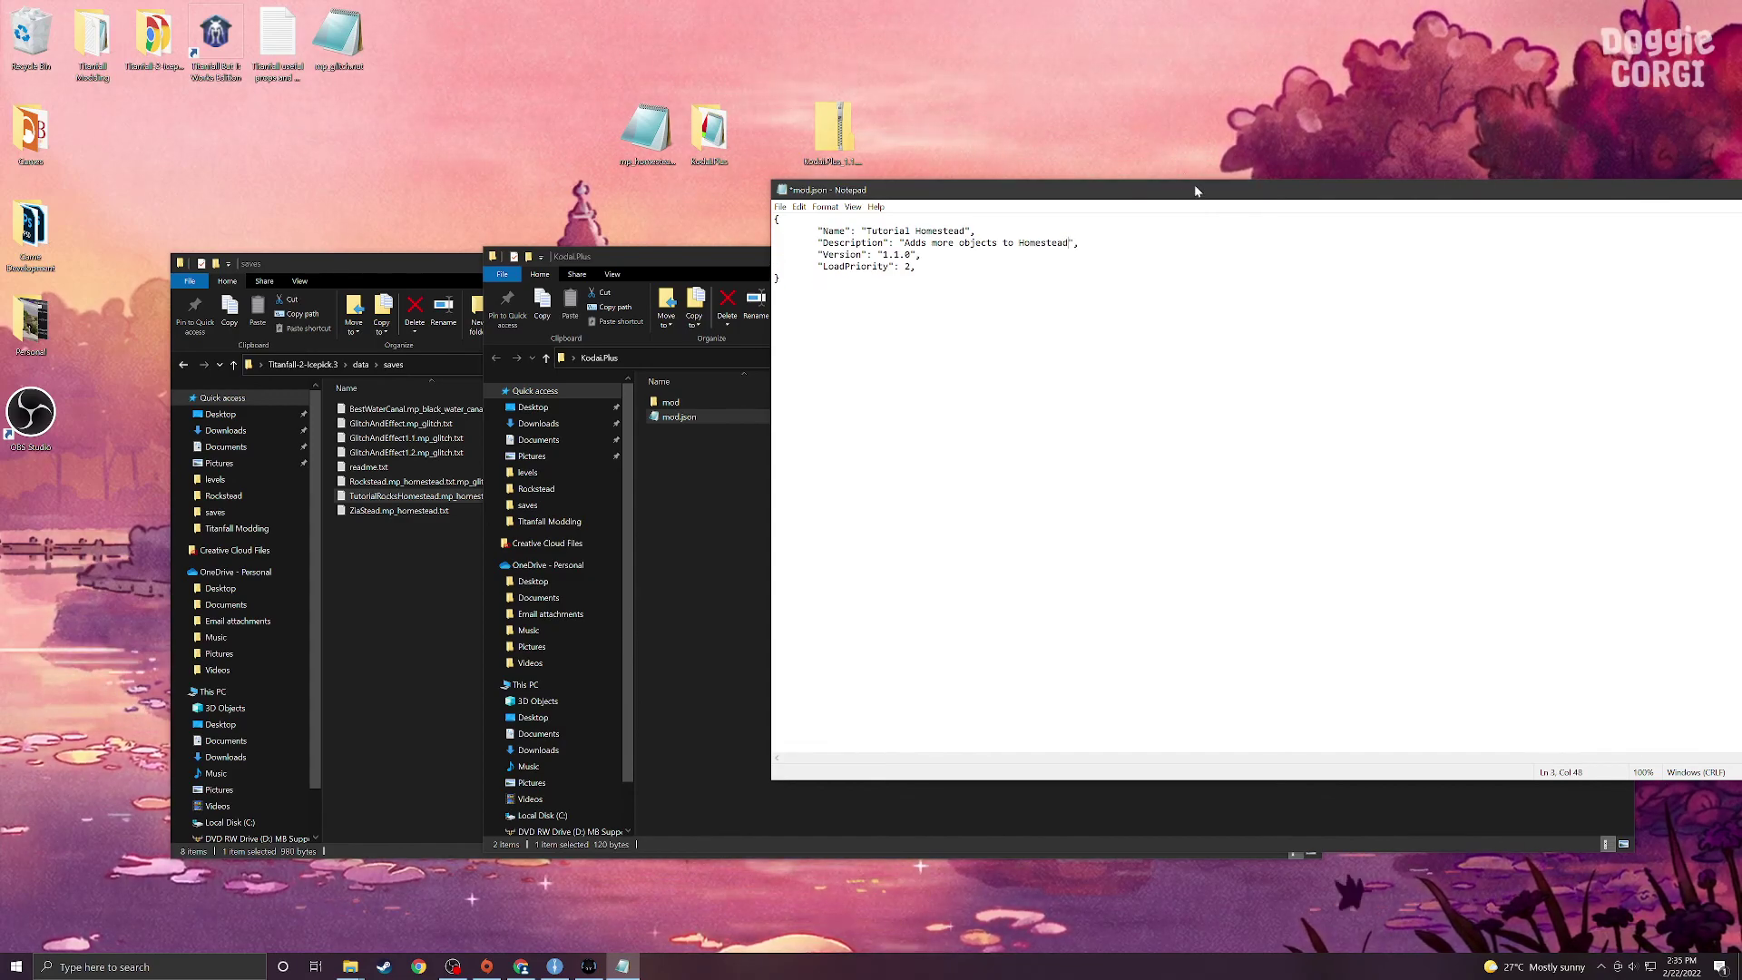
left_click_drag(1196, 192, 843, 185)
left_click(1458, 185)
left_click(830, 497)
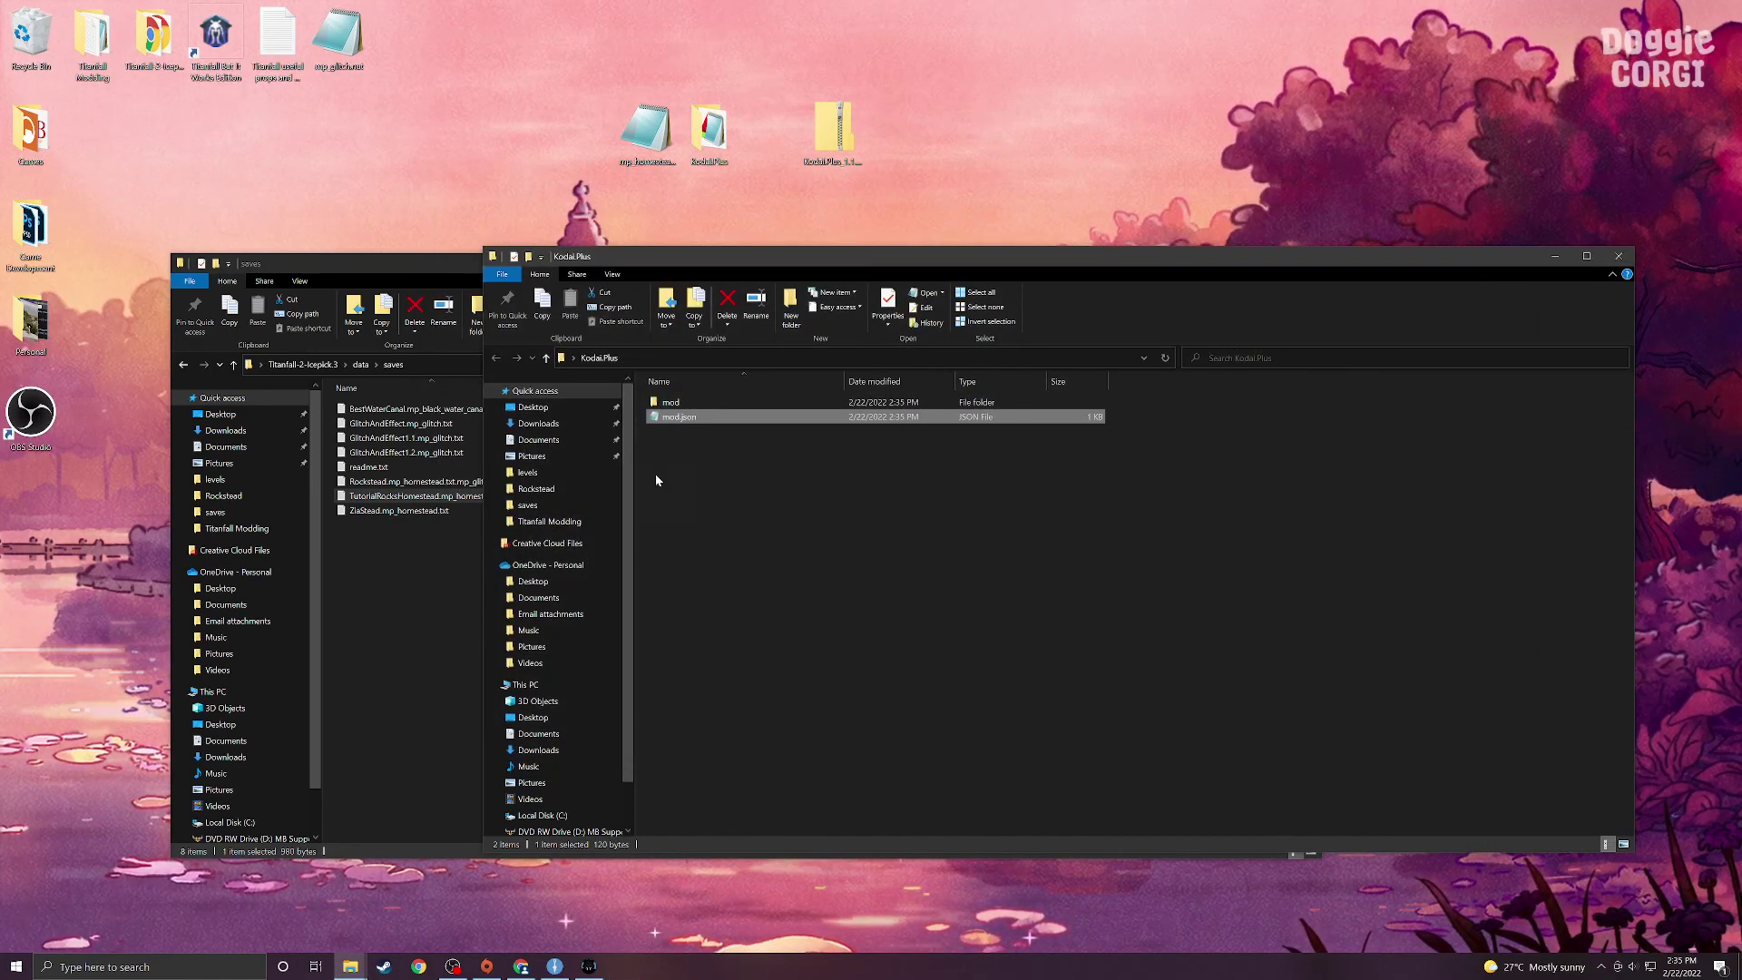
Step: Delete mp_forwardbase_kodai.nut from the mod's scripts\vscripts\mp\levels folder
double_click(676, 403)
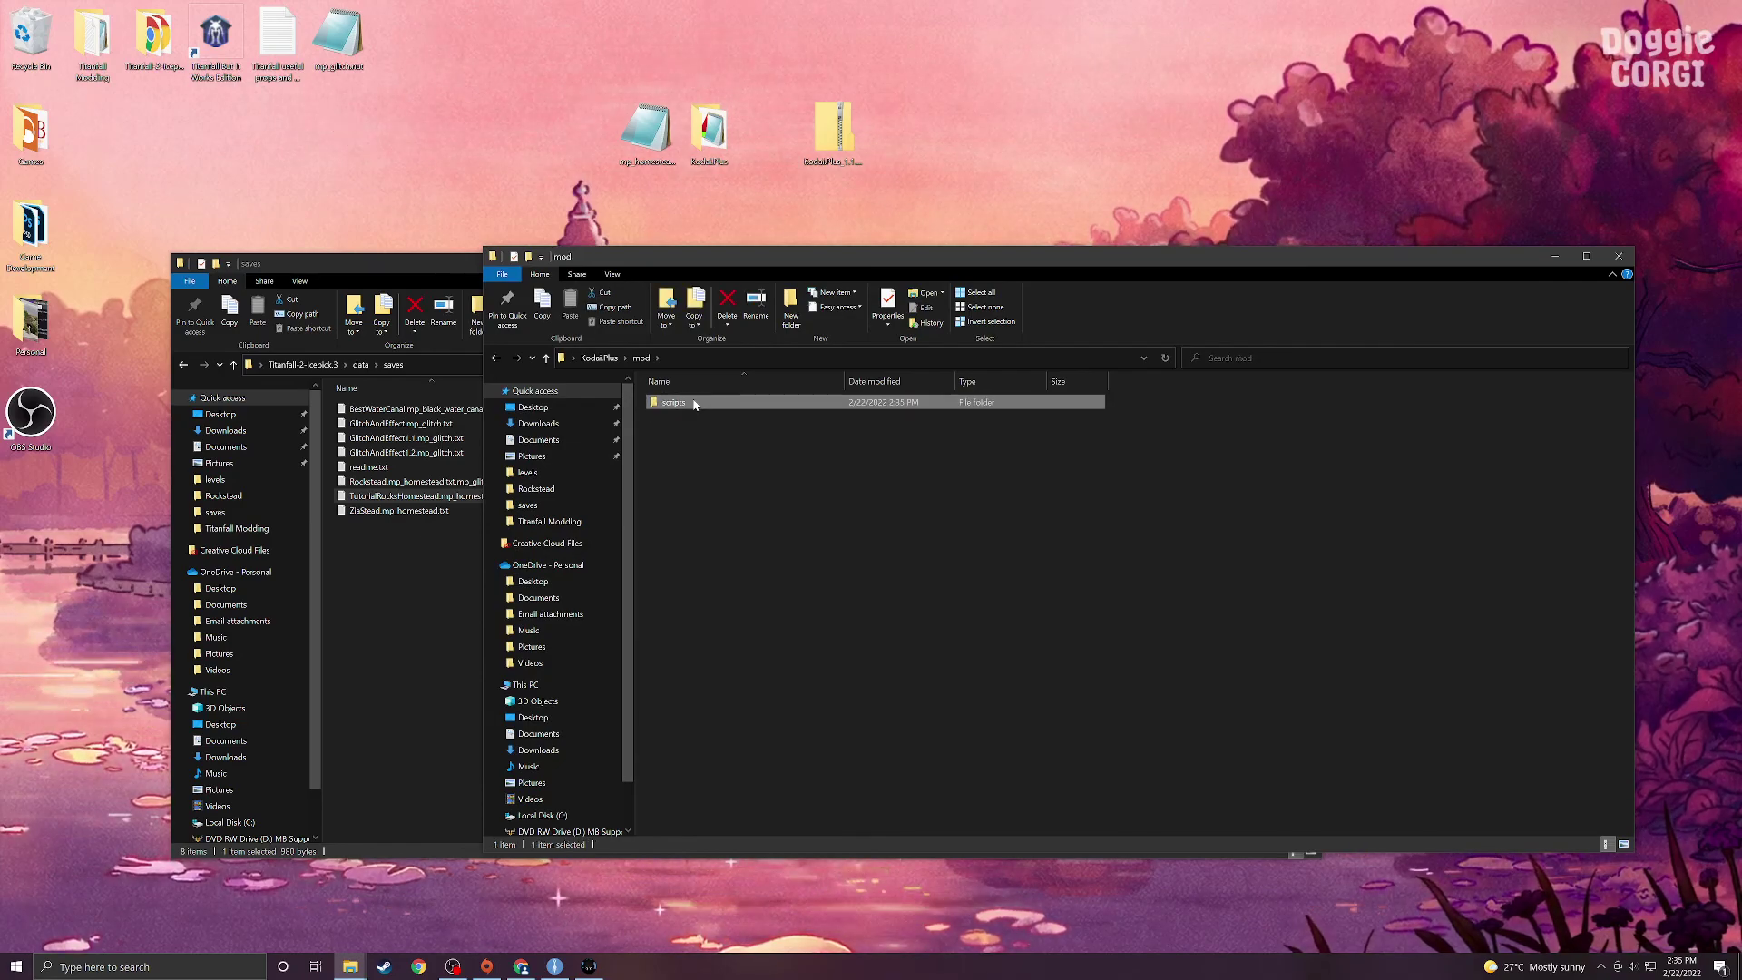
double_click(680, 403)
double_click(694, 407)
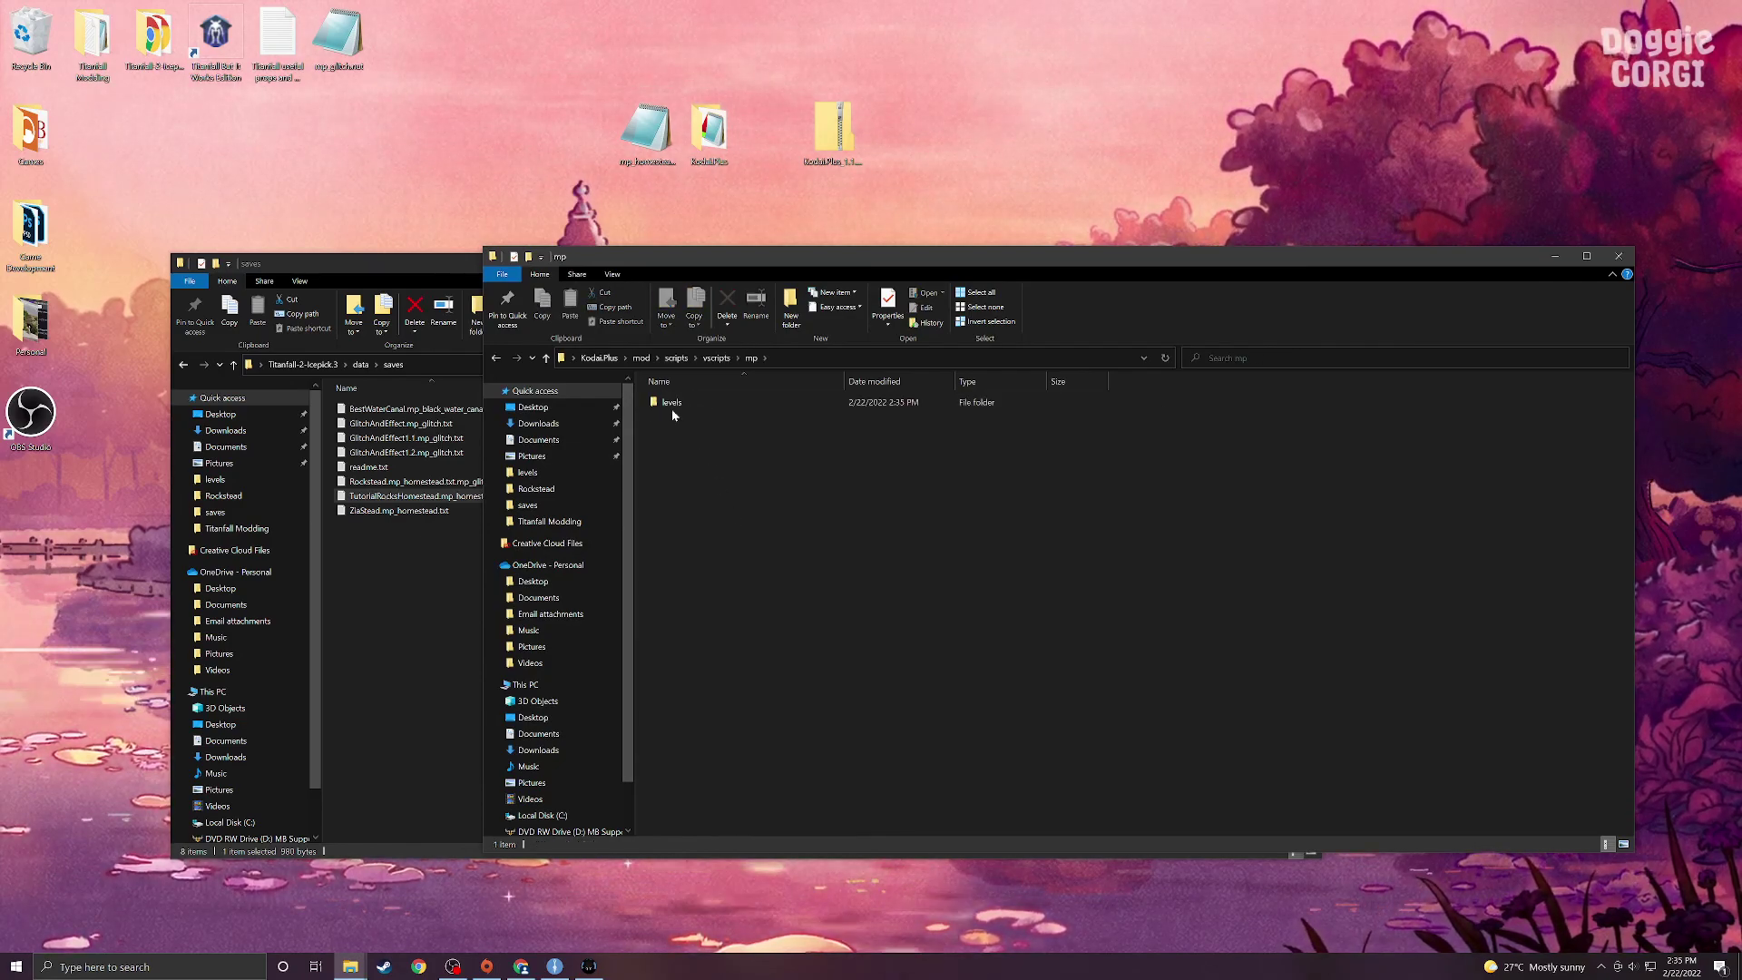
double_click(672, 407)
left_click_drag(738, 427, 726, 402)
left_click(755, 471)
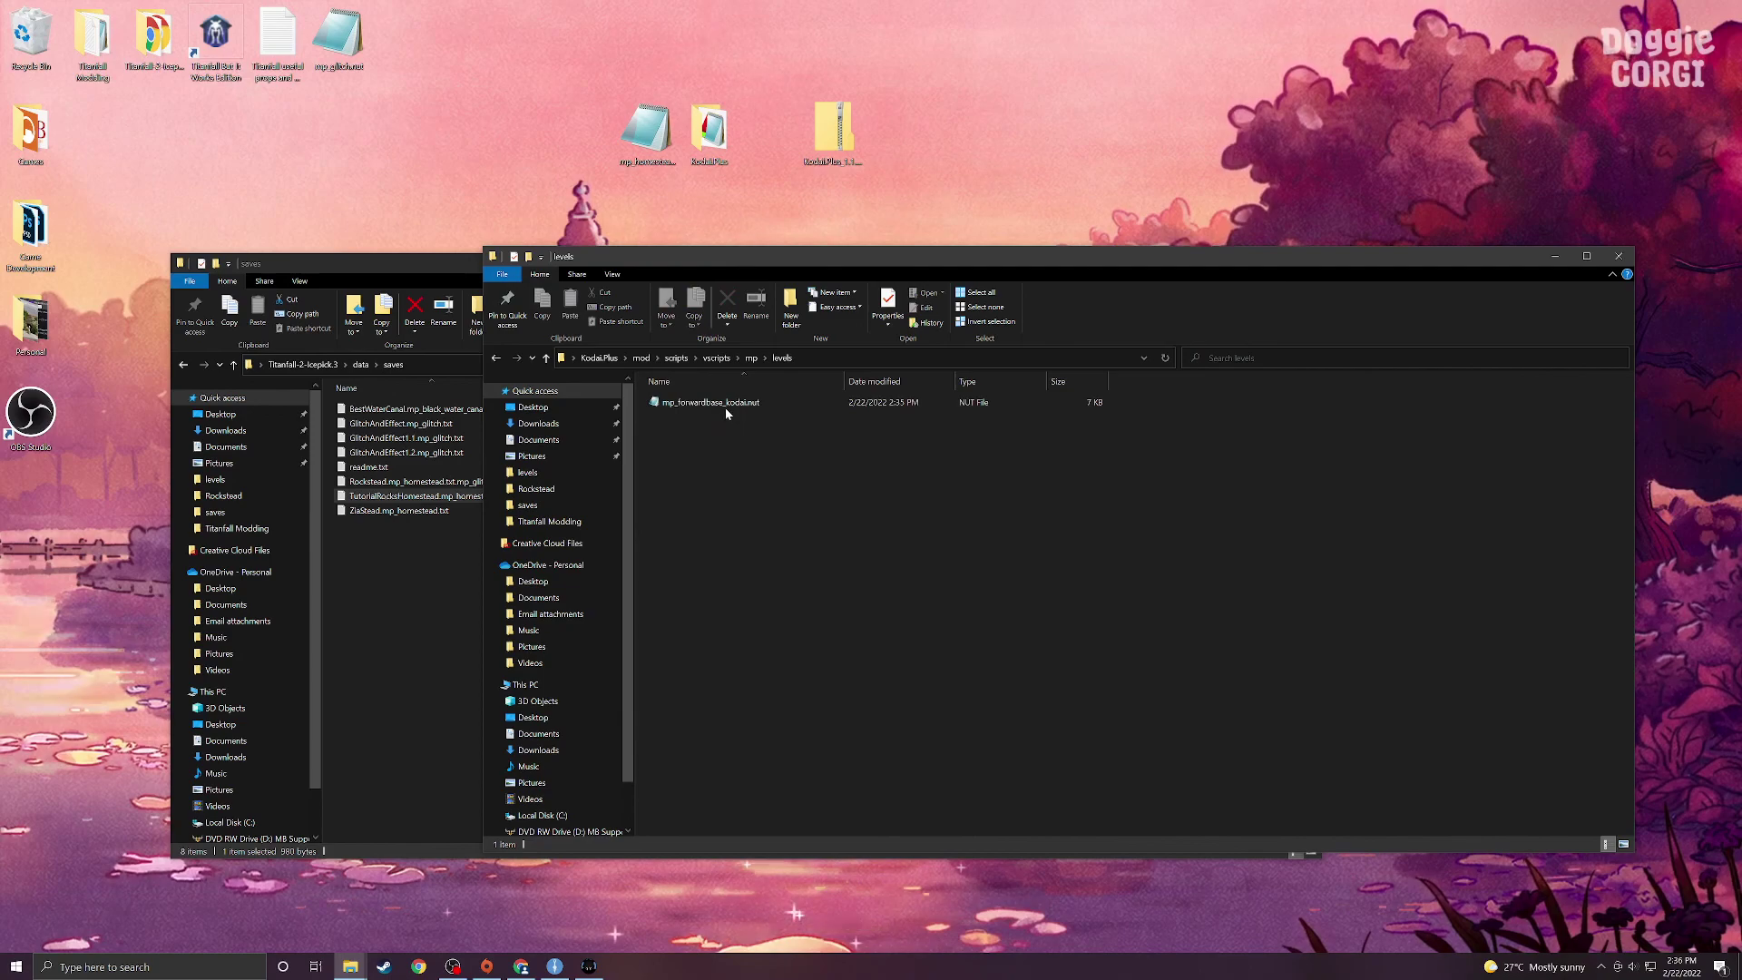
key("Delete")
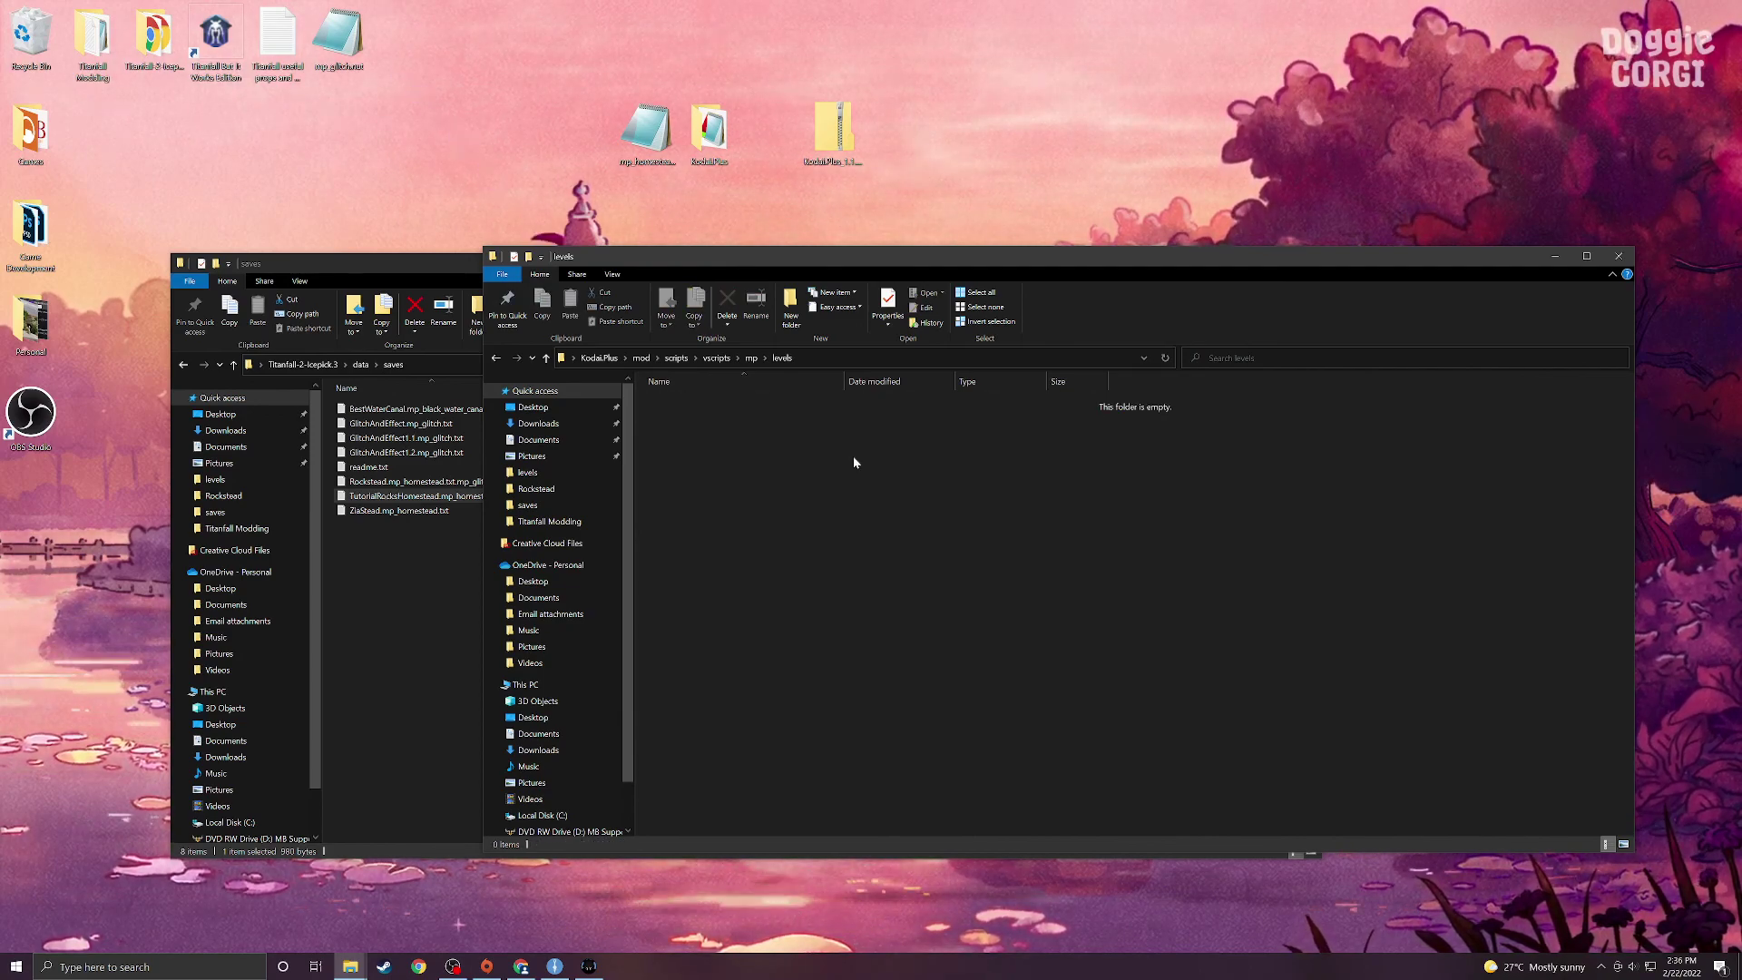
Step: Move mp_homestead.nut from the desktop into the mod's levels folder
left_click(640, 143)
left_click_drag(638, 145, 726, 477)
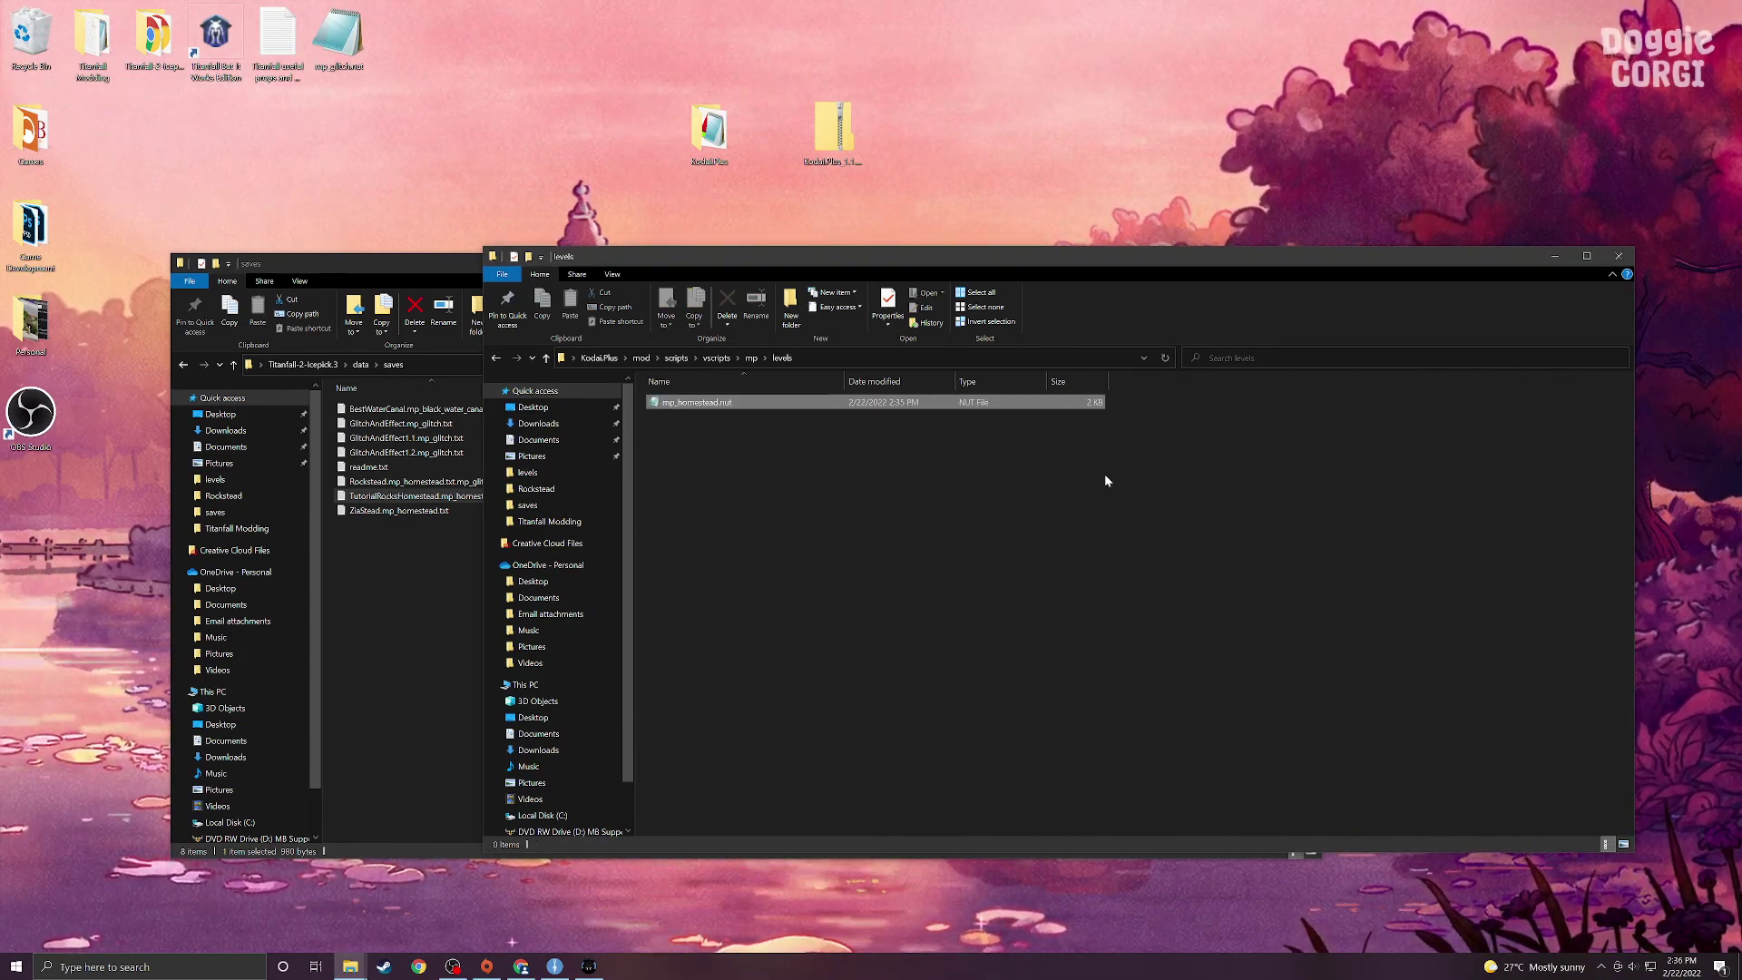
left_click(943, 433)
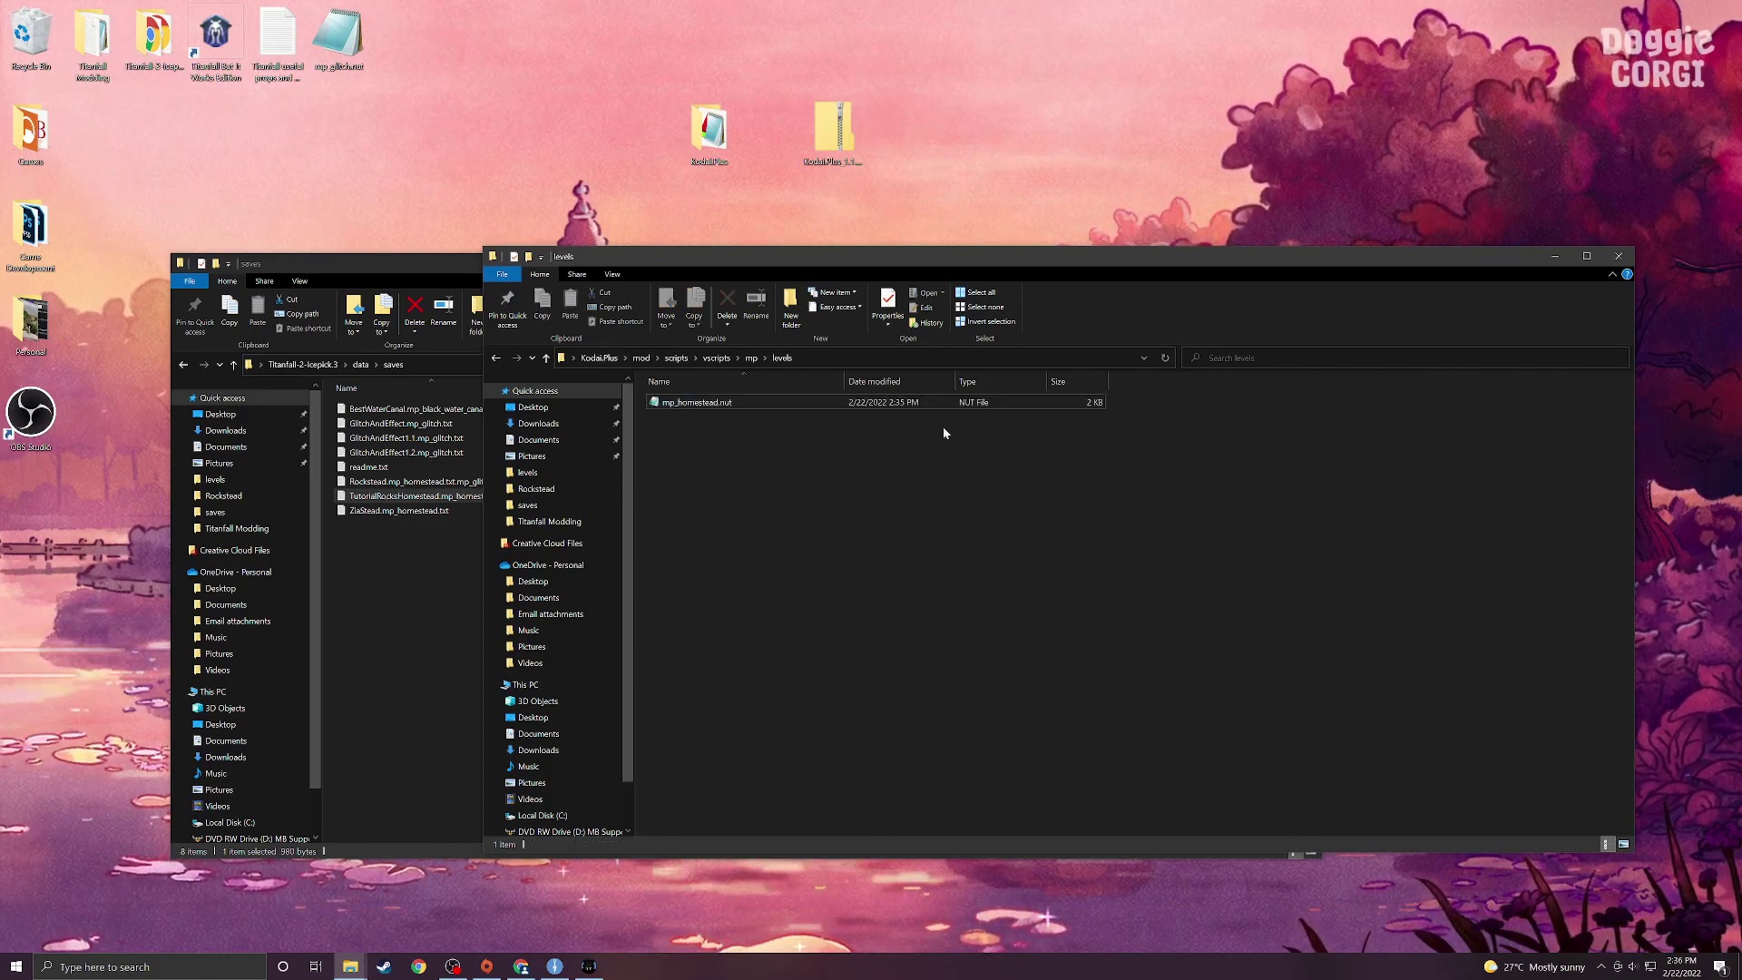
Step: Clear the open folder windows from the desktop and rename the Kodai.Plus mod folder to Homestead.Tutorial
right_click(709, 130)
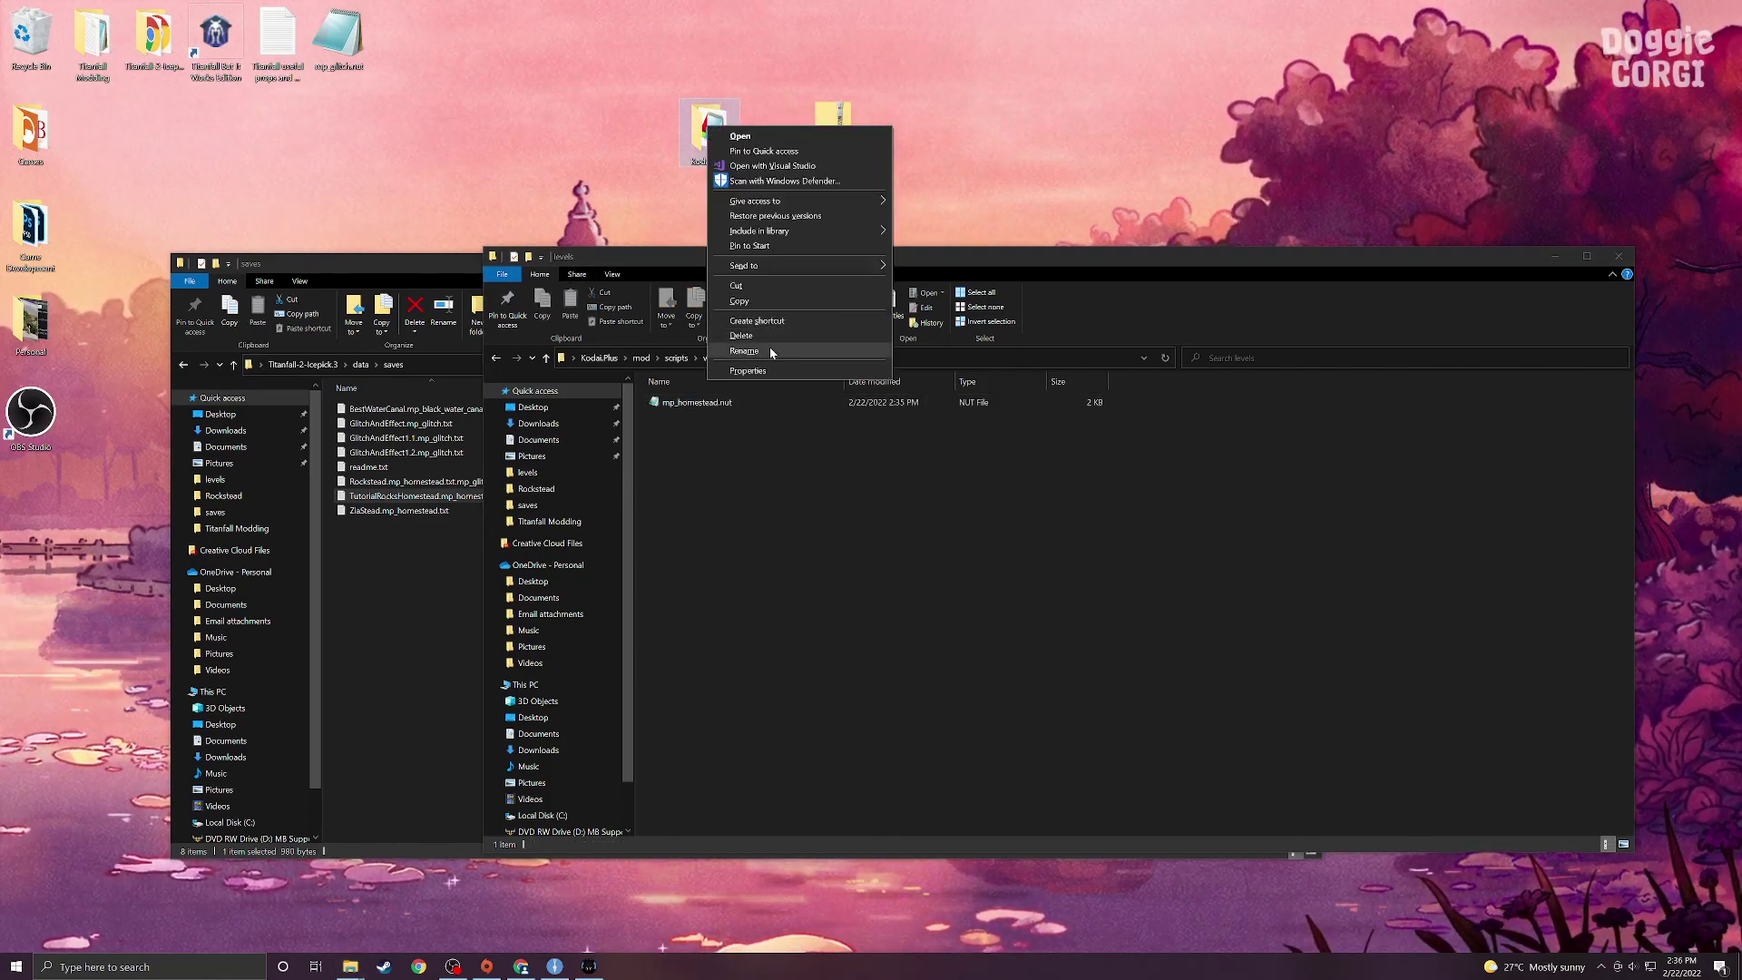
left_click(1109, 196)
left_click(1620, 258)
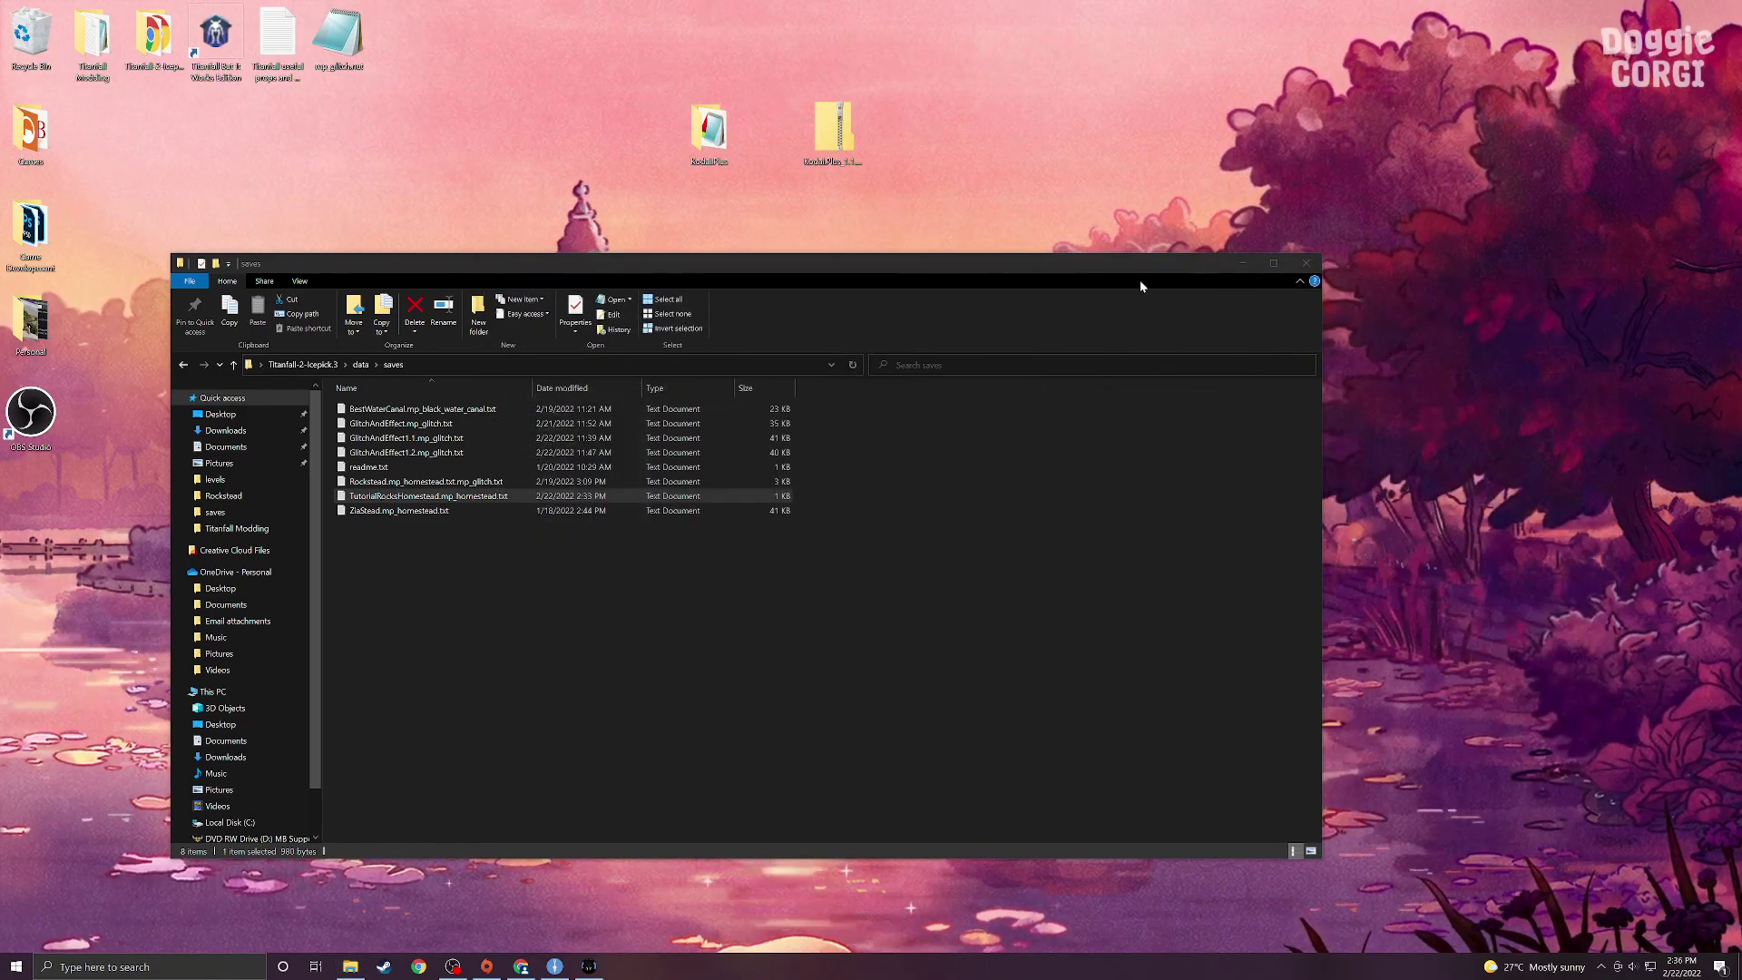
left_click(1239, 265)
right_click(709, 140)
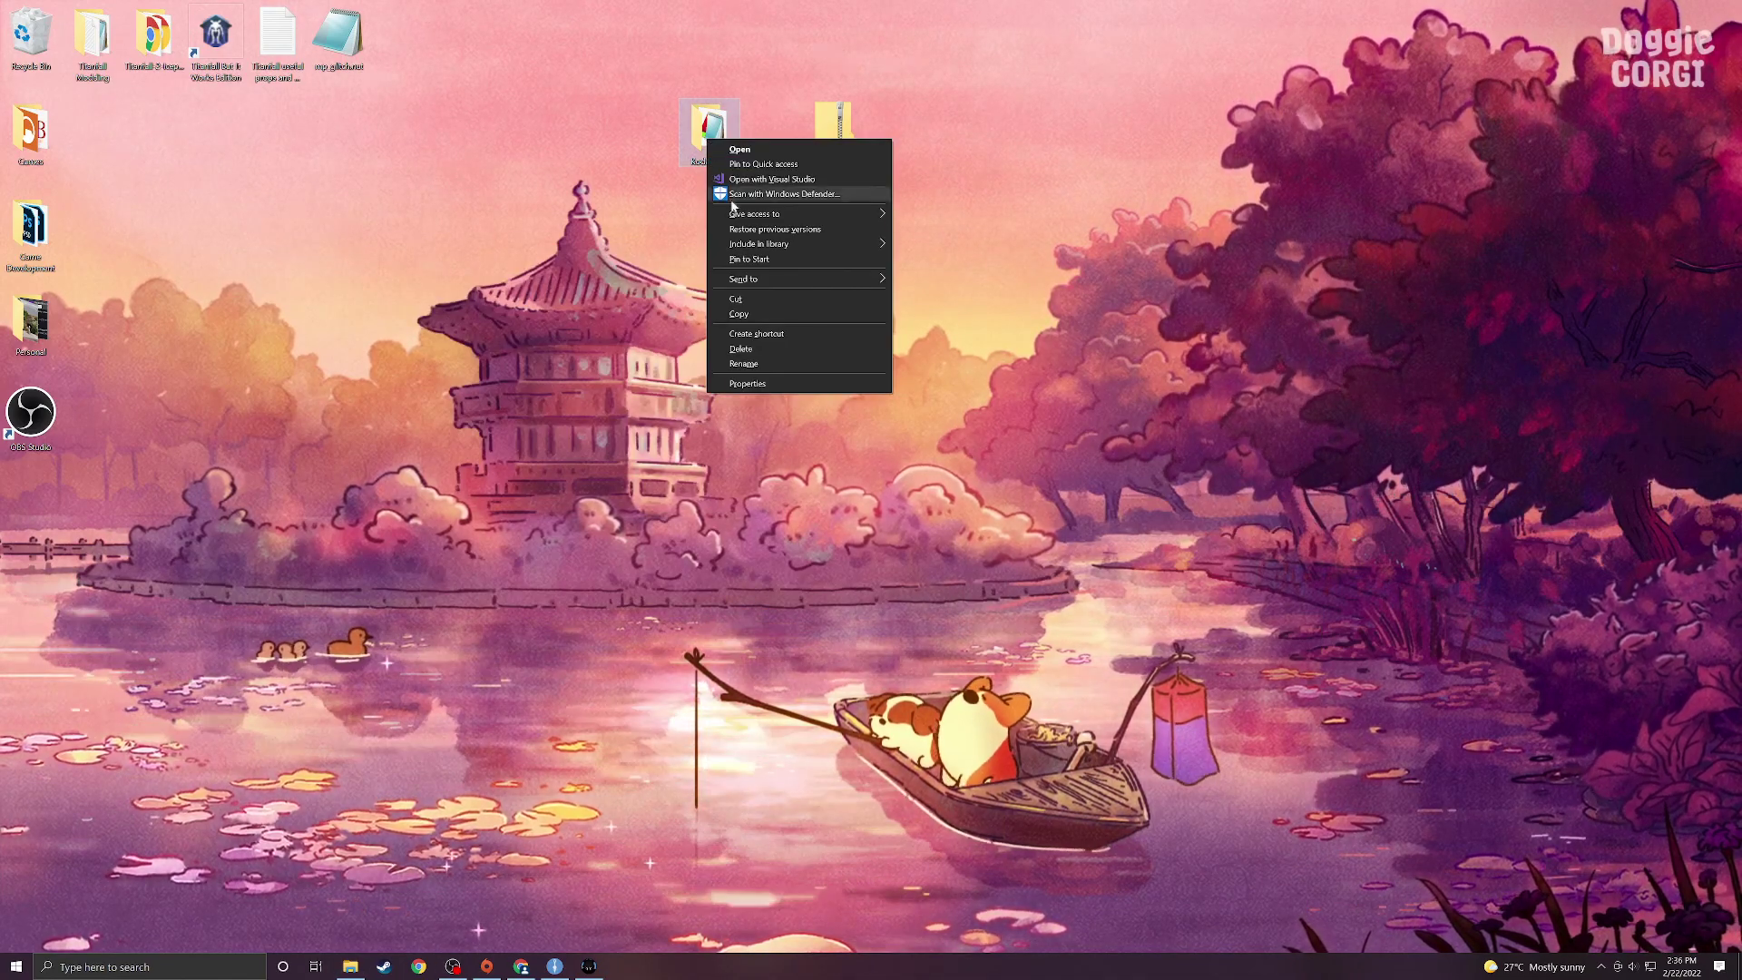
left_click(744, 363)
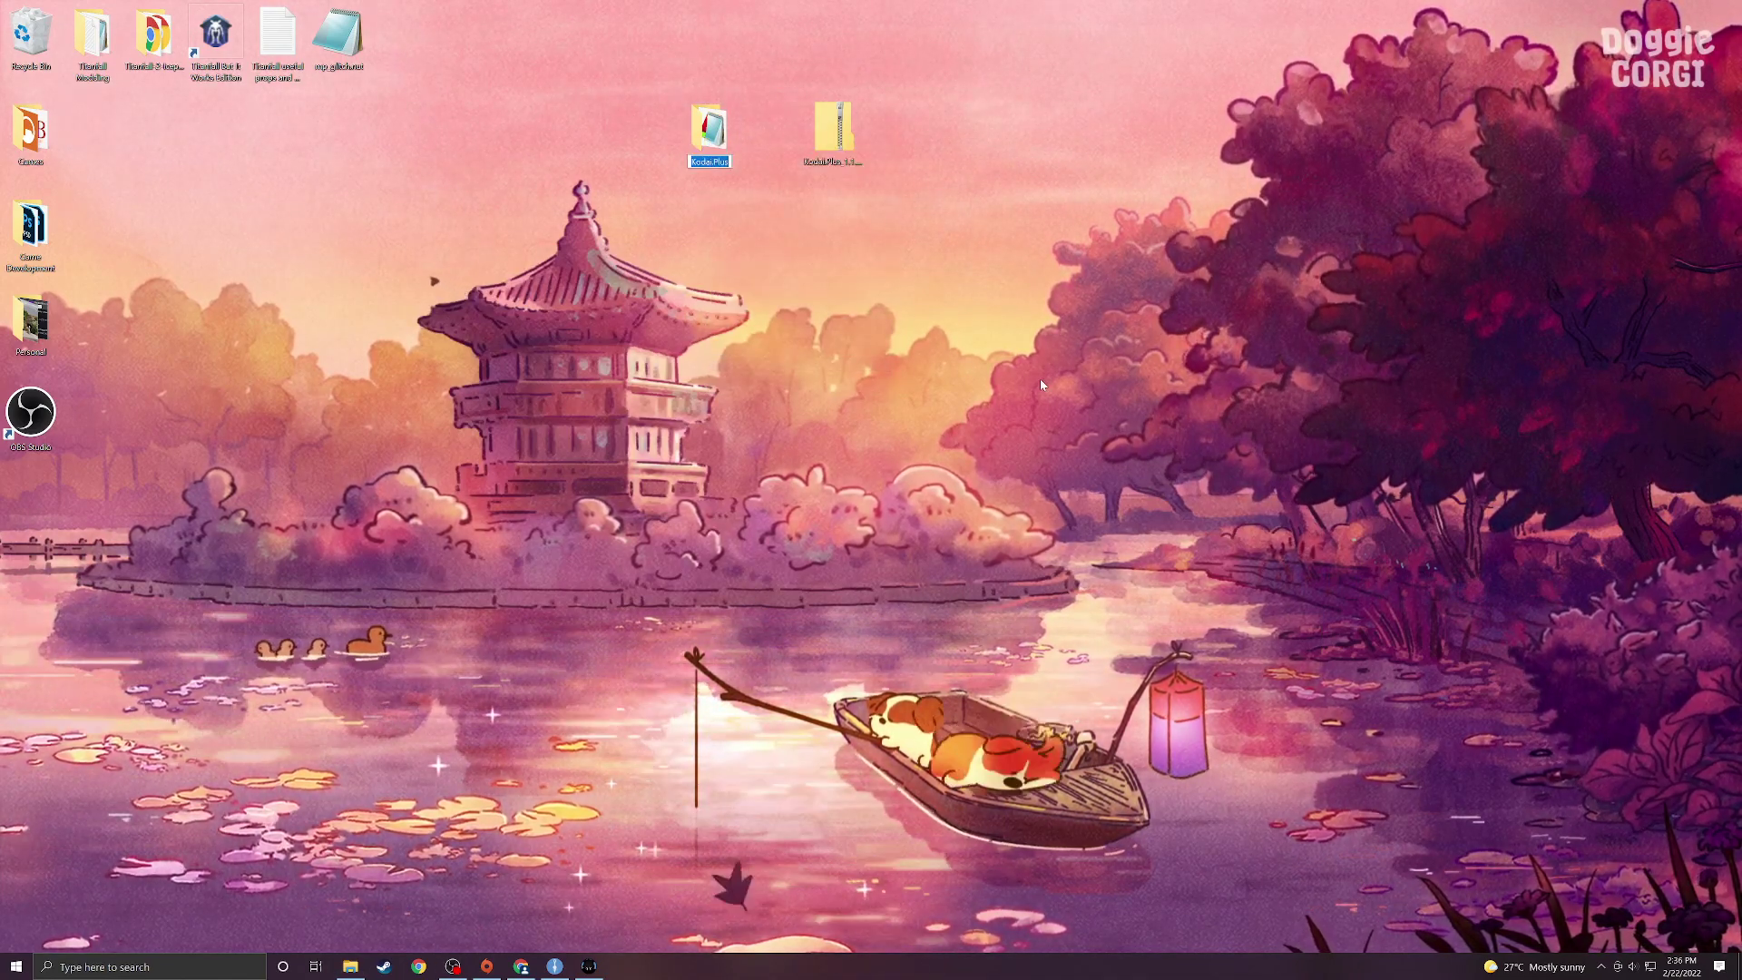
type("Homes")
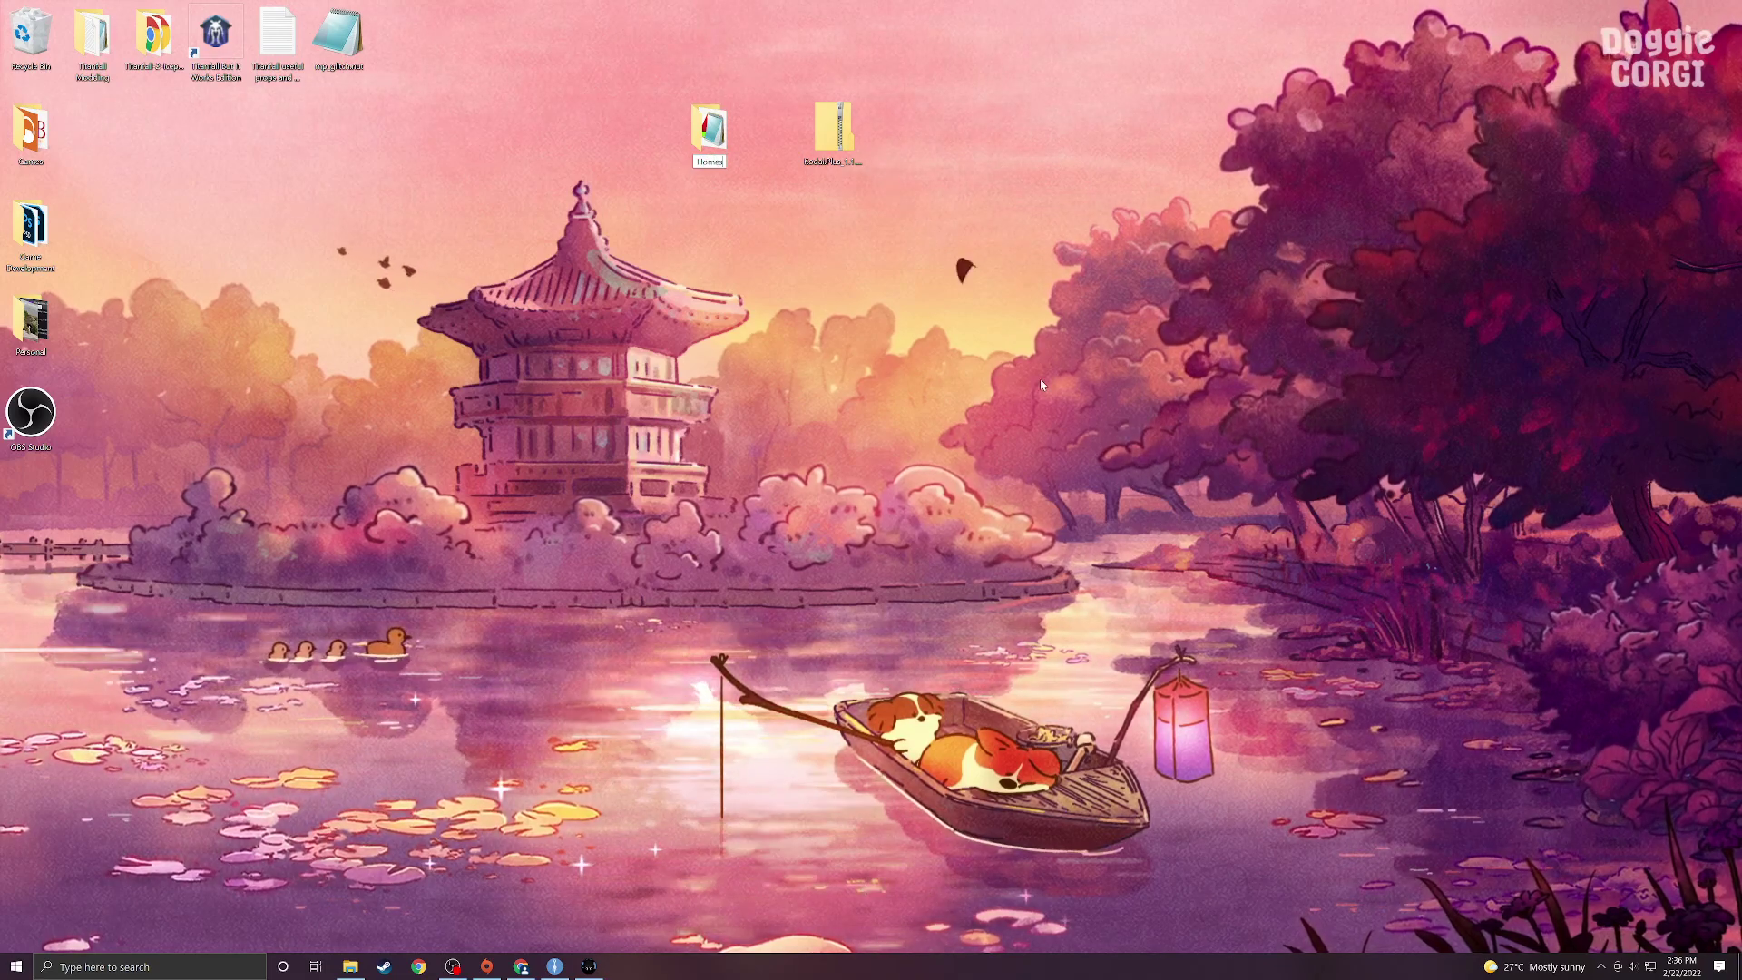
type("tead Tutorial")
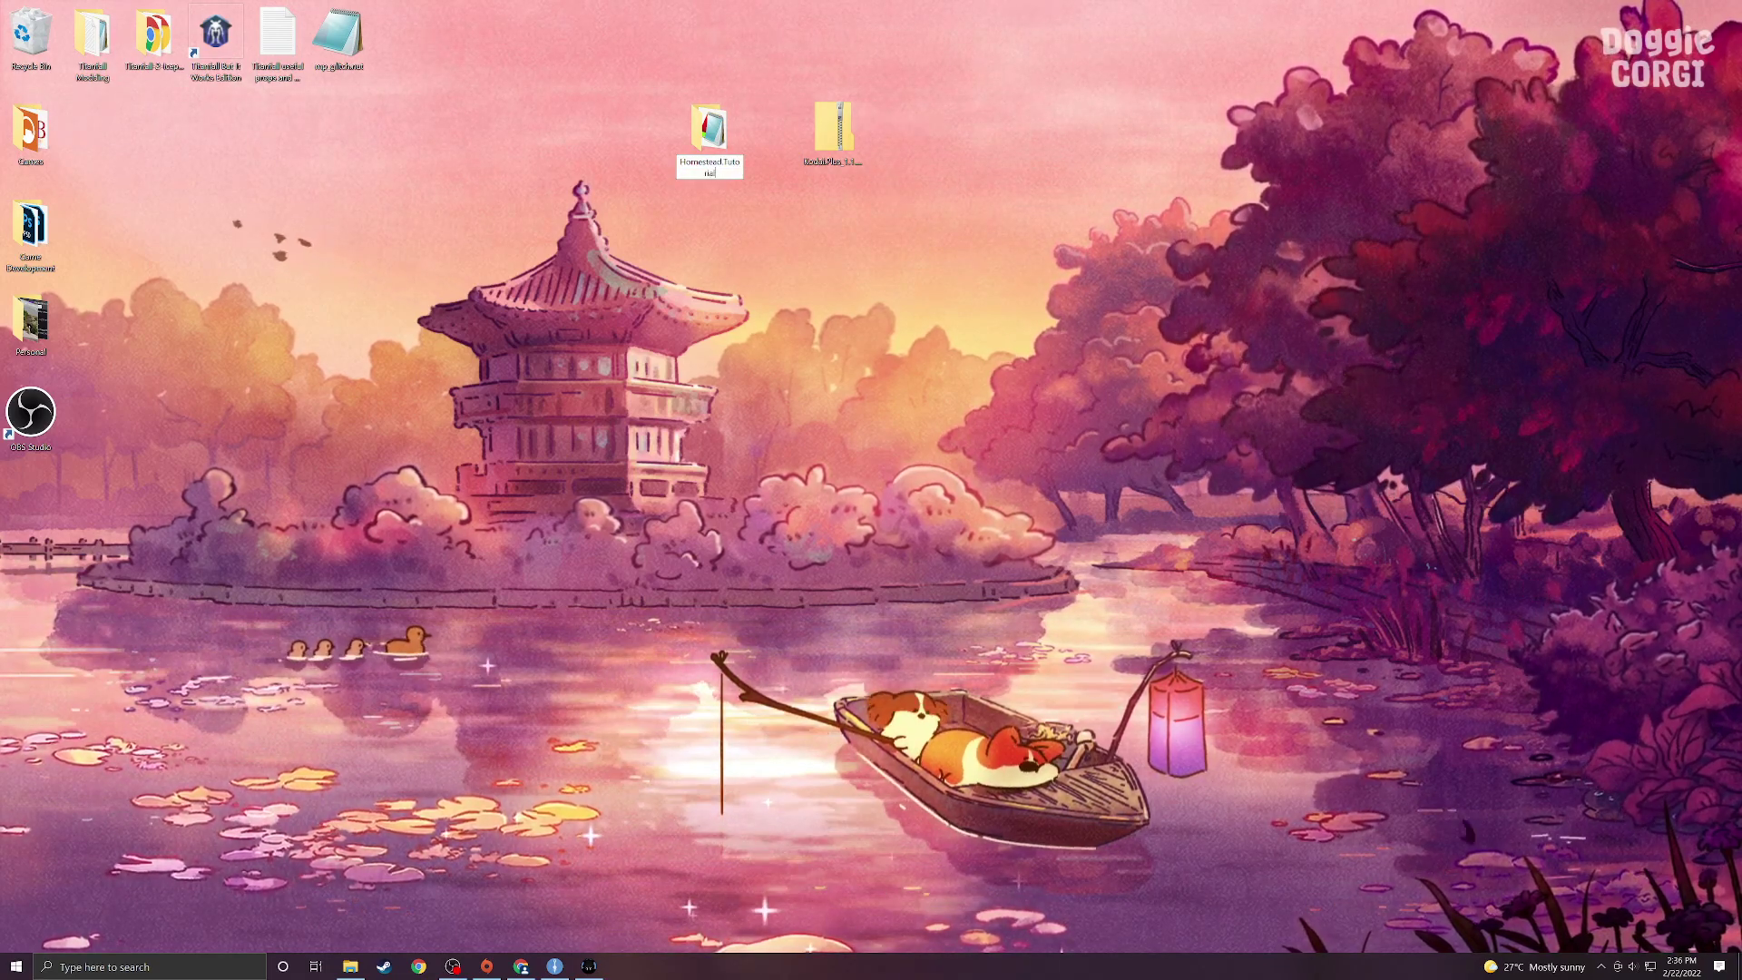
key("Return")
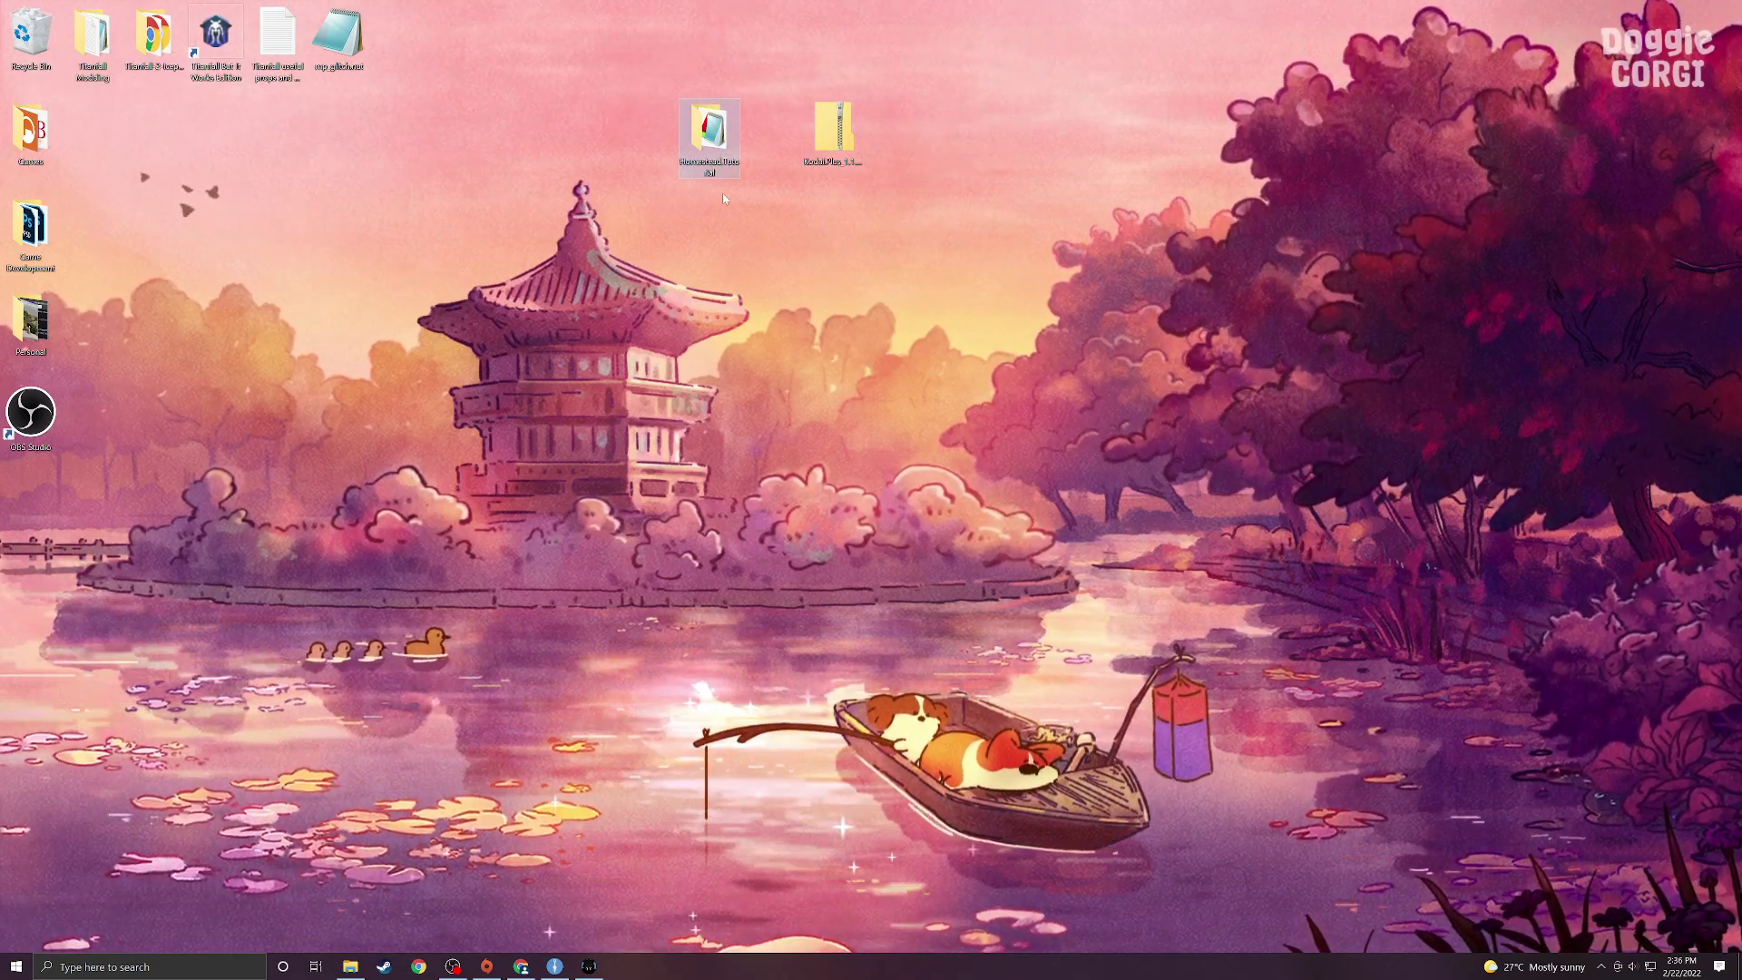